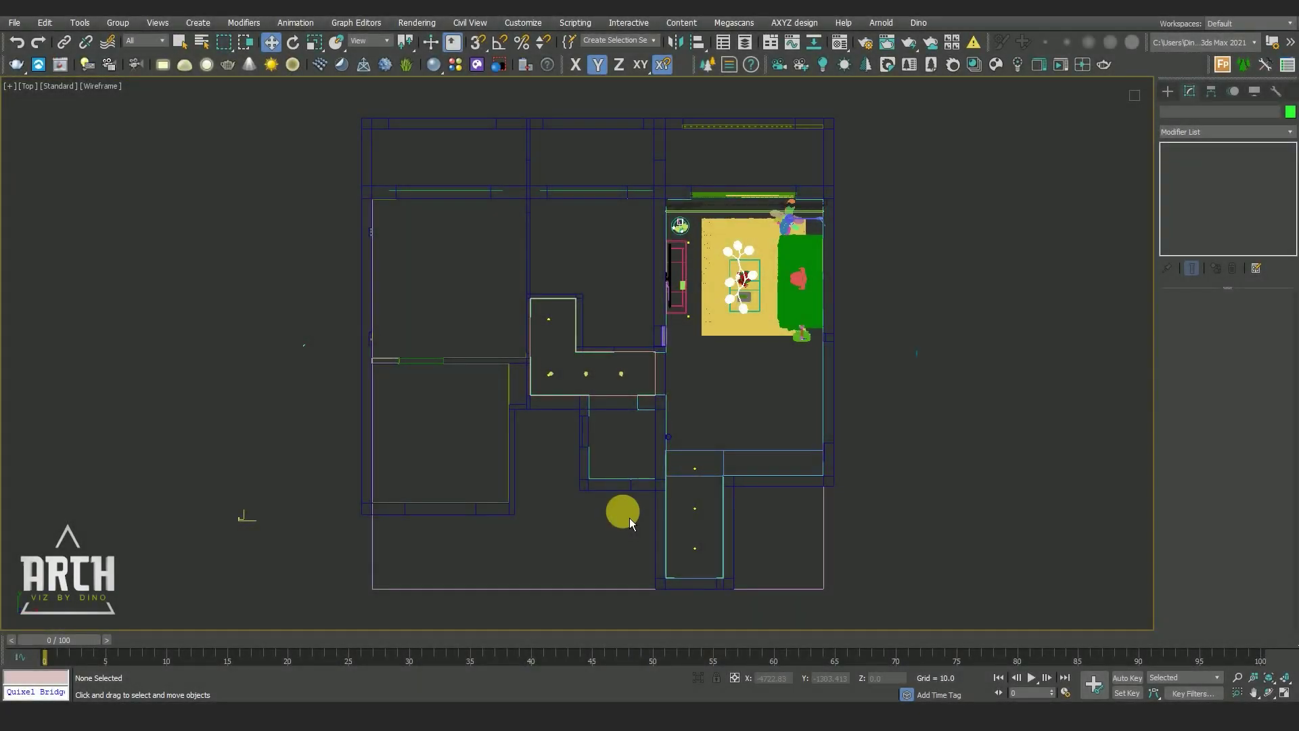
- Orbit and zoom into the living room in shaded view without edged faces
{"action": "scroll", "coordinate": [629, 420], "scroll_direction": "up", "scroll_amount": 1}
{"action": "scroll", "coordinate": [701, 349], "scroll_direction": "up", "scroll_amount": 4}
{"action": "scroll", "coordinate": [702, 349], "scroll_direction": "down", "scroll_amount": 5}
{"action": "key", "text": "F3"}
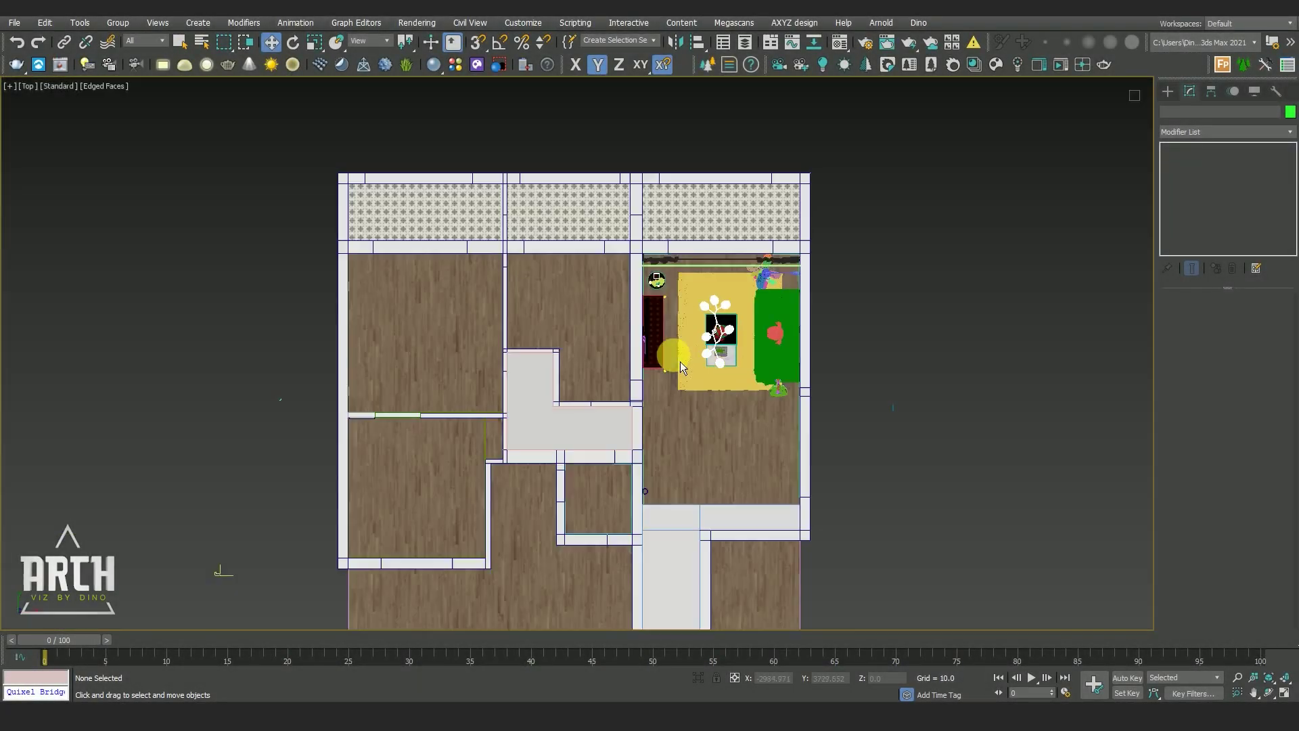
{"action": "middle_click_drag", "start_coordinate": [661, 415], "coordinate": [740, 363], "text": "alt"}
{"action": "scroll", "coordinate": [681, 283], "scroll_direction": "up", "scroll_amount": 5}
{"action": "key", "text": "F4"}
{"action": "scroll", "coordinate": [681, 283], "scroll_direction": "down", "scroll_amount": 4}
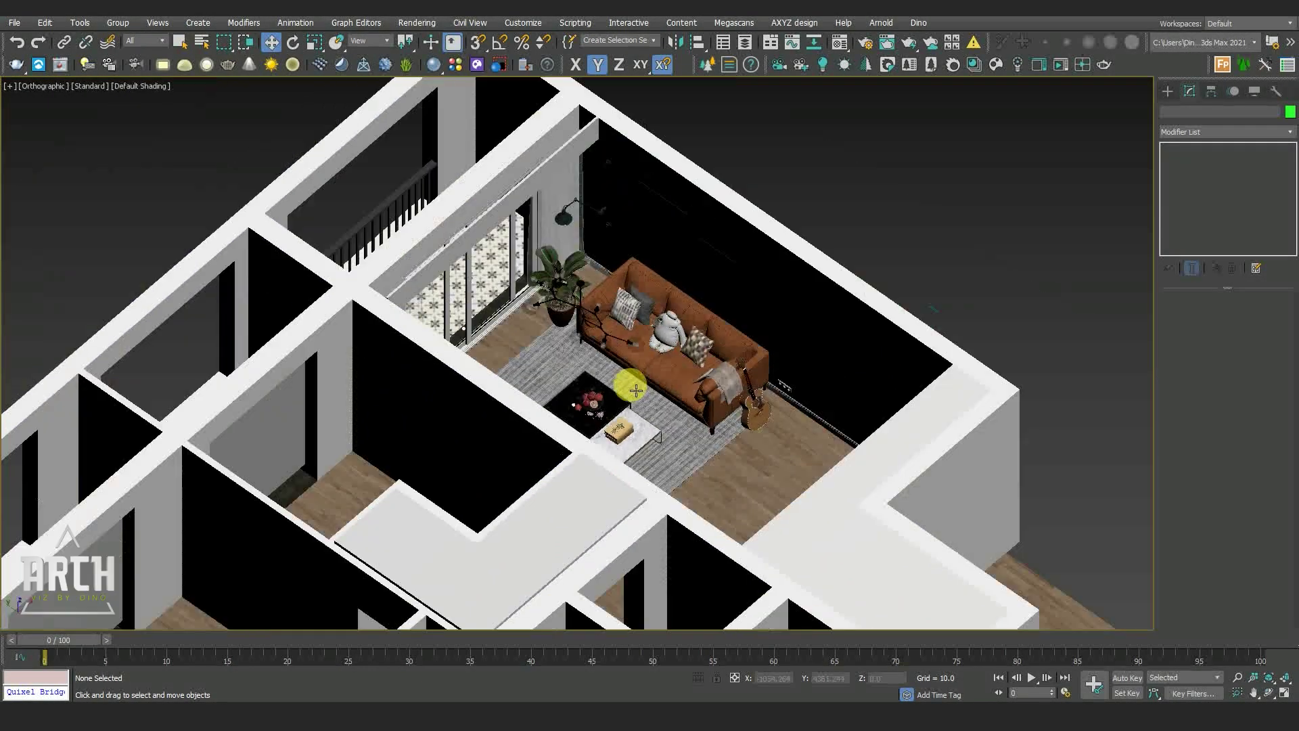
{"action": "scroll", "coordinate": [616, 379], "scroll_direction": "down", "scroll_amount": 2}
- Return to the Top view of the apartment plan in wireframe
{"action": "key", "text": "t"}
{"action": "mouse_move", "coordinate": [629, 371]}
{"action": "middle_mouse_down", "text": "alt"}
{"action": "mouse_move", "coordinate": [681, 349]}
{"action": "mouse_move", "coordinate": [652, 276]}
{"action": "middle_mouse_up", "text": "alt"}
{"action": "key", "text": "t"}
{"action": "scroll", "coordinate": [649, 371], "scroll_direction": "down", "scroll_amount": 2}
{"action": "key", "text": "F3"}
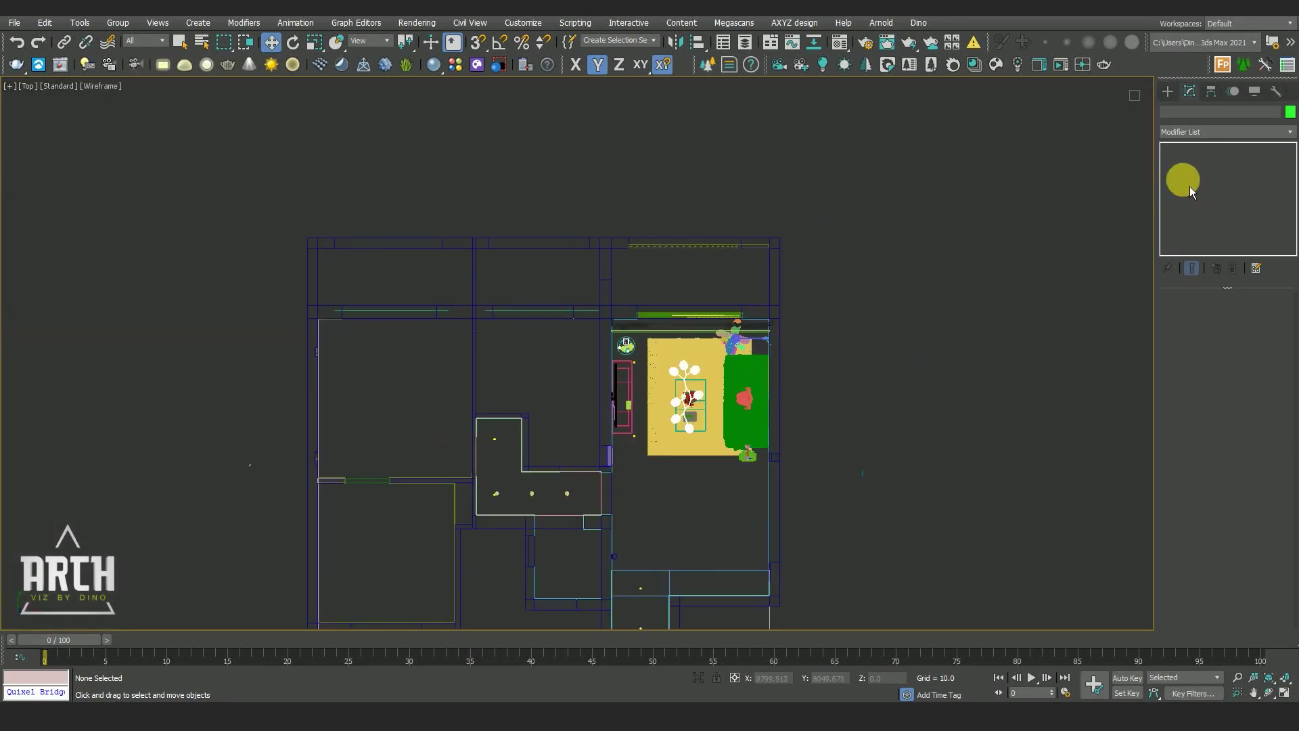
- Open the Display panel, recentre the wireframe plan, and bring up the Material Editor
{"action": "left_click", "coordinate": [1254, 91]}
{"action": "middle_click_drag", "start_coordinate": [608, 346], "coordinate": [572, 440]}
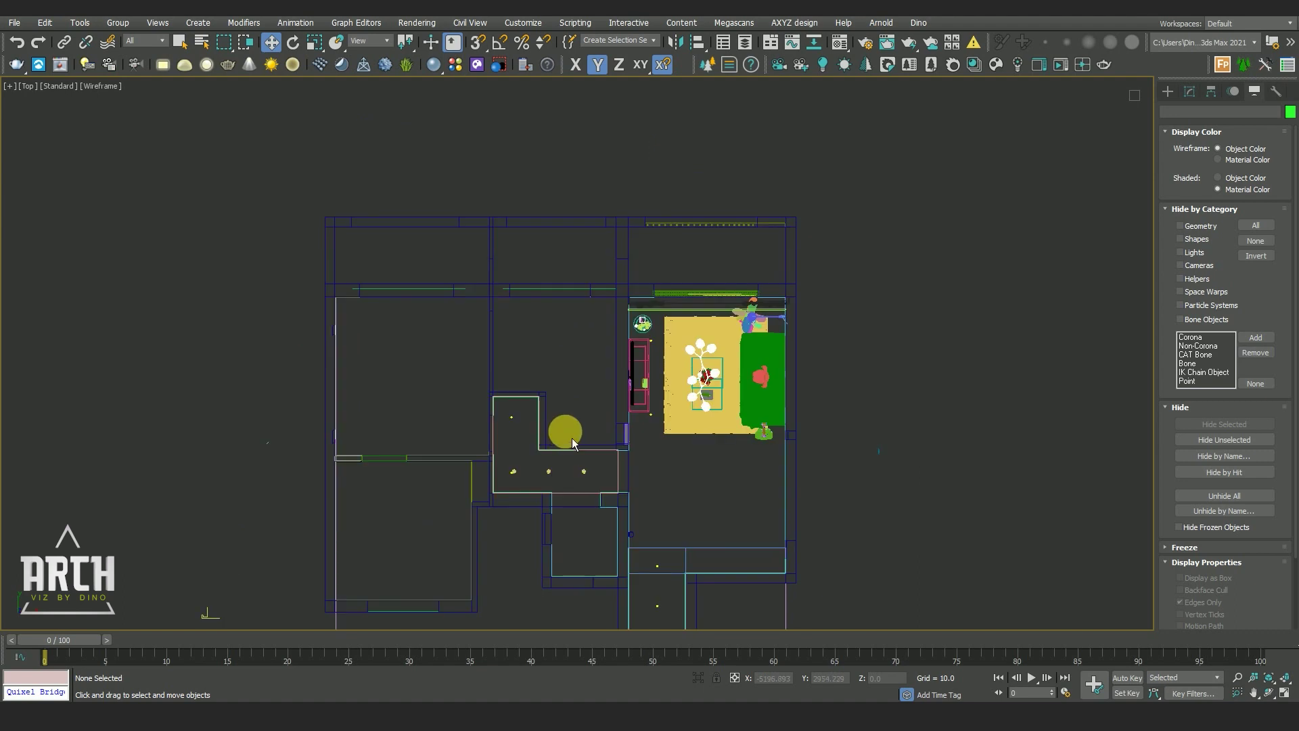
{"action": "key", "text": "F3"}
{"action": "key", "text": "F3"}
{"action": "key", "text": "shift+z"}
{"action": "key", "text": "shift+z"}
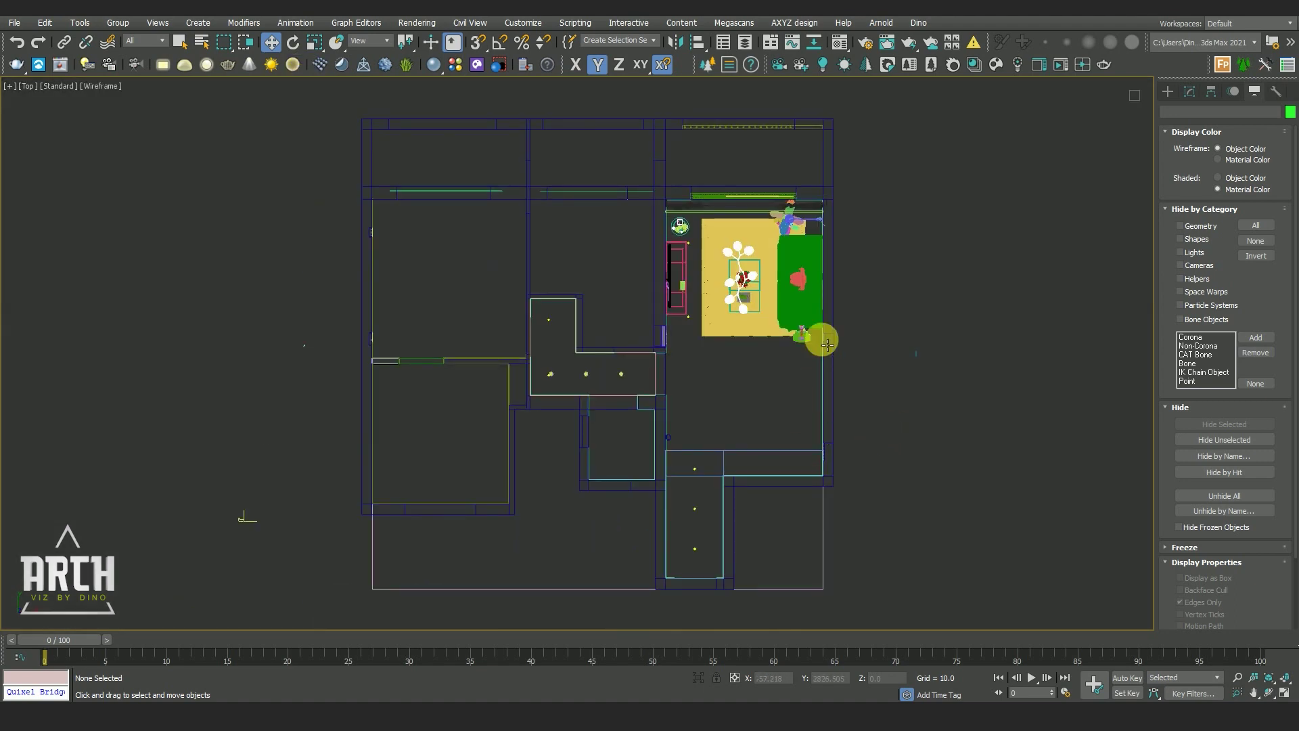
{"action": "key", "text": "m"}
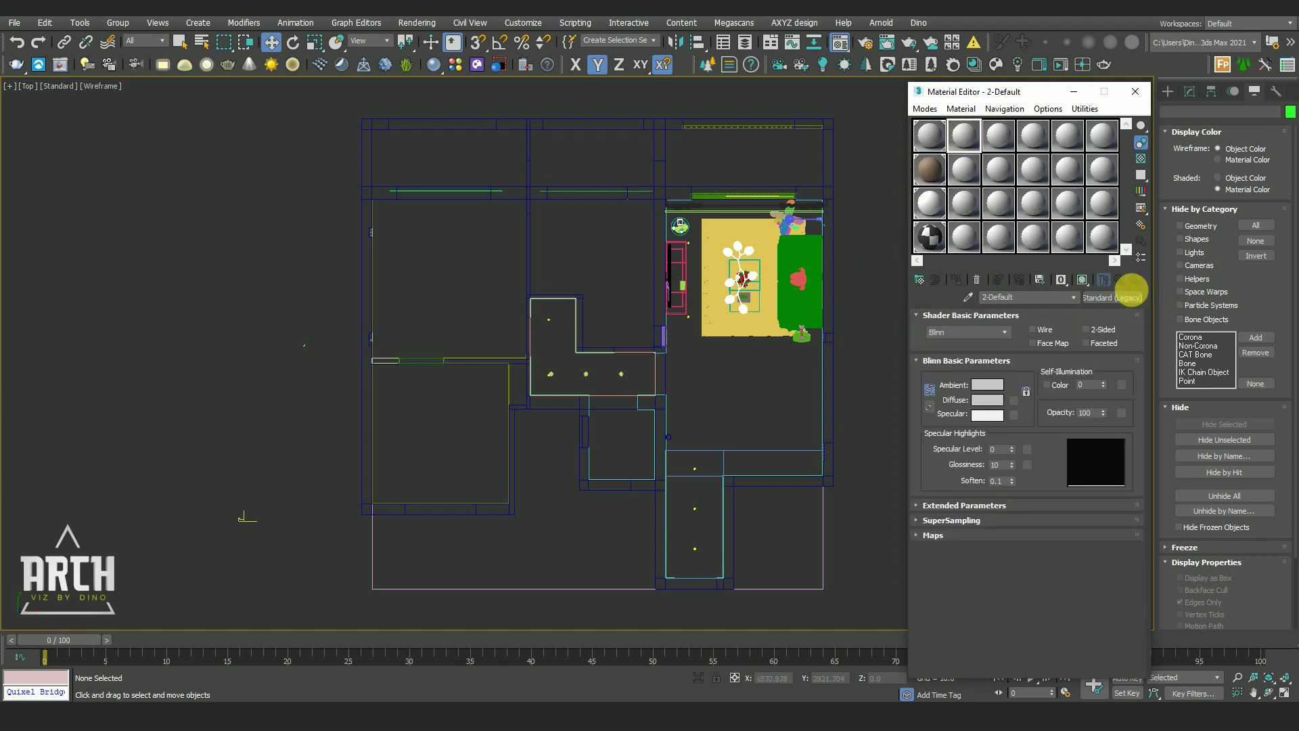
- Convert 2-Default to CoronaLegacyMtl with a CoronaSky map in its Diffuse slot
{"action": "left_click", "coordinate": [1128, 298]}
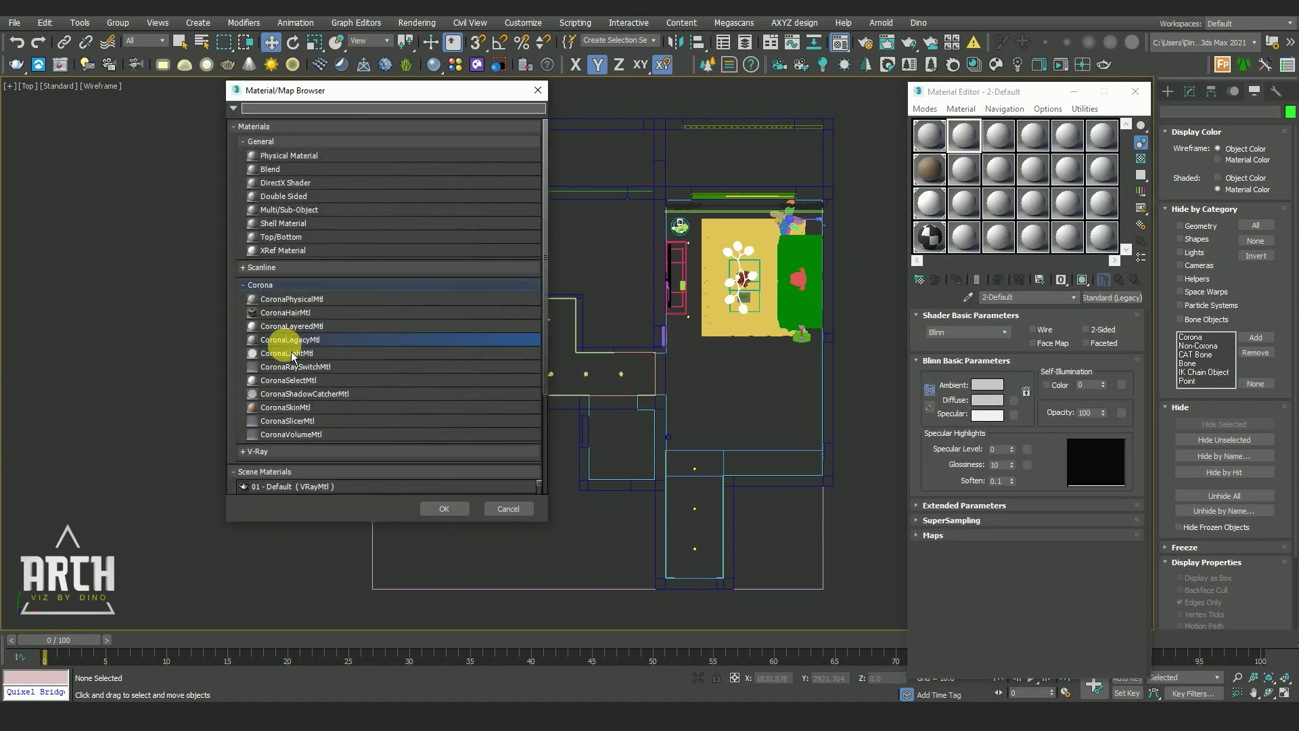
{"action": "left_click", "coordinate": [445, 510]}
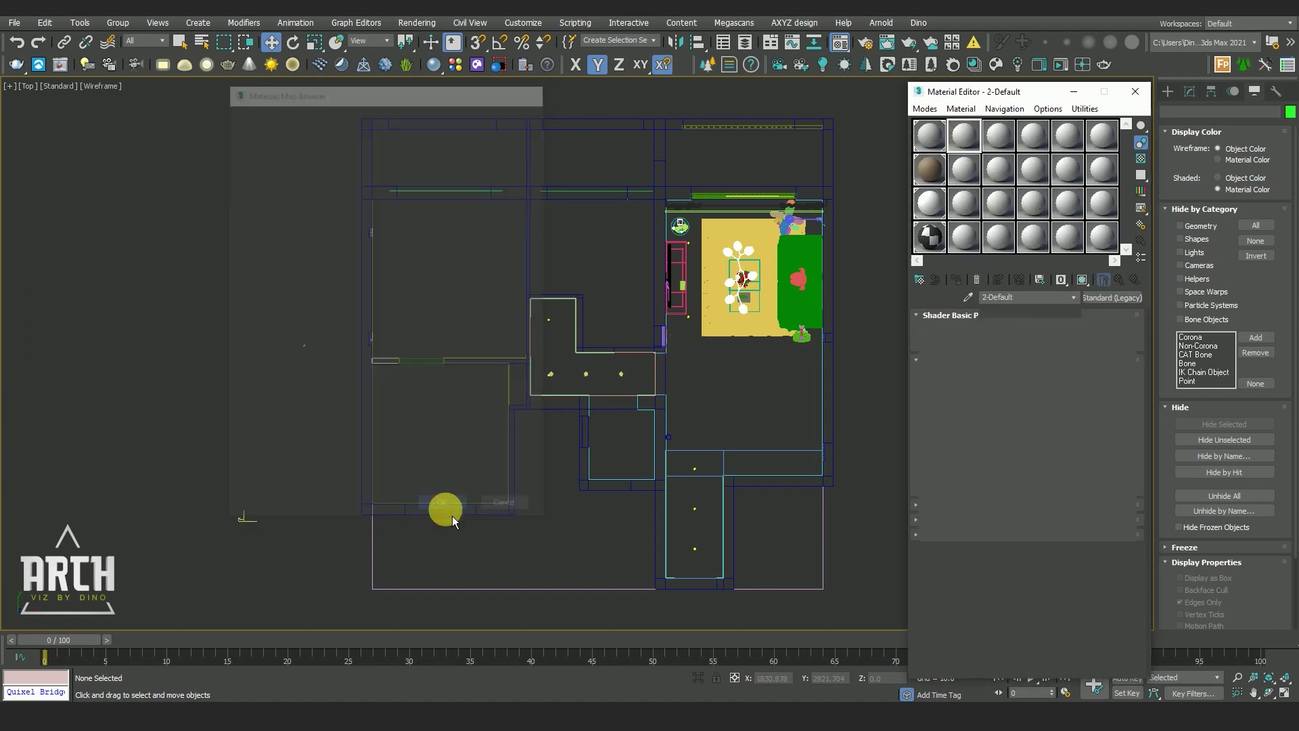
{"action": "left_click", "coordinate": [1110, 339]}
{"action": "left_click", "coordinate": [271, 143]}
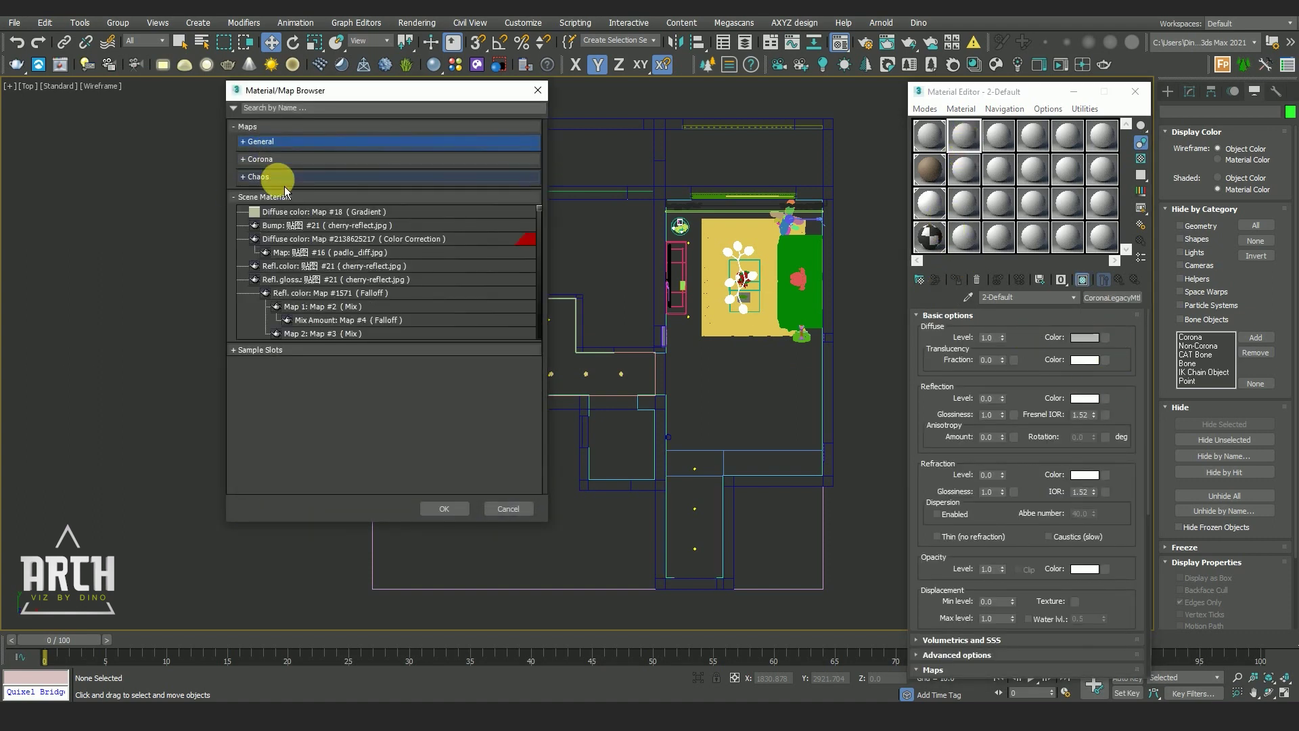
{"action": "left_click", "coordinate": [272, 163]}
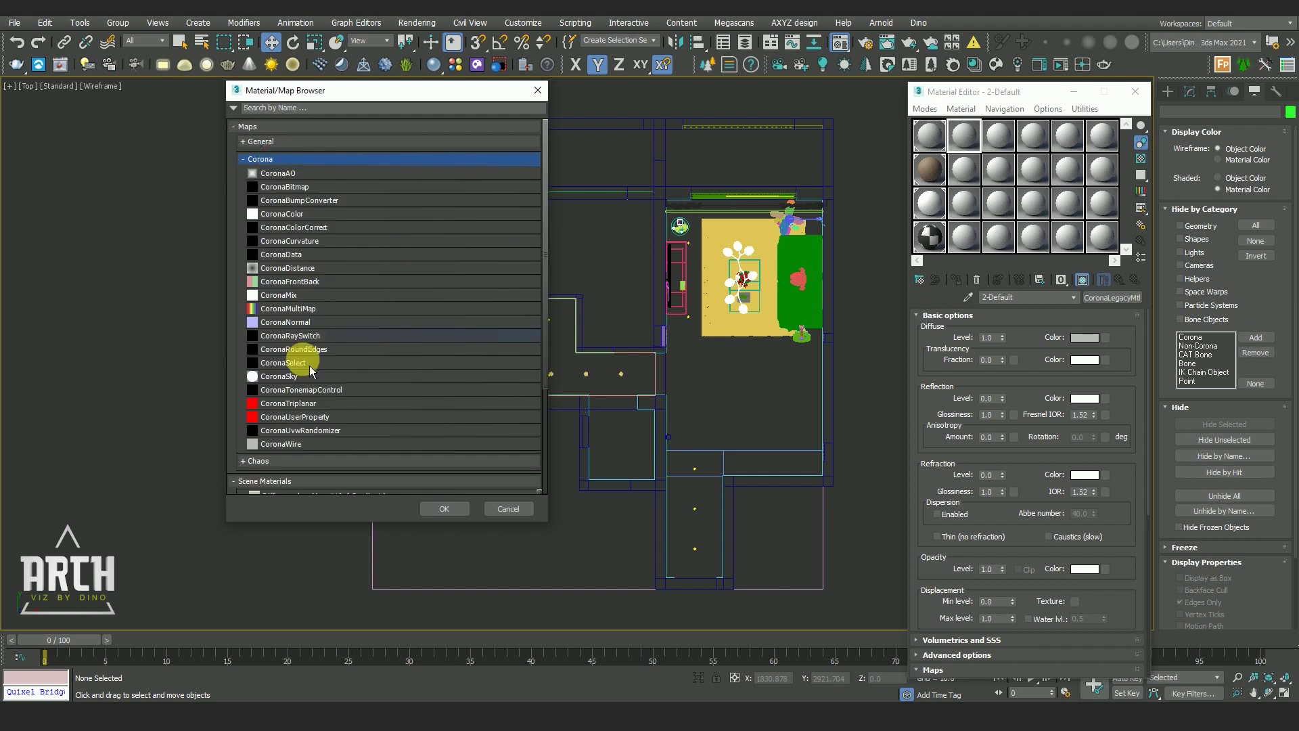
{"action": "left_click", "coordinate": [284, 380]}
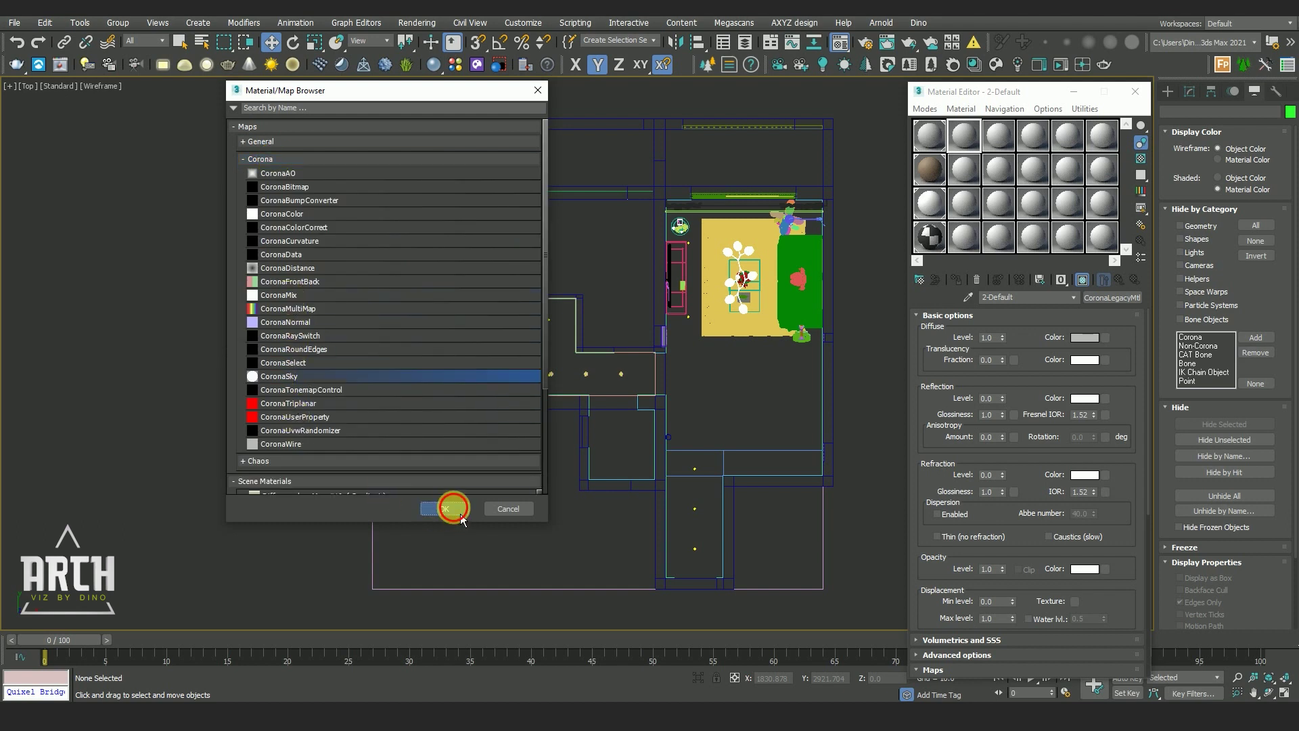
{"action": "left_click", "coordinate": [451, 508]}
{"action": "left_click_drag", "start_coordinate": [961, 91], "coordinate": [936, 95]}
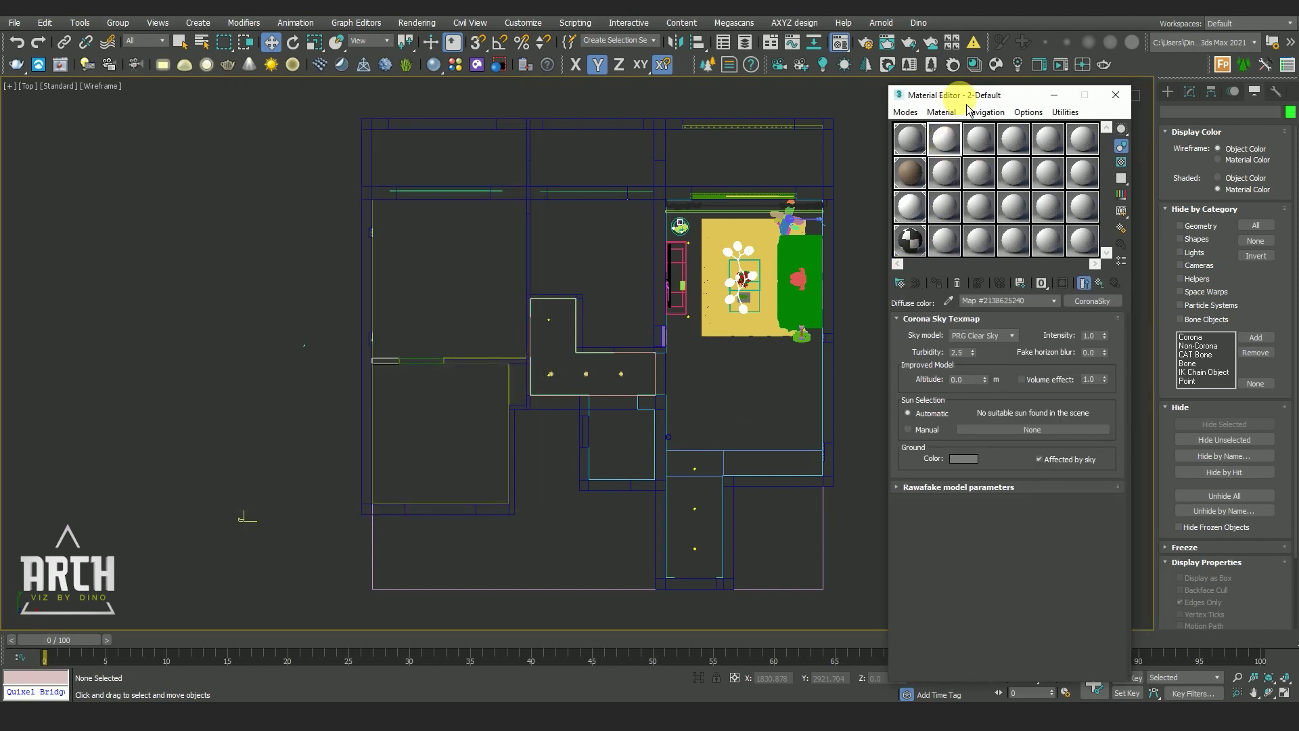
{"action": "middle_click_drag", "start_coordinate": [473, 273], "coordinate": [382, 321]}
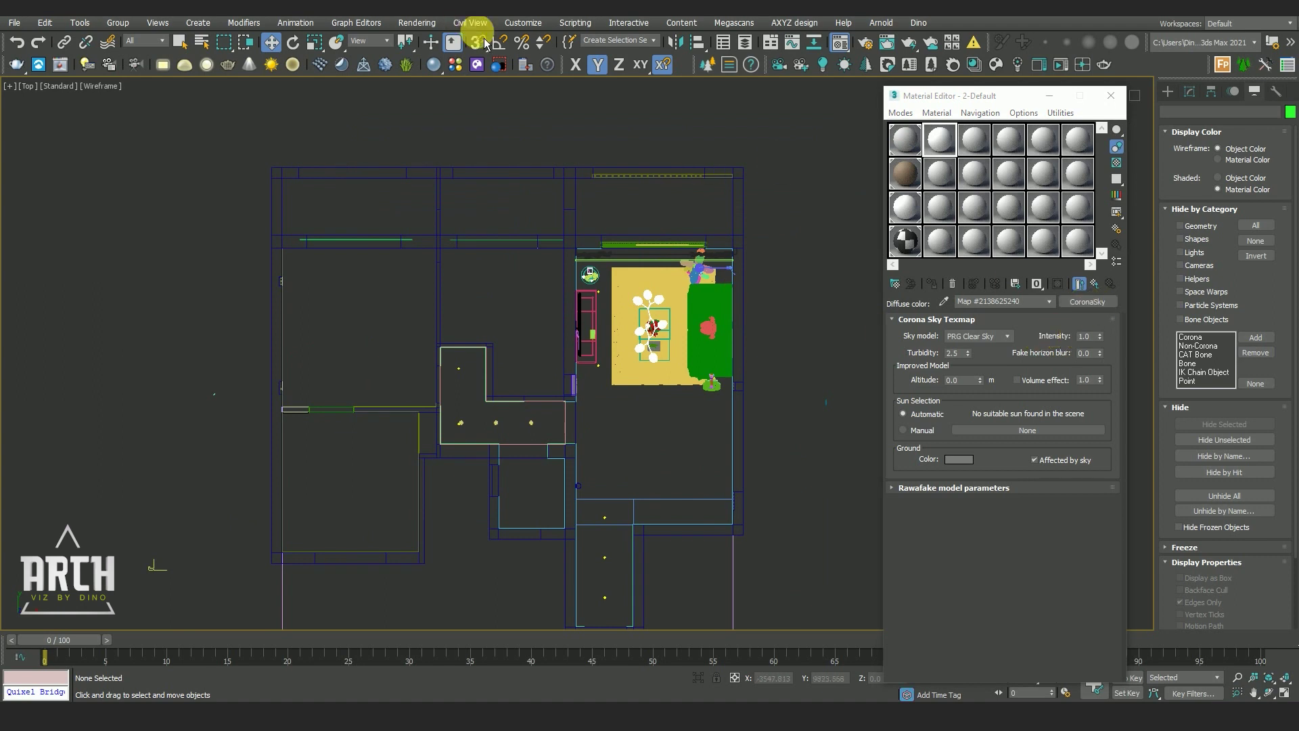
- Open Environment and Effects and drop the CoronaSky map into the Environment Map slot
{"action": "left_click", "coordinate": [425, 30]}
{"action": "left_click", "coordinate": [435, 191]}
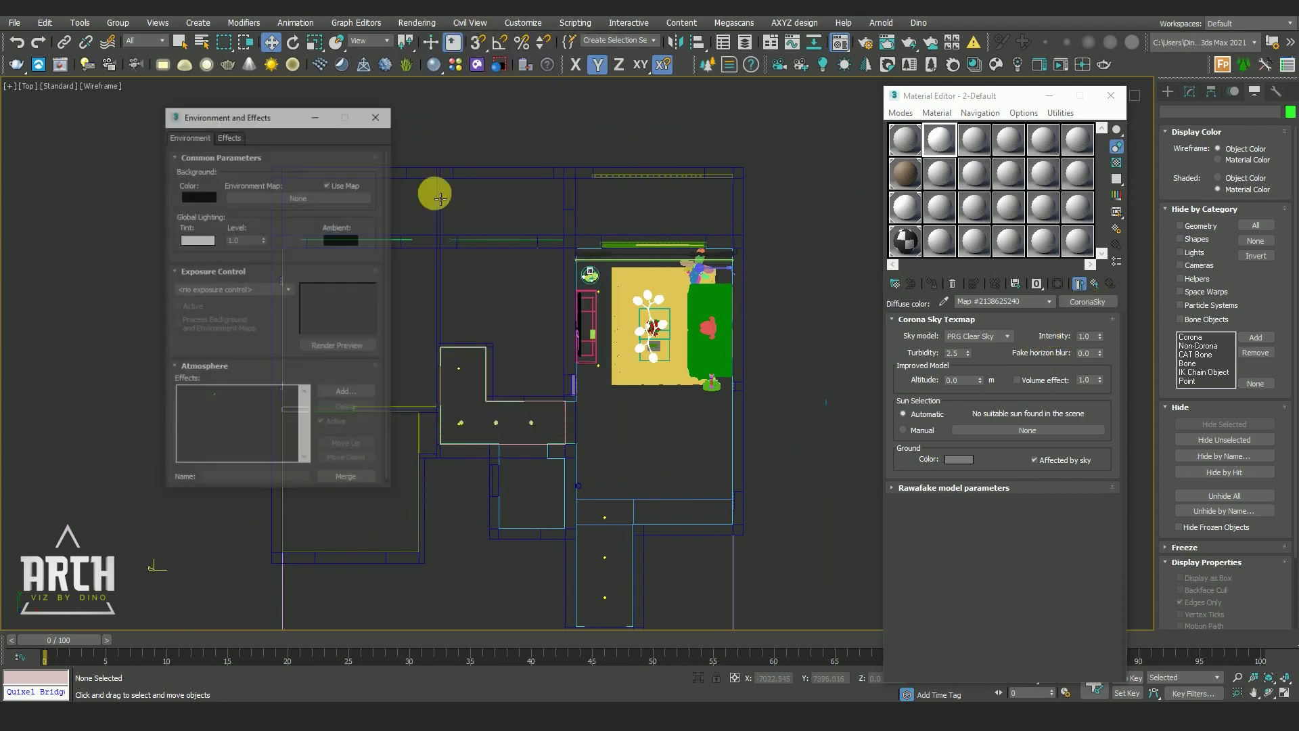
{"action": "left_click_drag", "start_coordinate": [1083, 301], "coordinate": [372, 264]}
{"action": "left_click_drag", "start_coordinate": [320, 199], "coordinate": [320, 198]}
{"action": "left_click", "coordinate": [255, 341]}
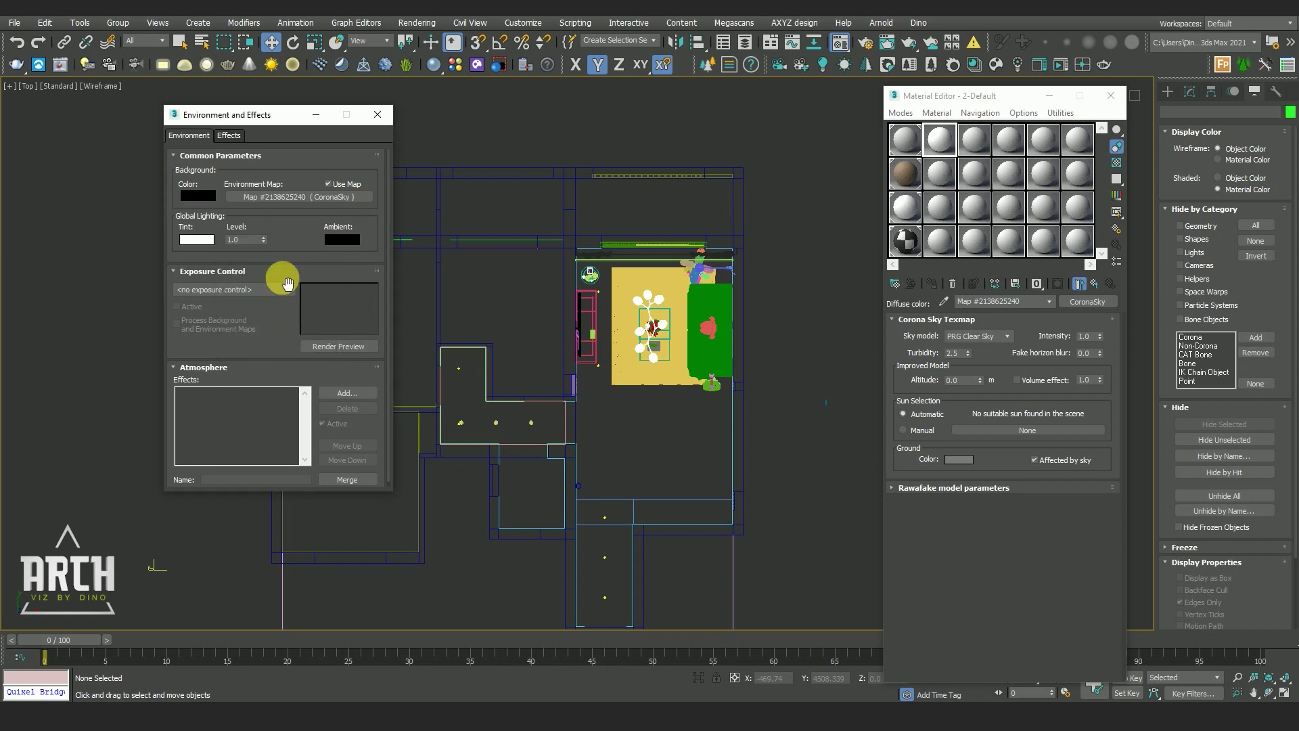
- Clear the Environment Map back to None and select the 3-Default material slot
{"action": "right_click", "coordinate": [303, 204]}
{"action": "left_click", "coordinate": [332, 254]}
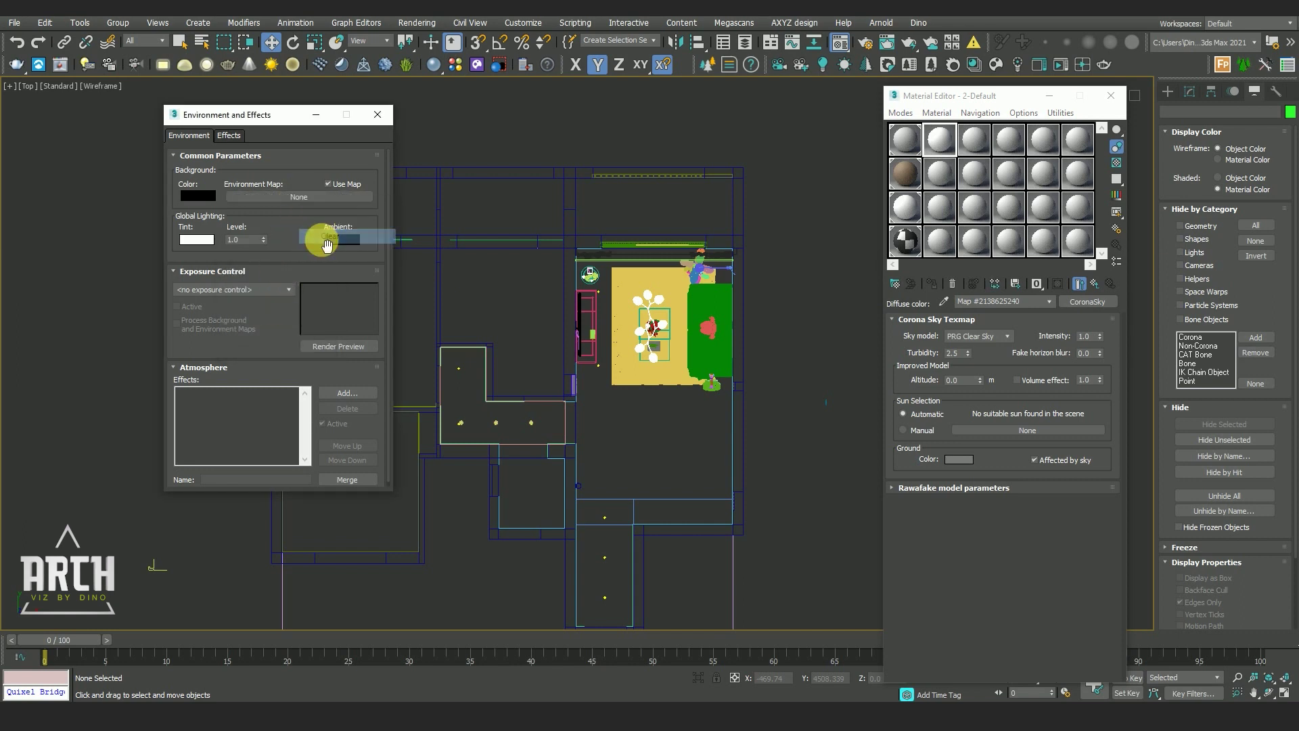
{"action": "left_click", "coordinate": [979, 154]}
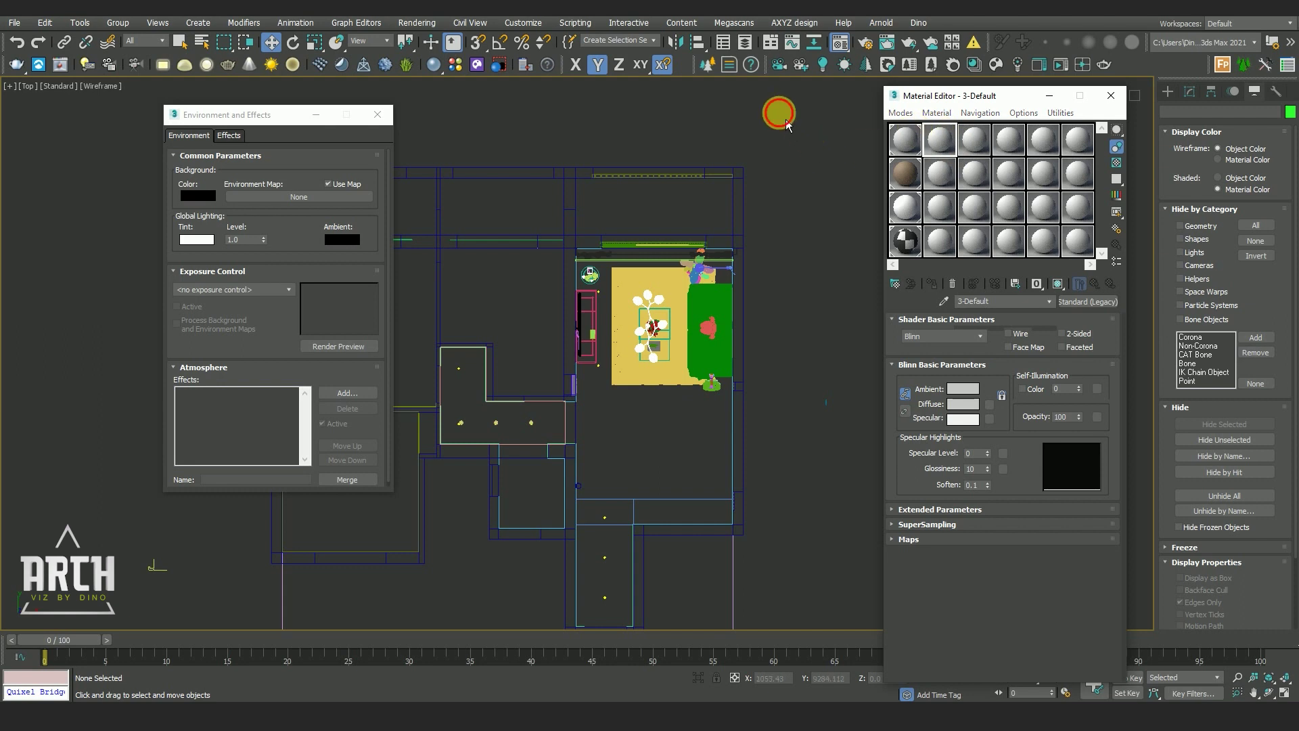
{"action": "left_click", "coordinate": [1191, 95]}
- Create a targeted CoronaSun in the Top view aimed at the living room
{"action": "left_click", "coordinate": [1168, 96]}
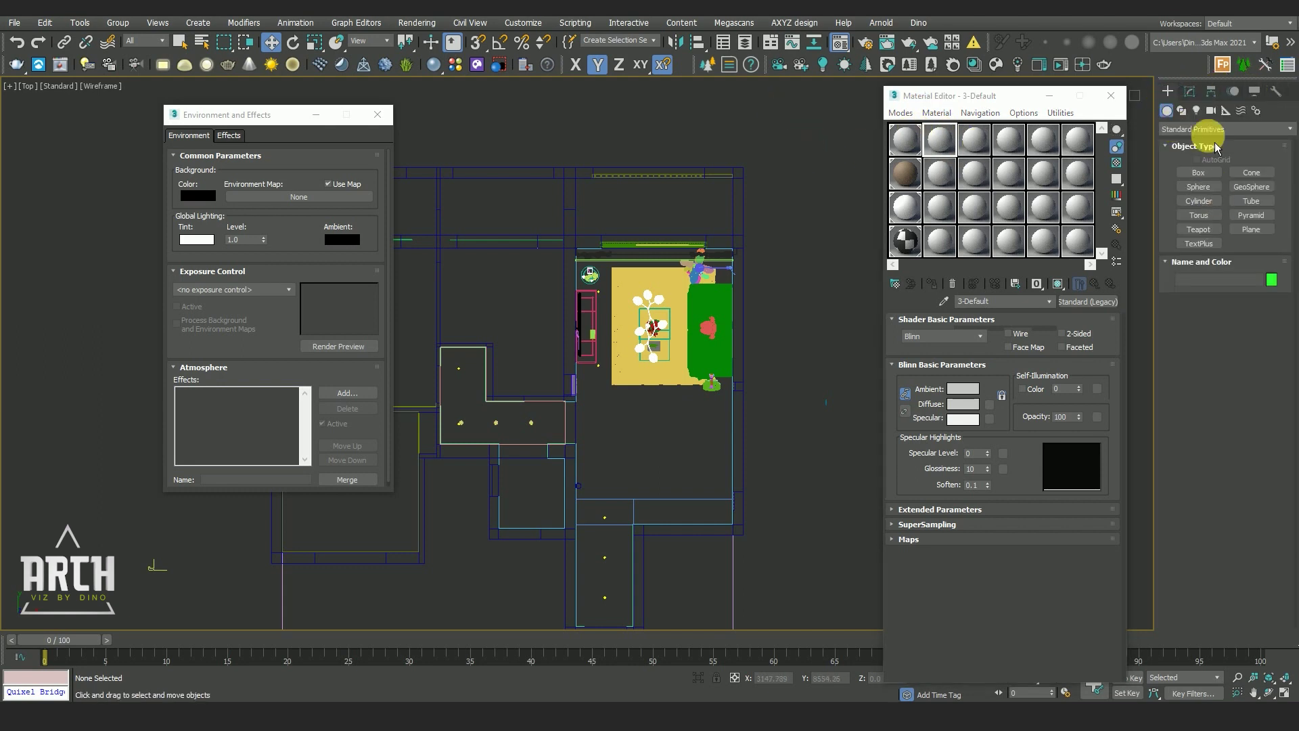
{"action": "left_click", "coordinate": [1196, 110]}
{"action": "left_click", "coordinate": [1201, 128]}
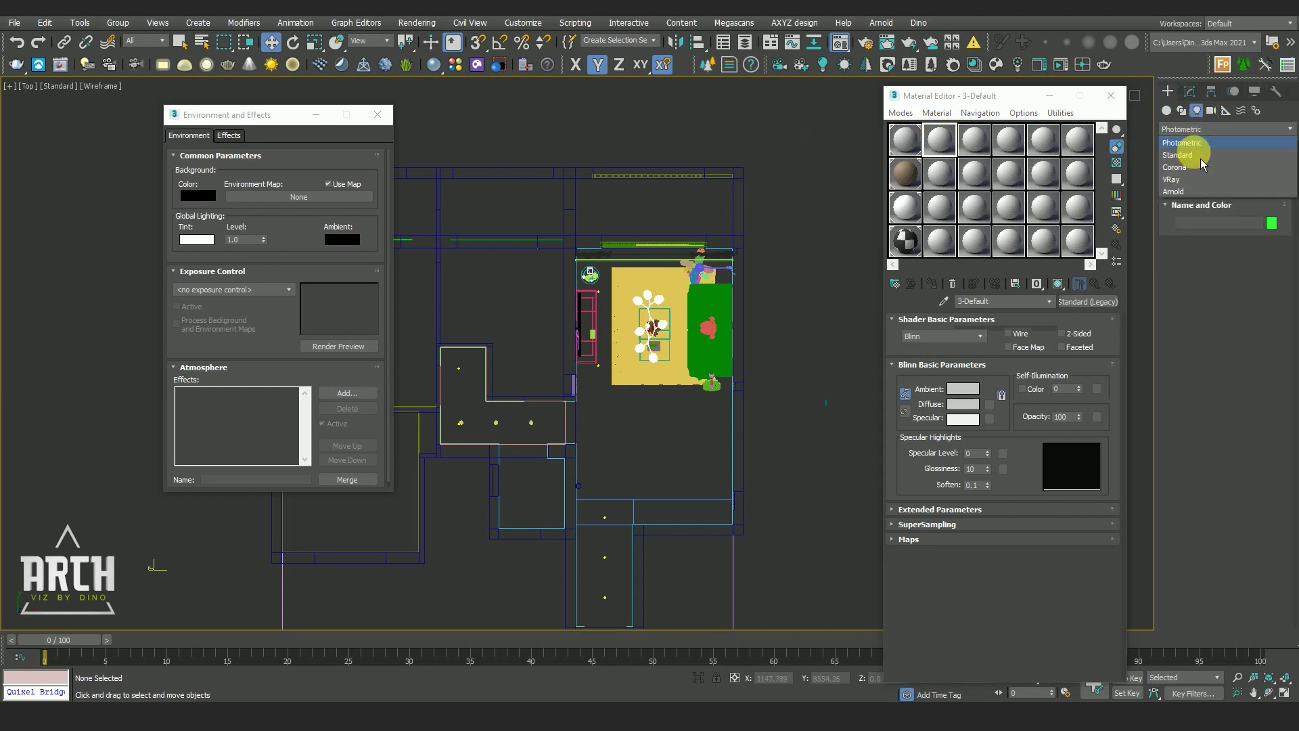
{"action": "left_click", "coordinate": [1192, 169]}
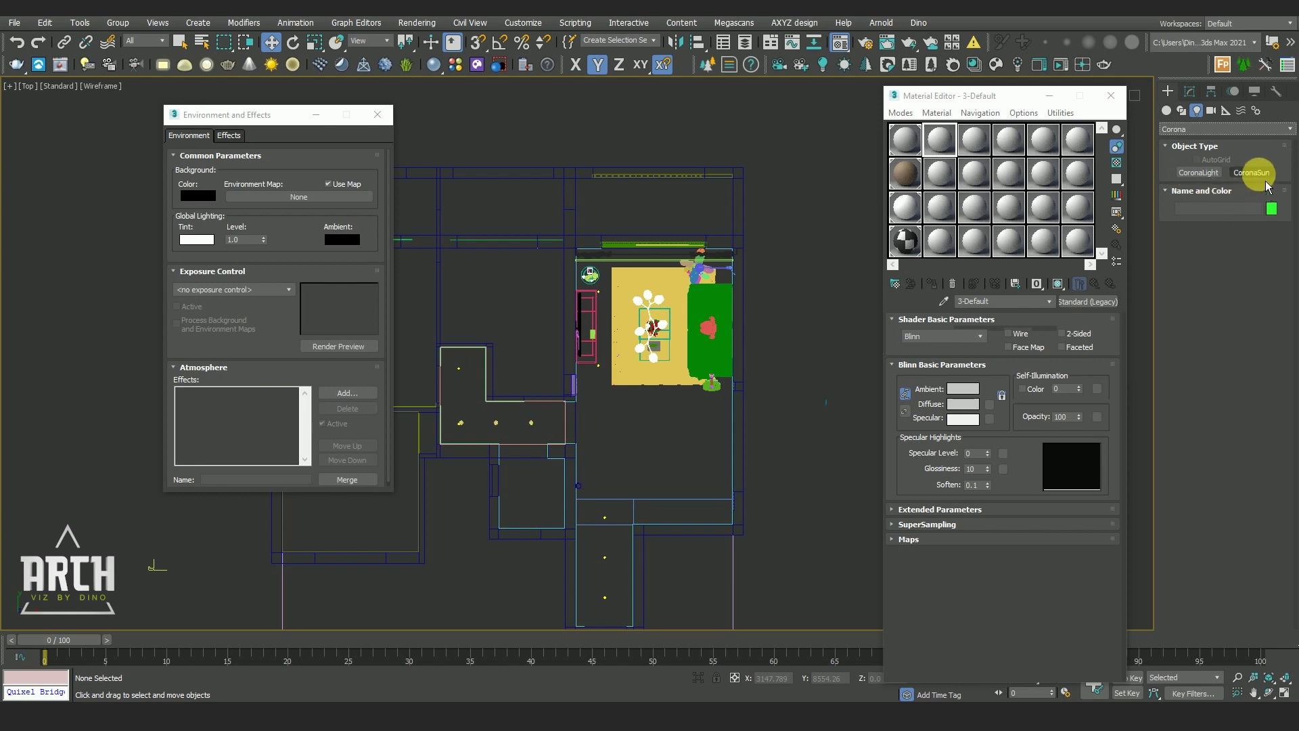
{"action": "left_click", "coordinate": [1264, 180]}
{"action": "scroll", "coordinate": [684, 287], "scroll_direction": "down", "scroll_amount": 1}
{"action": "scroll", "coordinate": [696, 343], "scroll_direction": "down", "scroll_amount": 1}
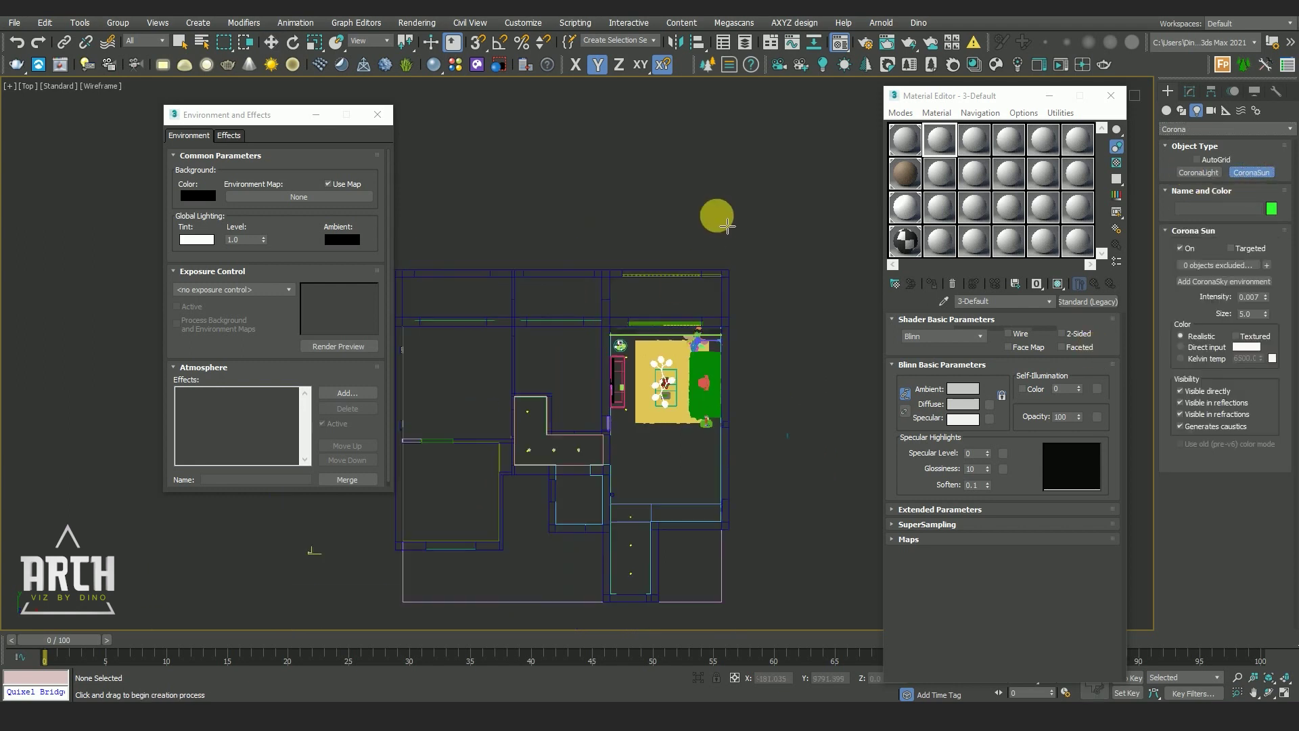
{"action": "scroll", "coordinate": [696, 270], "scroll_direction": "down", "scroll_amount": 2}
{"action": "left_click_drag", "start_coordinate": [582, 198], "coordinate": [683, 338]}
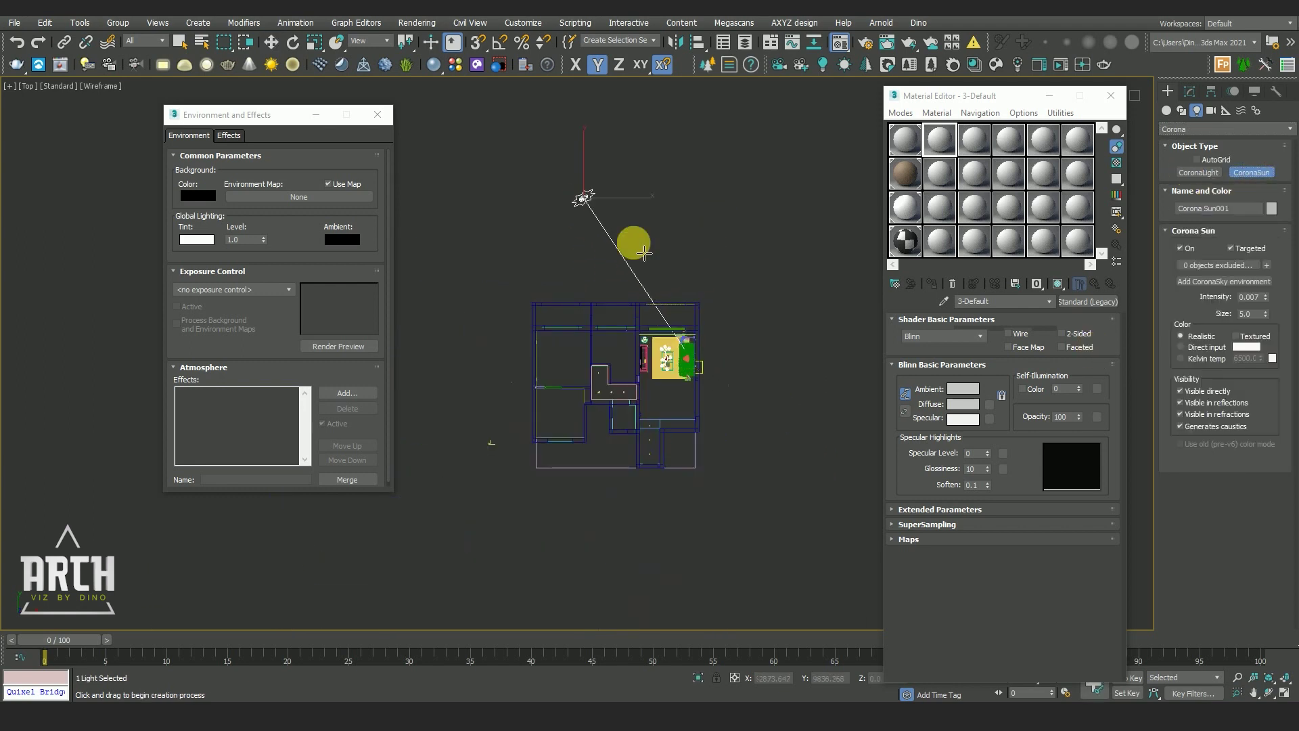
- Add a linked CoronaSky environment from the sun's Modify panel and deselect the sun
{"action": "left_click", "coordinate": [1189, 93]}
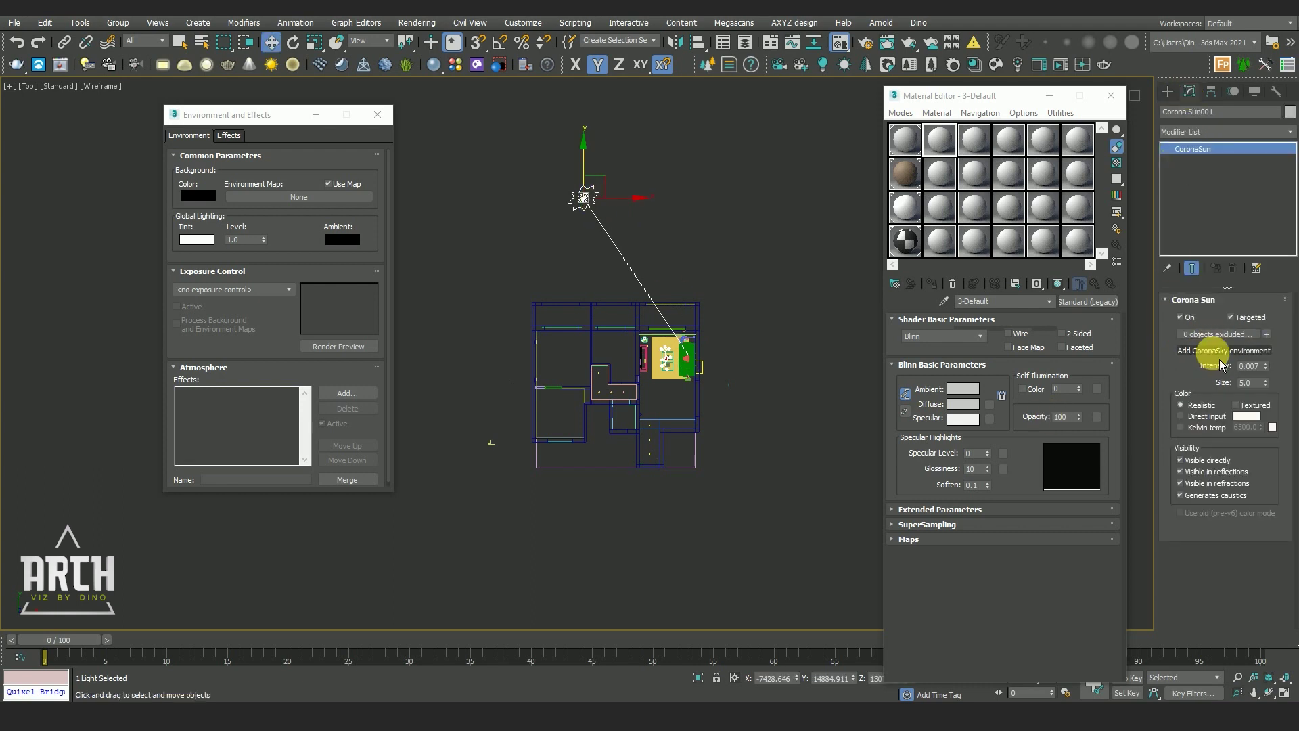
{"action": "left_click", "coordinate": [1247, 350]}
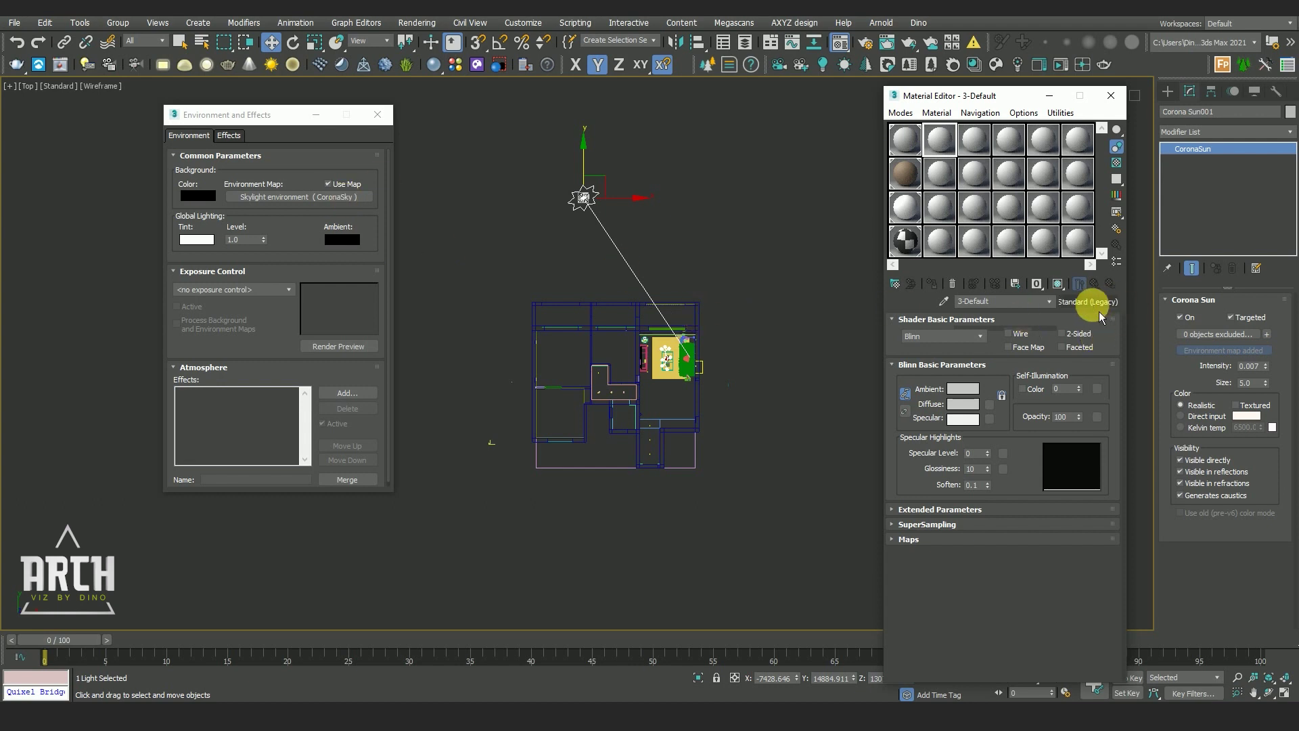
{"action": "left_click", "coordinate": [526, 214]}
{"action": "left_click_drag", "start_coordinate": [344, 208], "coordinate": [808, 270]}
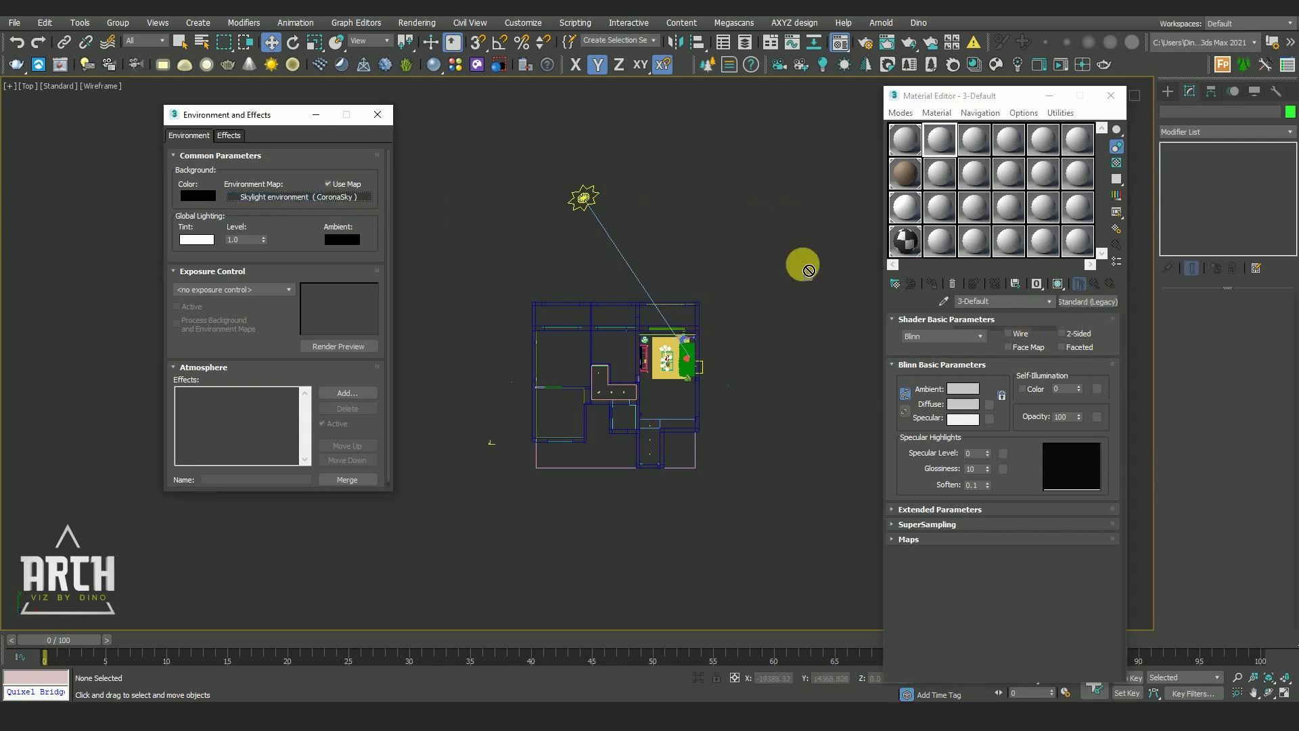
- Instance the CoronaSky map into the second material slot, driven manually by Corona Sun001
{"action": "left_click_drag", "start_coordinate": [945, 153], "coordinate": [946, 153]}
{"action": "left_click", "coordinate": [971, 433]}
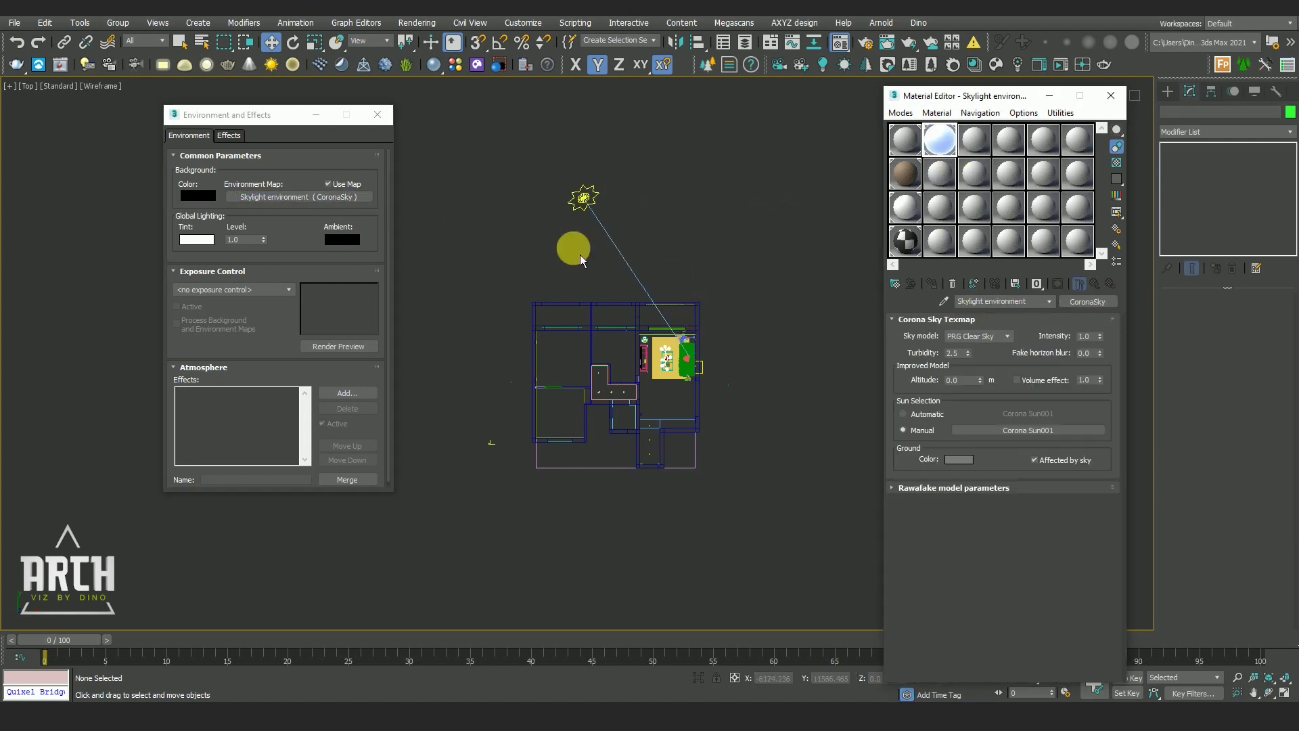
{"action": "left_click", "coordinate": [591, 211]}
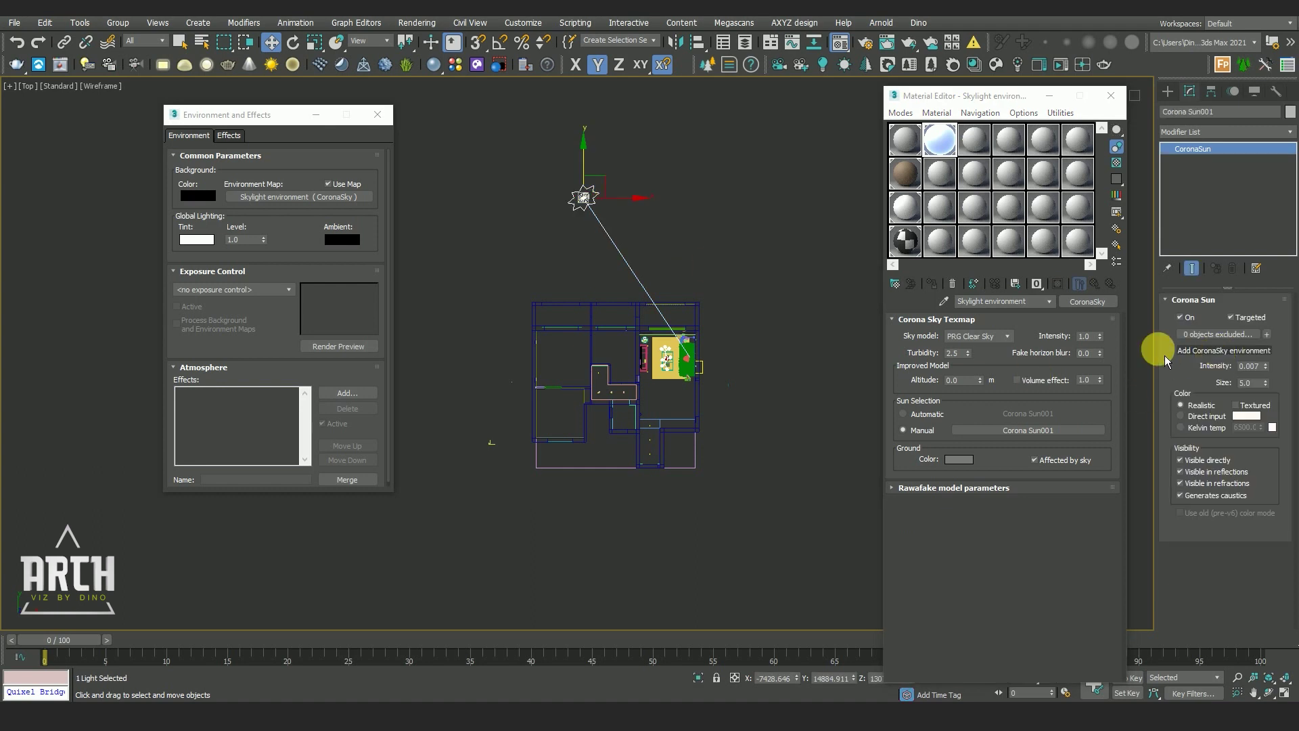
{"action": "left_click", "coordinate": [708, 136]}
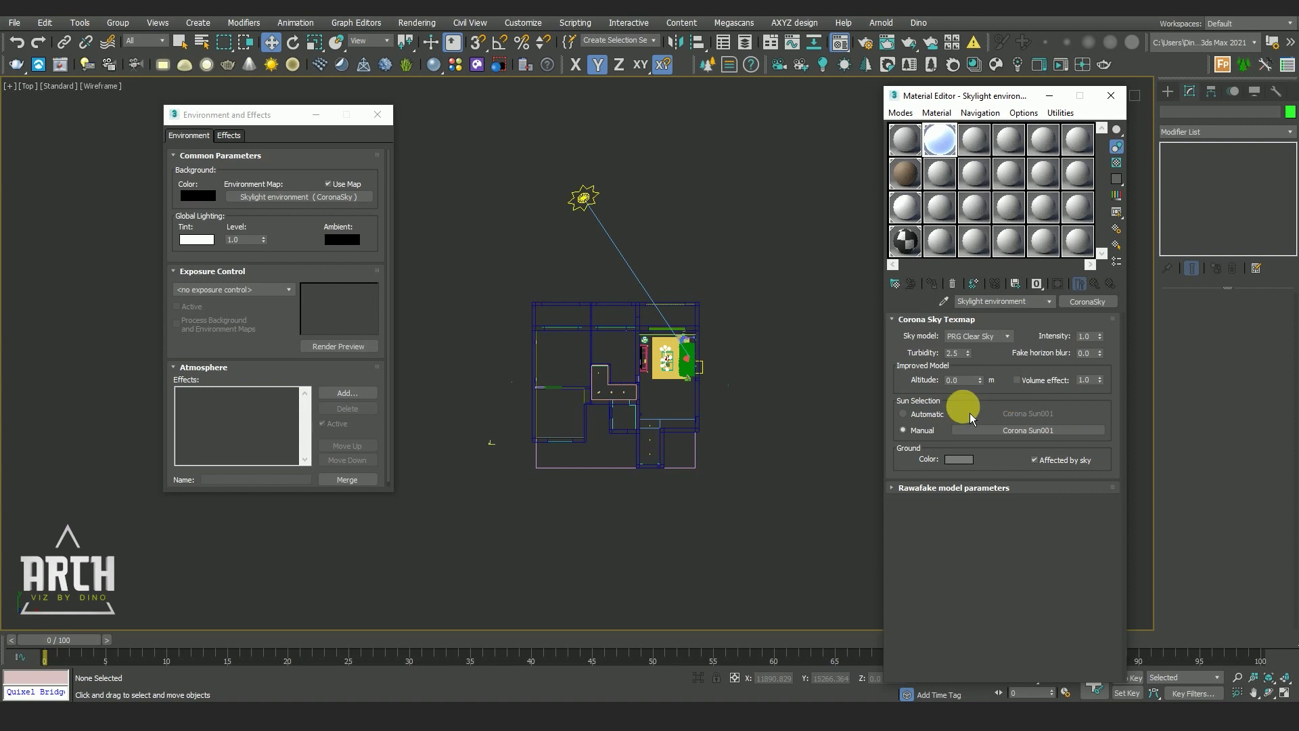
{"action": "left_click", "coordinate": [476, 217]}
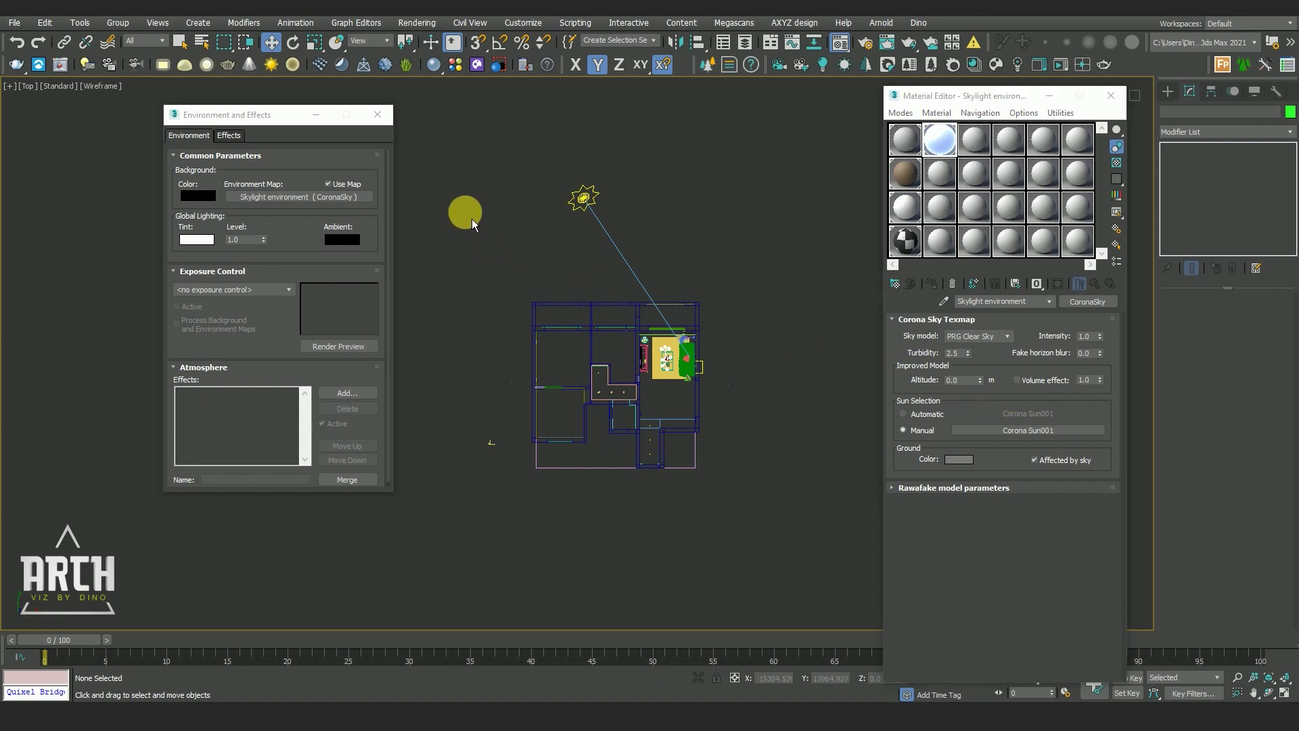
- Minimize Environment and Effects, close the Material Editor, and show the viewport shaded
{"action": "left_click_drag", "start_coordinate": [268, 122], "coordinate": [242, 130]}
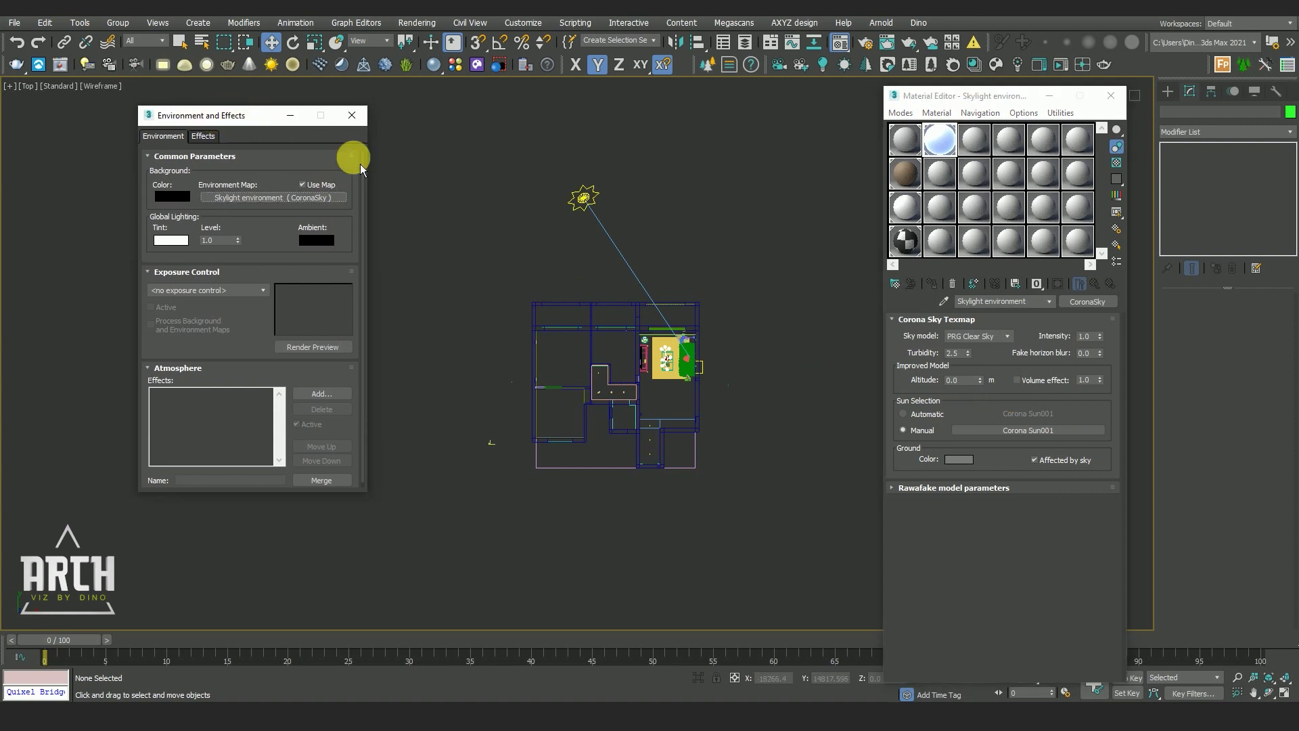
{"action": "left_click", "coordinate": [301, 116]}
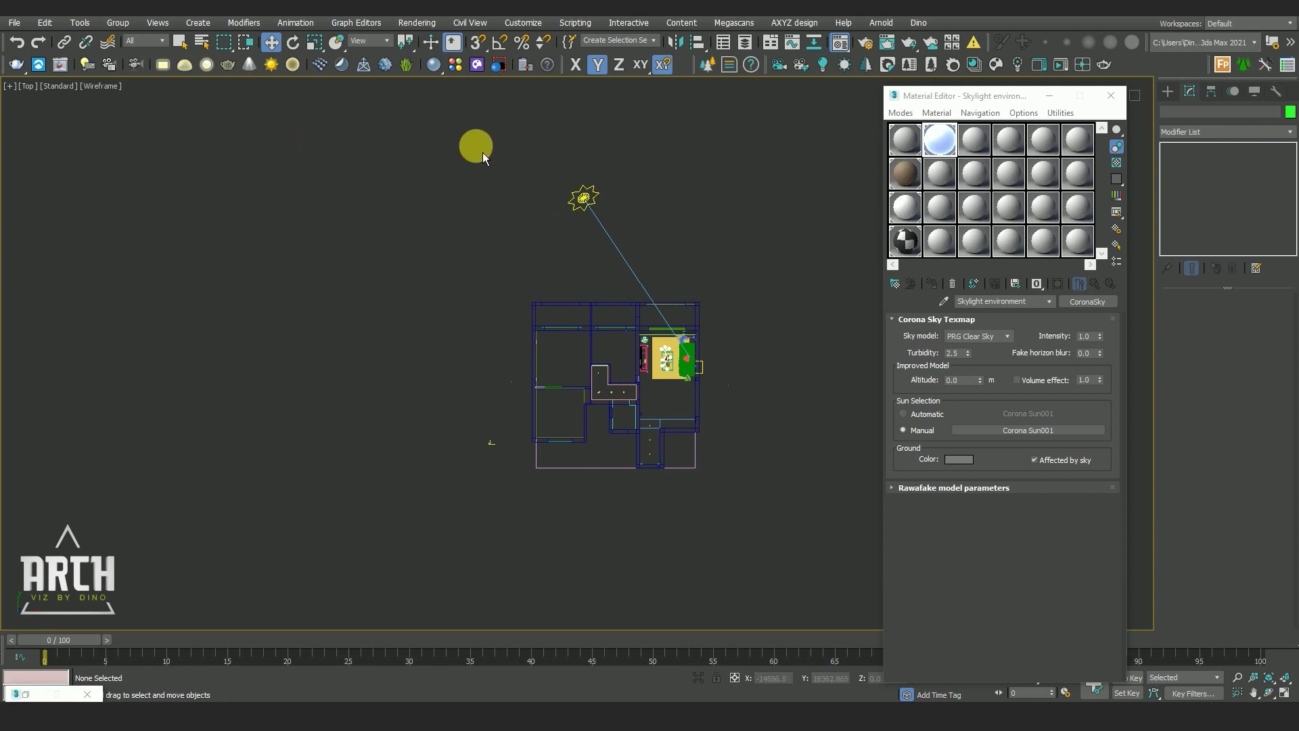
{"action": "left_click", "coordinate": [1110, 96]}
{"action": "scroll", "coordinate": [674, 362], "scroll_direction": "up", "scroll_amount": 5}
{"action": "key", "text": "F3"}
- Unhide all objects and orbit to see the whole house
{"action": "right_click", "coordinate": [813, 286]}
{"action": "left_click", "coordinate": [835, 221]}
{"action": "scroll", "coordinate": [642, 358], "scroll_direction": "down", "scroll_amount": 5}
{"action": "mouse_move", "coordinate": [545, 383]}
{"action": "middle_mouse_down", "text": "alt"}
{"action": "mouse_move", "coordinate": [628, 413]}
{"action": "mouse_move", "coordinate": [565, 341]}
{"action": "middle_mouse_up", "text": "alt"}
{"action": "scroll", "coordinate": [628, 412], "scroll_direction": "down", "scroll_amount": 5}
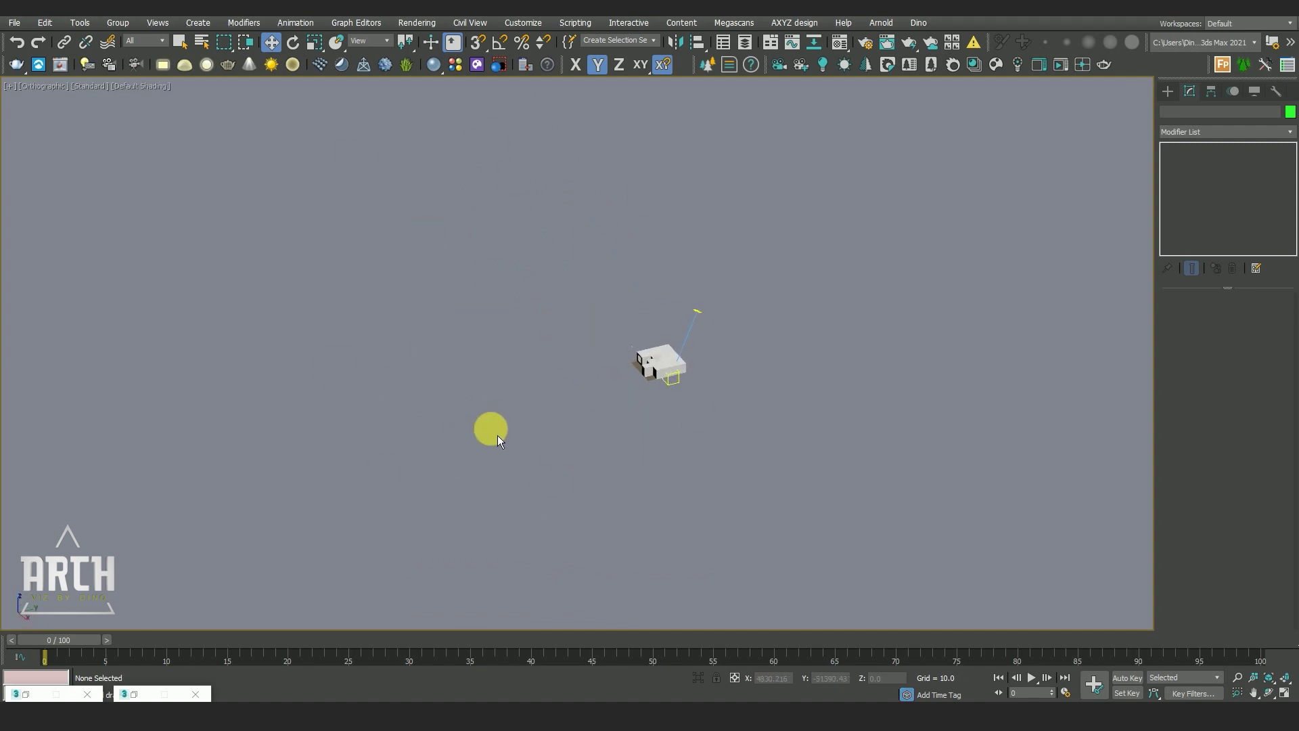
- Set the viewport background to the Customize User Interface solid colour
{"action": "key", "text": "alt+b"}
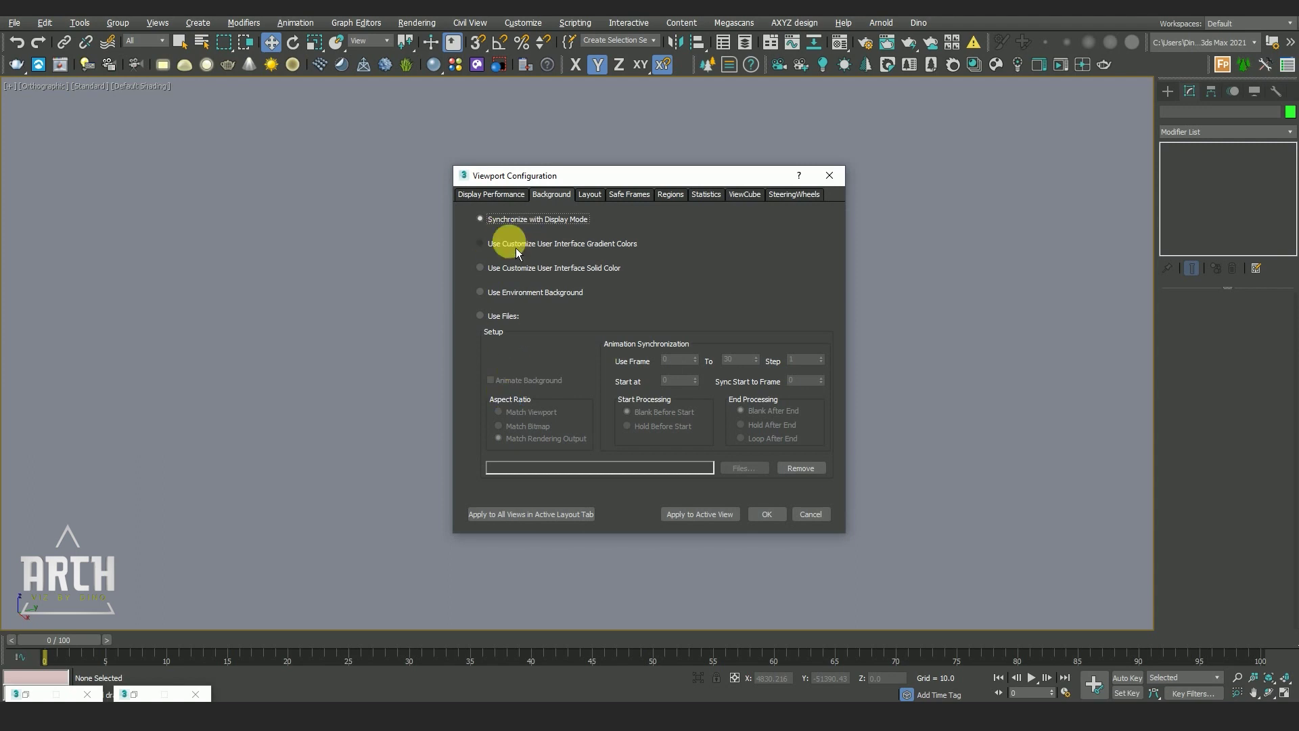
{"action": "left_click_drag", "start_coordinate": [546, 184], "coordinate": [530, 159]}
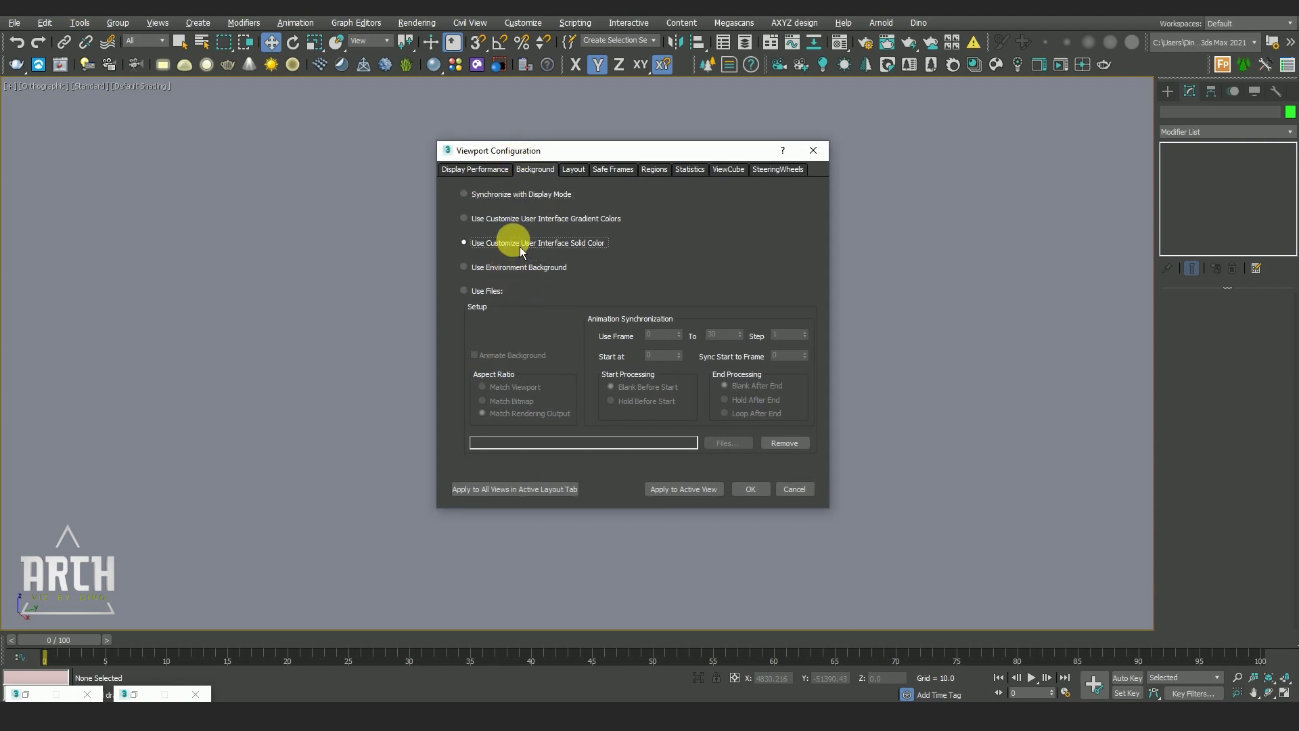
{"action": "left_click", "coordinate": [671, 492]}
{"action": "left_click", "coordinate": [751, 490]}
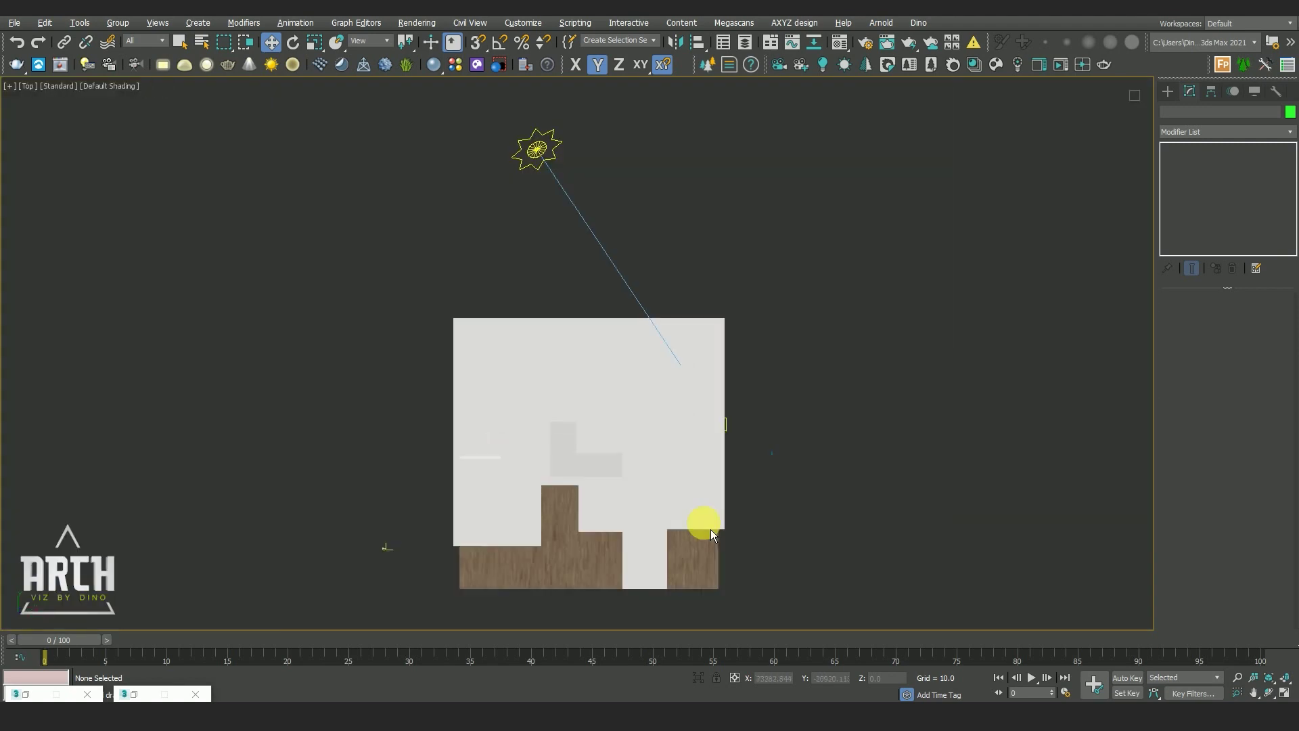
{"action": "middle_click_drag", "start_coordinate": [700, 488], "coordinate": [655, 431]}
{"action": "left_click", "coordinate": [1168, 91]}
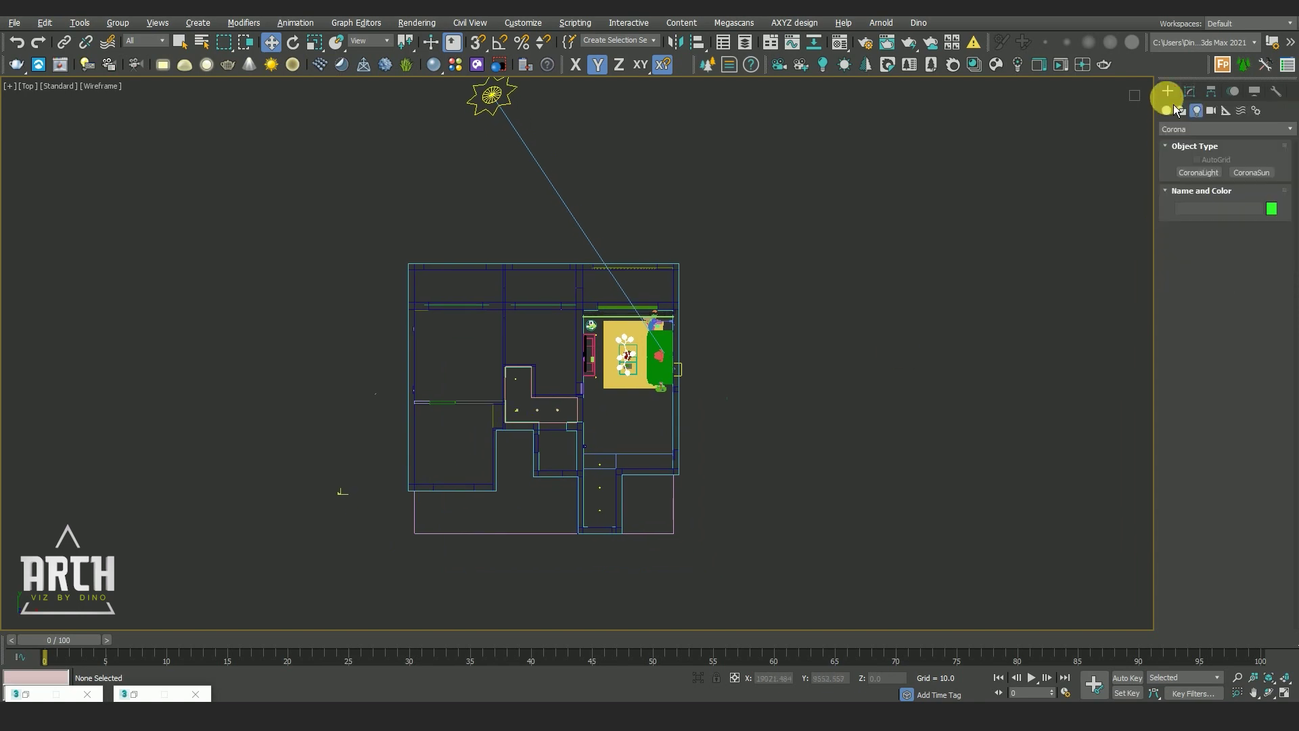
- Place a physical camera in the Top view aimed at the living-room sofa
{"action": "left_click", "coordinate": [1211, 110]}
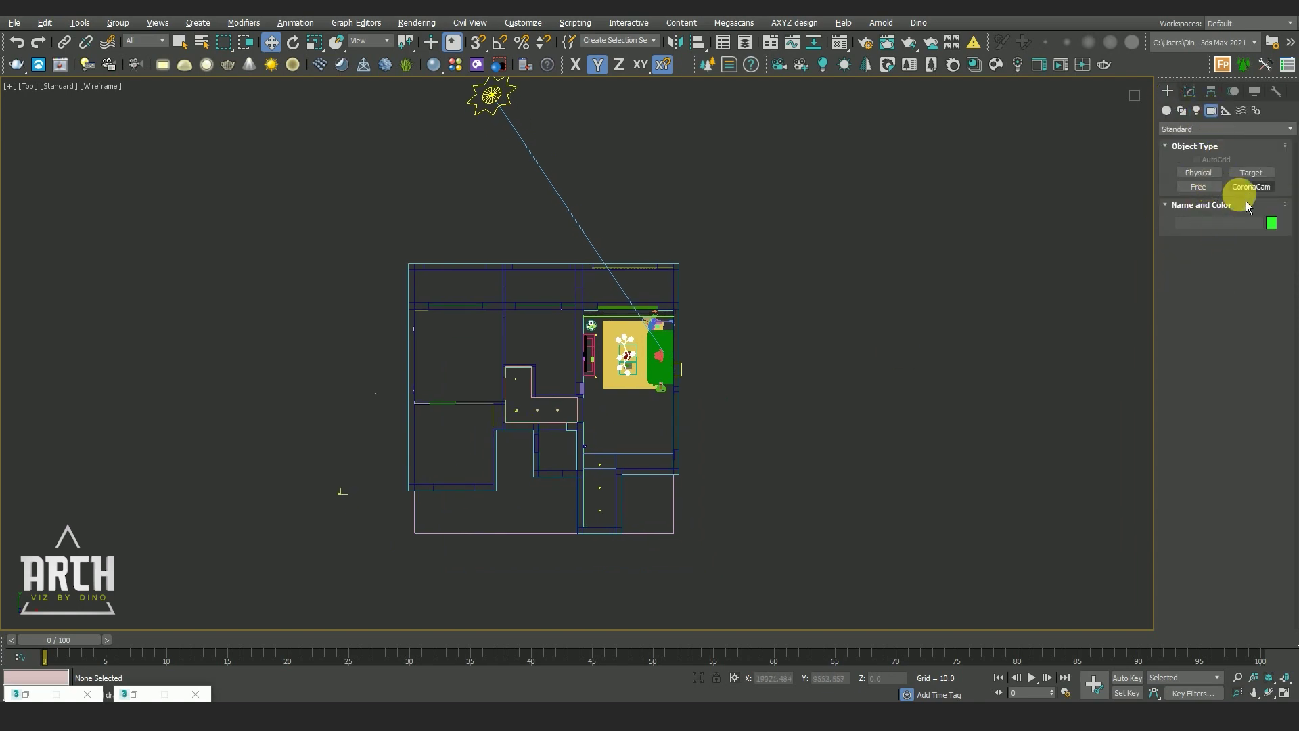
{"action": "left_click", "coordinate": [1251, 188]}
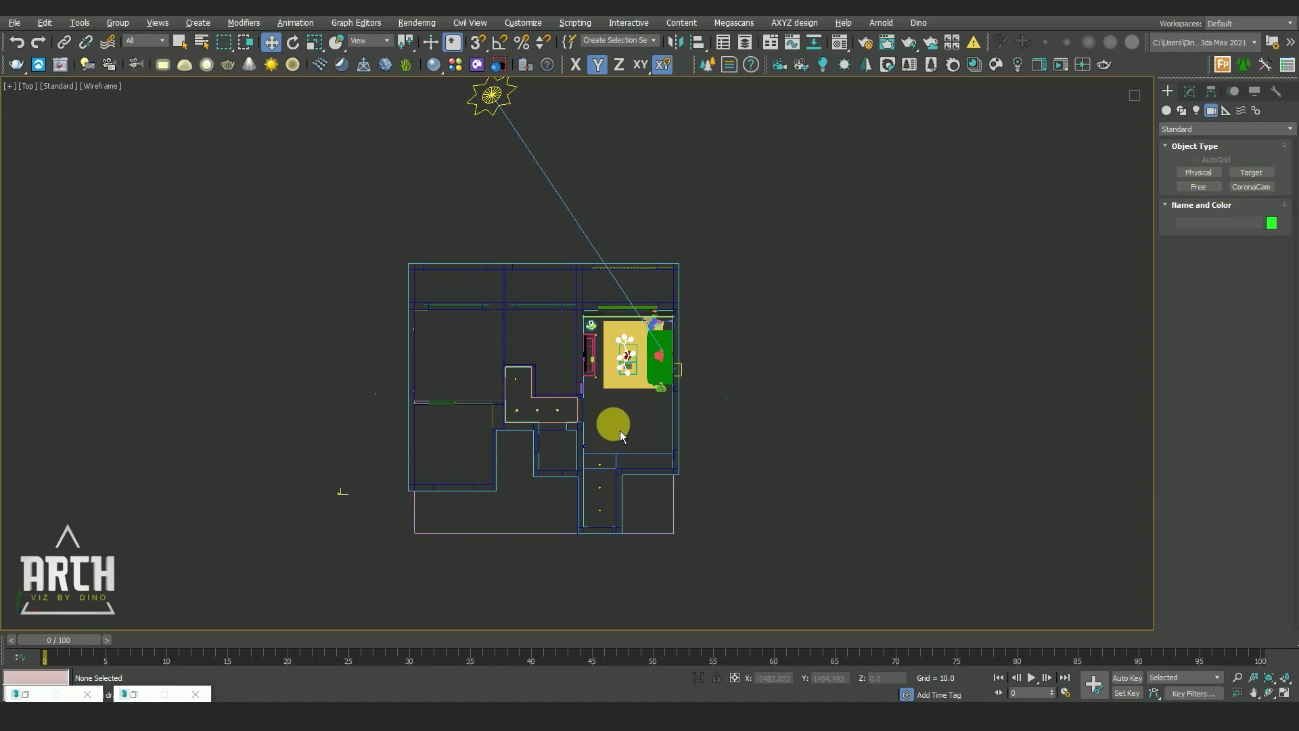
{"action": "scroll", "coordinate": [621, 406], "scroll_direction": "up", "scroll_amount": 4}
{"action": "scroll", "coordinate": [621, 402], "scroll_direction": "down", "scroll_amount": 2}
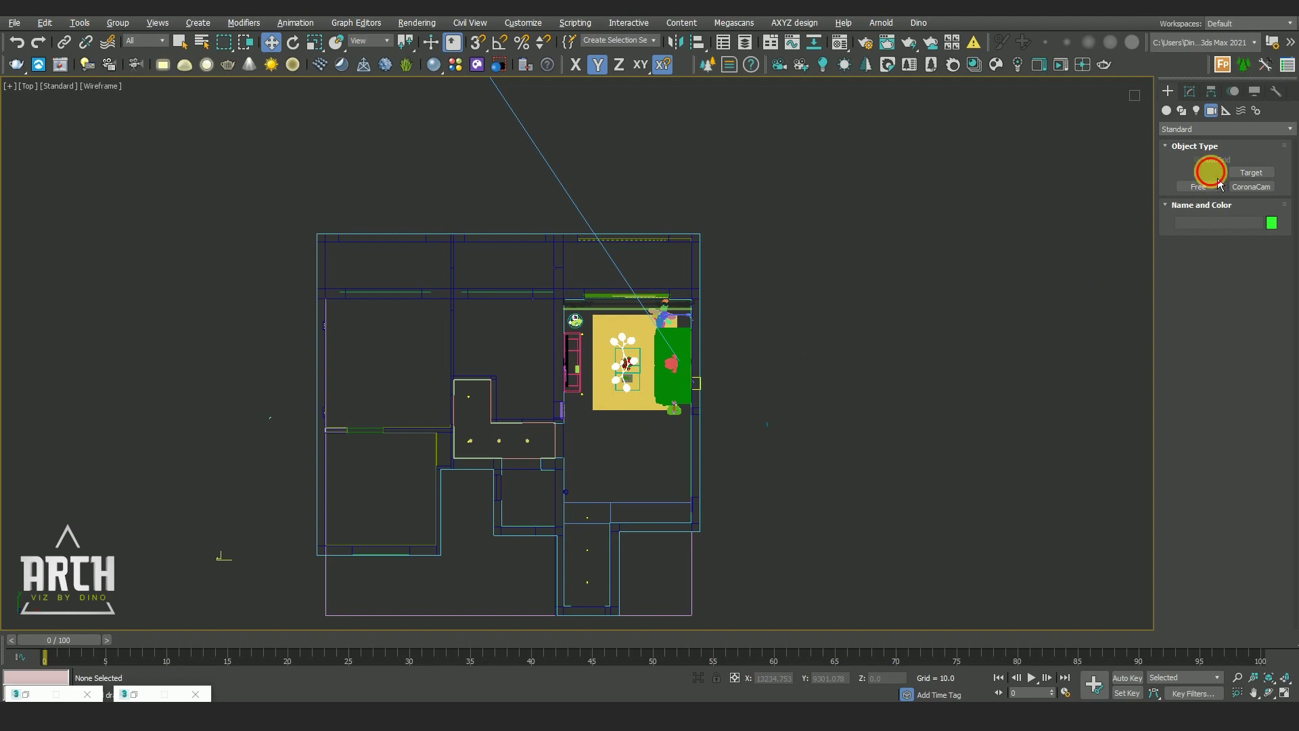
{"action": "left_click", "coordinate": [1215, 176]}
{"action": "scroll", "coordinate": [516, 464], "scroll_direction": "up", "scroll_amount": 1}
{"action": "scroll", "coordinate": [514, 464], "scroll_direction": "up", "scroll_amount": 2}
{"action": "left_click_drag", "start_coordinate": [516, 460], "coordinate": [617, 255]}
{"action": "left_click", "coordinate": [270, 42]}
- Raise the physical camera off the floor using an Offset Y value in the Front view
{"action": "left_click", "coordinate": [870, 377]}
{"action": "left_click", "coordinate": [562, 408]}
{"action": "left_click", "coordinate": [557, 396]}
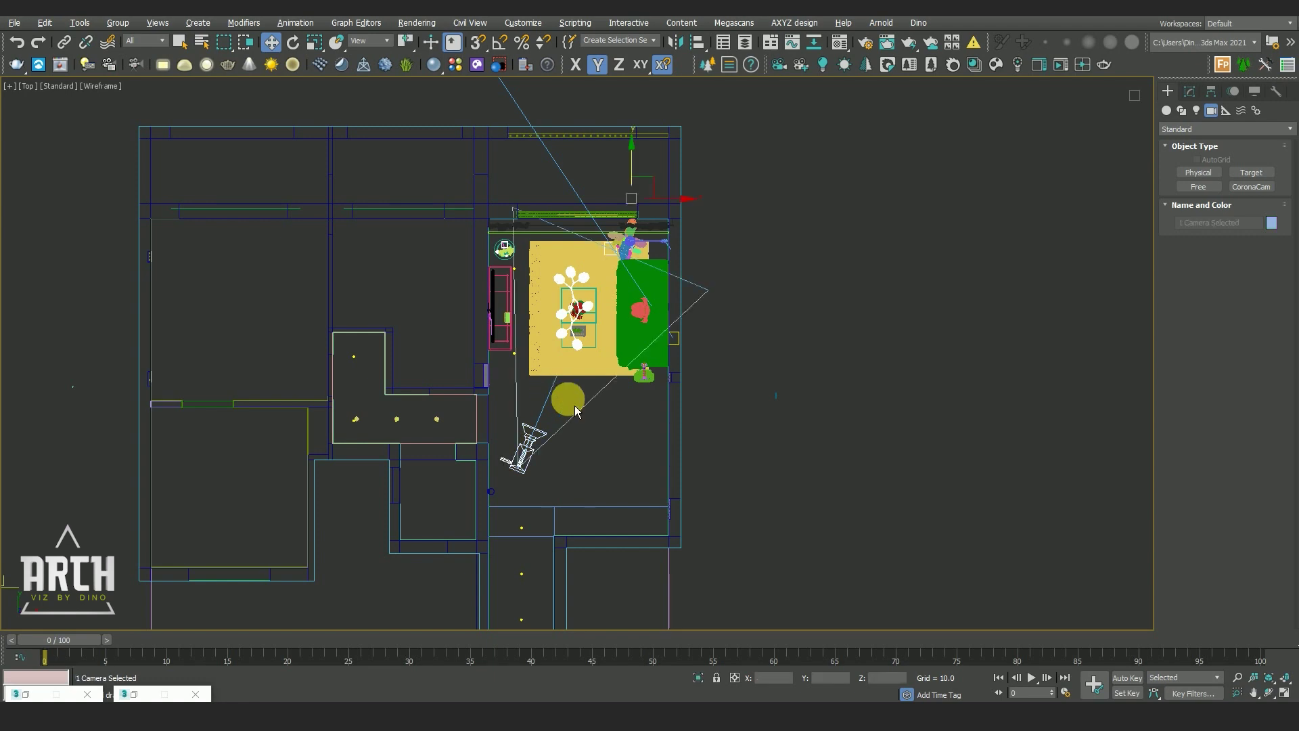
{"action": "key", "text": "f"}
{"action": "scroll", "coordinate": [407, 385], "scroll_direction": "down", "scroll_amount": 1}
{"action": "scroll", "coordinate": [510, 452], "scroll_direction": "up", "scroll_amount": 2}
{"action": "left_click", "coordinate": [734, 677]}
{"action": "left_click", "coordinate": [832, 677]}
{"action": "left_click", "coordinate": [552, 409]}
{"action": "type", "text": "4.5"}
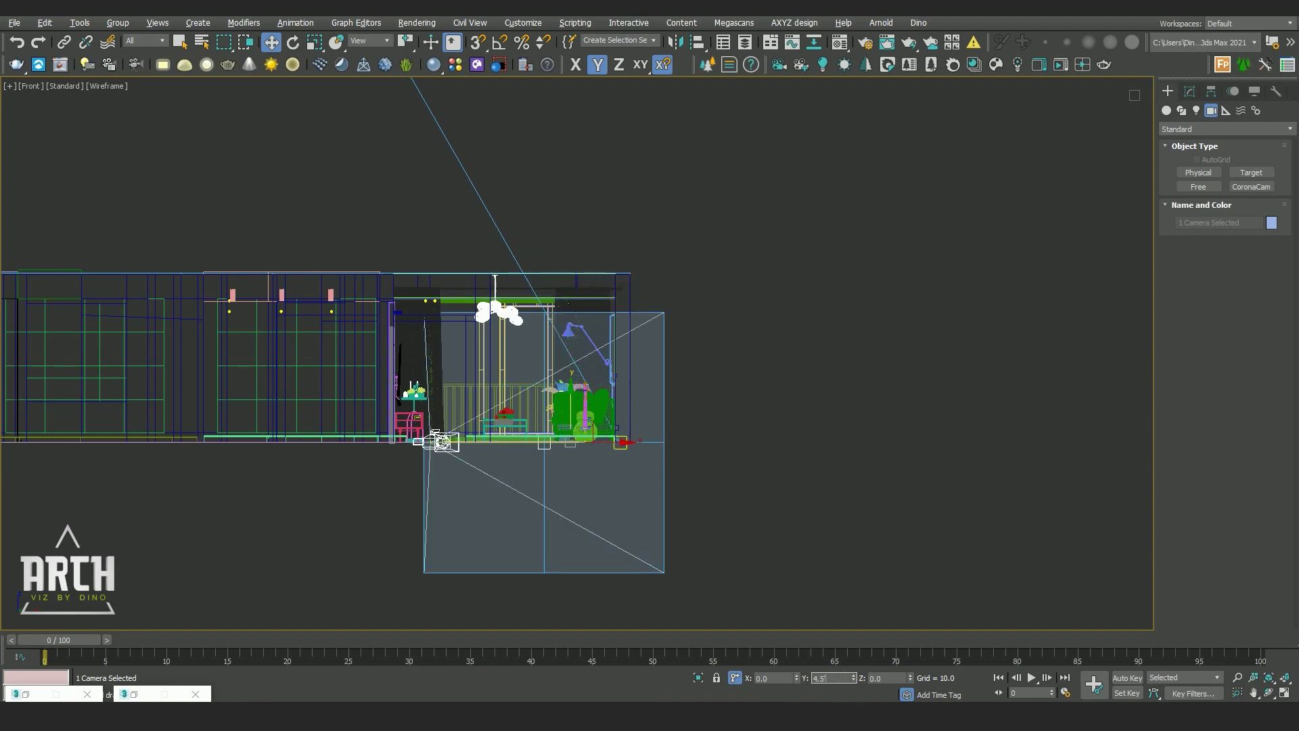
{"action": "key", "text": "Return"}
{"action": "scroll", "coordinate": [472, 419], "scroll_direction": "up", "scroll_amount": 3}
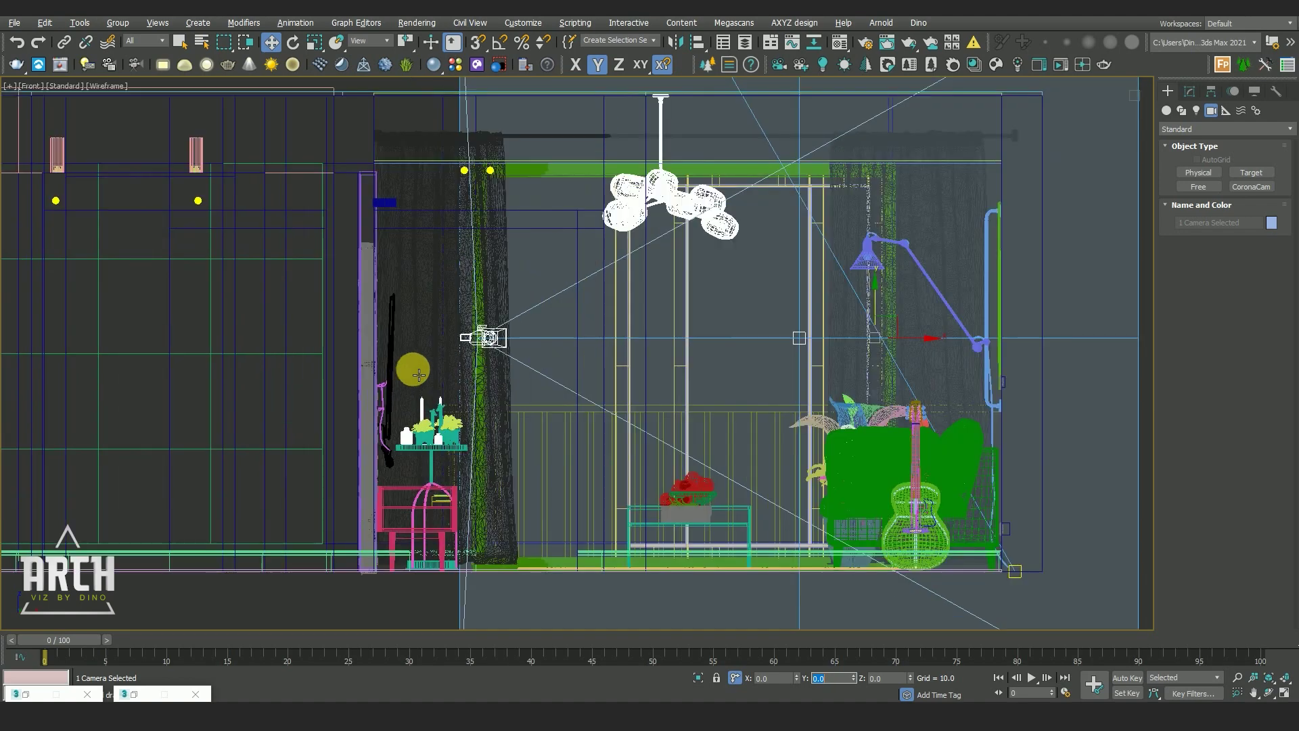
{"action": "scroll", "coordinate": [550, 580], "scroll_direction": "down", "scroll_amount": 2}
{"action": "left_click", "coordinate": [551, 581]}
- Show the camera view in one viewport and shift the framing toward the sofa
{"action": "key", "text": "alt+w"}
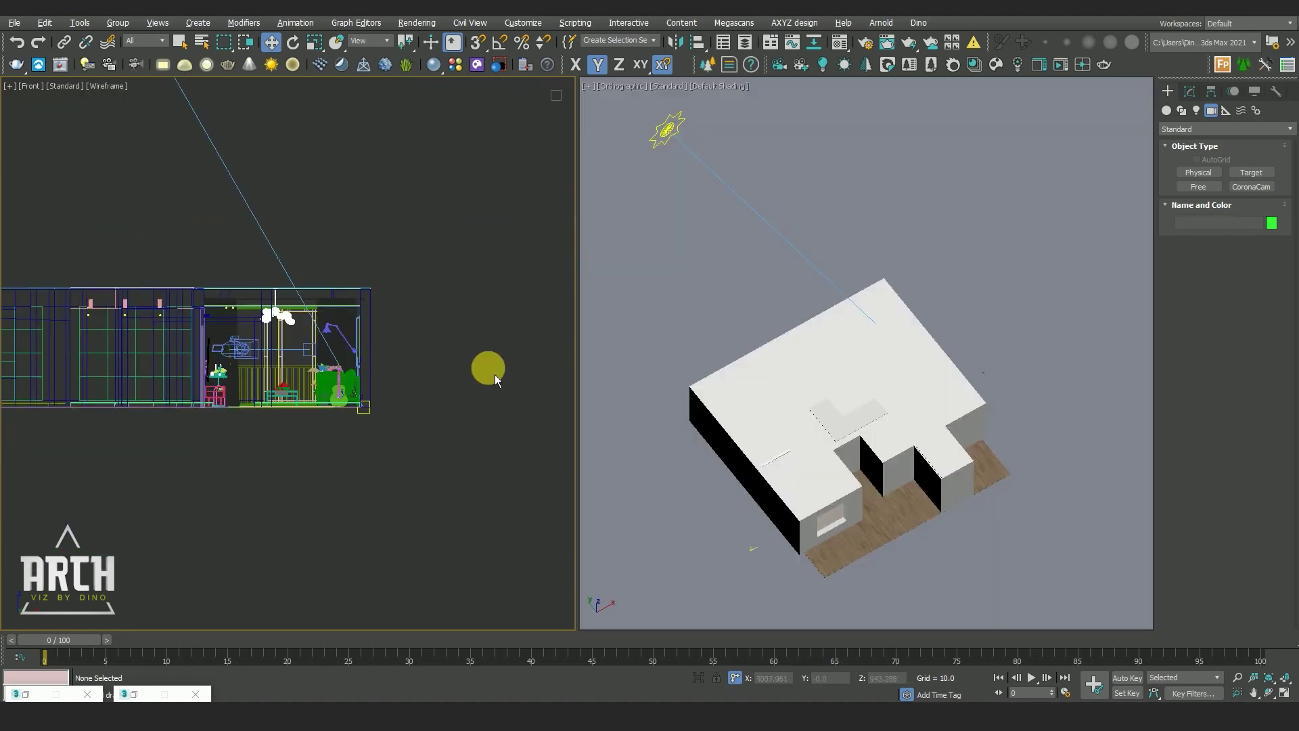
{"action": "key", "text": "c"}
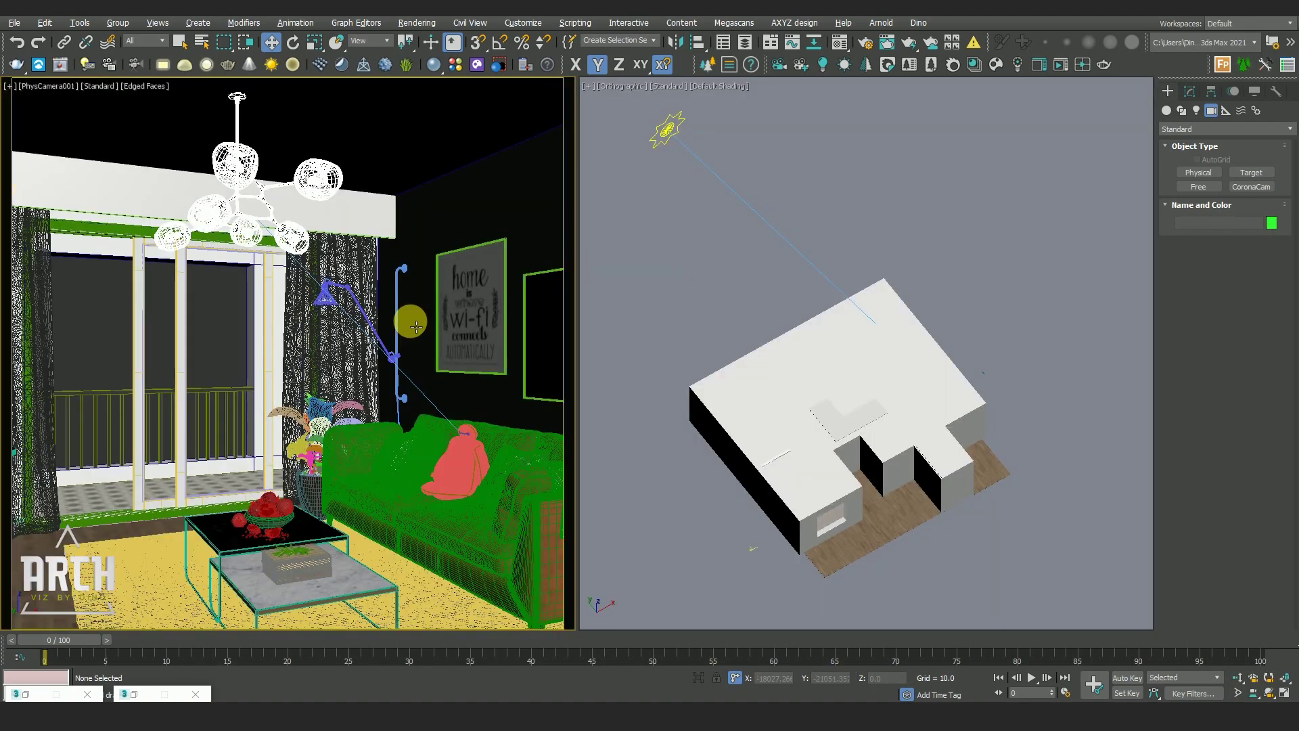
{"action": "middle_click", "coordinate": [928, 289]}
{"action": "middle_click", "coordinate": [399, 450]}
{"action": "middle_click_drag", "start_coordinate": [399, 450], "coordinate": [410, 408]}
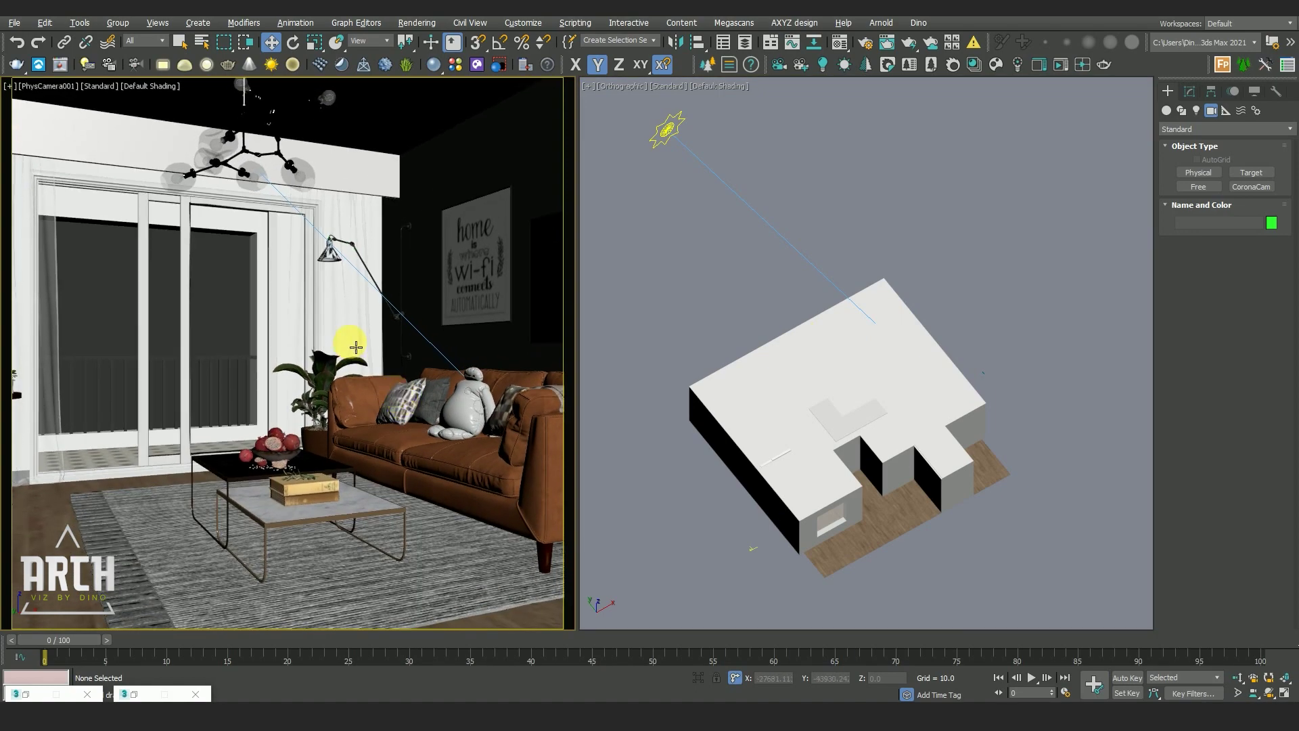
{"action": "mouse_move", "coordinate": [356, 347]}
{"action": "middle_mouse_down"}
{"action": "mouse_move", "coordinate": [368, 363]}
{"action": "mouse_move", "coordinate": [368, 353]}
{"action": "middle_mouse_up"}
- Set the second viewport to Top wireframe and select the physical camera
{"action": "key", "text": "t"}
{"action": "key", "text": "F3"}
{"action": "scroll", "coordinate": [845, 304], "scroll_direction": "up", "scroll_amount": 3}
{"action": "scroll", "coordinate": [907, 355], "scroll_direction": "up", "scroll_amount": 3}
{"action": "left_click", "coordinate": [876, 399]}
{"action": "scroll", "coordinate": [872, 430], "scroll_direction": "down", "scroll_amount": 2}
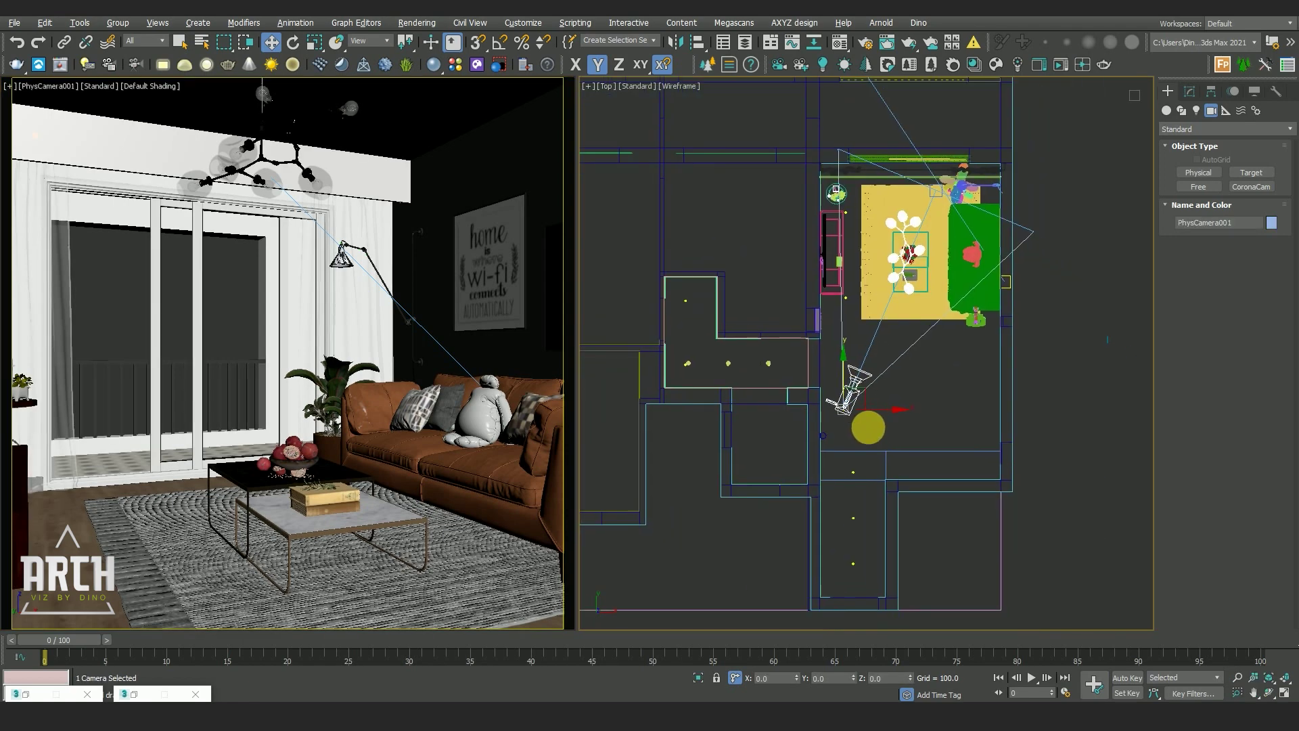
- Set PhysCamera001's focal length to 28 mm
{"action": "left_click", "coordinate": [1192, 90]}
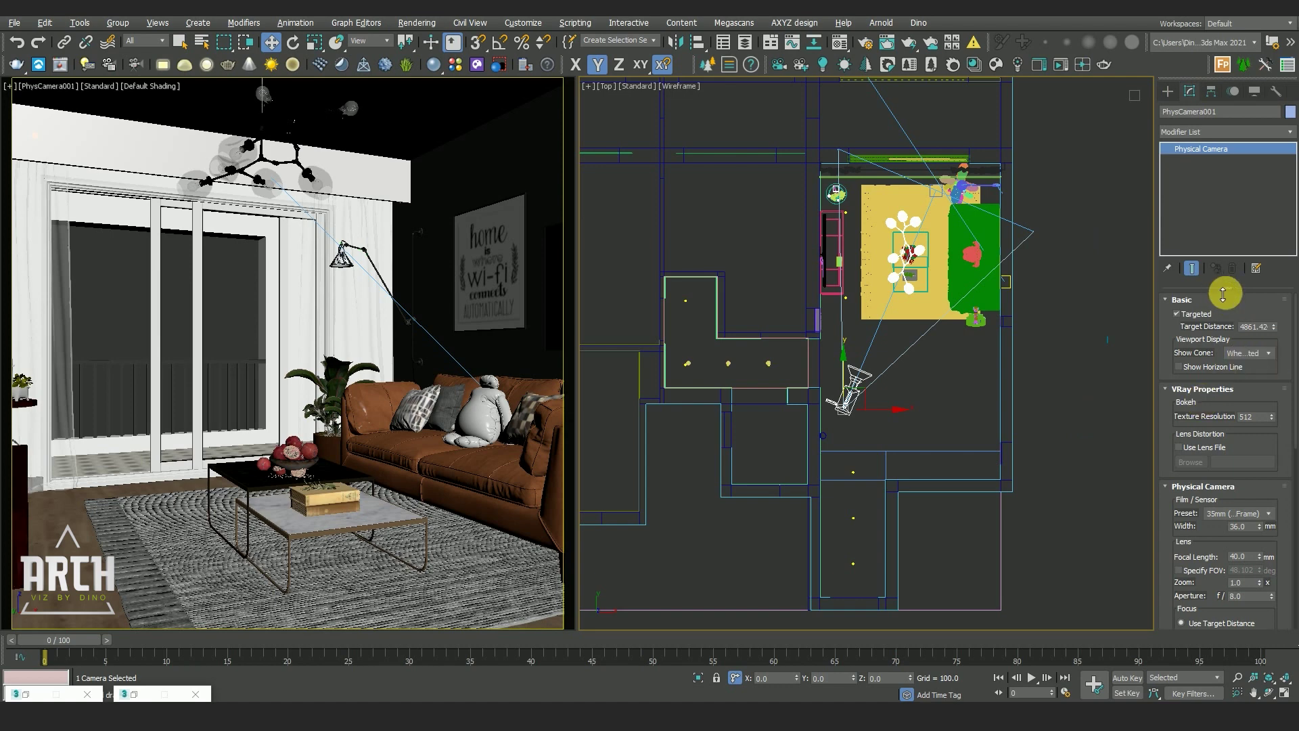
{"action": "left_click_drag", "start_coordinate": [1223, 292], "coordinate": [1223, 246]}
{"action": "scroll", "coordinate": [1211, 467], "scroll_direction": "down", "scroll_amount": 3}
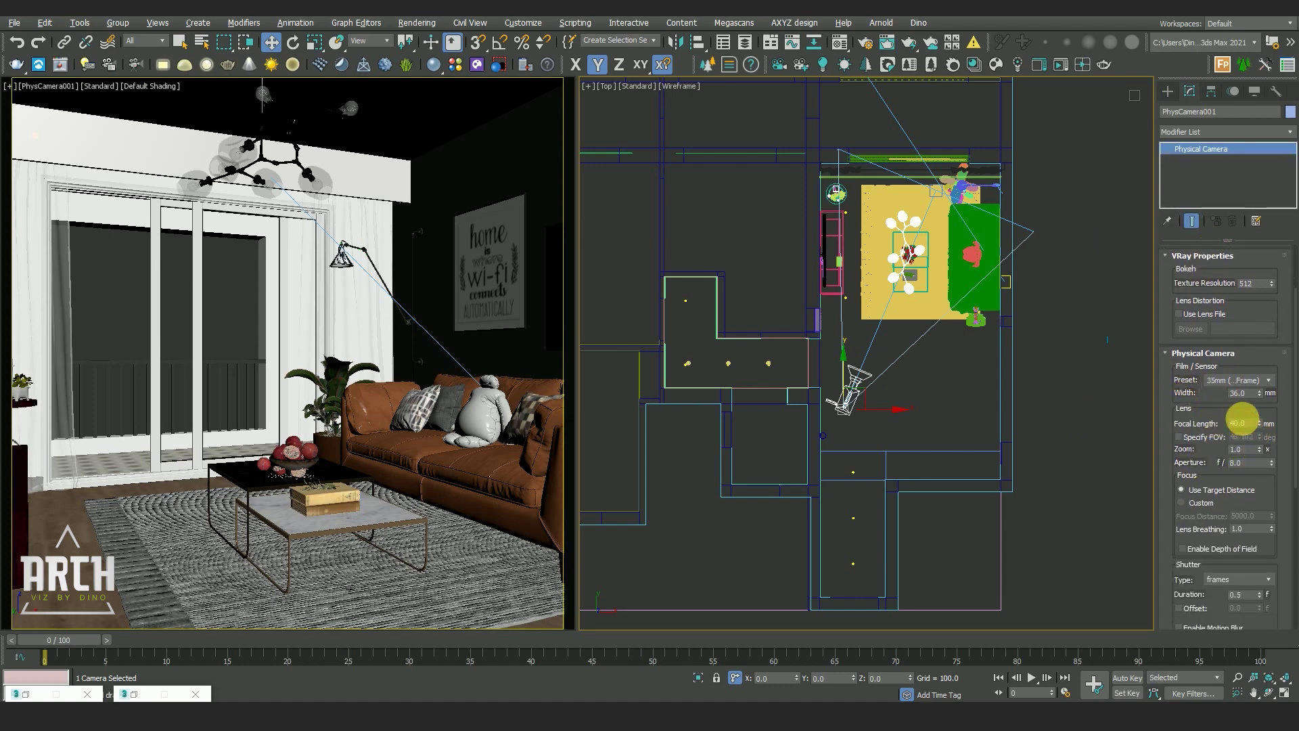
{"action": "type", "text": "30"}
{"action": "key", "text": "Return"}
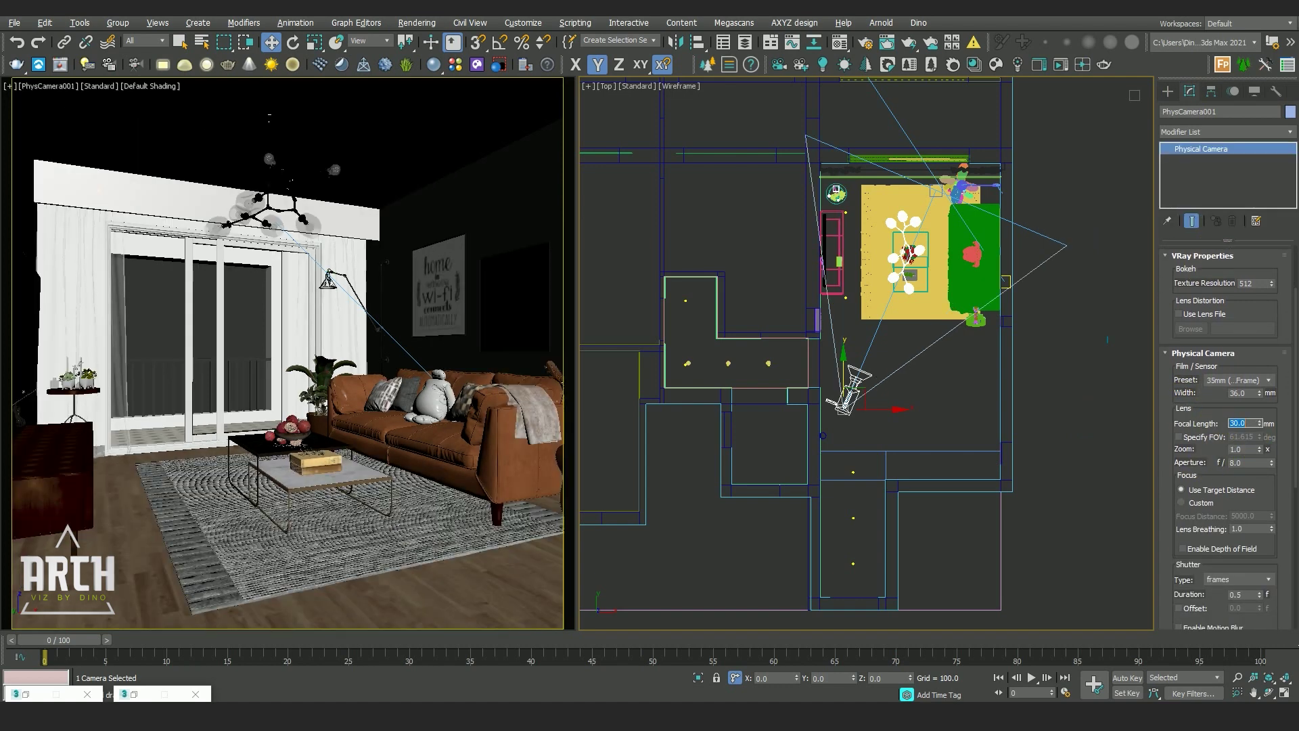
{"action": "type", "text": "8"}
{"action": "key", "text": "Return"}
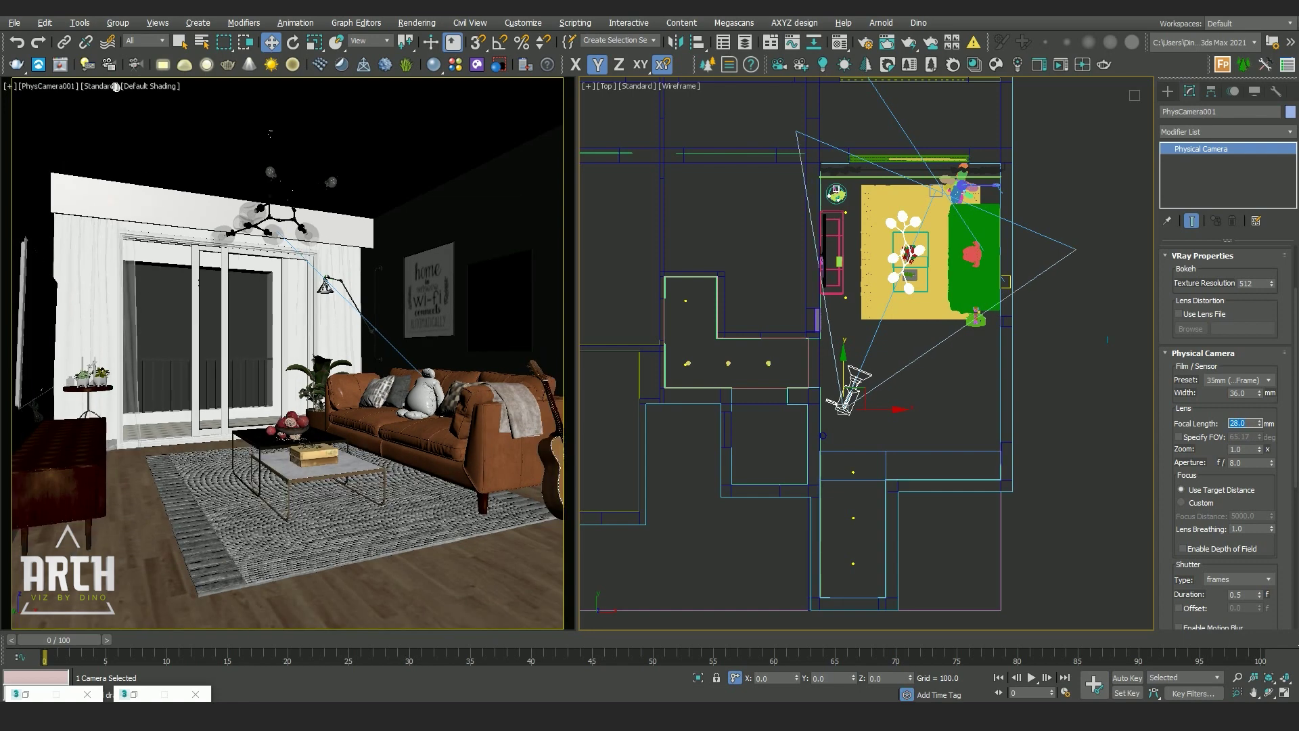
- Move the camera back and its target toward the sofa in the Top view
{"action": "middle_click_drag", "start_coordinate": [861, 395], "coordinate": [923, 441]}
{"action": "left_click_drag", "start_coordinate": [922, 437], "coordinate": [919, 460]}
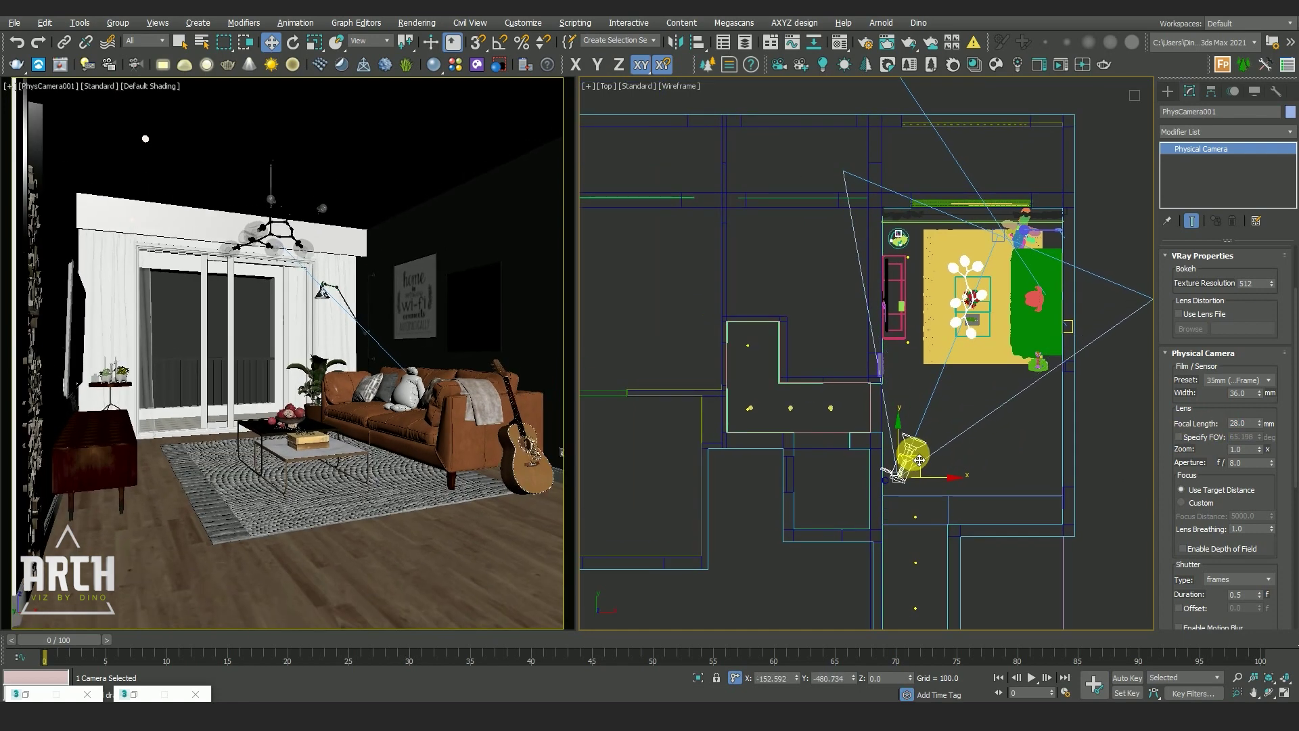
{"action": "right_click", "coordinate": [1002, 399]}
{"action": "left_click", "coordinate": [948, 382]}
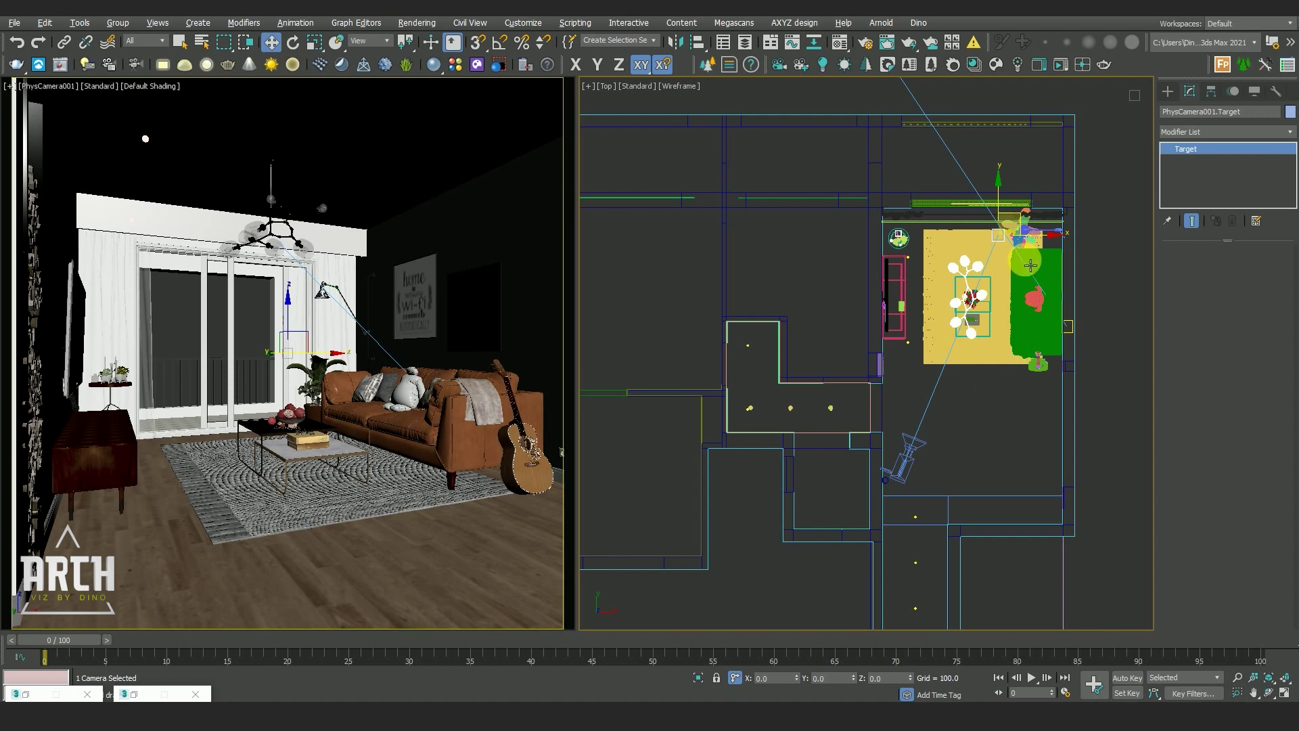
{"action": "left_click_drag", "start_coordinate": [1040, 243], "coordinate": [1033, 274]}
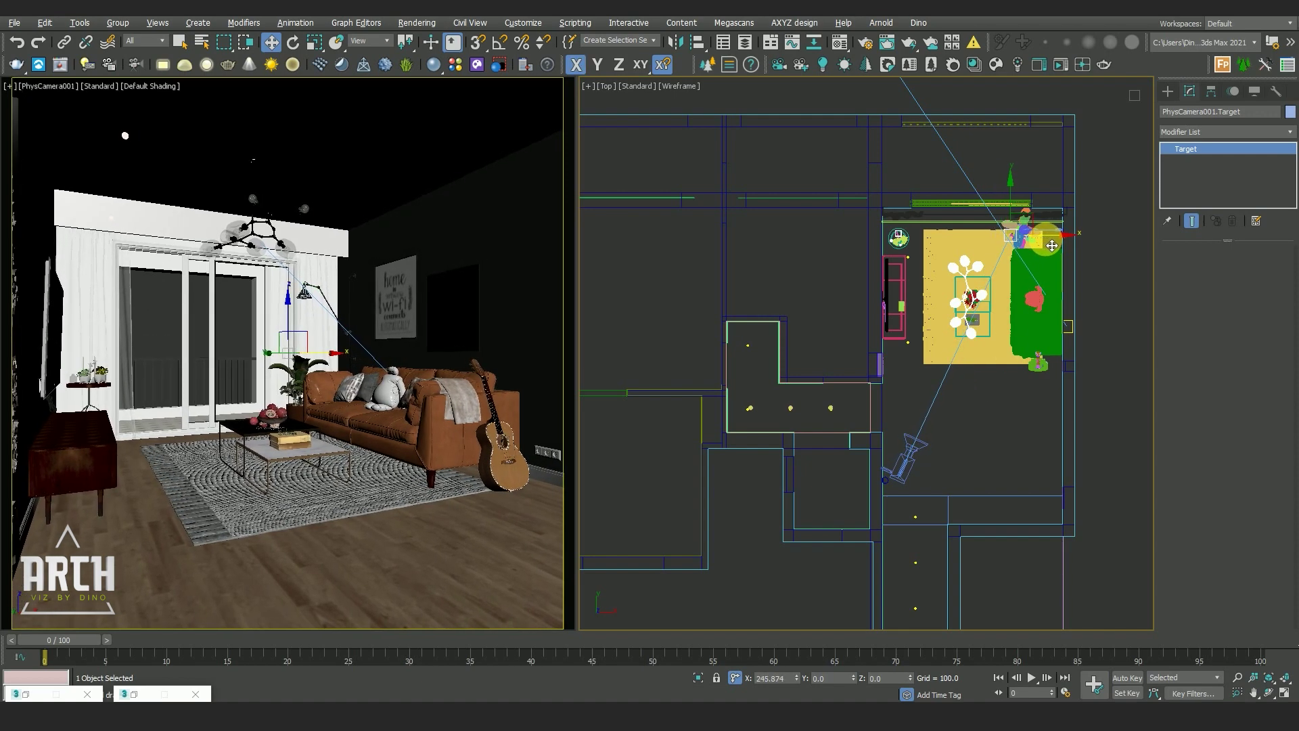
{"action": "left_click", "coordinate": [913, 452]}
{"action": "scroll", "coordinate": [917, 455], "scroll_direction": "up", "scroll_amount": 2}
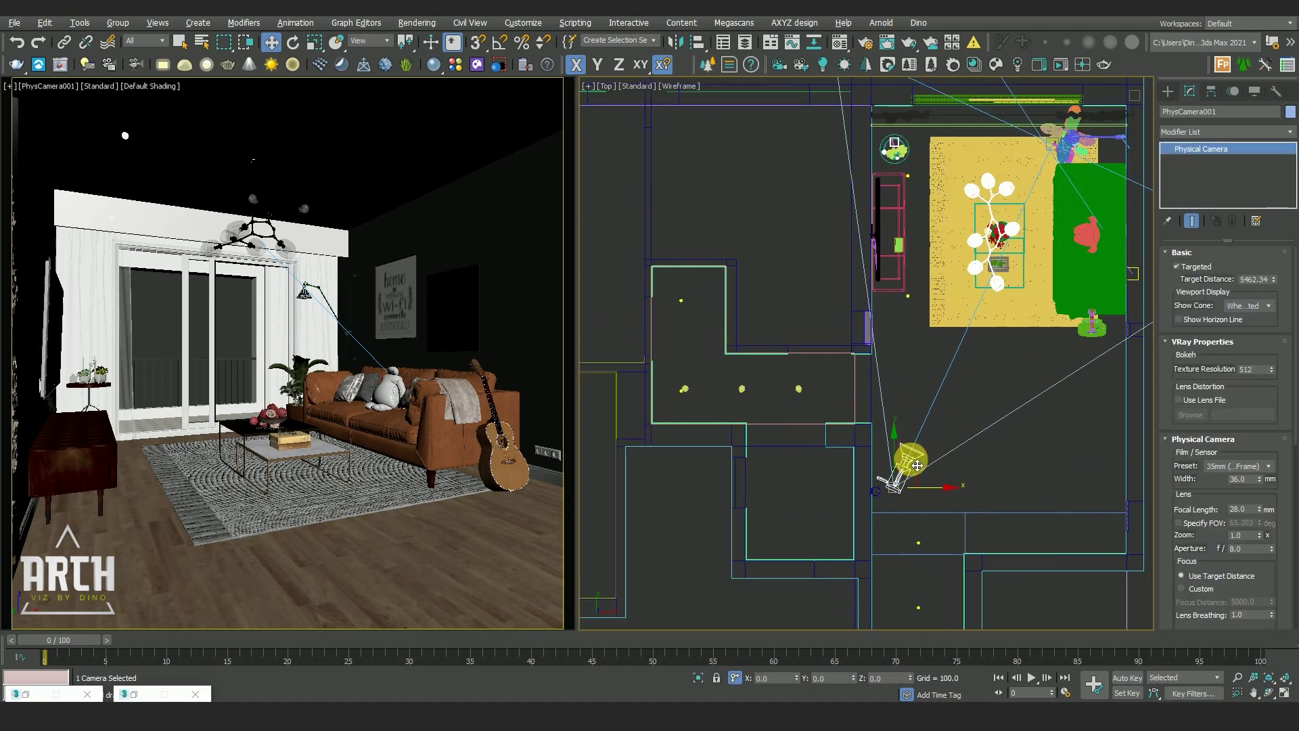
{"action": "left_click_drag", "start_coordinate": [923, 460], "coordinate": [925, 458]}
- Lower the camera target in the Front view to tilt the shot
{"action": "key", "text": "F8"}
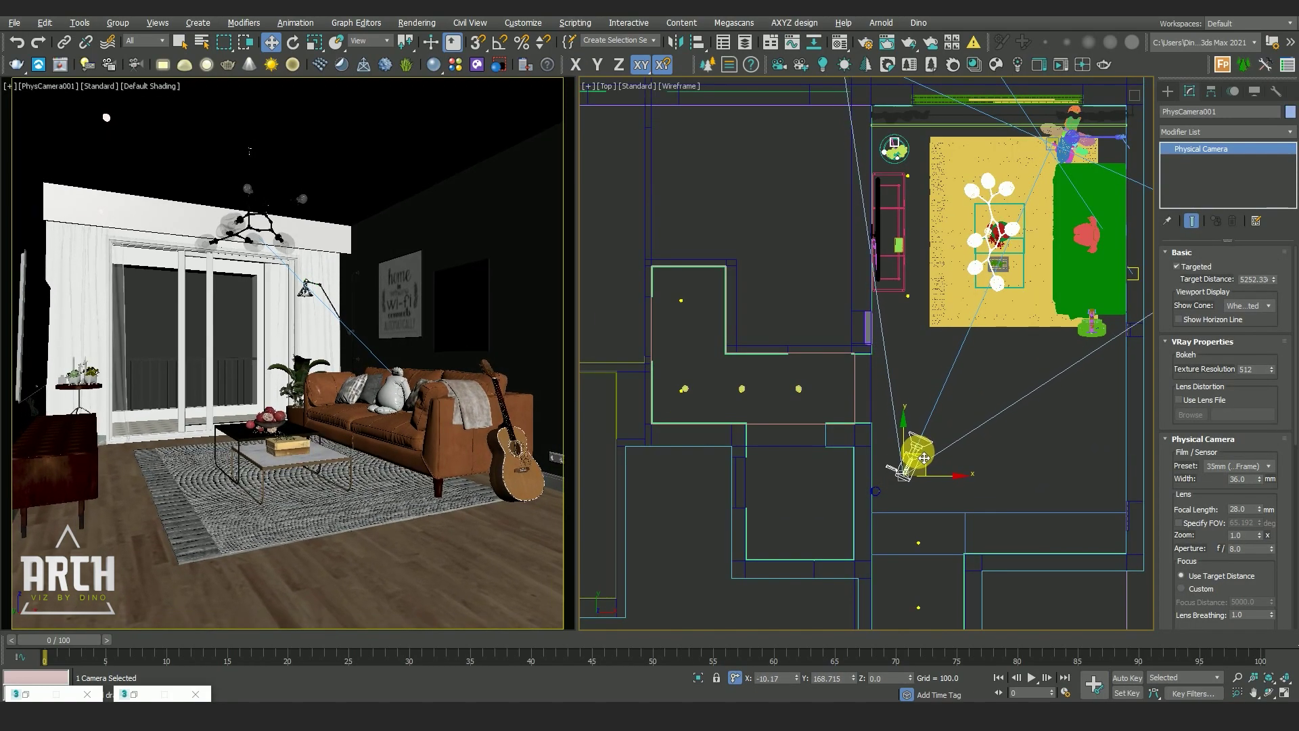
{"action": "scroll", "coordinate": [946, 405], "scroll_direction": "down", "scroll_amount": 2}
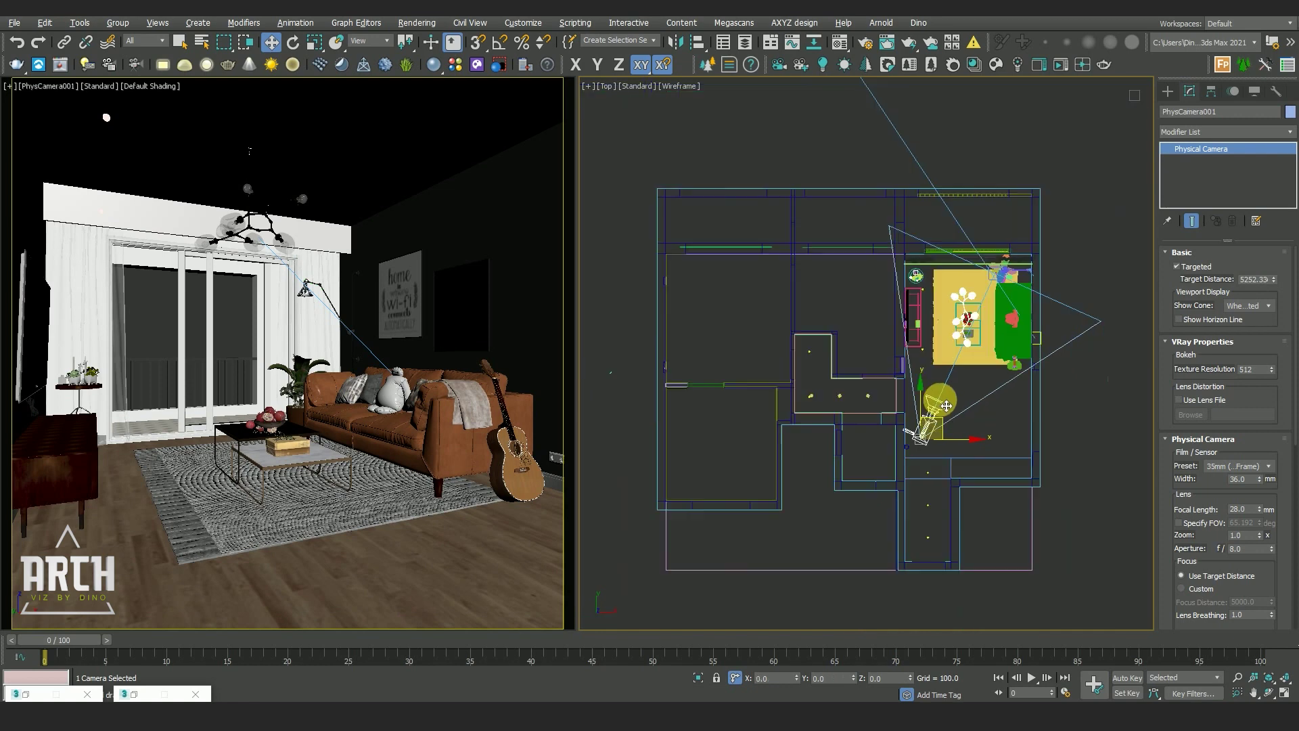
{"action": "left_click", "coordinate": [941, 416]}
{"action": "left_click", "coordinate": [954, 385]}
{"action": "key", "text": "f"}
{"action": "mouse_move", "coordinate": [788, 311]}
{"action": "left_mouse_down"}
{"action": "mouse_move", "coordinate": [793, 329]}
{"action": "mouse_move", "coordinate": [797, 308]}
{"action": "left_mouse_up"}
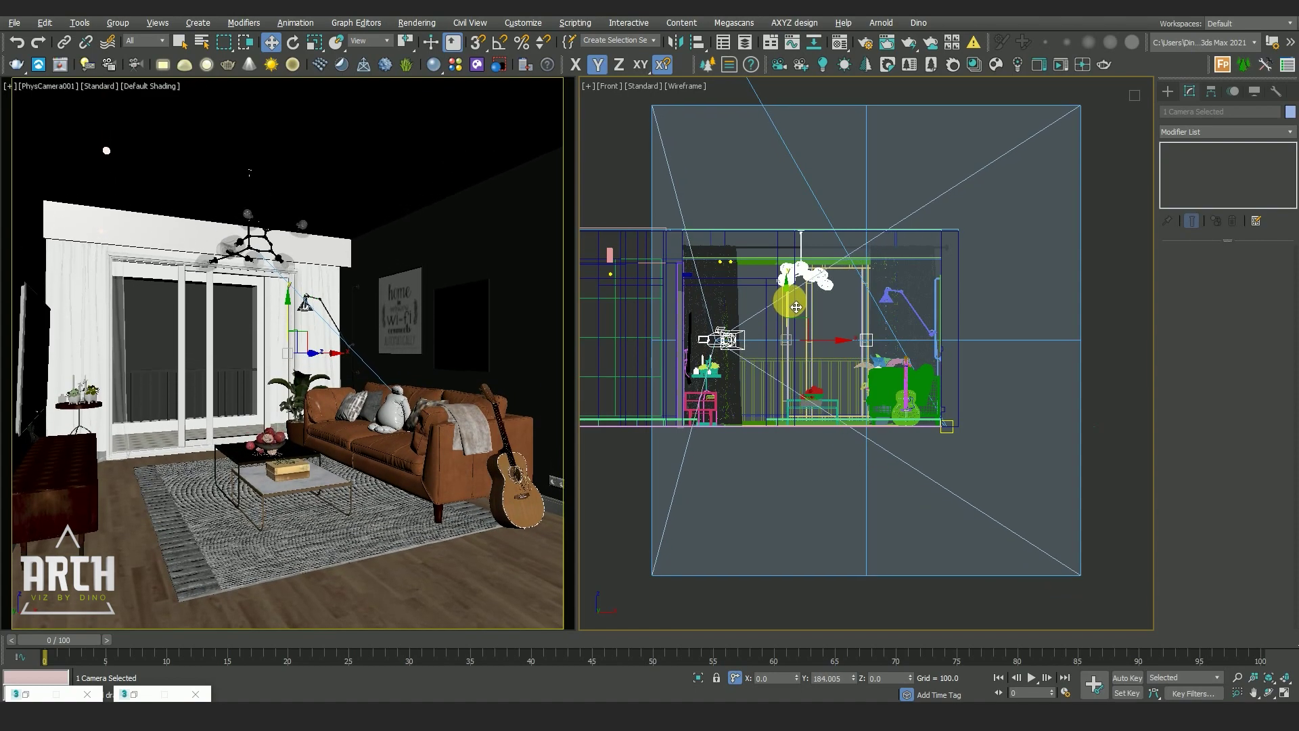
- Return the second viewport to Top view and clear the selection
{"action": "key", "text": "t"}
{"action": "key", "text": "F3"}
{"action": "left_click", "coordinate": [352, 184]}
{"action": "key", "text": "F3"}
{"action": "key", "text": "F3"}
{"action": "key", "text": "F3"}
{"action": "key", "text": "F3"}
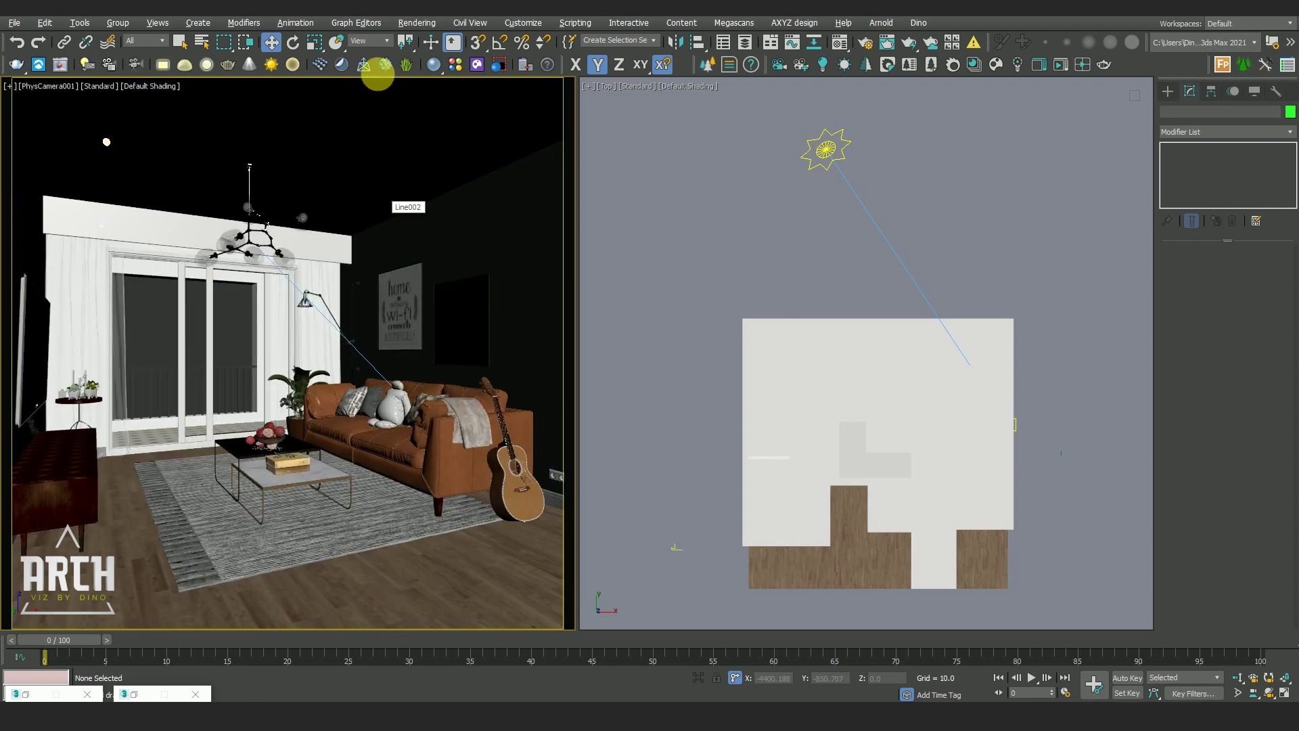
{"action": "left_click", "coordinate": [416, 23]}
- Open Render Setup and switch Output Size from the HDTV 1920x1080 preset to Custom
{"action": "left_click", "coordinate": [425, 87]}
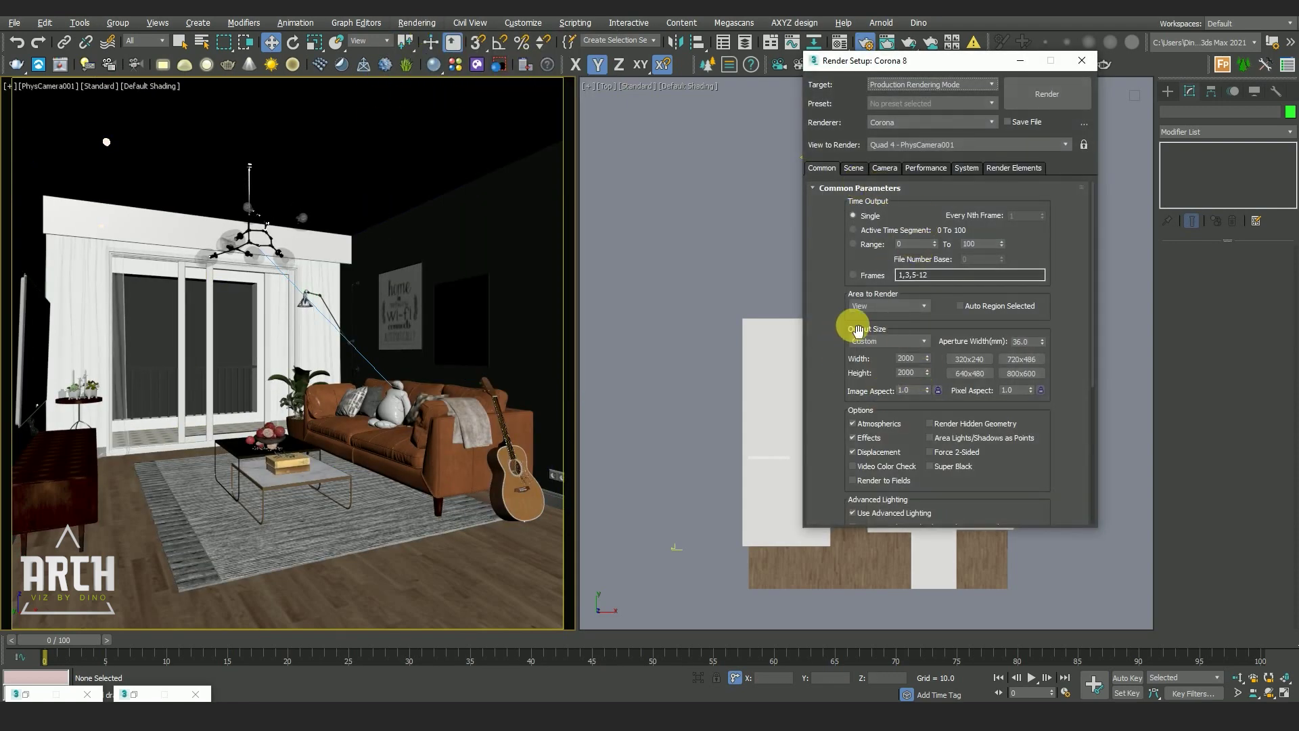
{"action": "left_click_drag", "start_coordinate": [904, 60], "coordinate": [863, 61]}
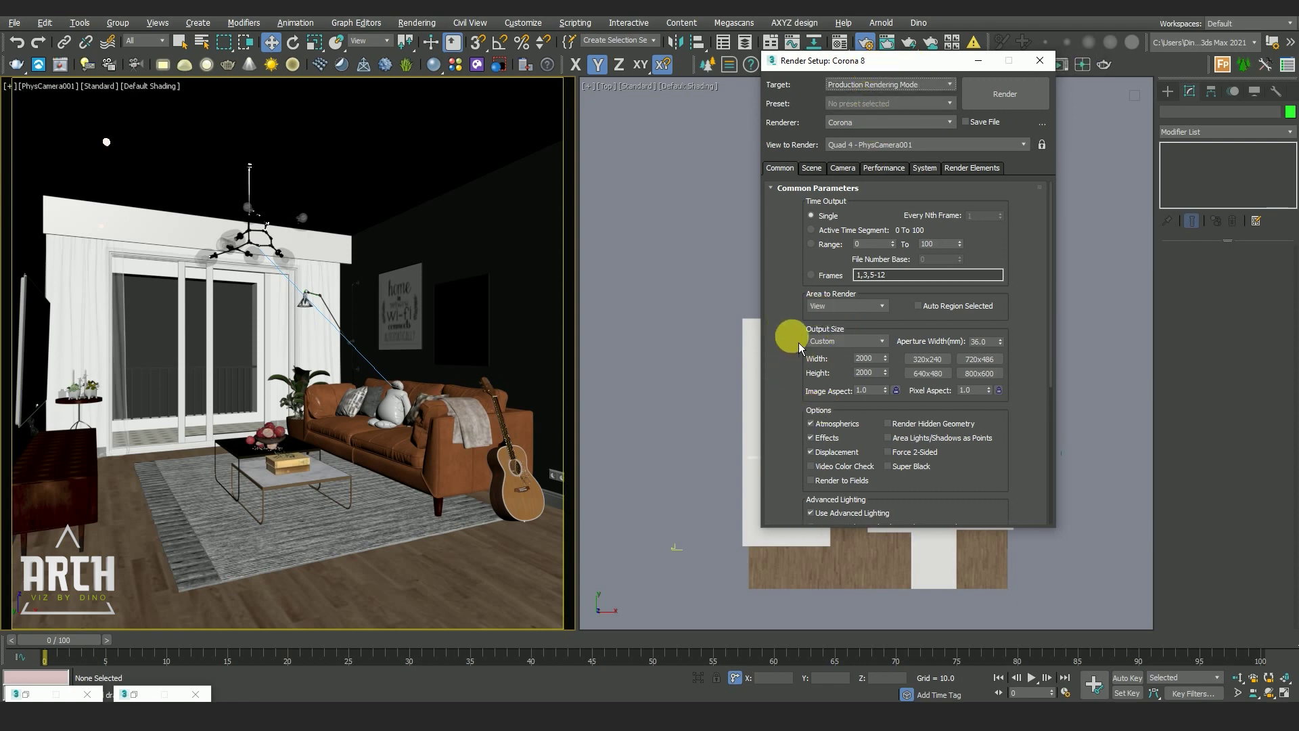
{"action": "left_click", "coordinate": [851, 342]}
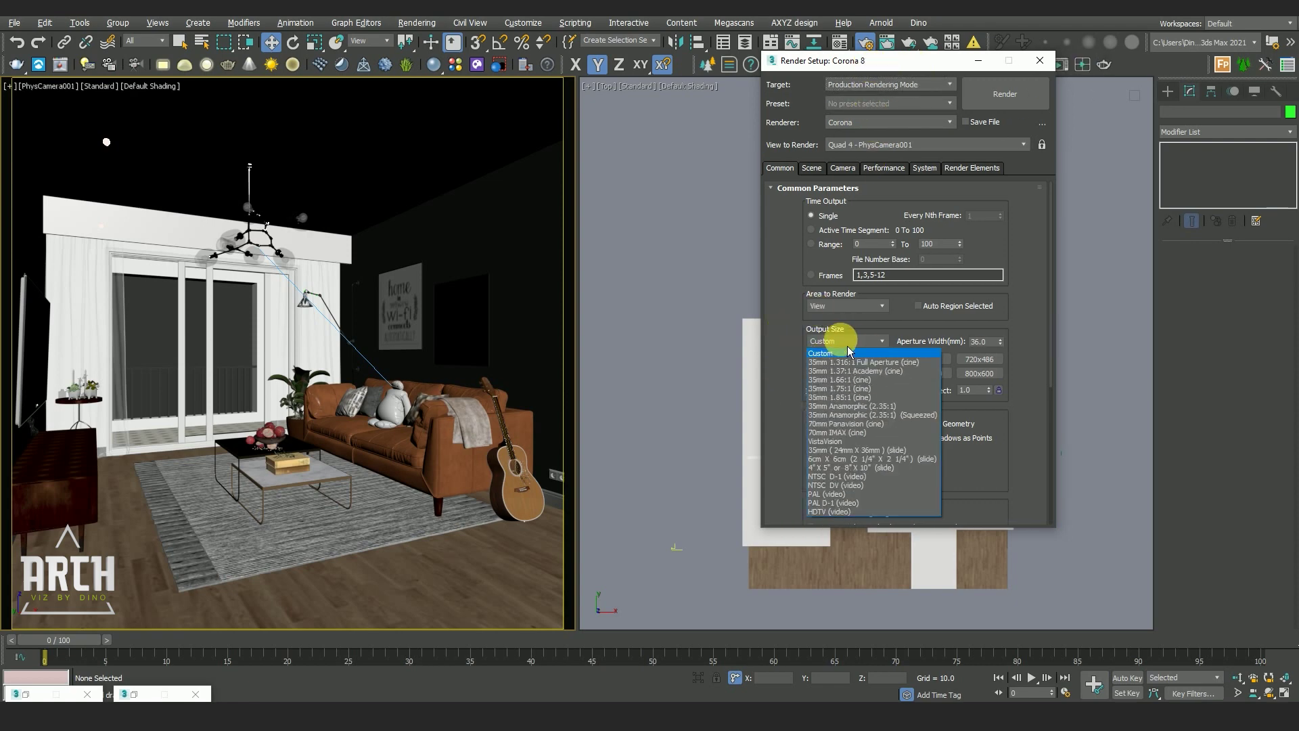
{"action": "left_click", "coordinate": [841, 514]}
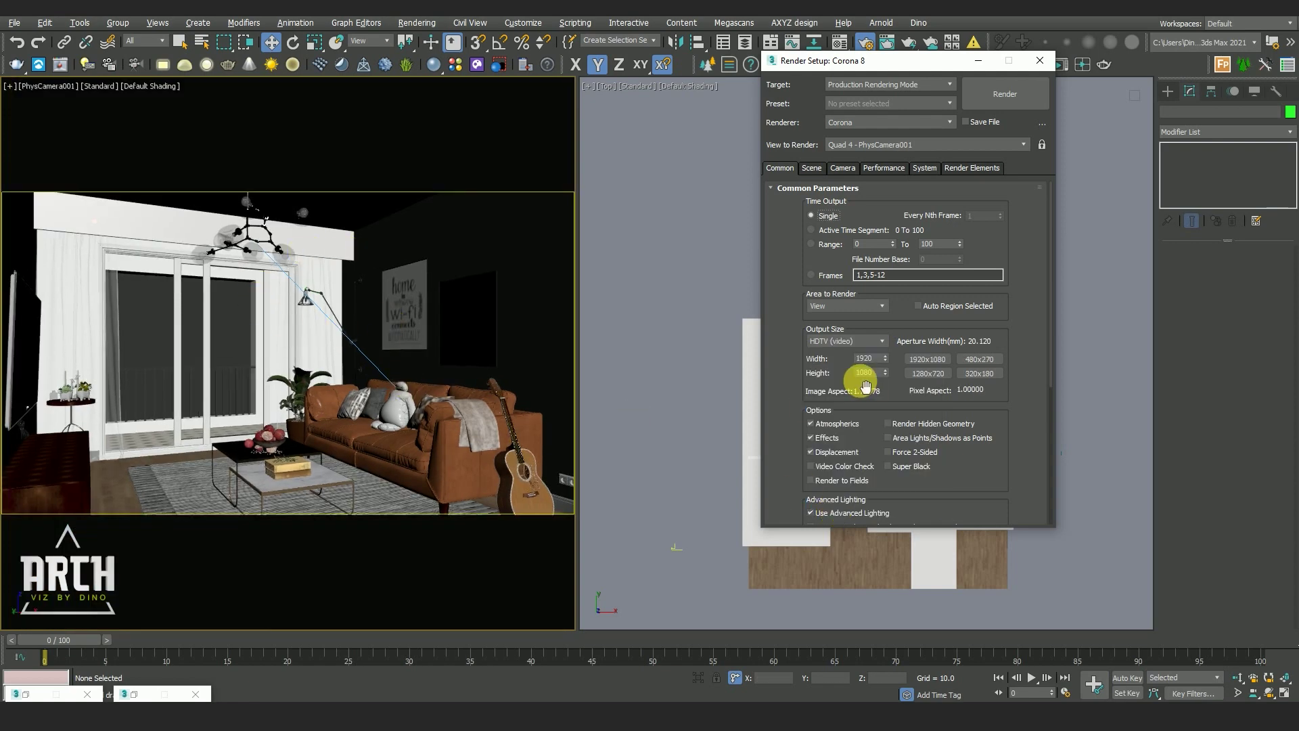
{"action": "left_click", "coordinate": [846, 342]}
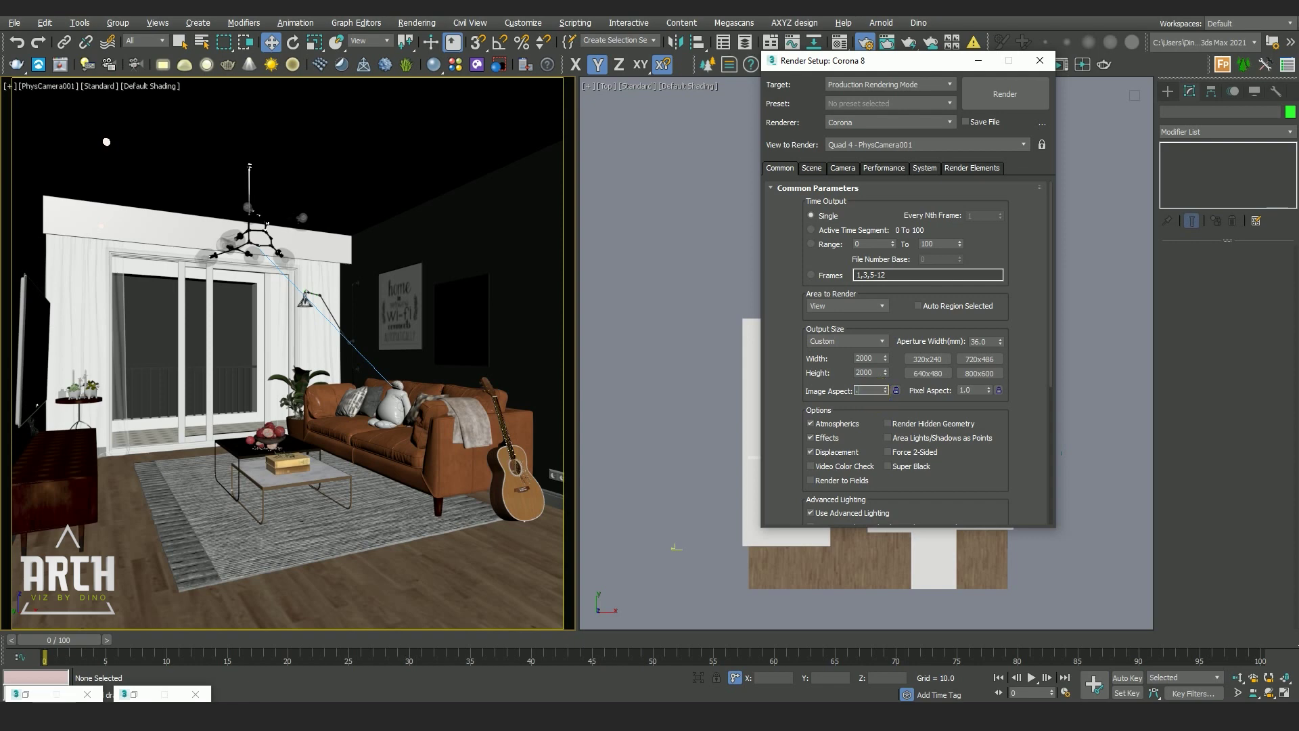
- Adjust image aspect to about 1.2 and height for a 1900 × 1584 output
{"action": "type", "text": "0.9"}
{"action": "key", "text": "Return"}
{"action": "key", "text": "Return"}
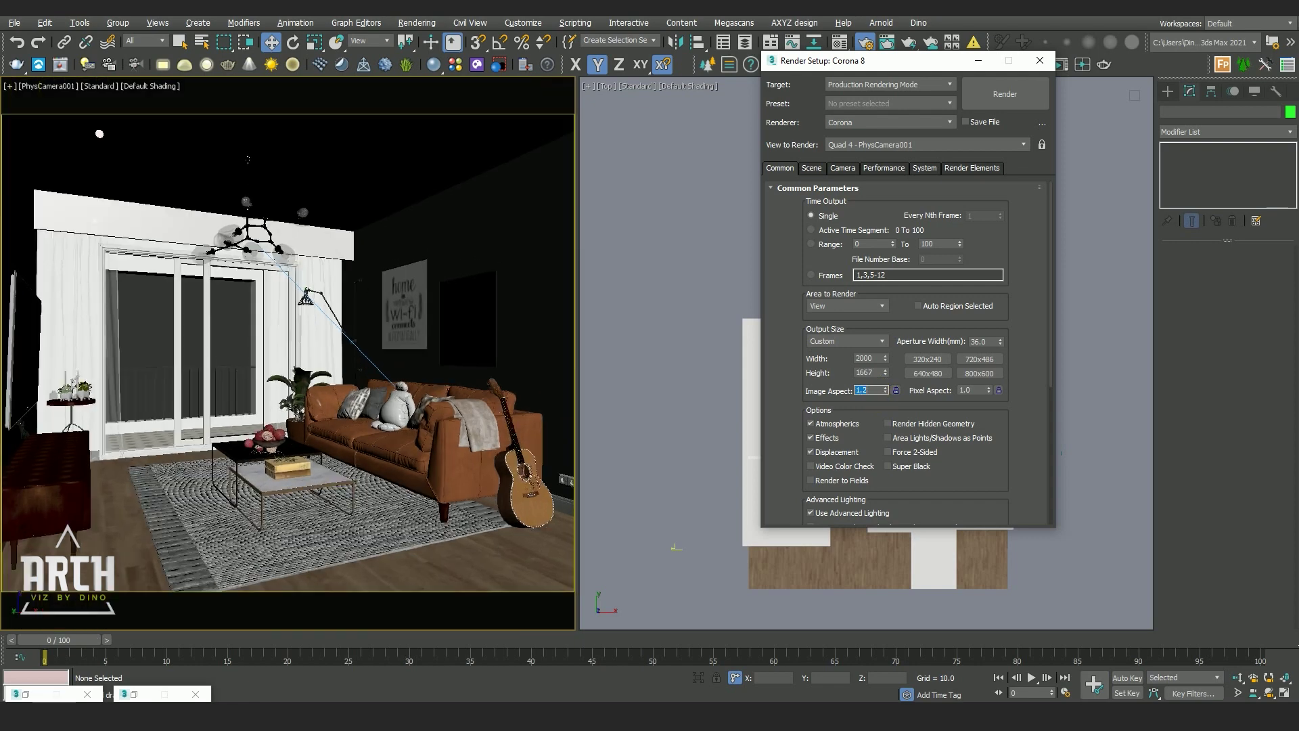
{"action": "type", "text": "3"}
{"action": "key", "text": "Return"}
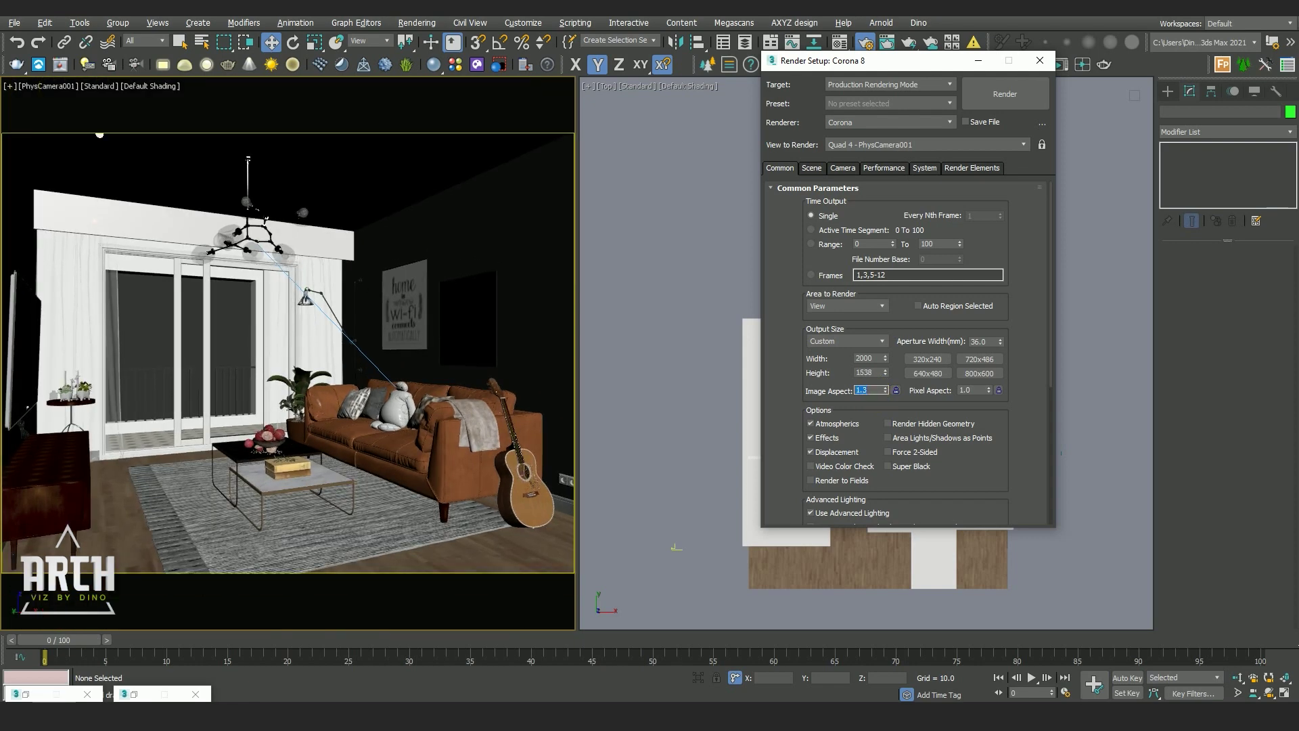
{"action": "type", "text": "1.2"}
{"action": "key", "text": "Return"}
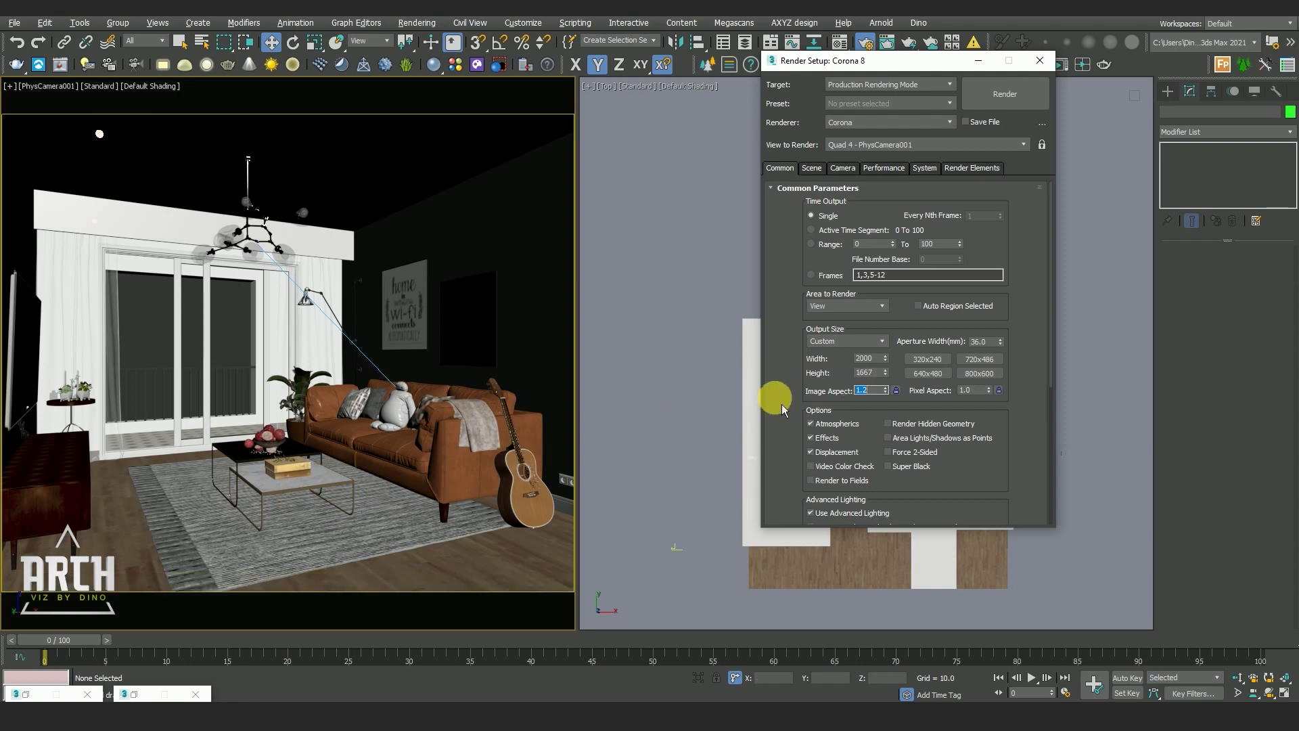
{"action": "left_click", "coordinate": [860, 376]}
{"action": "type", "text": "1900"}
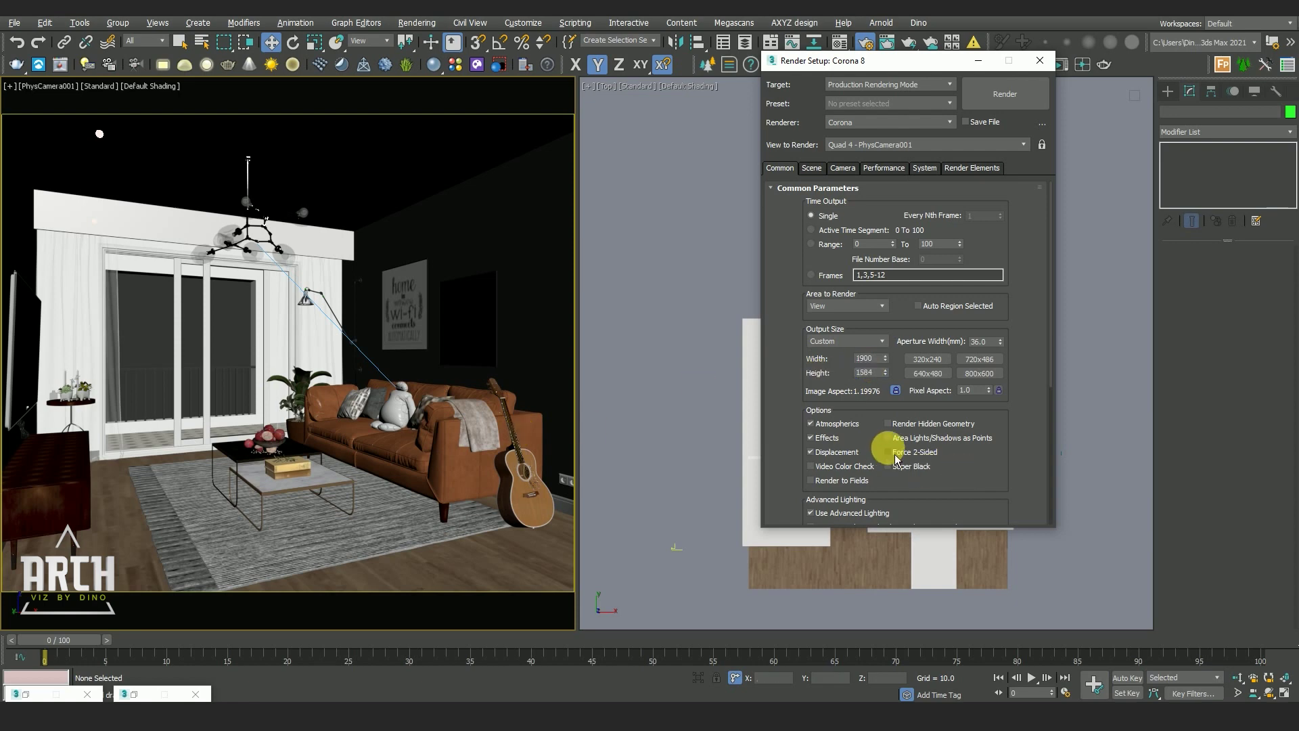
{"action": "left_click", "coordinate": [978, 60]}
{"action": "key", "text": "F3"}
{"action": "key", "text": "F3"}
{"action": "key", "text": "F3"}
{"action": "key", "text": "F3"}
{"action": "key", "text": "F3"}
- Move PhysCamera001 slightly right along X in the plan to reframe the living room
{"action": "scroll", "coordinate": [905, 498], "scroll_direction": "up", "scroll_amount": 2}
{"action": "left_click", "coordinate": [933, 474]}
{"action": "middle_click_drag", "start_coordinate": [934, 473], "coordinate": [876, 462]}
{"action": "left_click_drag", "start_coordinate": [876, 462], "coordinate": [880, 463]}
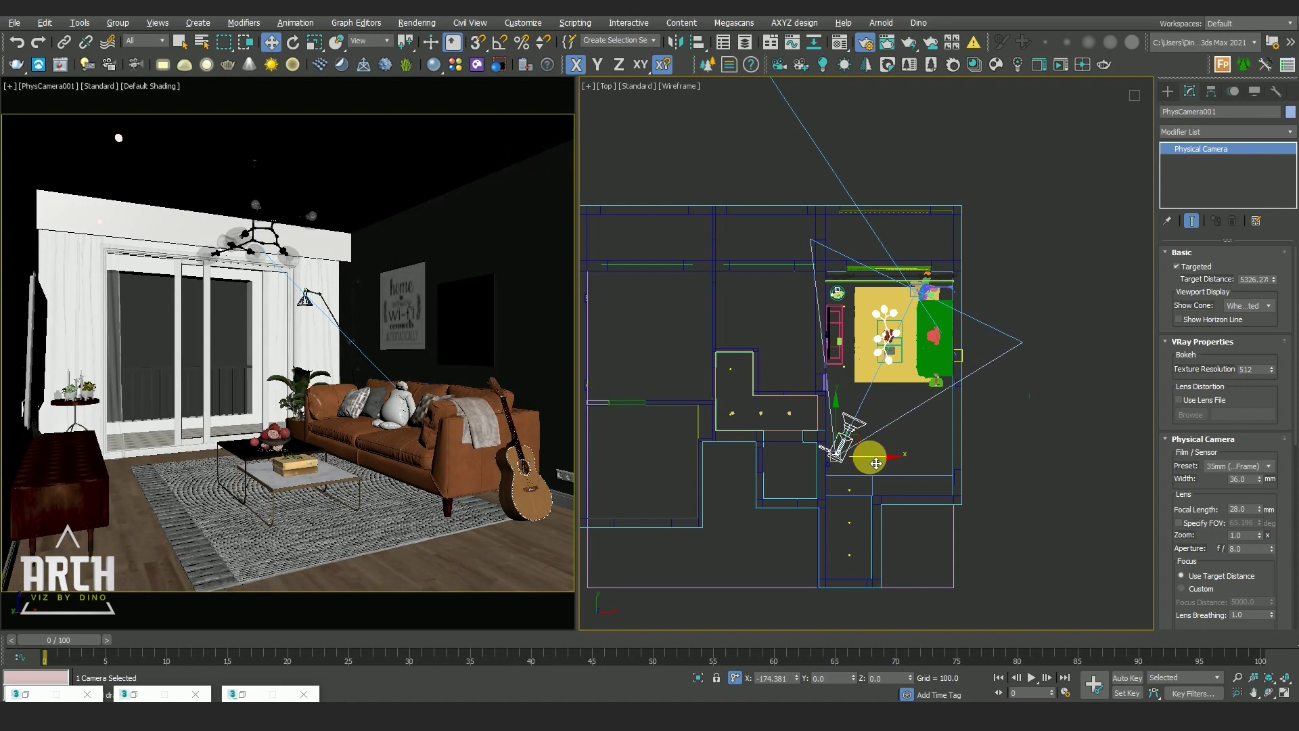
{"action": "scroll", "coordinate": [876, 447], "scroll_direction": "down", "scroll_amount": 2}
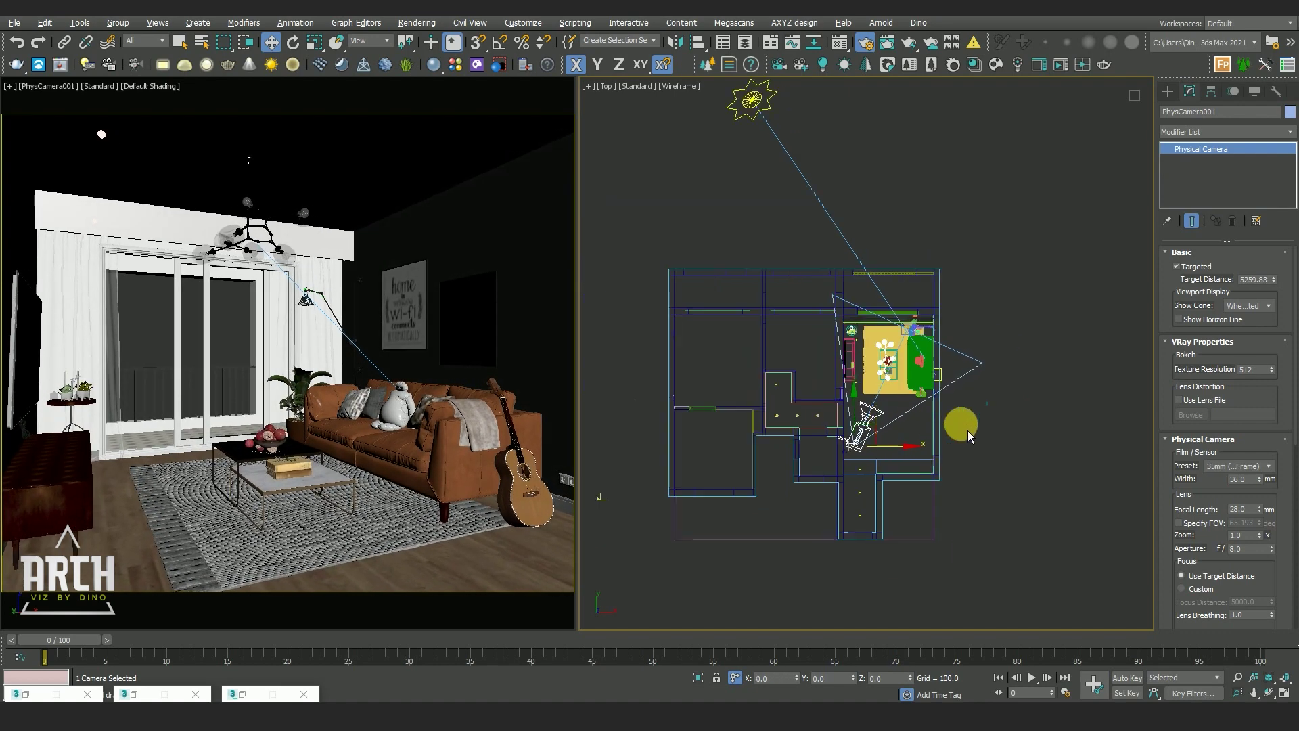
{"action": "left_click", "coordinate": [968, 430]}
{"action": "scroll", "coordinate": [874, 408], "scroll_direction": "up", "scroll_amount": 3}
{"action": "left_click_drag", "start_coordinate": [906, 370], "coordinate": [916, 437]}
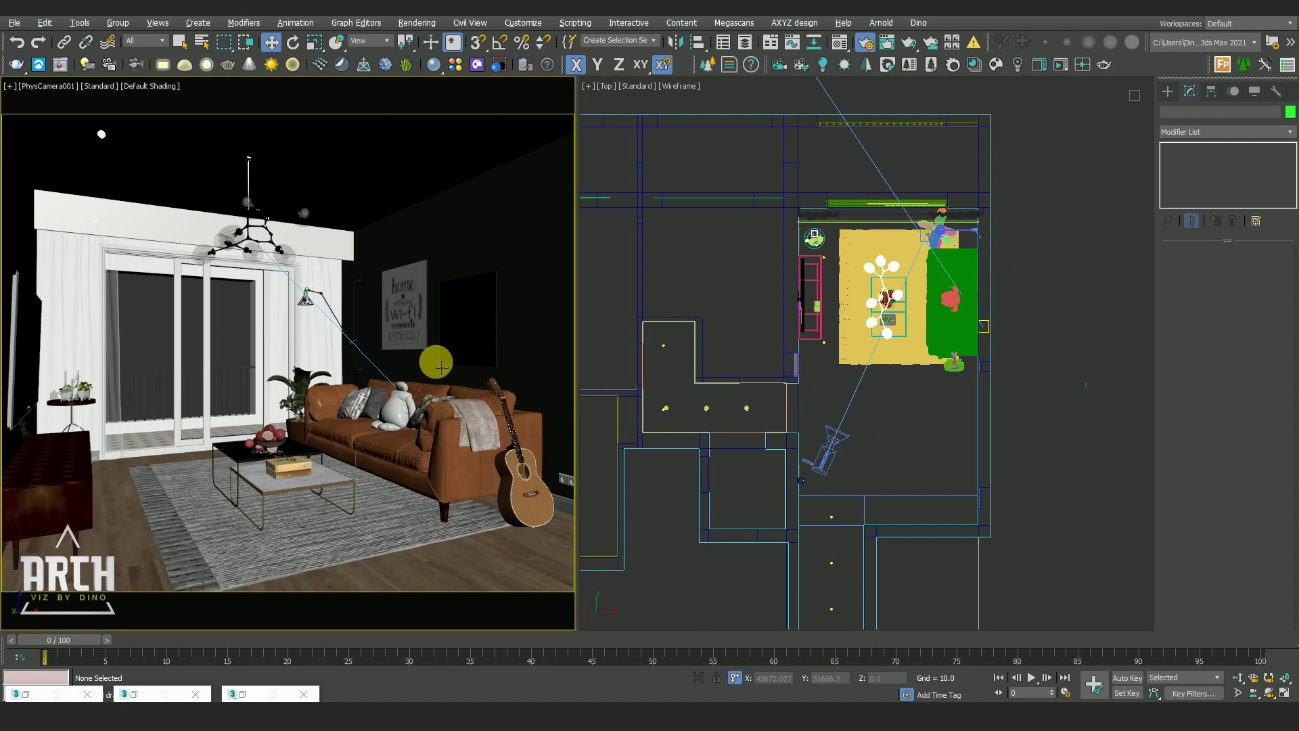
{"action": "left_click", "coordinate": [888, 466]}
- Check the Corona sun in the plan, then bring up the Material Editor with the sky map
{"action": "scroll", "coordinate": [900, 455], "scroll_direction": "down", "scroll_amount": 3}
{"action": "scroll", "coordinate": [915, 448], "scroll_direction": "down", "scroll_amount": 5}
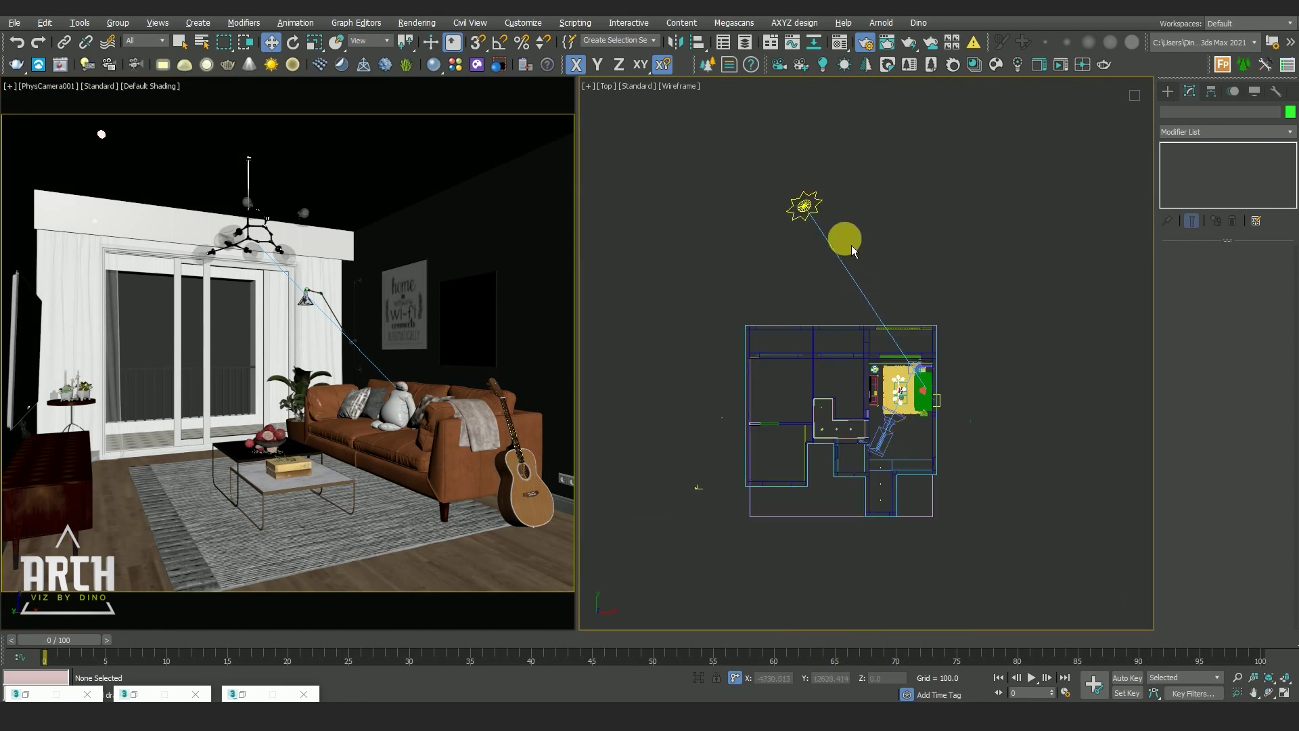
{"action": "left_click", "coordinate": [804, 205]}
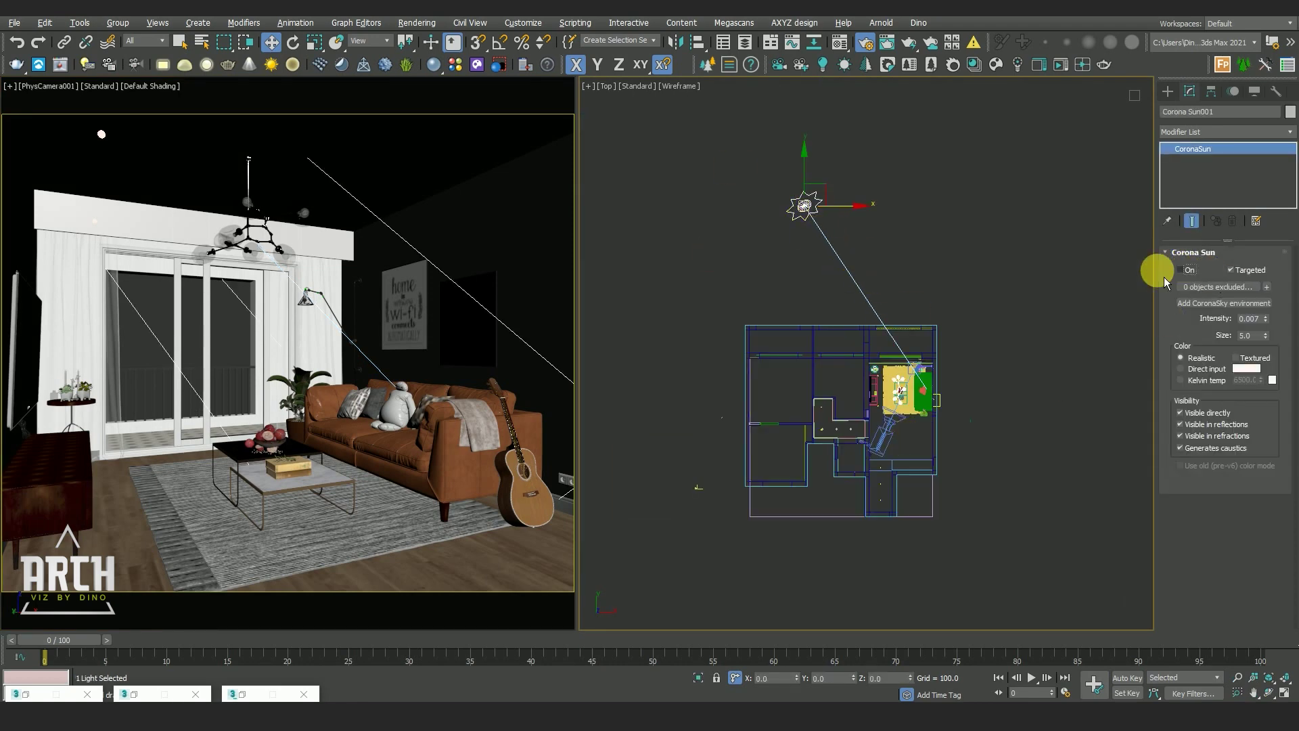
{"action": "left_click", "coordinate": [797, 275]}
{"action": "middle_click_drag", "start_coordinate": [774, 252], "coordinate": [775, 213]}
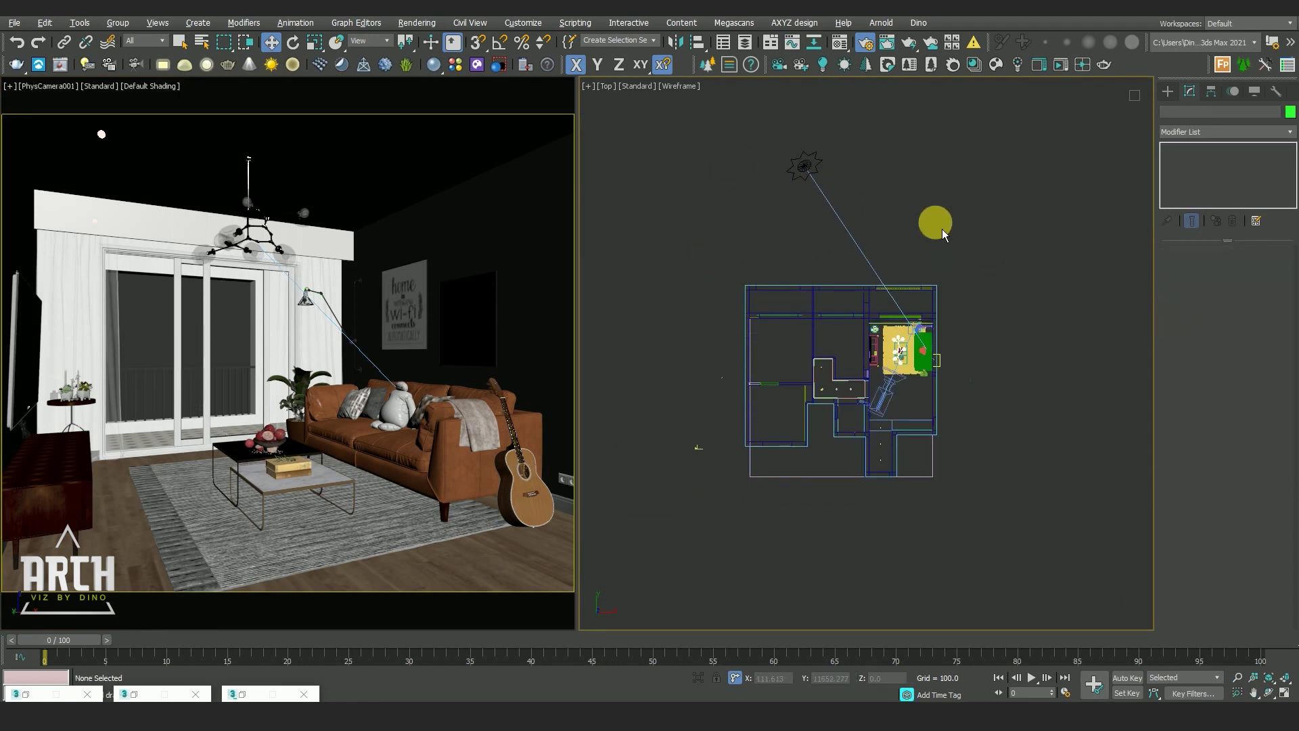
{"action": "key", "text": "m"}
- Set the Environment exposure control to <no exposure control>
{"action": "left_click", "coordinate": [432, 31]}
{"action": "left_click", "coordinate": [451, 190]}
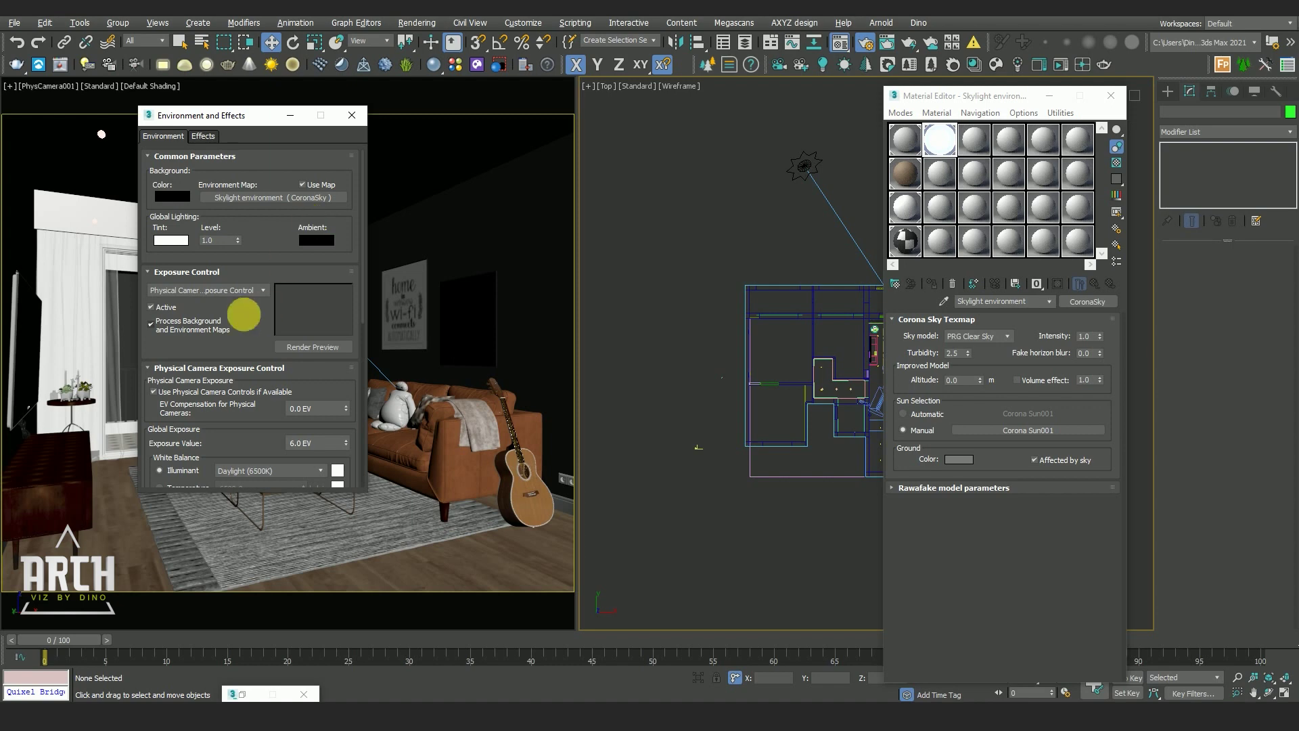
{"action": "left_click_drag", "start_coordinate": [254, 115], "coordinate": [593, 117]}
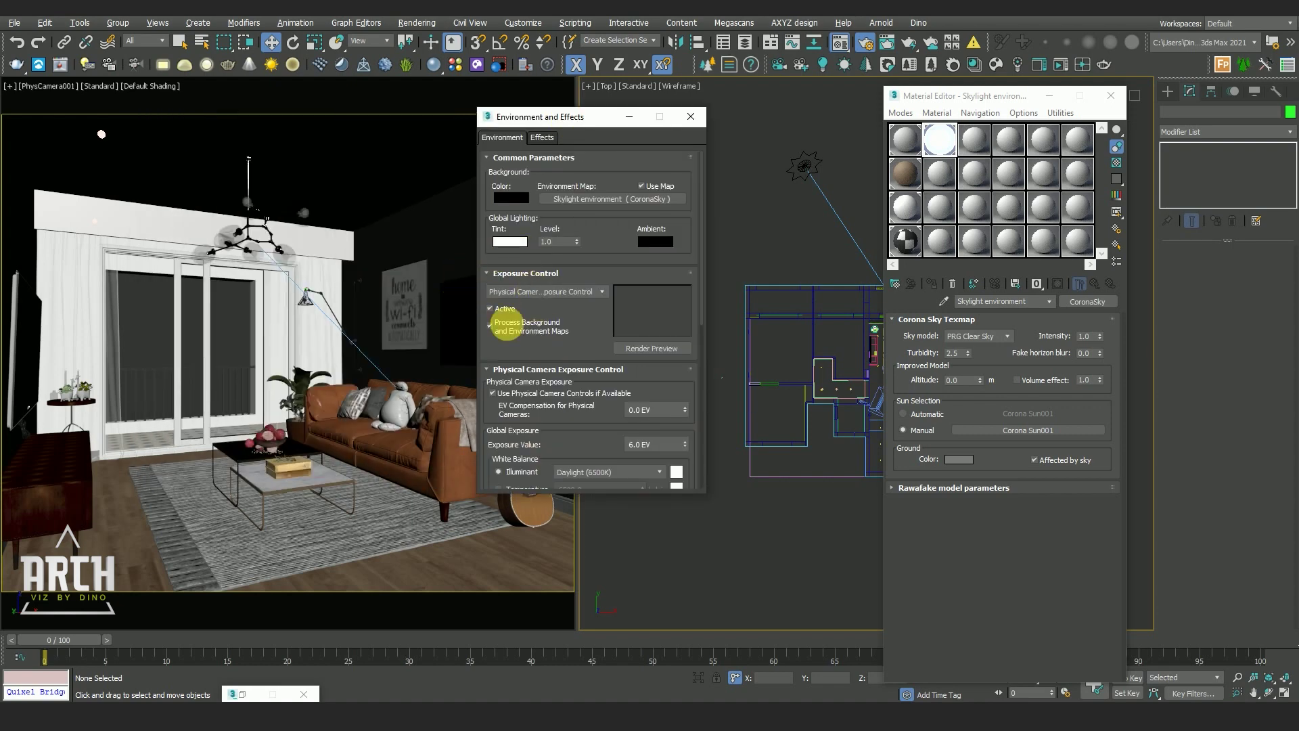
{"action": "left_click", "coordinate": [544, 292]}
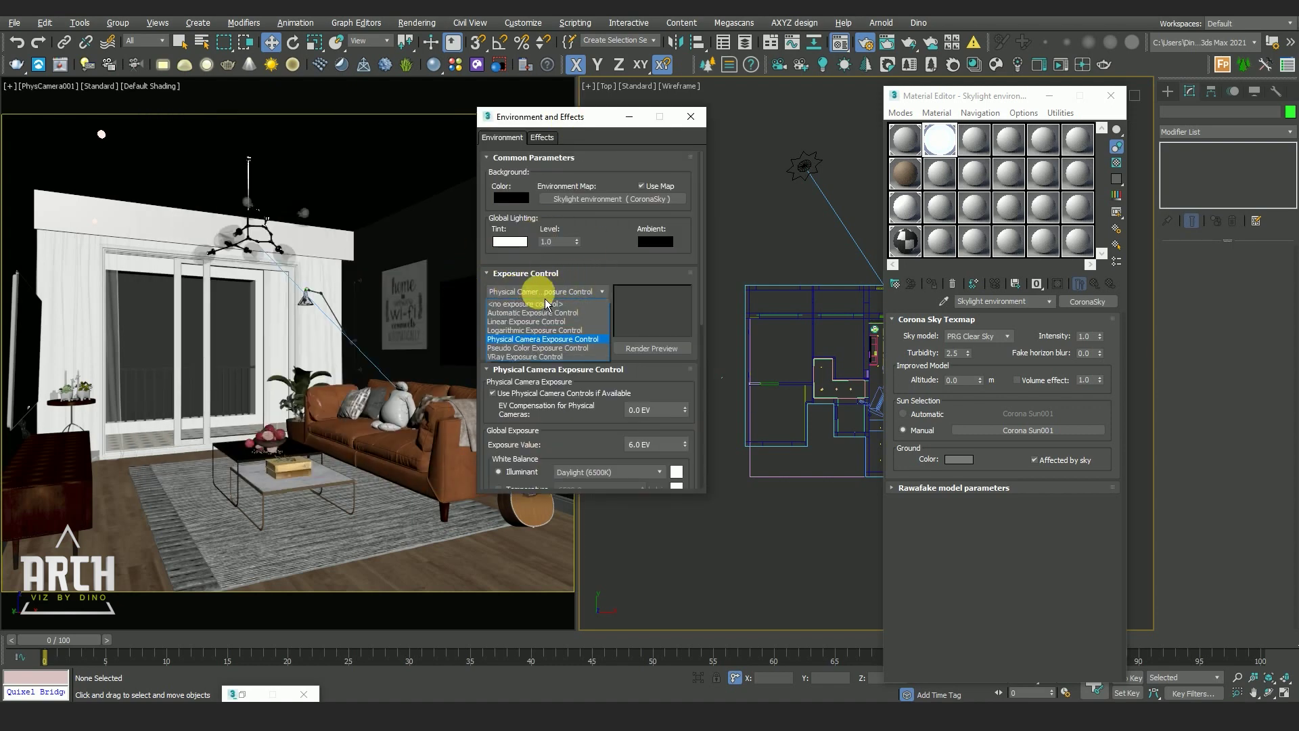
{"action": "left_click", "coordinate": [540, 304]}
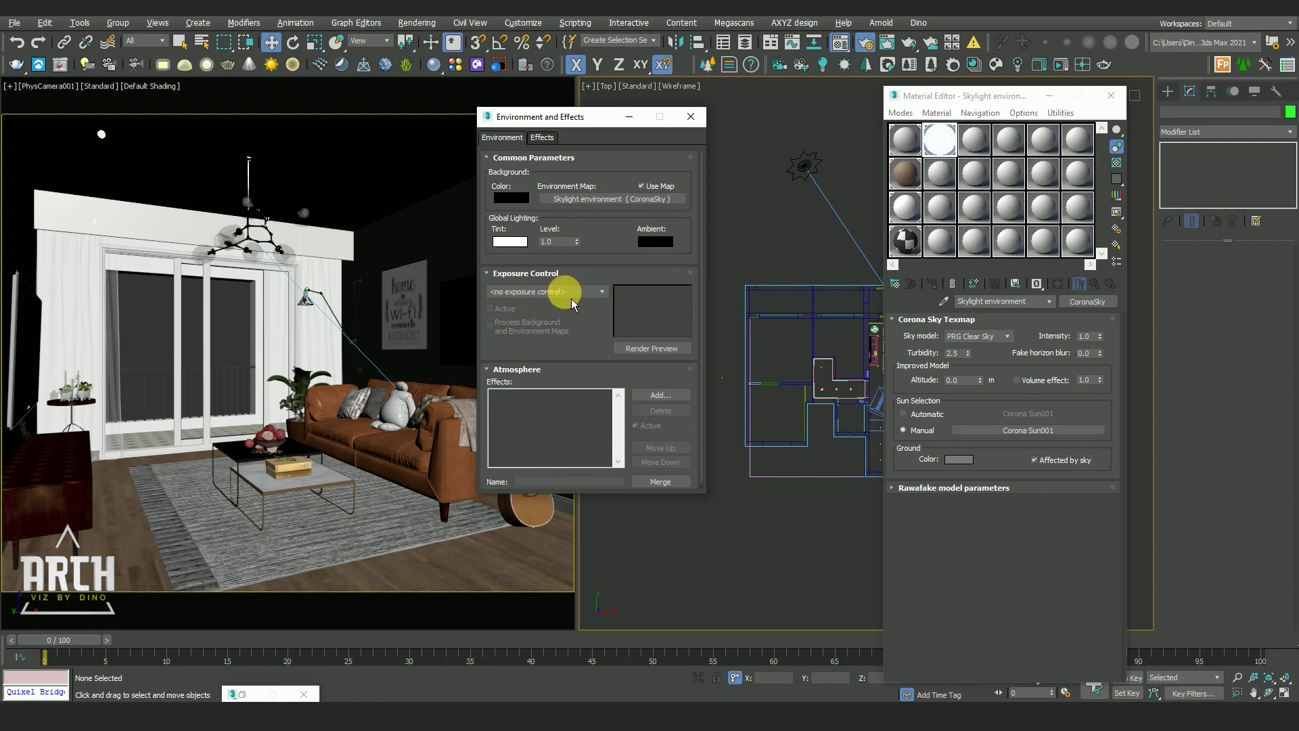
{"action": "left_click", "coordinate": [639, 124]}
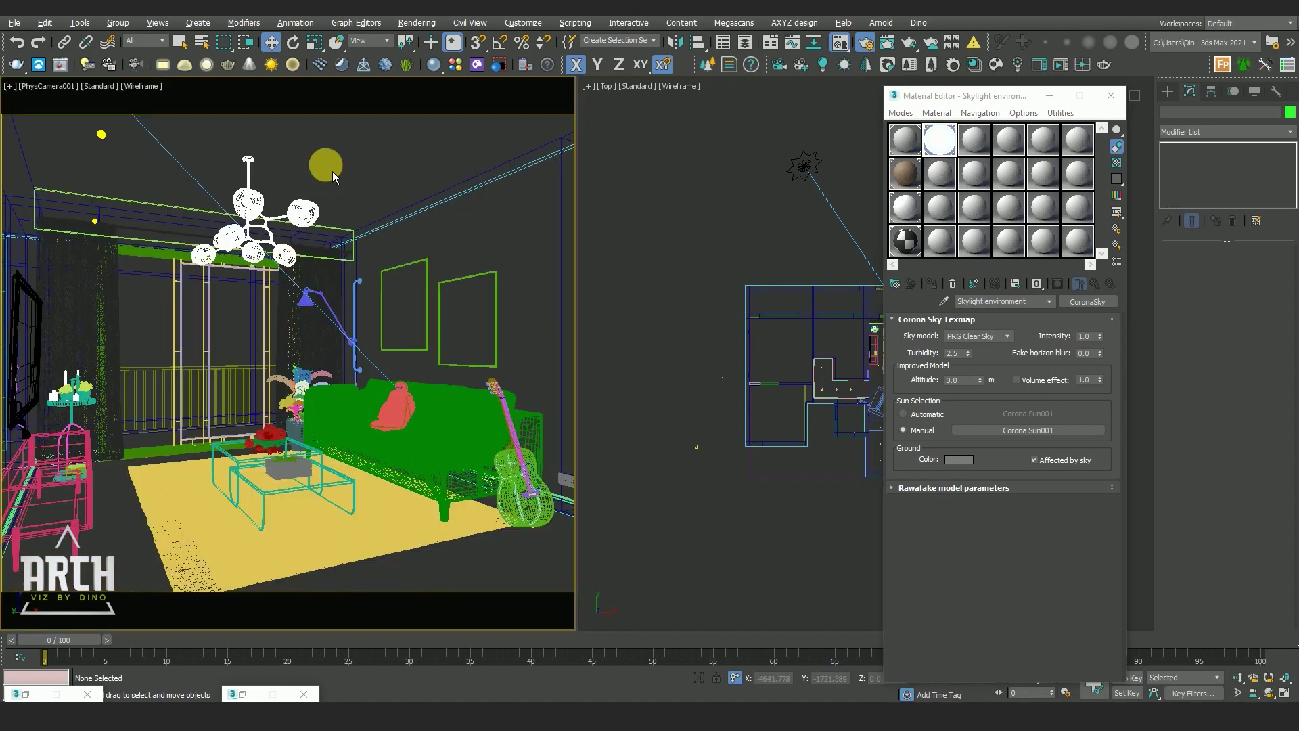
- Bring up Corona Render Setup on its Scene settings, with the camera view in wireframe
{"action": "left_click", "coordinate": [417, 22]}
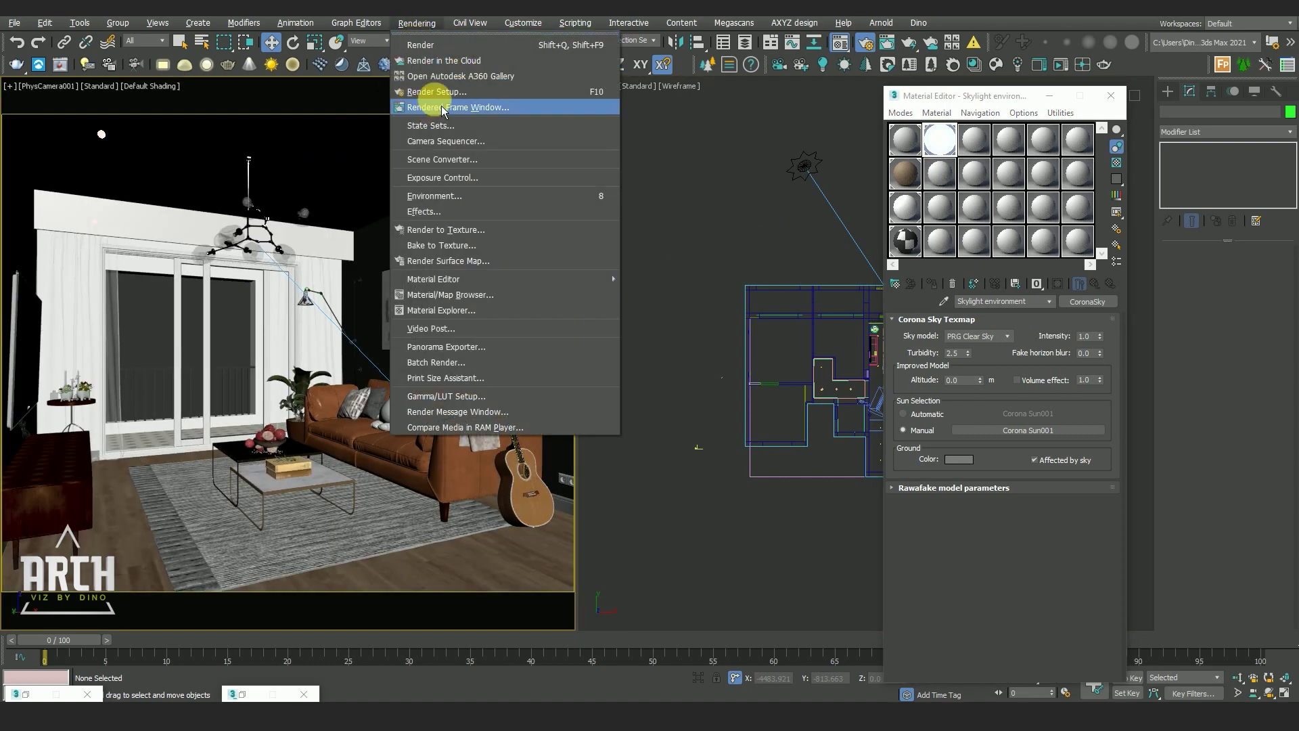
{"action": "left_click", "coordinate": [439, 95]}
{"action": "left_click", "coordinate": [418, 22]}
{"action": "left_click", "coordinate": [415, 88]}
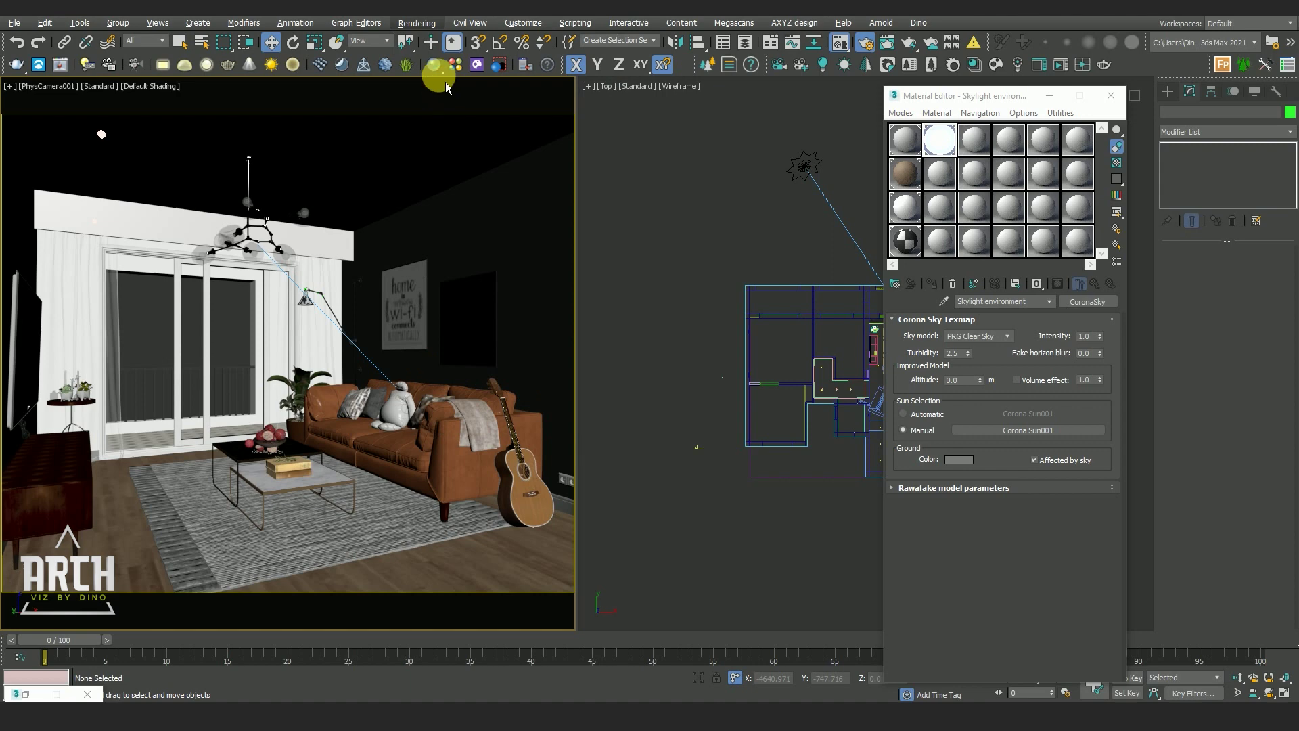
{"action": "left_click", "coordinate": [811, 167]}
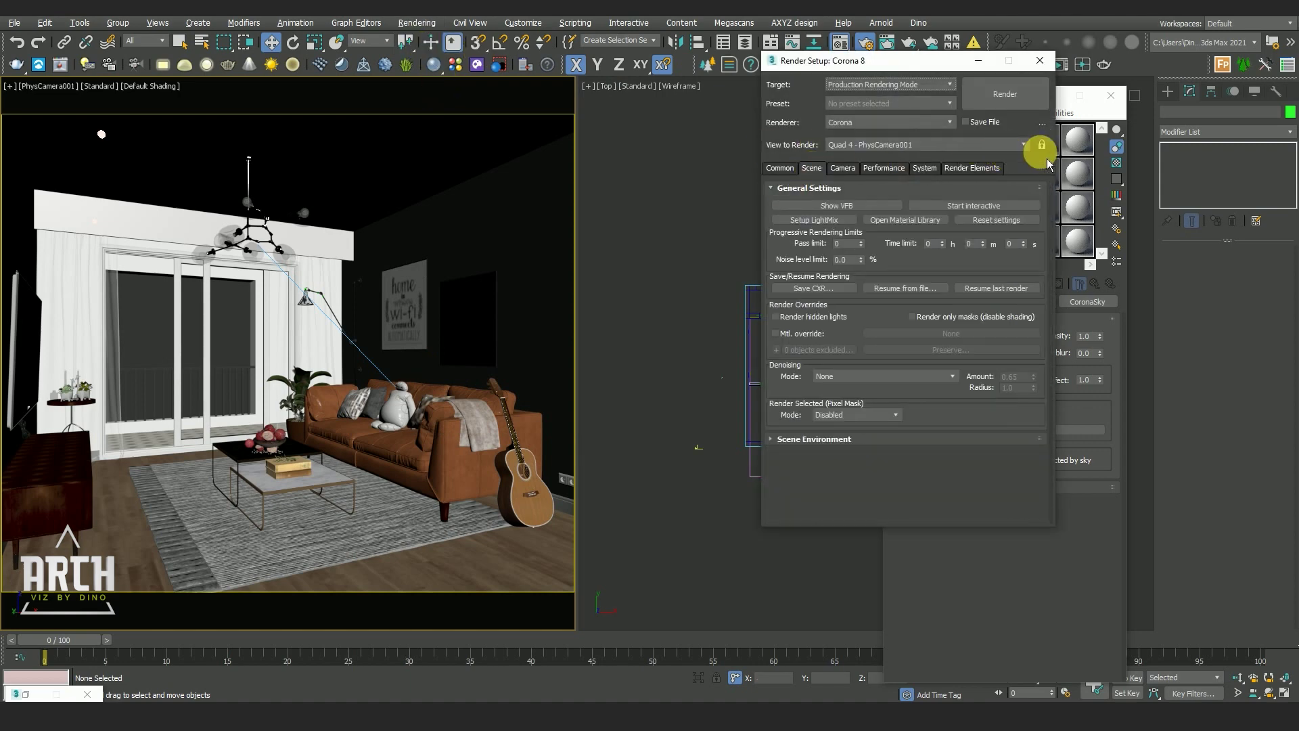
{"action": "key", "text": "F3"}
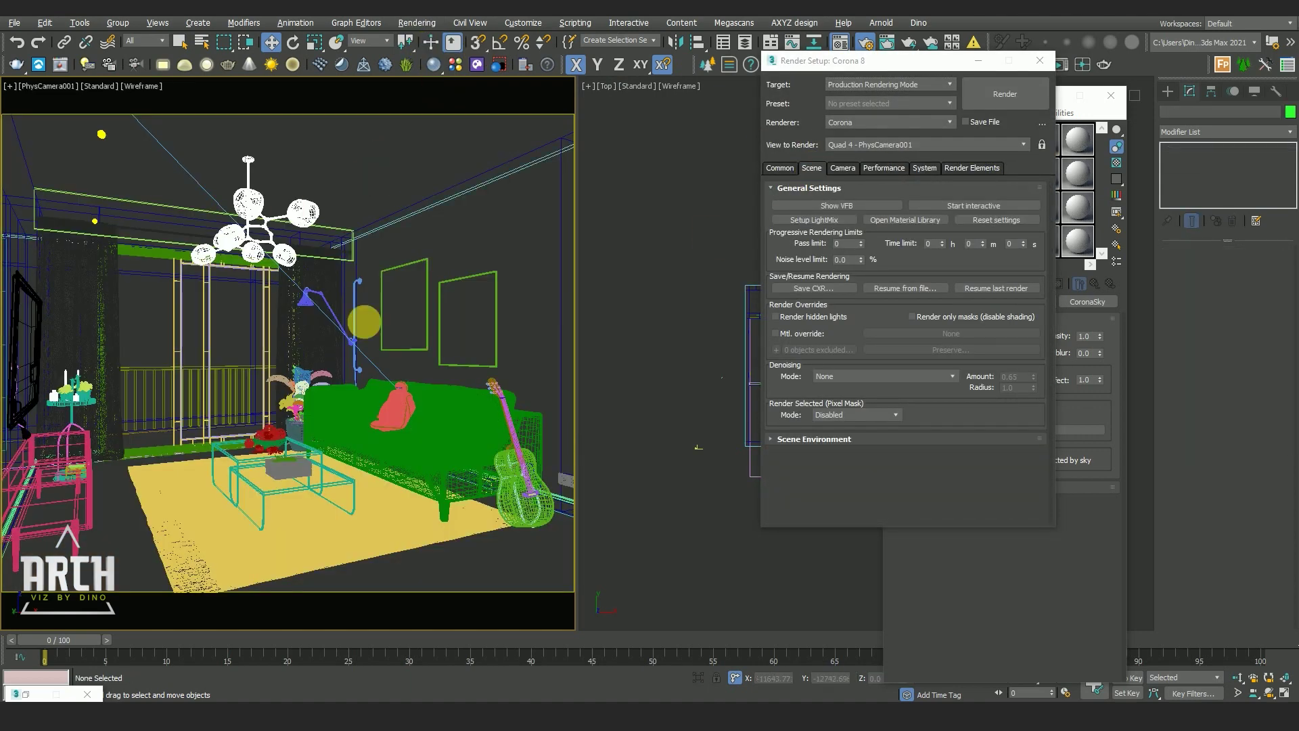
- Lock rendering to the camera view and return the camera viewport to shaded display
{"action": "left_click", "coordinate": [1042, 145]}
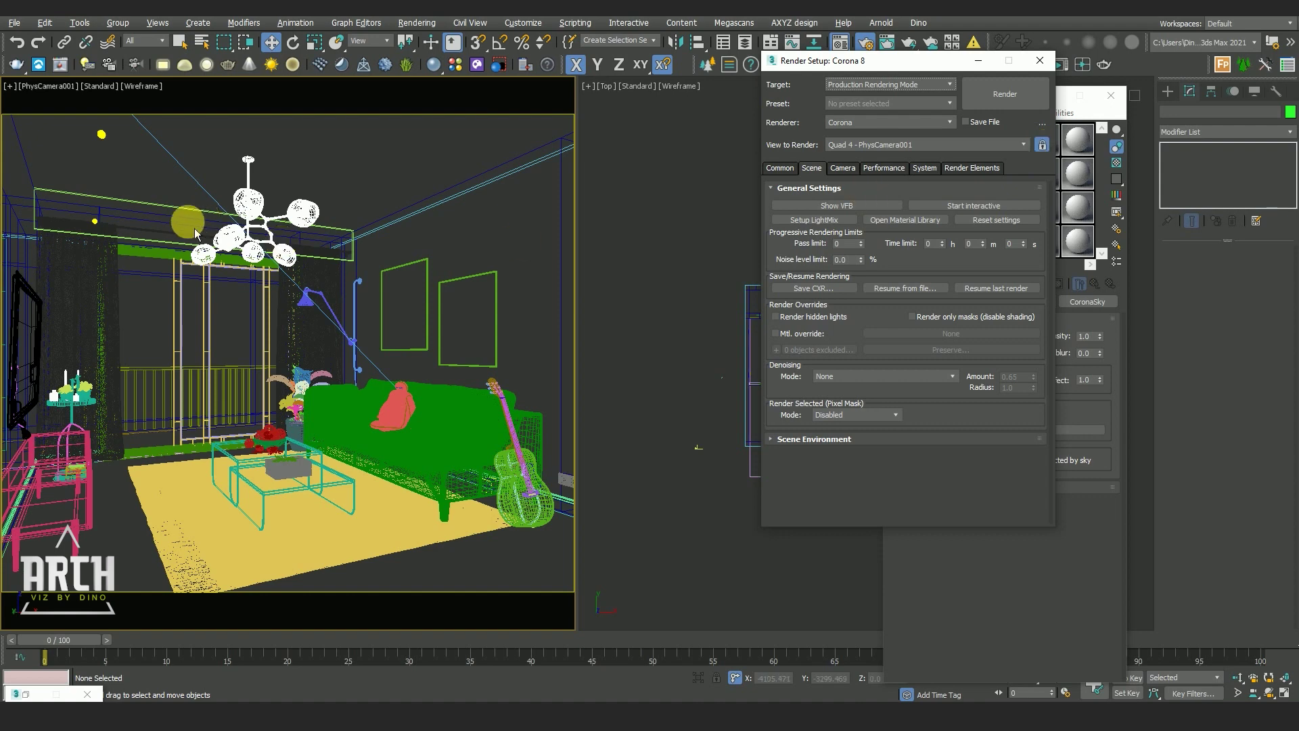
{"action": "left_click", "coordinate": [102, 134]}
{"action": "left_click", "coordinate": [102, 230]}
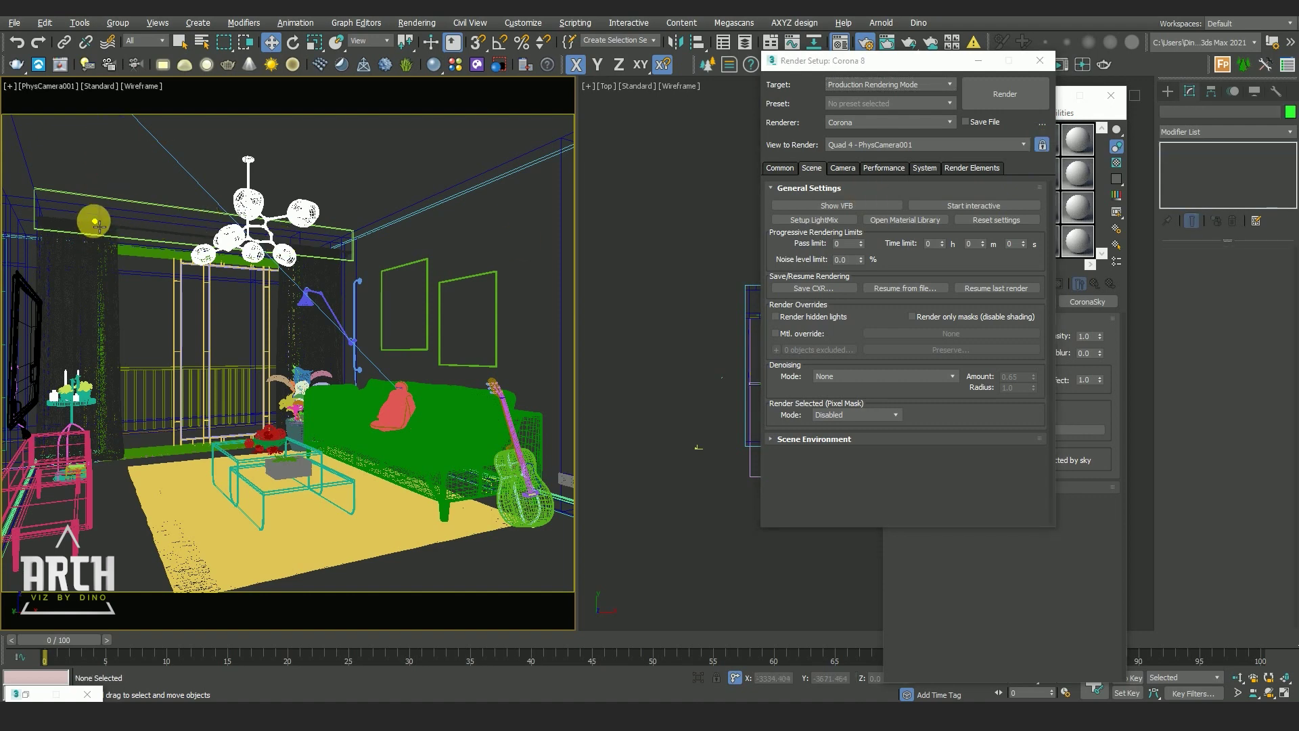
{"action": "key", "text": "F3"}
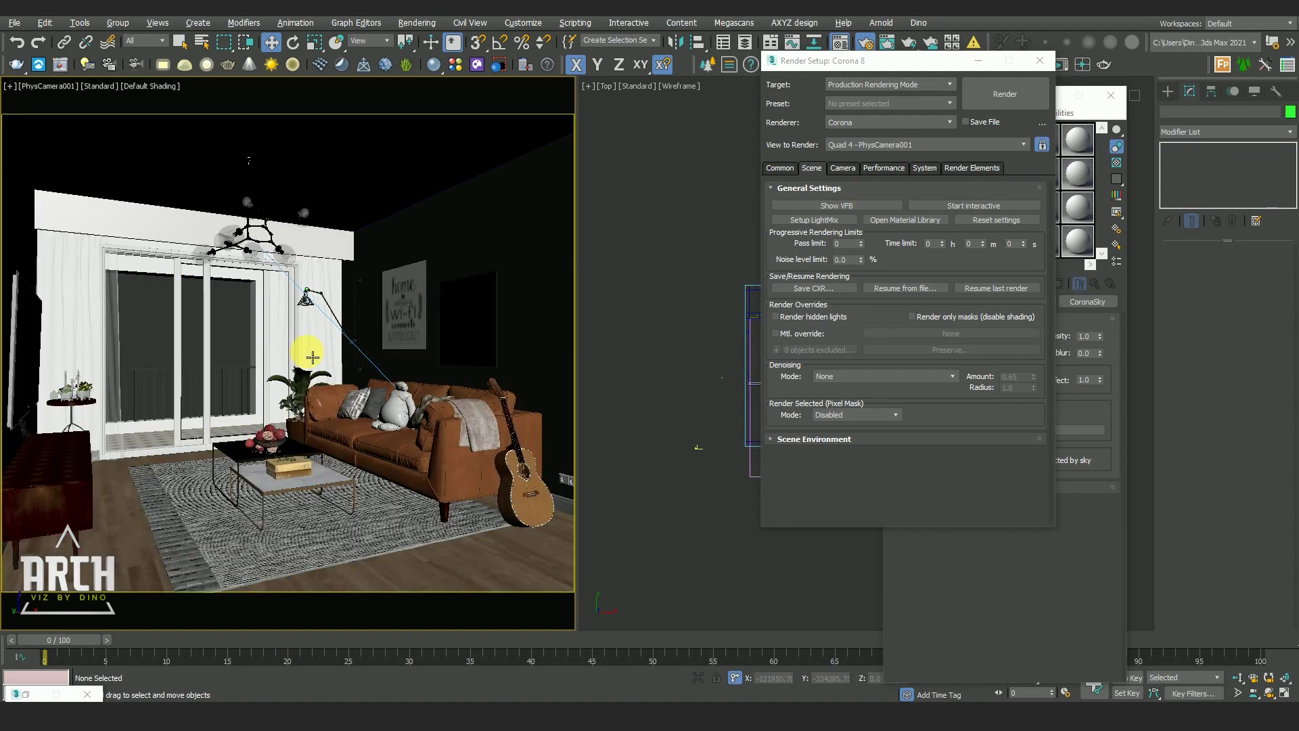
- Show the Corona frame buffer over the viewport and resume the last render, dismissing errors
{"action": "left_click", "coordinate": [836, 206]}
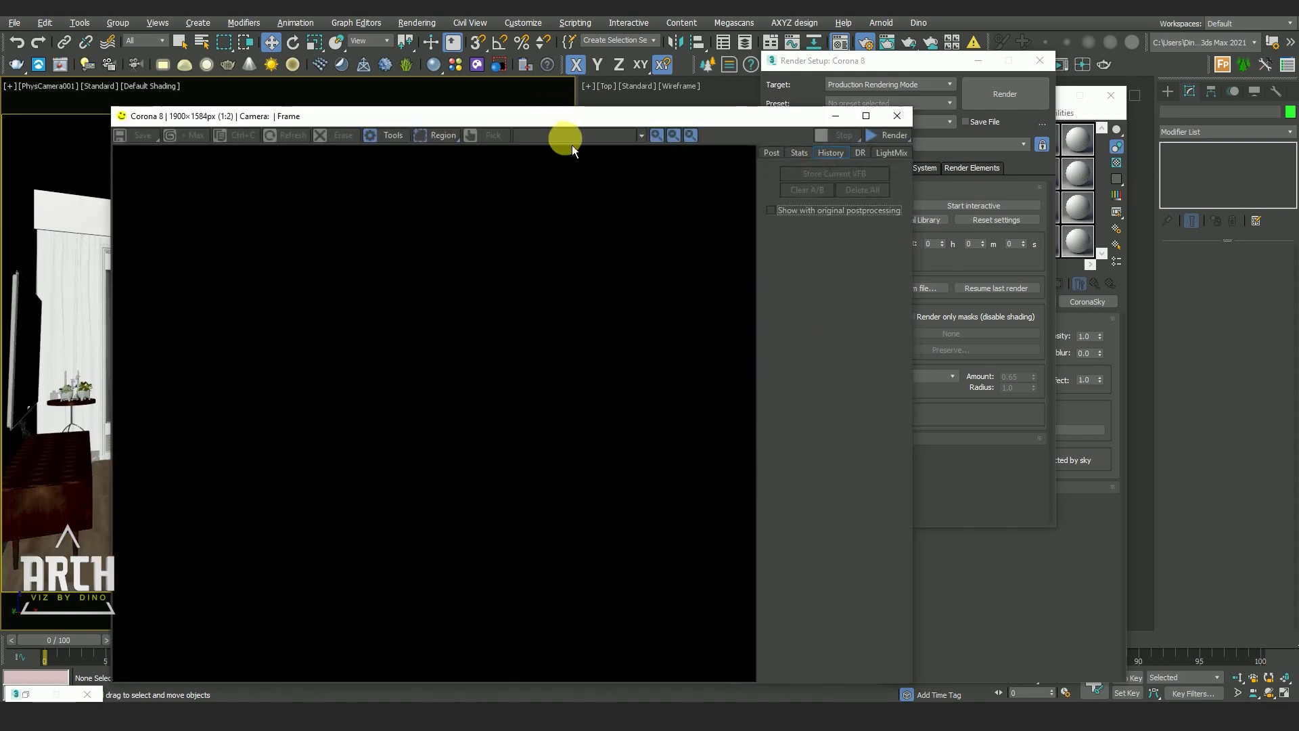
{"action": "left_click_drag", "start_coordinate": [563, 126], "coordinate": [461, 98]}
{"action": "scroll", "coordinate": [465, 303], "scroll_direction": "down", "scroll_amount": 1}
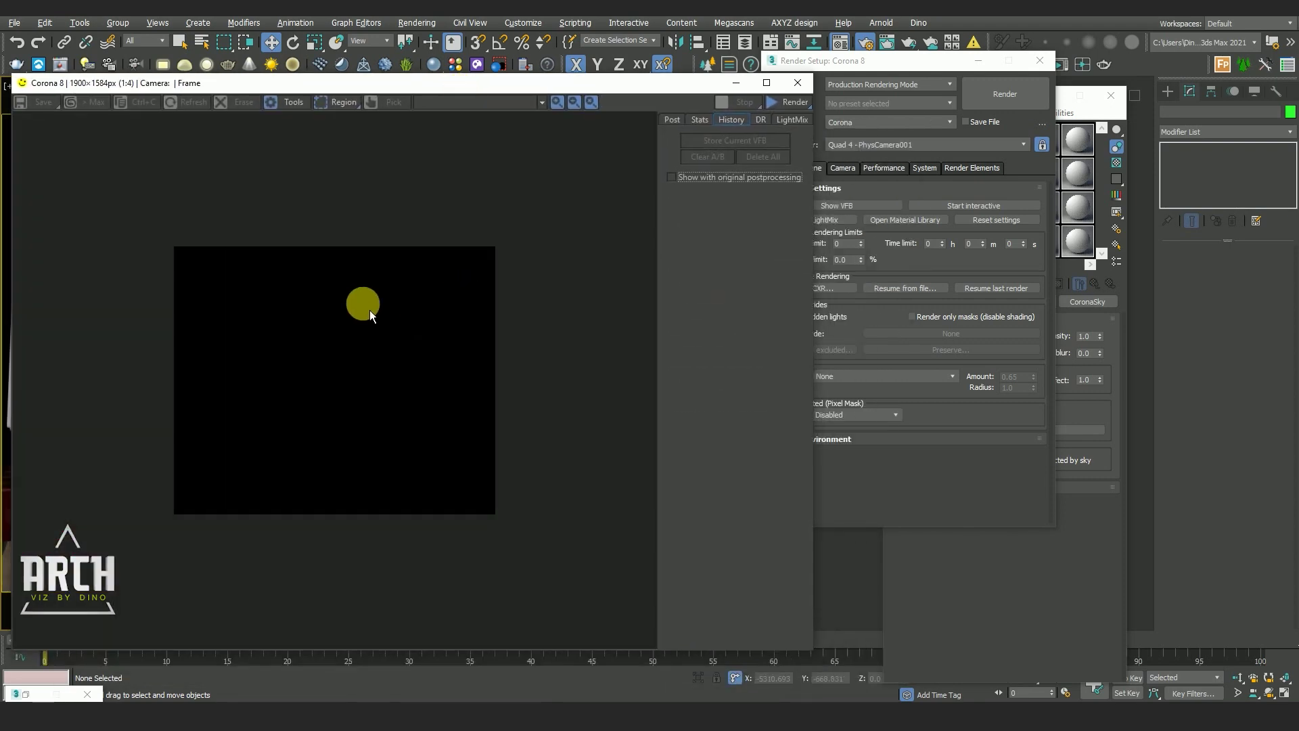
{"action": "left_click_drag", "start_coordinate": [220, 87], "coordinate": [246, 84]}
{"action": "mouse_move", "coordinate": [46, 80]}
{"action": "left_mouse_down"}
{"action": "mouse_move", "coordinate": [145, 160]}
{"action": "mouse_move", "coordinate": [223, 191]}
{"action": "mouse_move", "coordinate": [103, 124]}
{"action": "left_mouse_up"}
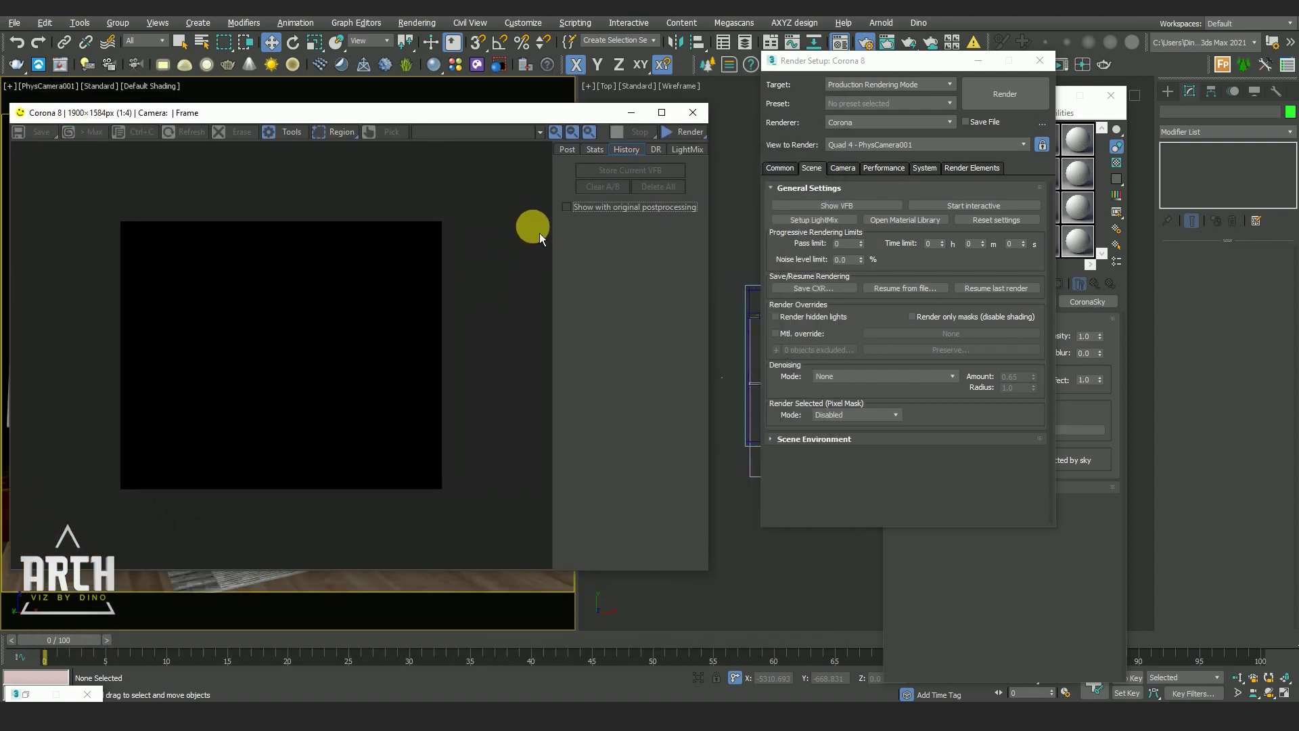
{"action": "left_click", "coordinate": [697, 135]}
{"action": "left_click", "coordinate": [700, 163]}
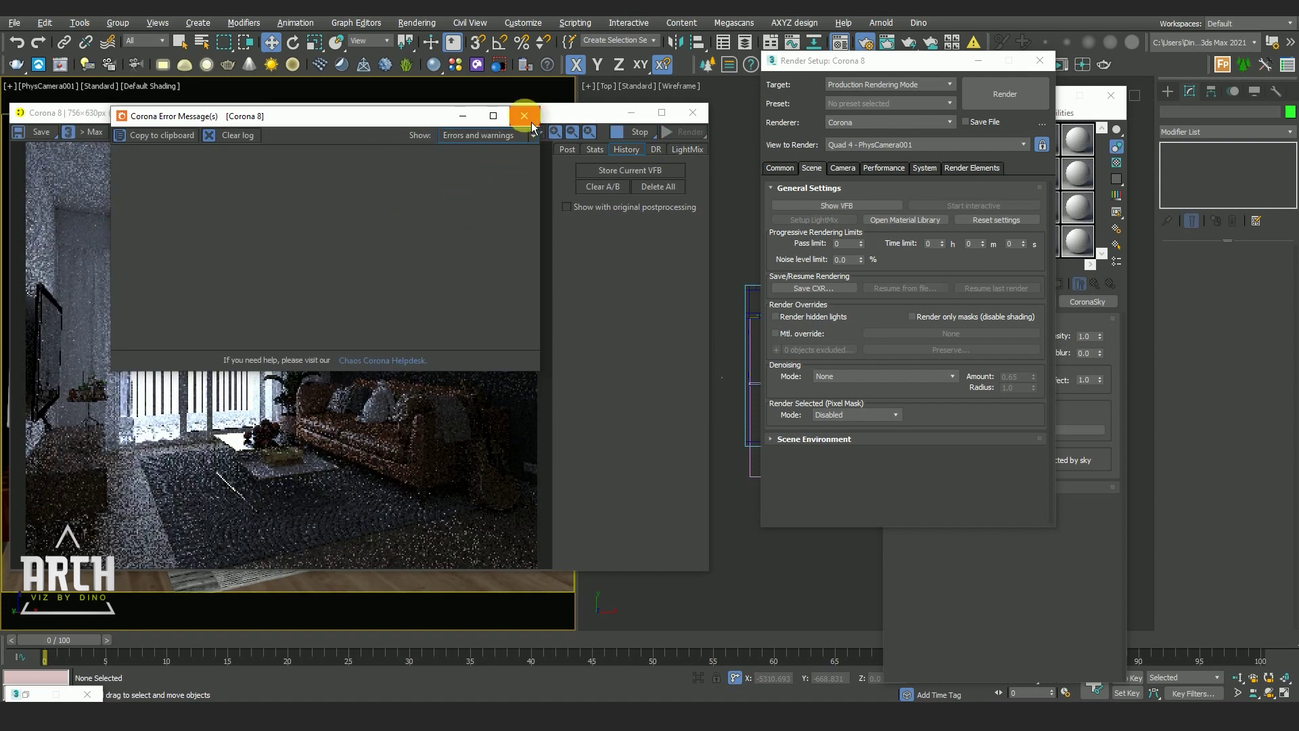
{"action": "left_click", "coordinate": [463, 116]}
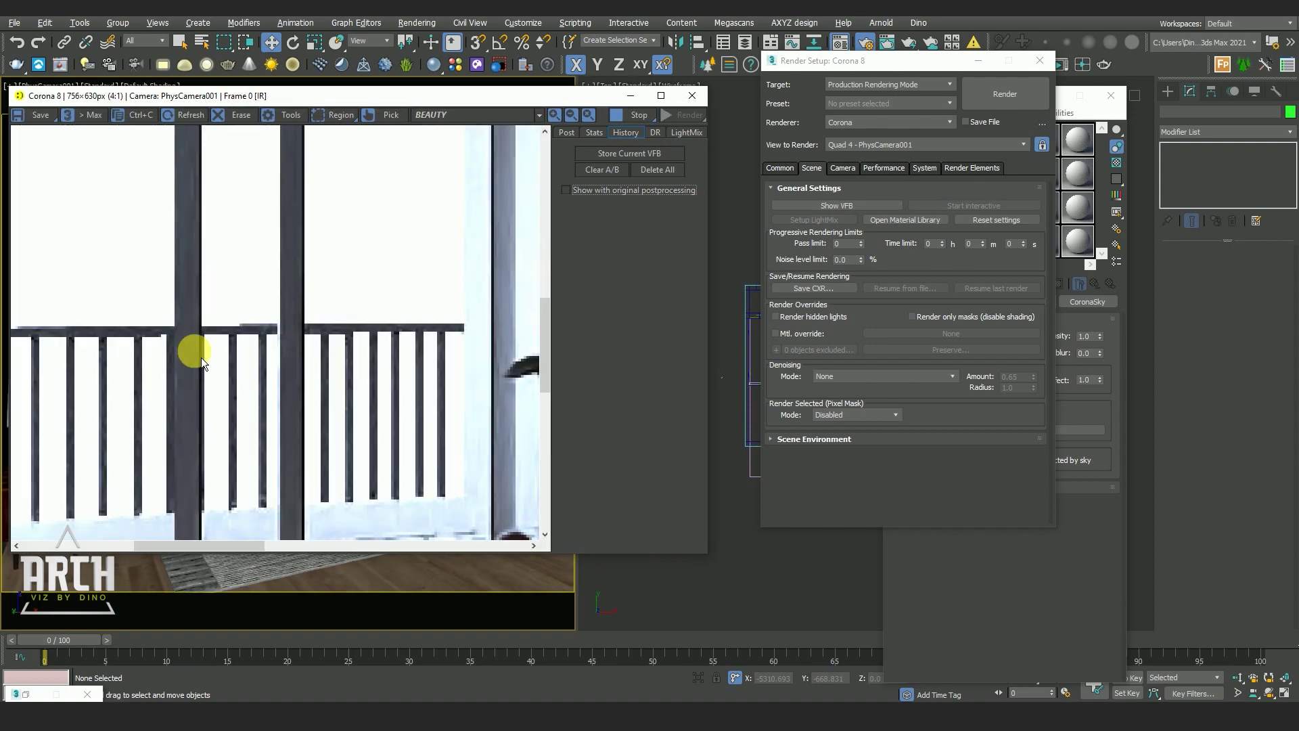
- Minimize Render Setup and set the CoronaSky intensity to 0.5
{"action": "scroll", "coordinate": [379, 352], "scroll_direction": "up", "scroll_amount": 1}
{"action": "scroll", "coordinate": [363, 472], "scroll_direction": "down", "scroll_amount": 1}
{"action": "scroll", "coordinate": [368, 452], "scroll_direction": "up", "scroll_amount": 2}
{"action": "scroll", "coordinate": [397, 432], "scroll_direction": "down", "scroll_amount": 2}
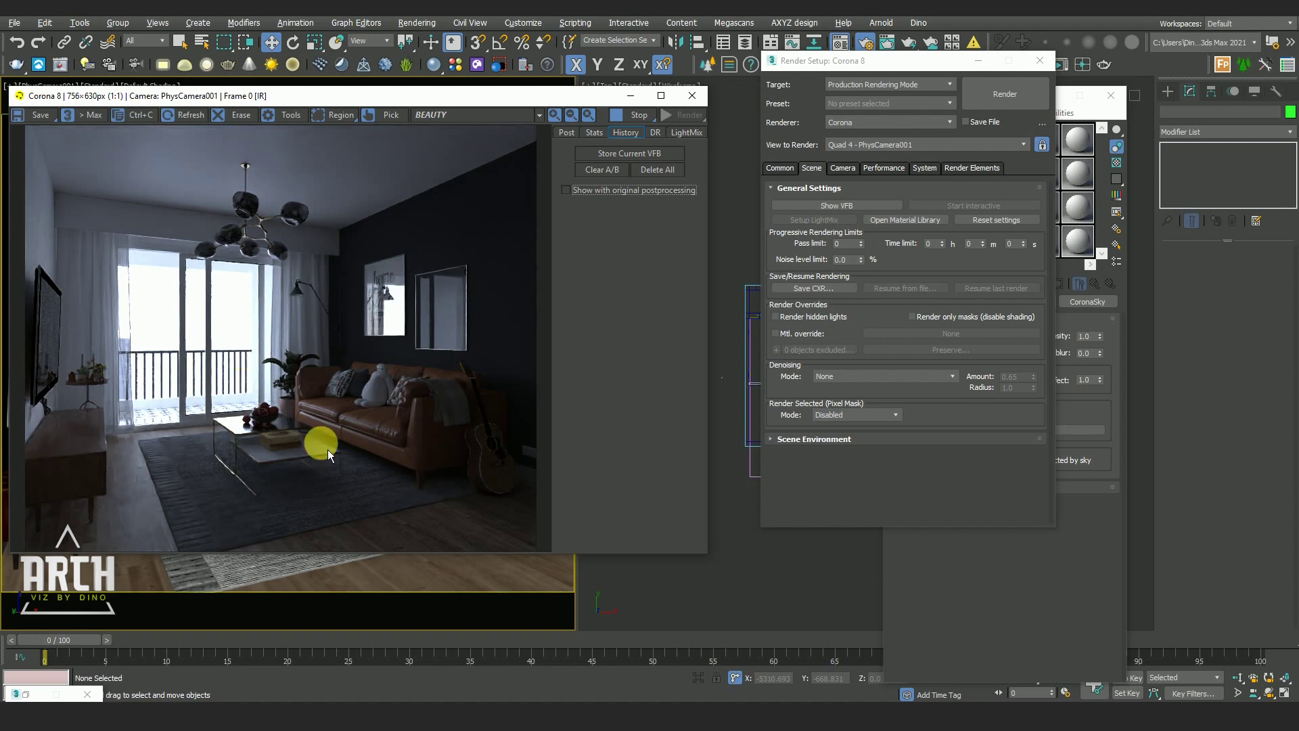
{"action": "left_click", "coordinate": [977, 61]}
{"action": "left_click", "coordinate": [1085, 336]}
{"action": "key", "text": "Return"}
{"action": "left_click", "coordinate": [1095, 340]}
{"action": "type", "text": "0.5"}
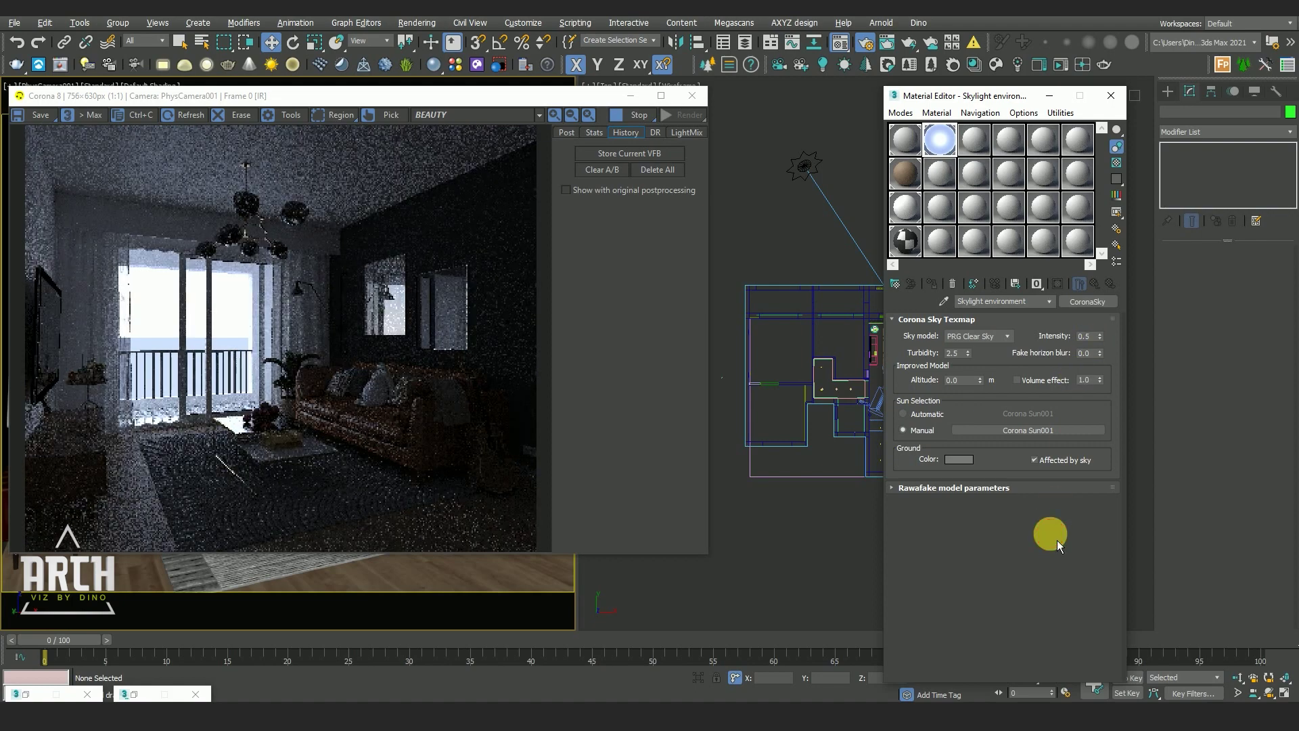
- Set the CoronaSky fake horizon blur to 0.5
{"action": "left_click", "coordinate": [1089, 353]}
{"action": "type", "text": "0.5"}
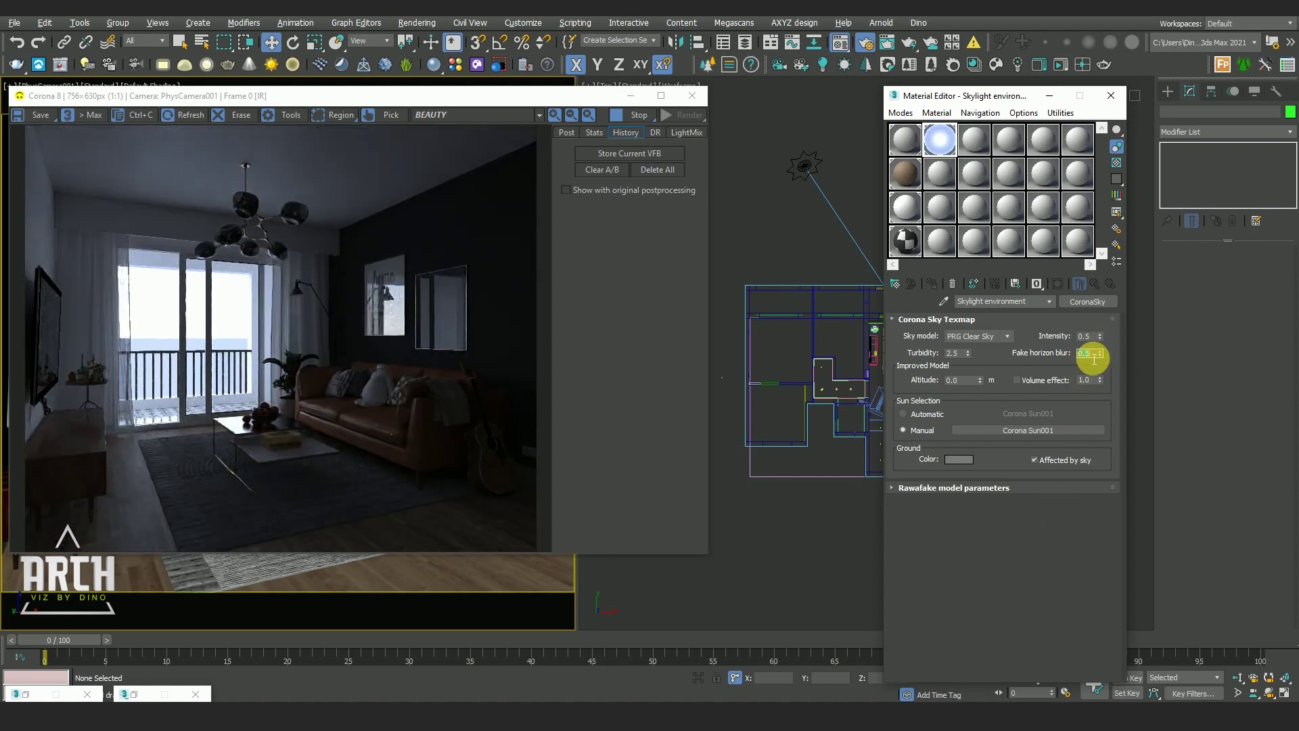
{"action": "key", "text": "Return"}
{"action": "scroll", "coordinate": [208, 348], "scroll_direction": "up", "scroll_amount": 2}
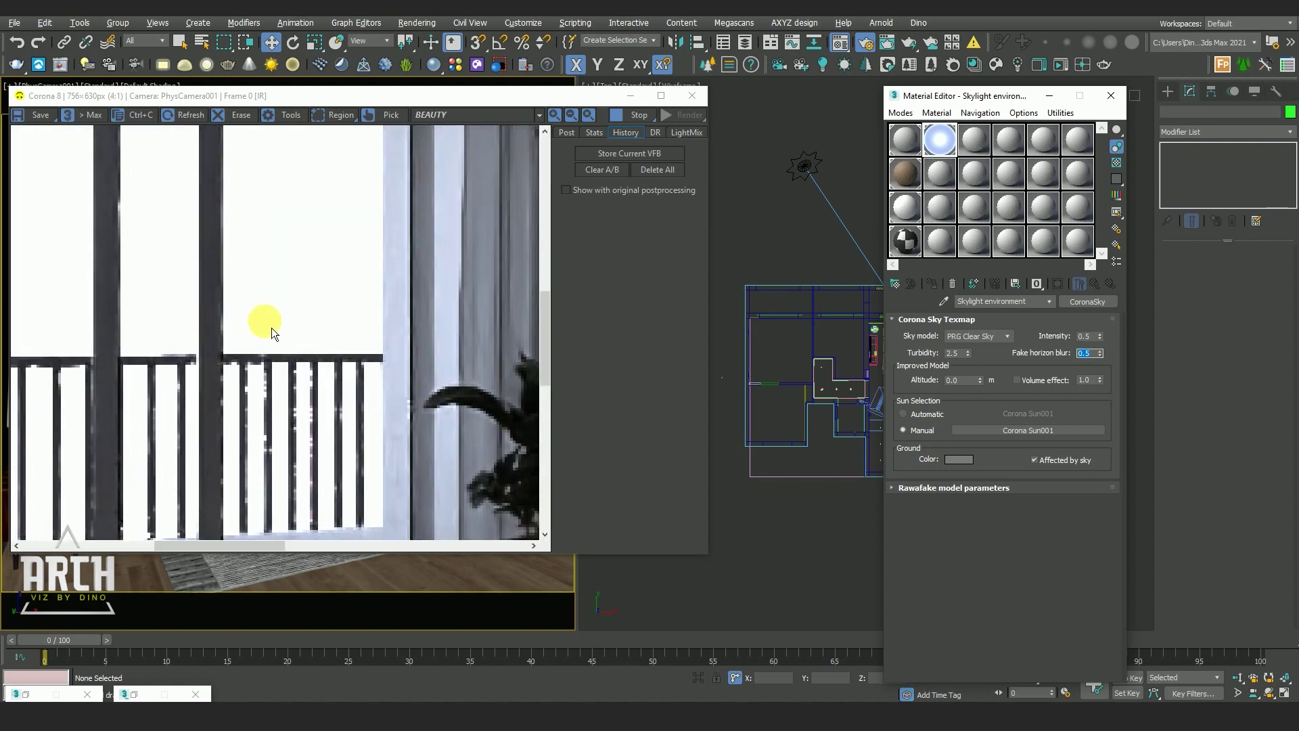
{"action": "scroll", "coordinate": [273, 328], "scroll_direction": "down", "scroll_amount": 1}
{"action": "right_click", "coordinate": [1097, 356]}
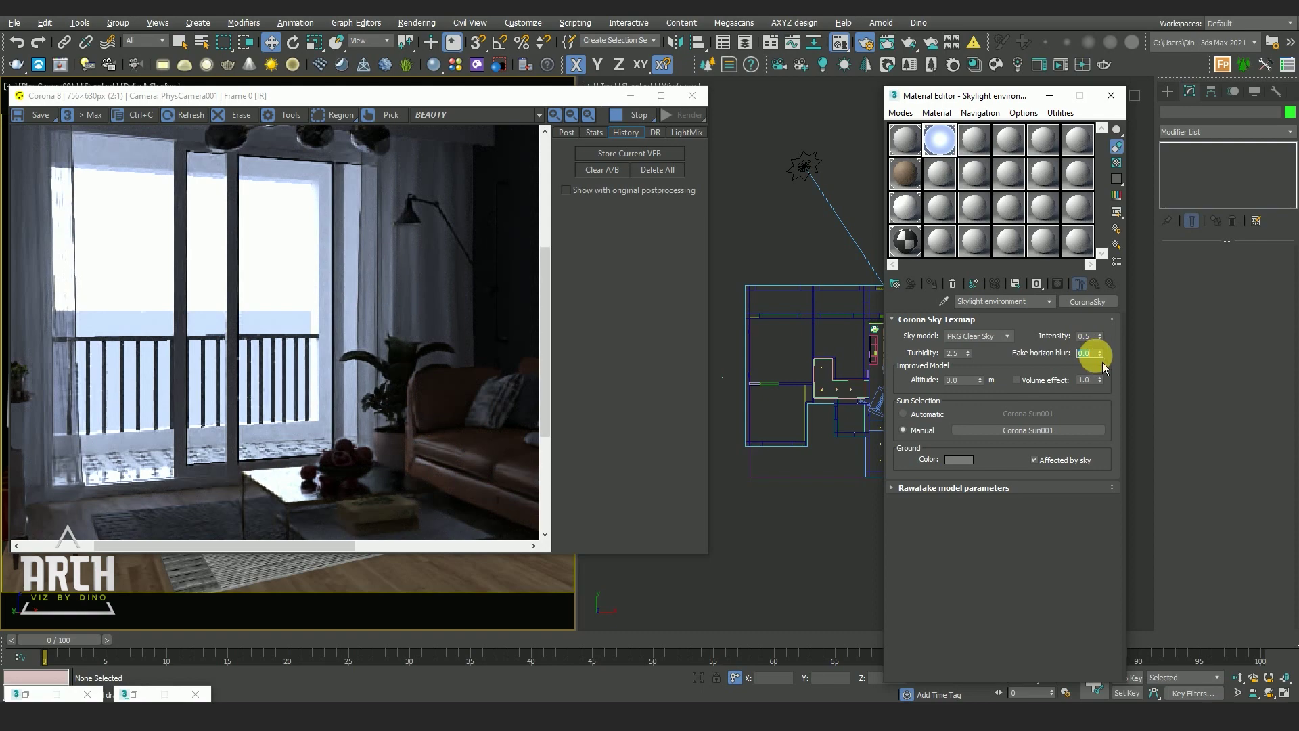
{"action": "type", "text": "0.5"}
{"action": "key", "text": "Return"}
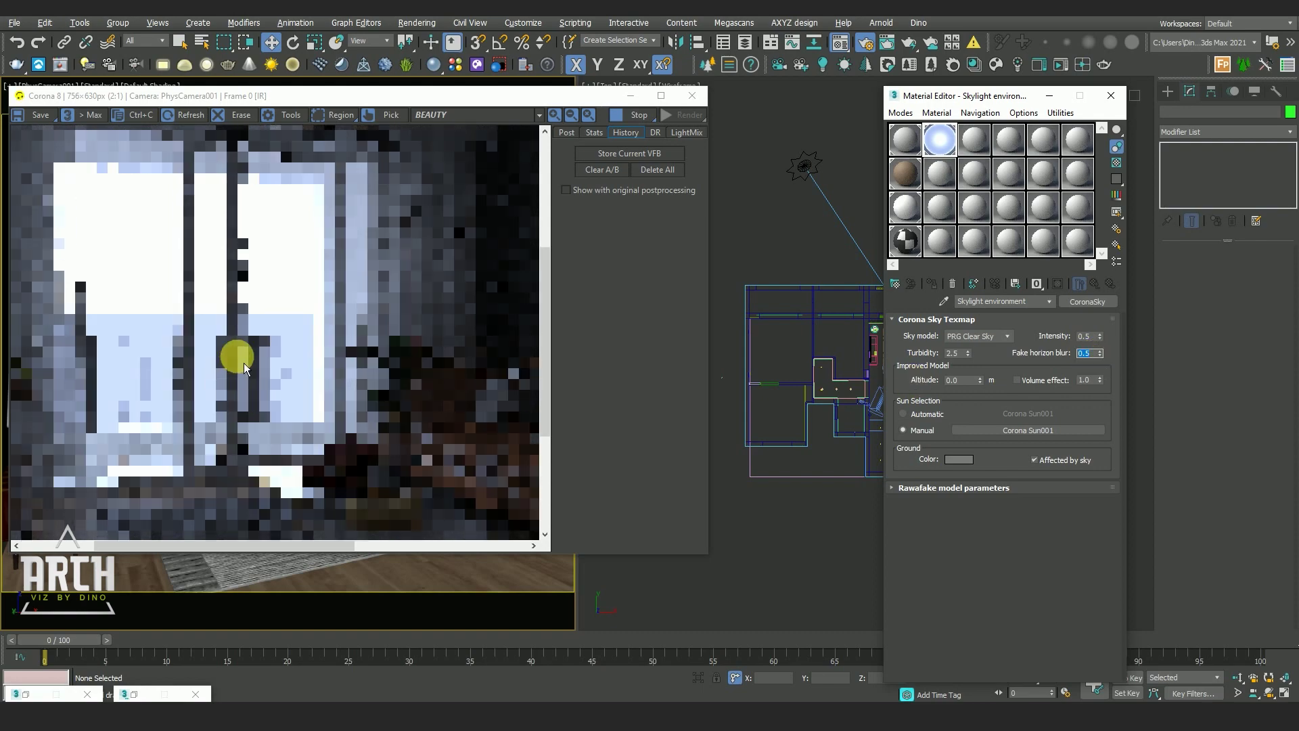
- Show the frame buffer's Post settings and expand Tone Mapping
{"action": "scroll", "coordinate": [244, 362], "scroll_direction": "down", "scroll_amount": 1}
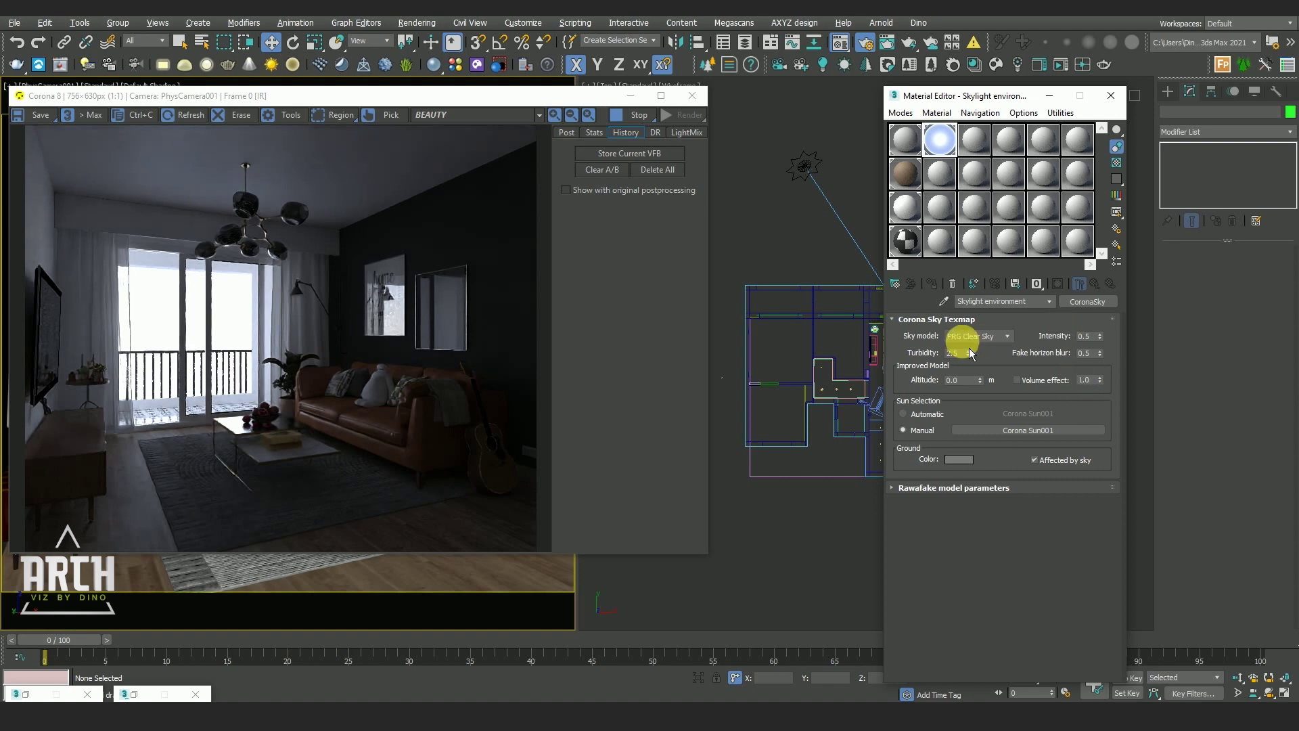
{"action": "scroll", "coordinate": [258, 354], "scroll_direction": "up", "scroll_amount": 1}
{"action": "scroll", "coordinate": [258, 354], "scroll_direction": "down", "scroll_amount": 1}
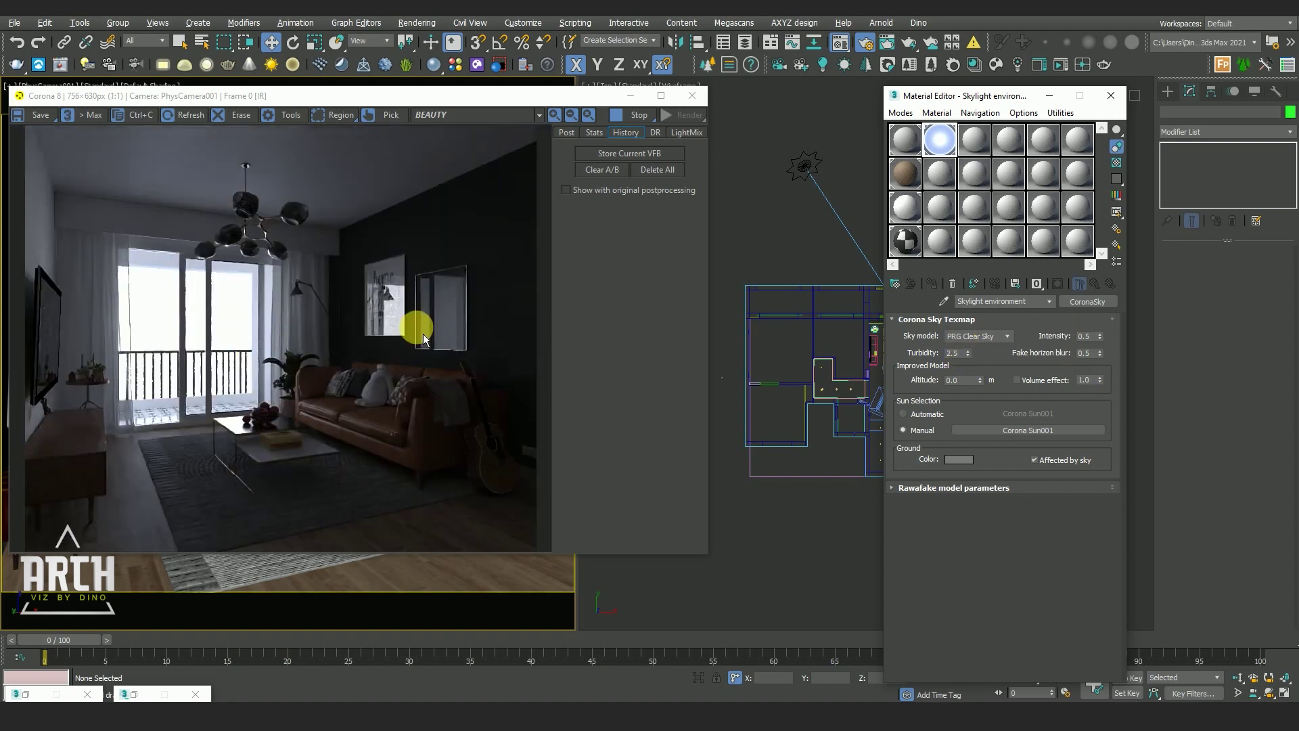
{"action": "left_click", "coordinate": [564, 134]}
{"action": "mouse_move", "coordinate": [537, 95]}
{"action": "left_mouse_down"}
{"action": "mouse_move", "coordinate": [569, 95]}
{"action": "mouse_move", "coordinate": [535, 95]}
{"action": "left_mouse_up"}
{"action": "left_click", "coordinate": [578, 177]}
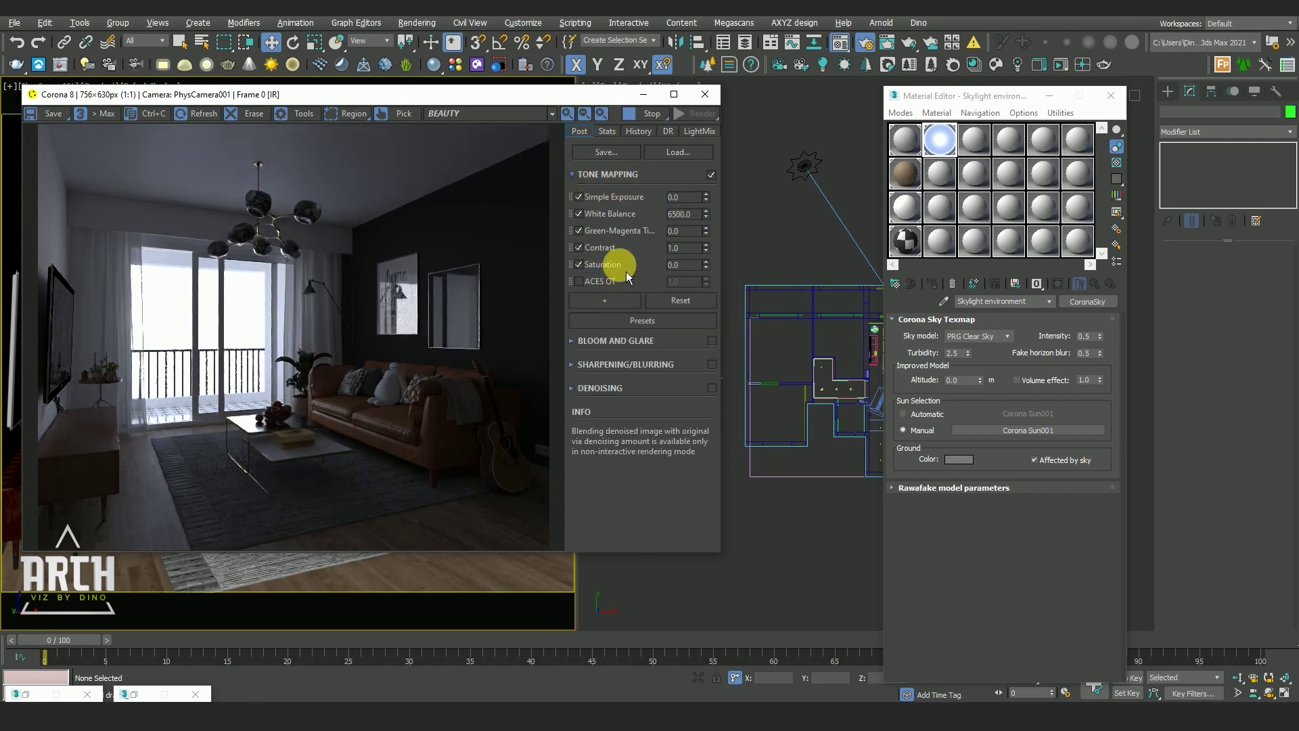
- Set Simple Exposure to 1.0 in the frame buffer tone mapping
{"action": "type", "text": "1"}
{"action": "key", "text": "Return"}
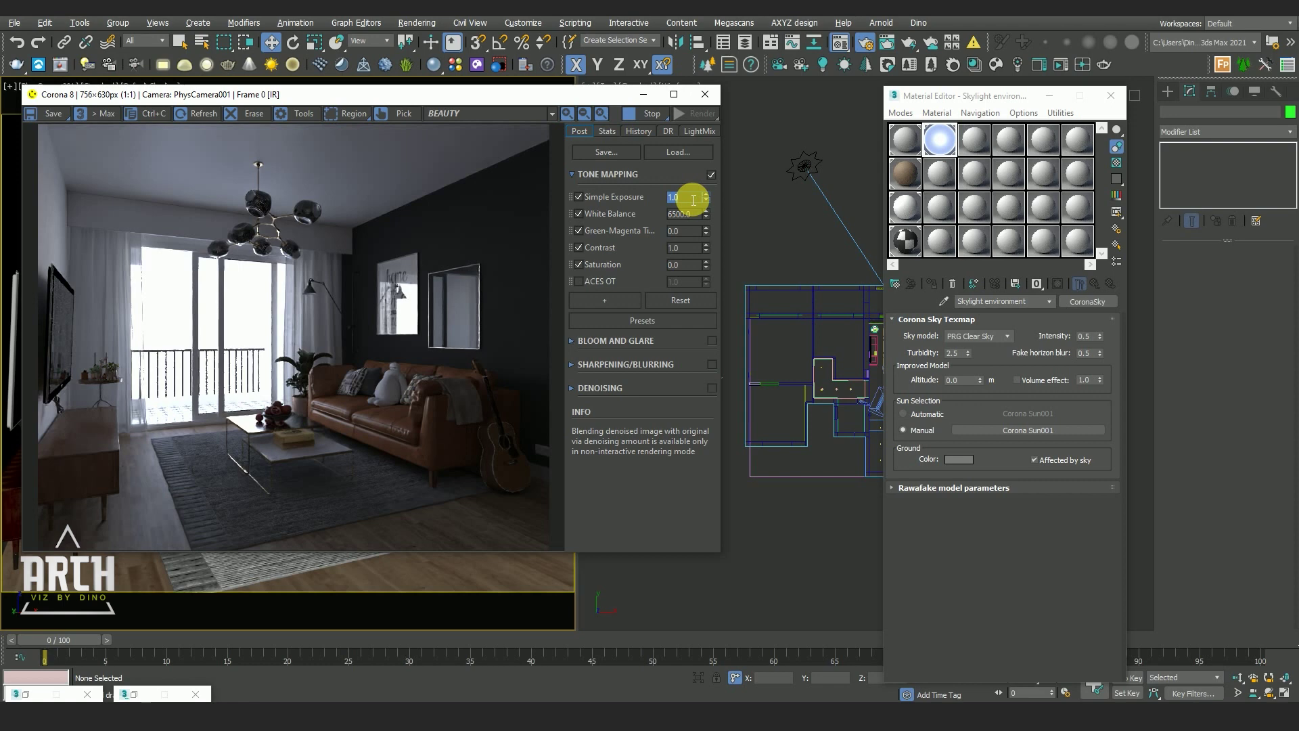
{"action": "key", "text": "Return"}
{"action": "type", "text": "1"}
{"action": "key", "text": "Return"}
- Add an enabled LUT operator to the tone mapping stack
{"action": "left_click", "coordinate": [623, 306]}
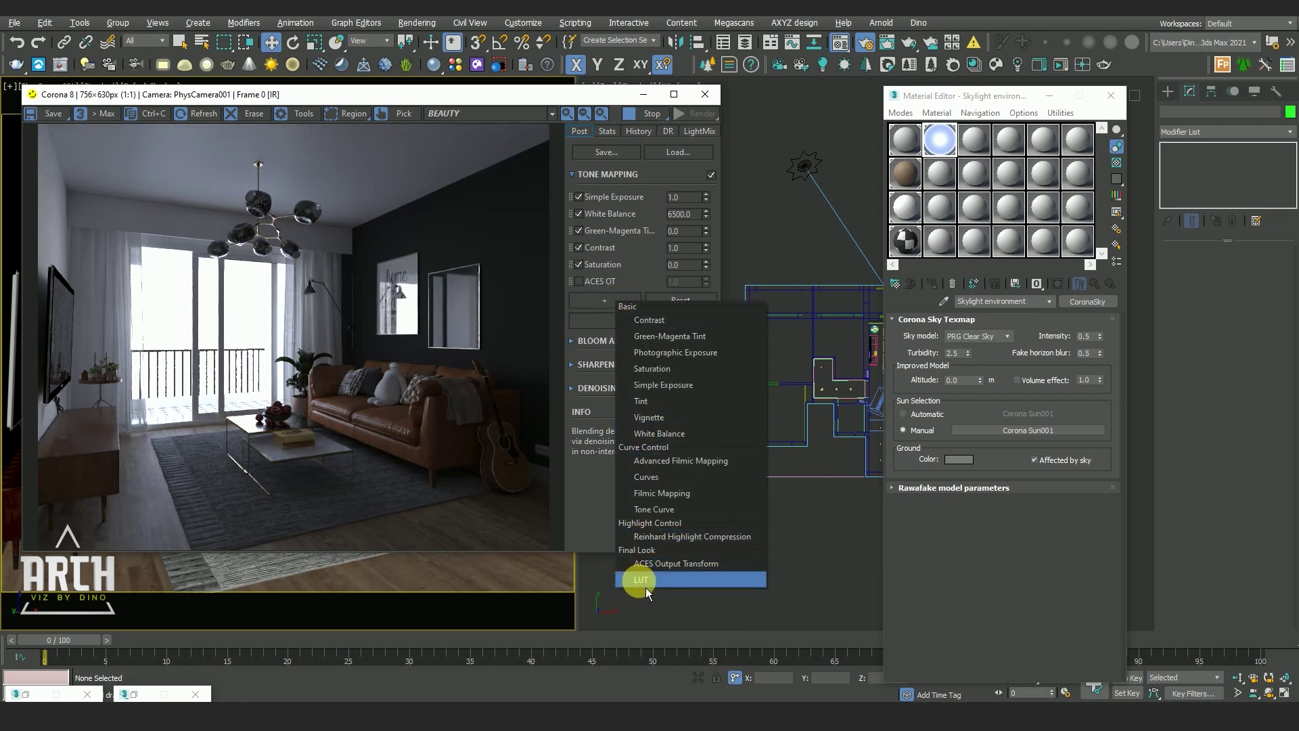
{"action": "left_click", "coordinate": [607, 307]}
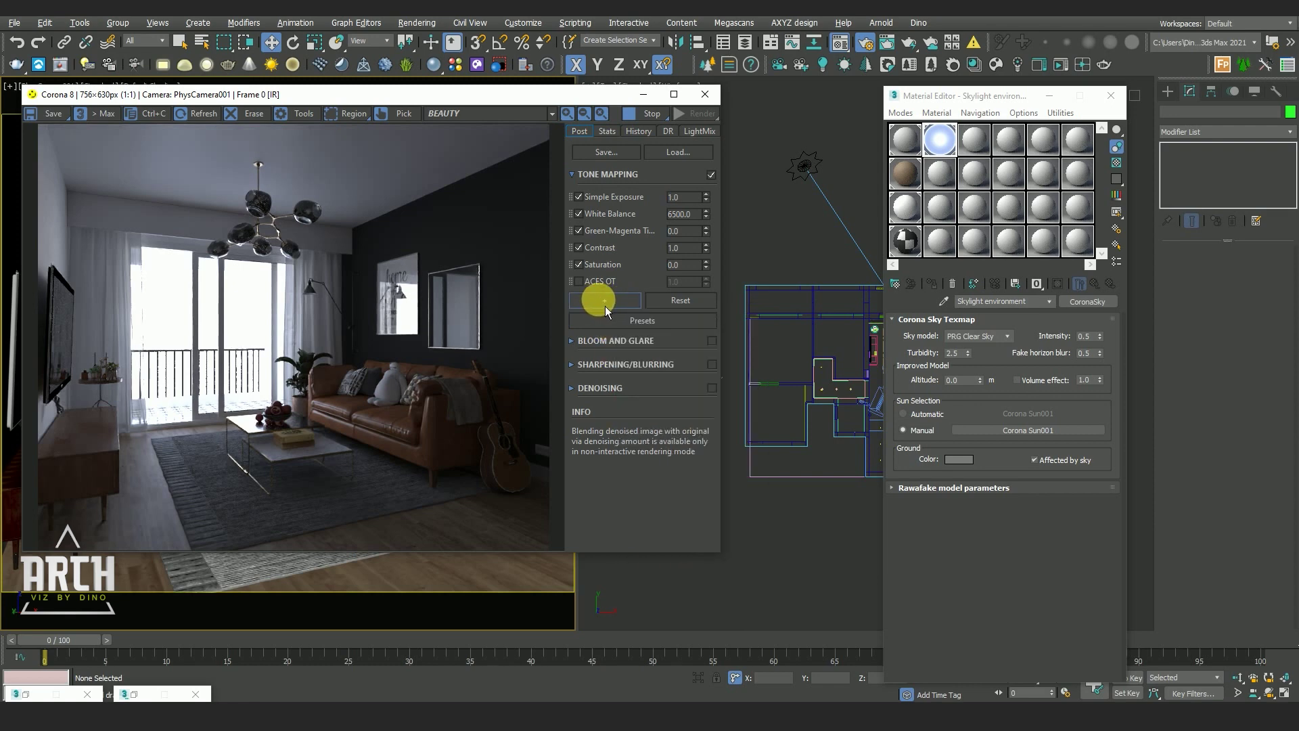
{"action": "left_click", "coordinate": [605, 306]}
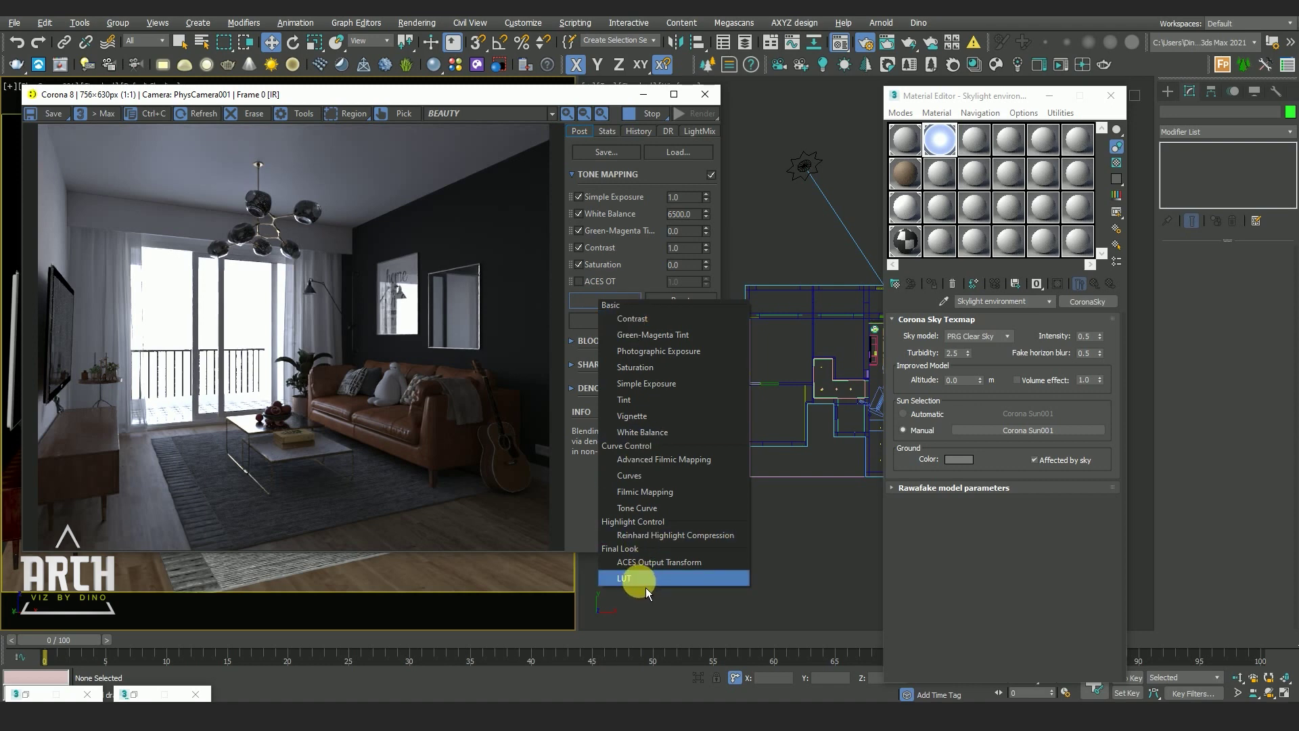
{"action": "left_click", "coordinate": [646, 581]}
{"action": "left_click", "coordinate": [586, 303]}
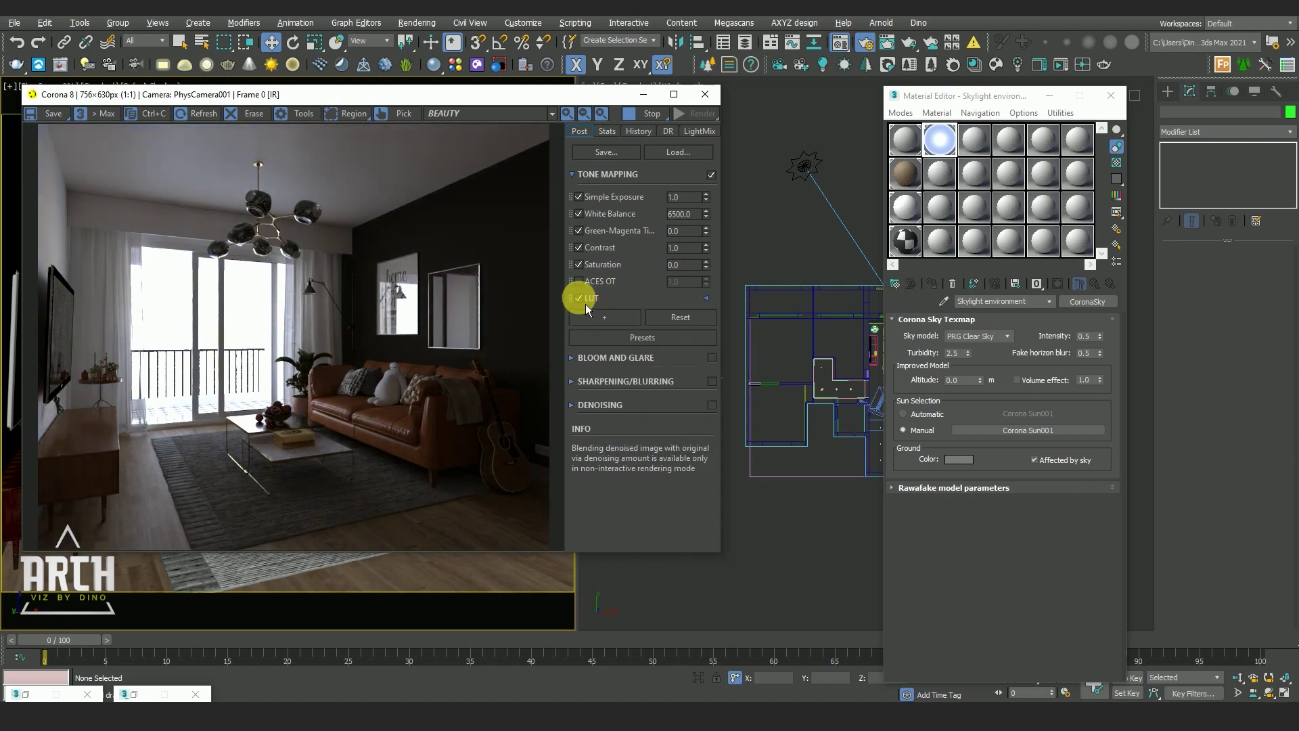
- Give the LUT operator the graphic_03 LUT at 0.5 opacity
{"action": "left_click", "coordinate": [705, 299]}
{"action": "left_click", "coordinate": [693, 319]}
{"action": "left_click_drag", "start_coordinate": [695, 350], "coordinate": [695, 425]}
{"action": "left_click", "coordinate": [666, 387]}
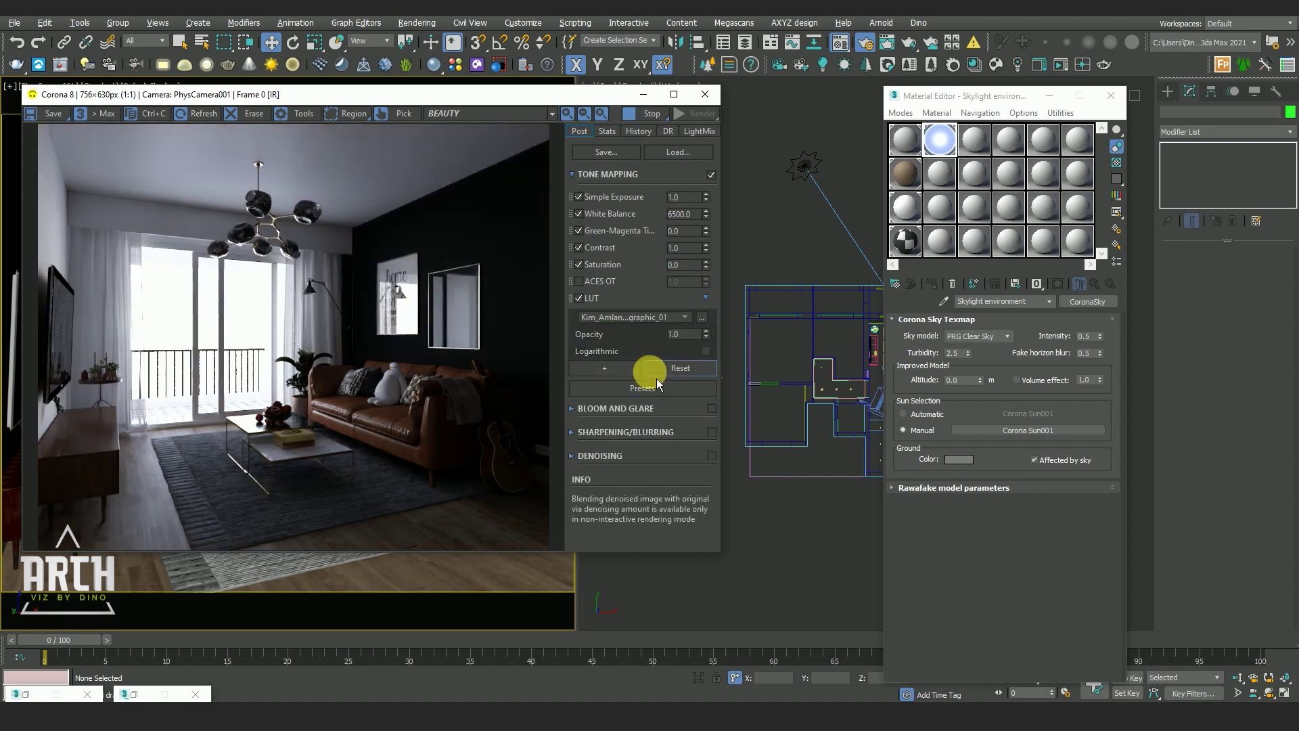
{"action": "left_click", "coordinate": [683, 318]}
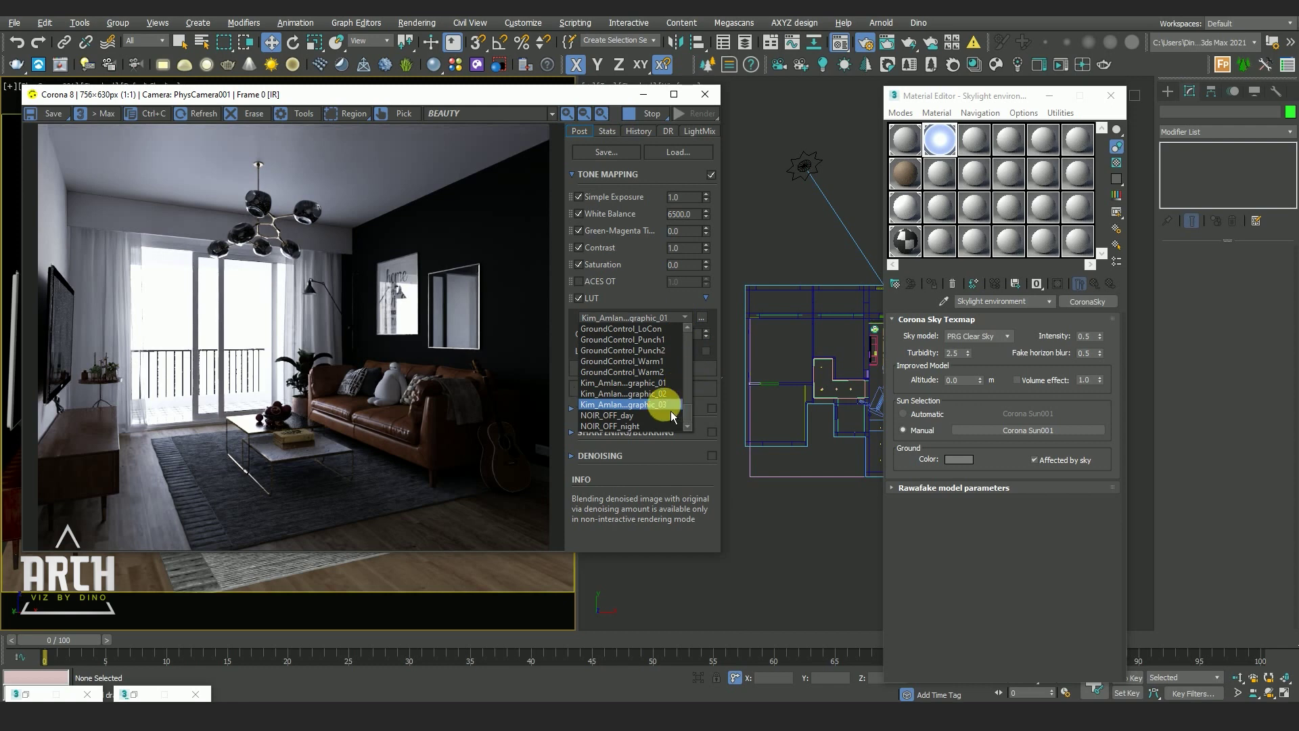
{"action": "left_click", "coordinate": [671, 406]}
{"action": "type", "text": "0.5"}
{"action": "key", "text": "Return"}
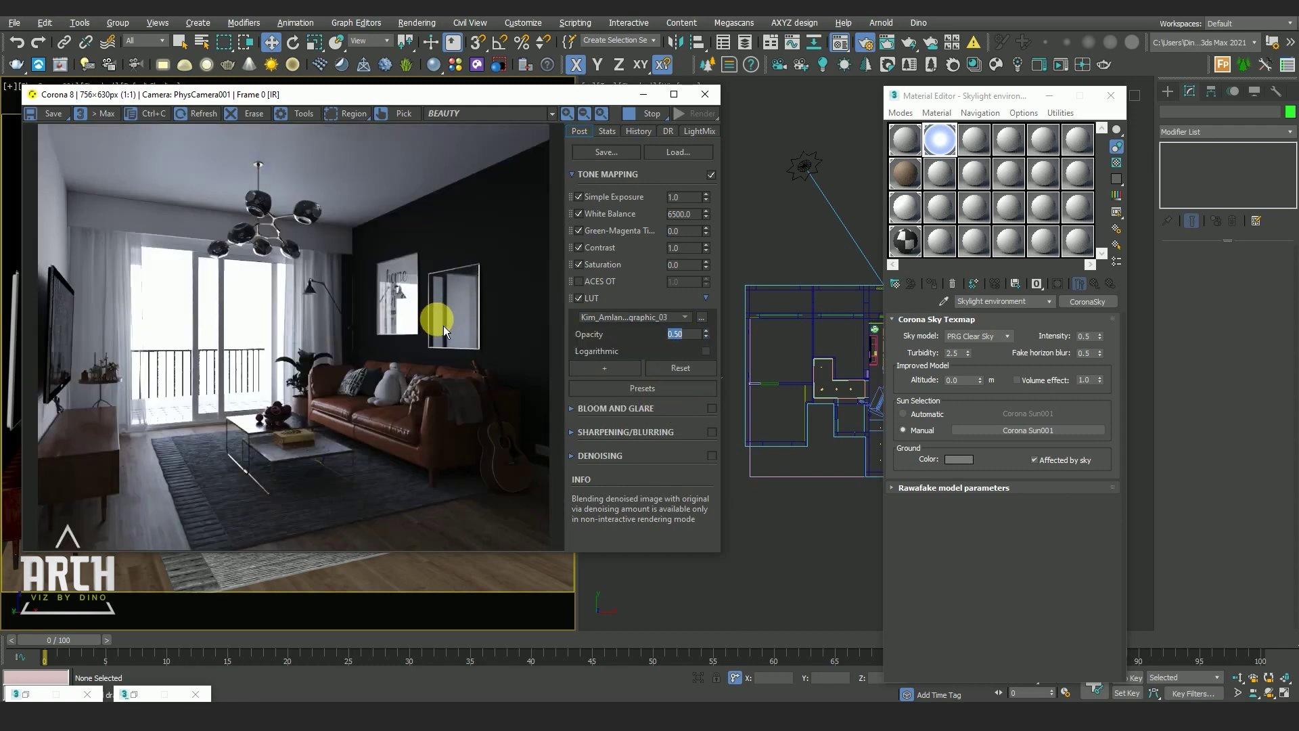
- Change the Wallb sub-material's diffuse to a 72 grey and return to the Wall 01 parent
{"action": "left_click", "coordinate": [906, 240]}
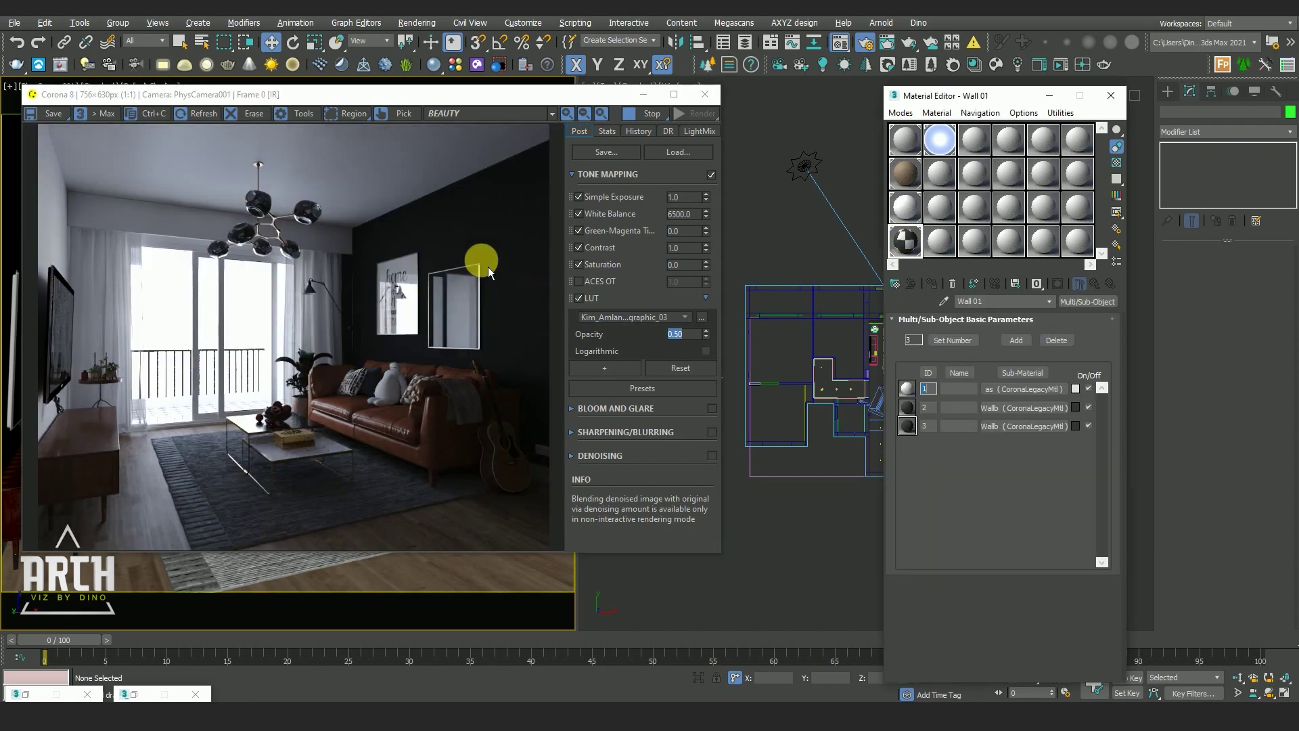
{"action": "left_click", "coordinate": [995, 407]}
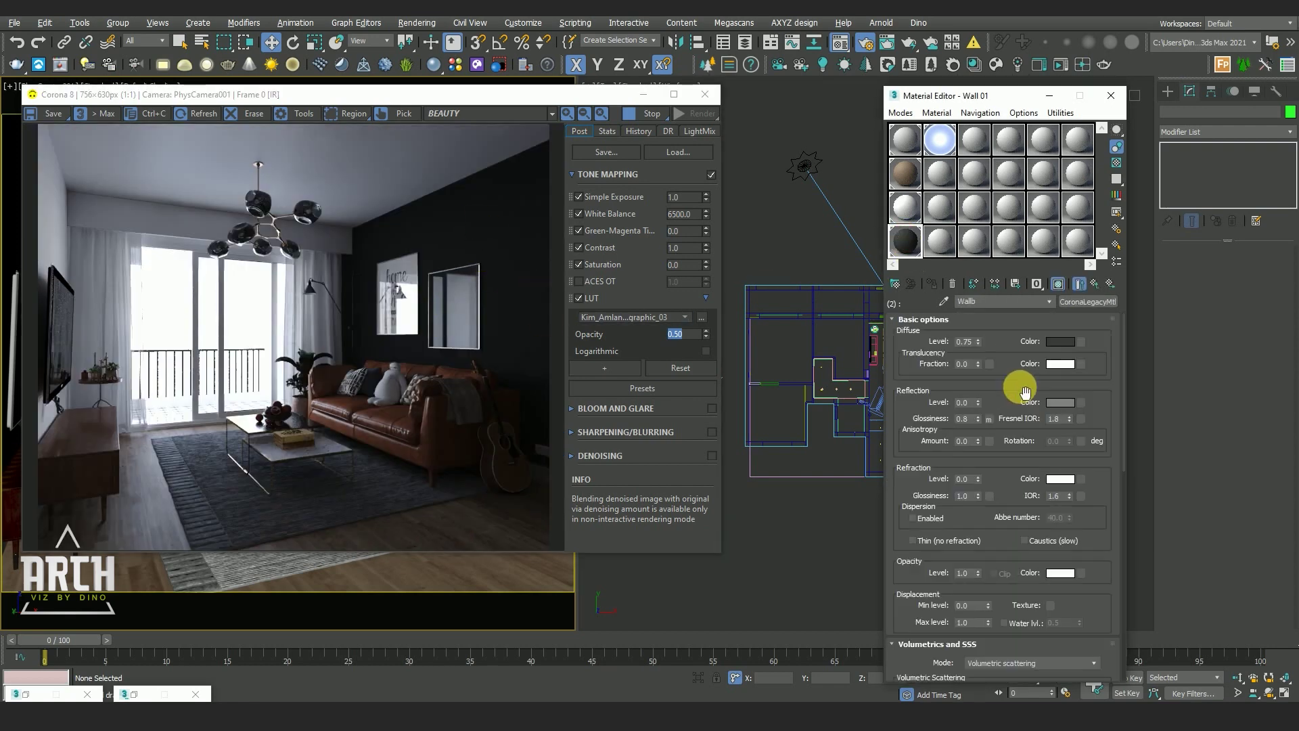
{"action": "left_click", "coordinate": [1060, 341]}
{"action": "mouse_move", "coordinate": [399, 125]}
{"action": "left_mouse_down"}
{"action": "mouse_move", "coordinate": [404, 146]}
{"action": "mouse_move", "coordinate": [436, 86]}
{"action": "mouse_move", "coordinate": [253, 87]}
{"action": "left_mouse_up"}
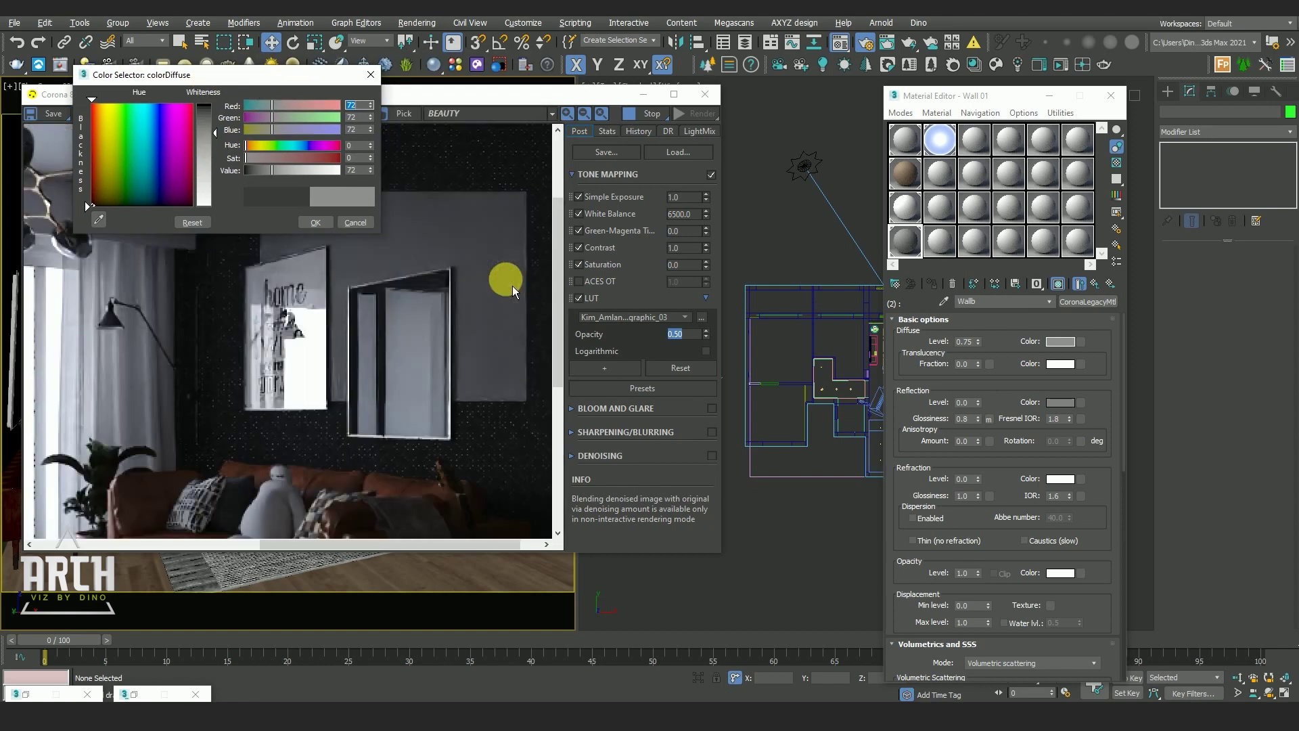
{"action": "left_click", "coordinate": [315, 222]}
{"action": "left_click", "coordinate": [1094, 352]}
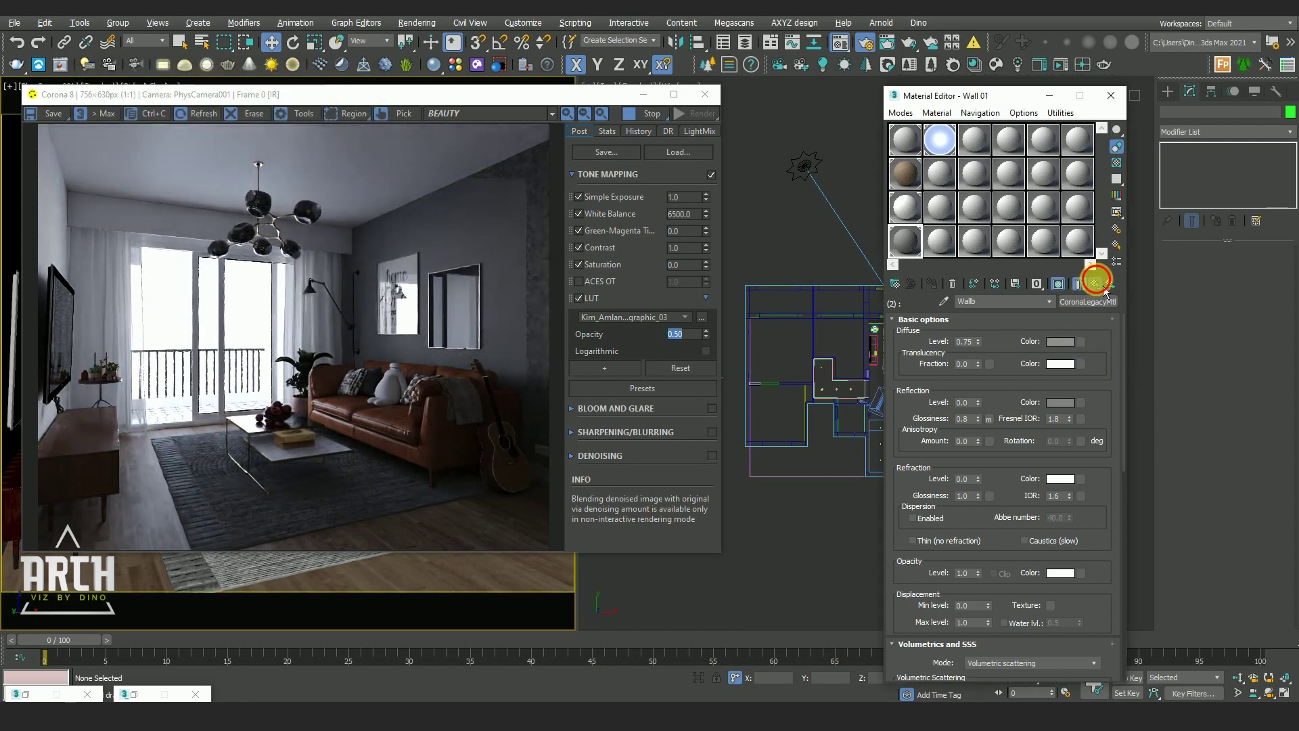
{"action": "left_click", "coordinate": [1095, 284]}
{"action": "scroll", "coordinate": [474, 379], "scroll_direction": "up", "scroll_amount": 2}
{"action": "scroll", "coordinate": [367, 405], "scroll_direction": "down", "scroll_amount": 2}
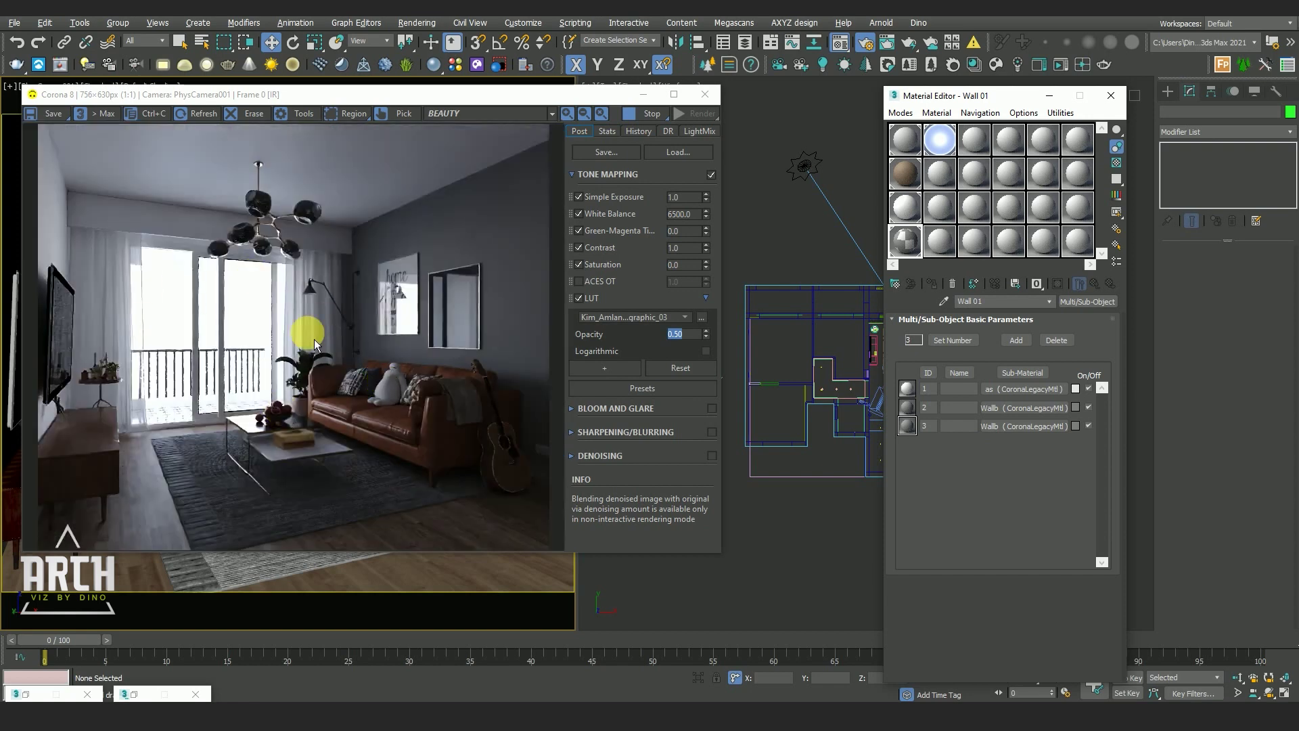
{"action": "left_click_drag", "start_coordinate": [351, 98], "coordinate": [390, 95]}
- Collapse the LUT and add a Highlight Compression tone-mapping operator set to 20.0
{"action": "scroll", "coordinate": [212, 358], "scroll_direction": "up", "scroll_amount": 2}
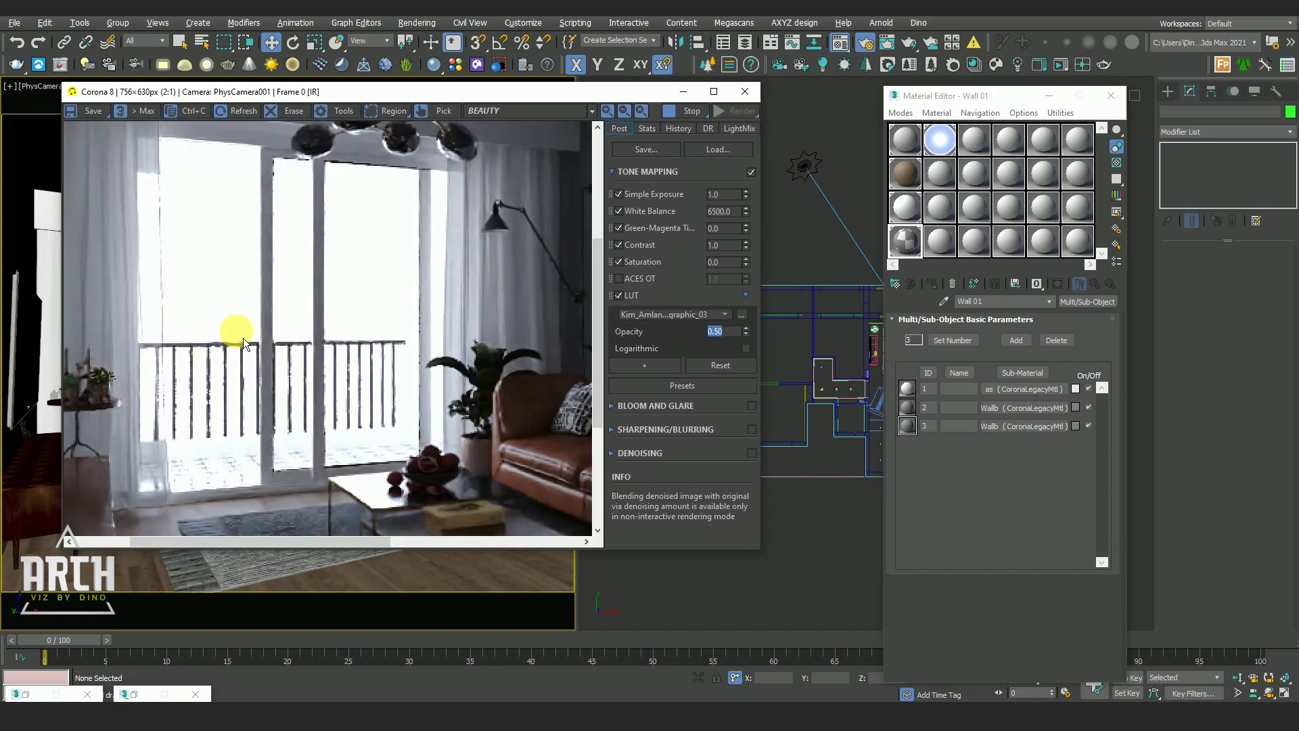
{"action": "scroll", "coordinate": [243, 338], "scroll_direction": "down", "scroll_amount": 2}
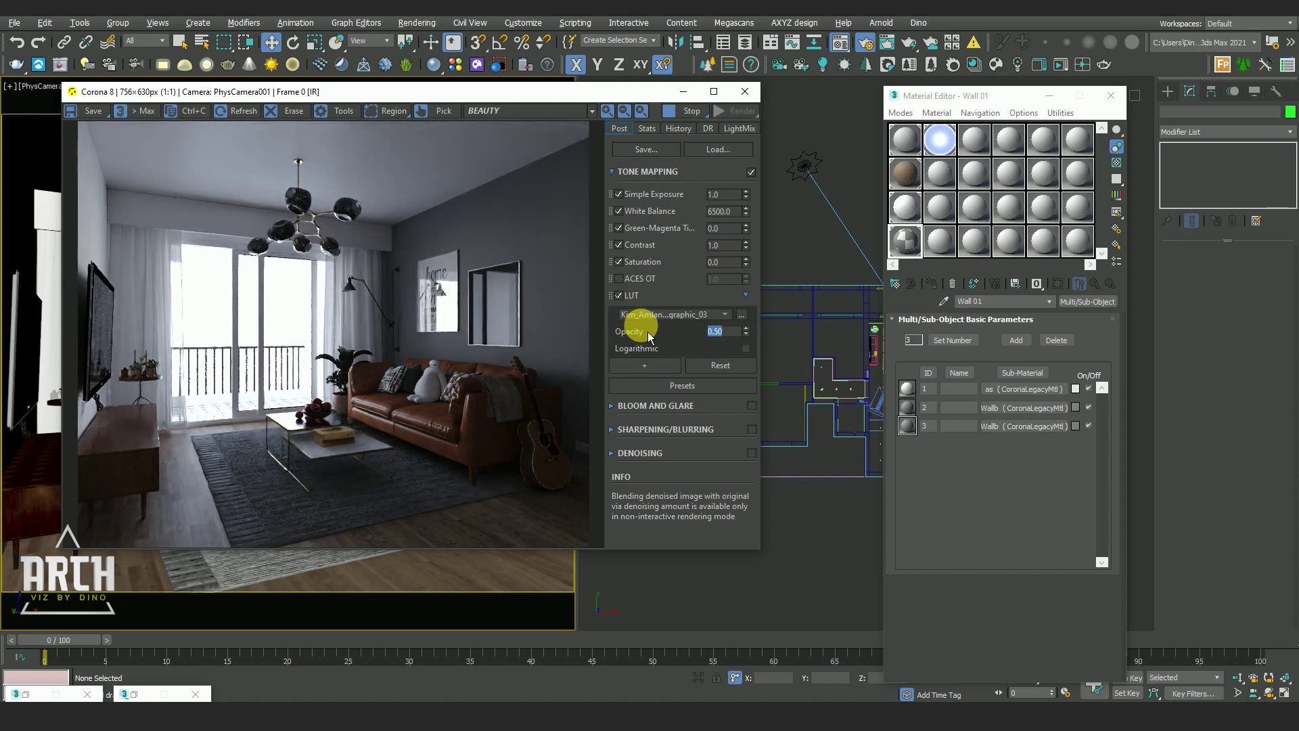
{"action": "left_click", "coordinate": [754, 302]}
{"action": "left_click", "coordinate": [662, 317]}
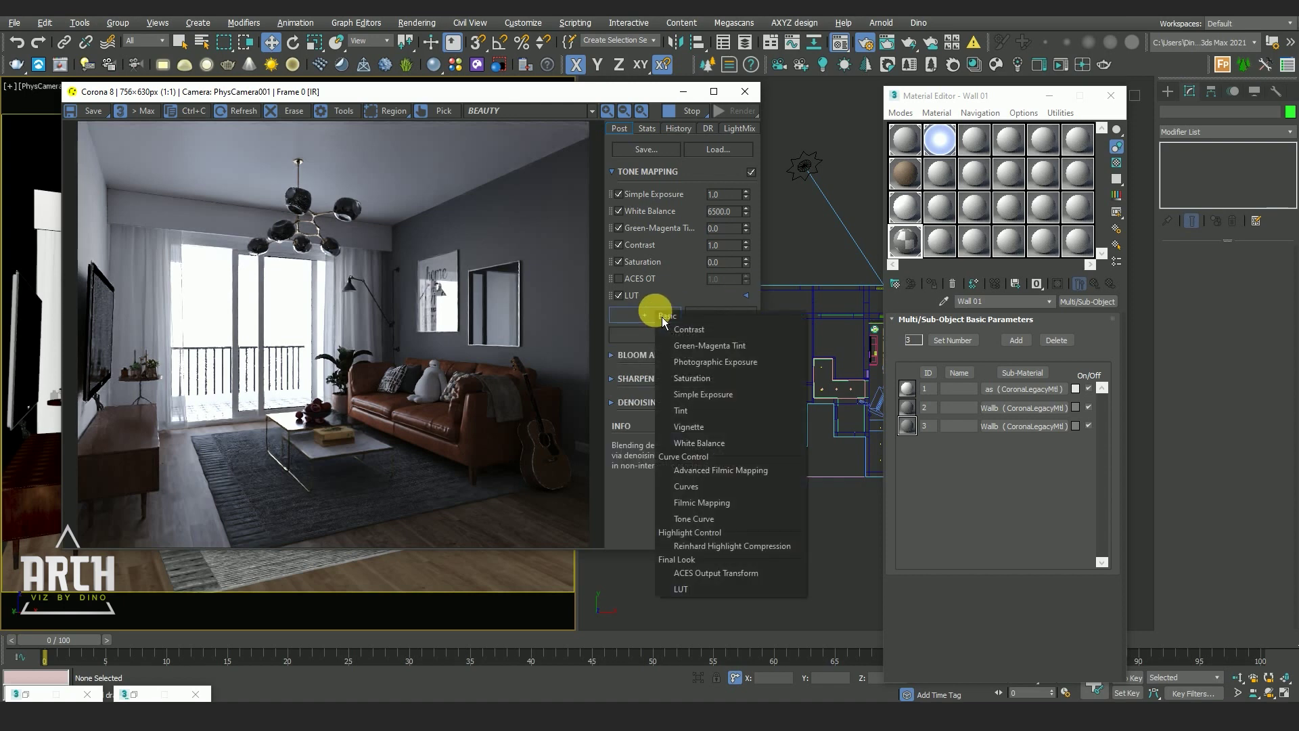
{"action": "left_click", "coordinate": [739, 553]}
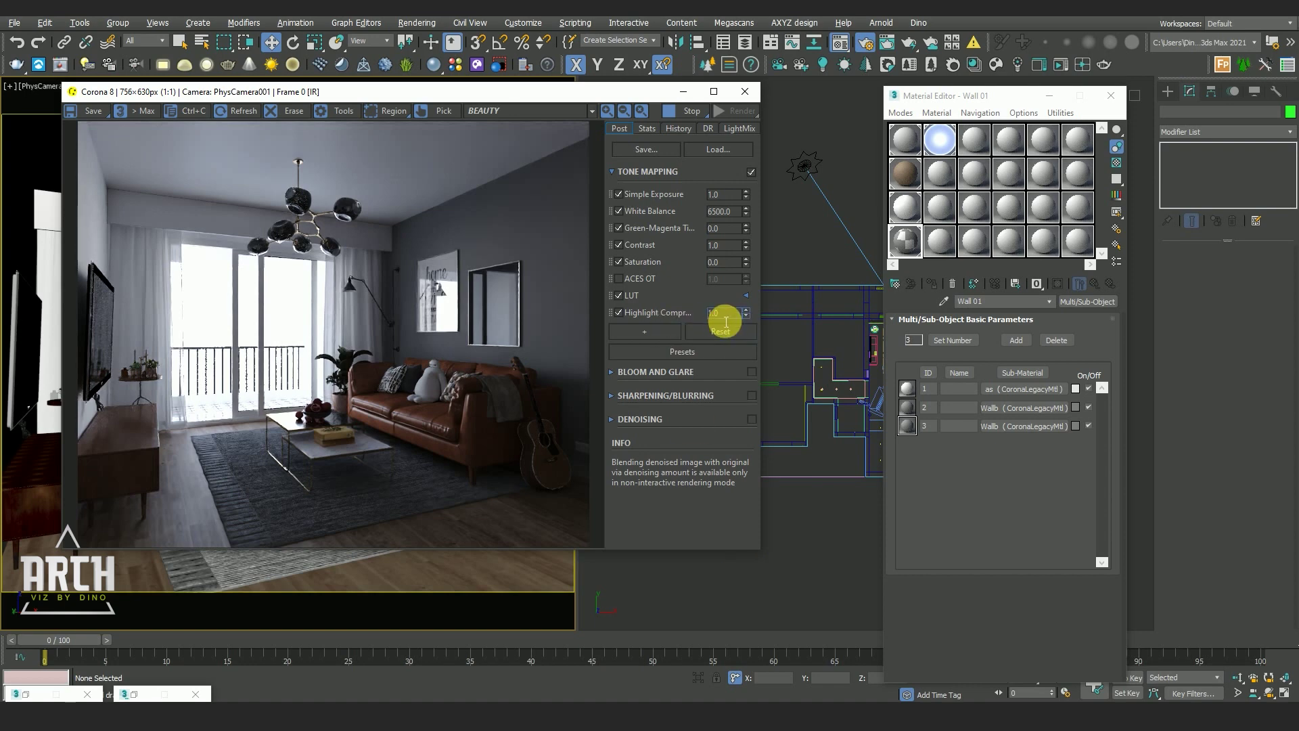
{"action": "type", "text": "20"}
{"action": "key", "text": "Return"}
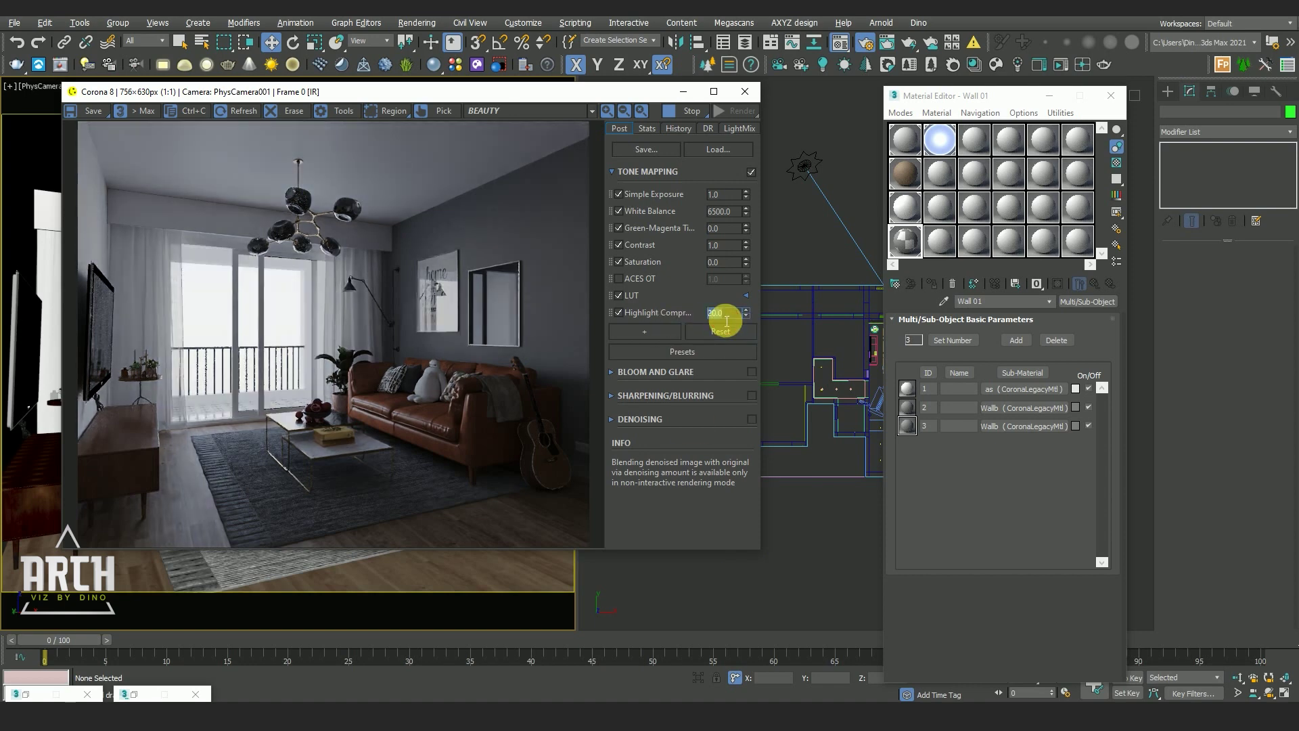
{"action": "scroll", "coordinate": [407, 311], "scroll_direction": "up", "scroll_amount": 3}
{"action": "scroll", "coordinate": [408, 309], "scroll_direction": "down", "scroll_amount": 3}
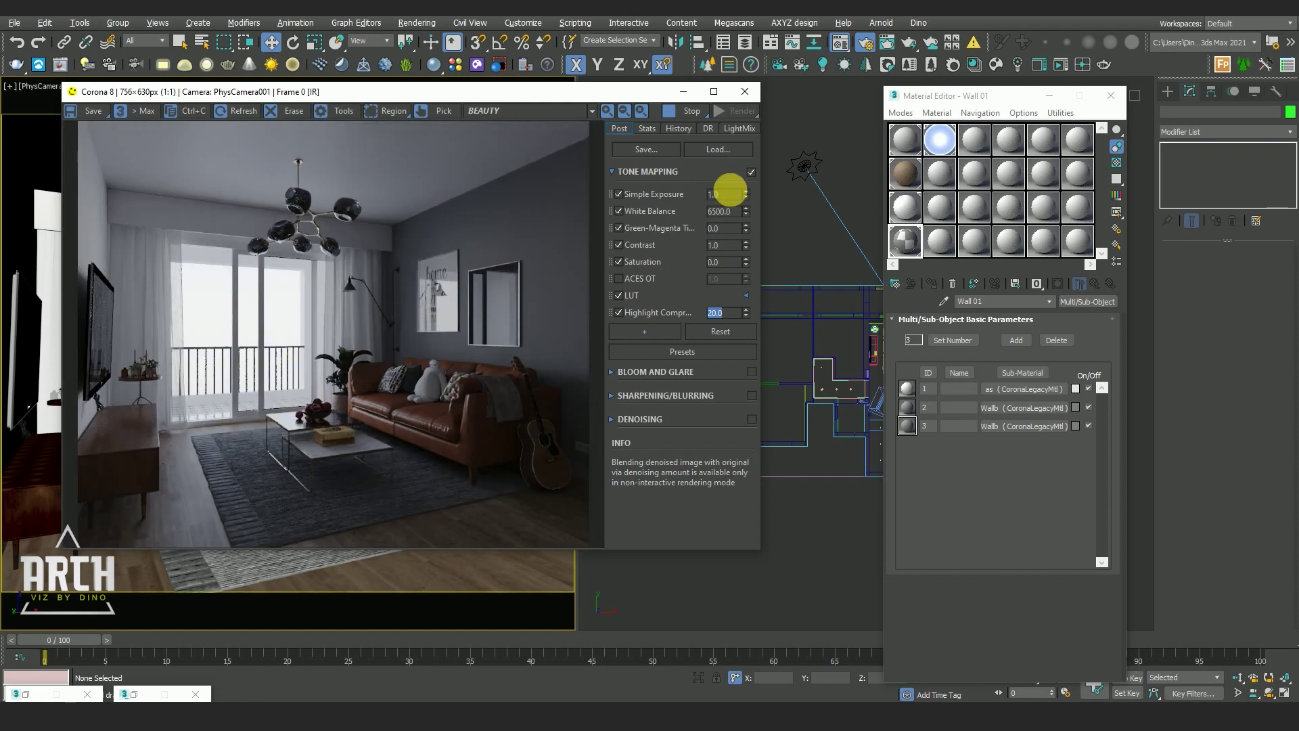
{"action": "left_click", "coordinate": [808, 177]}
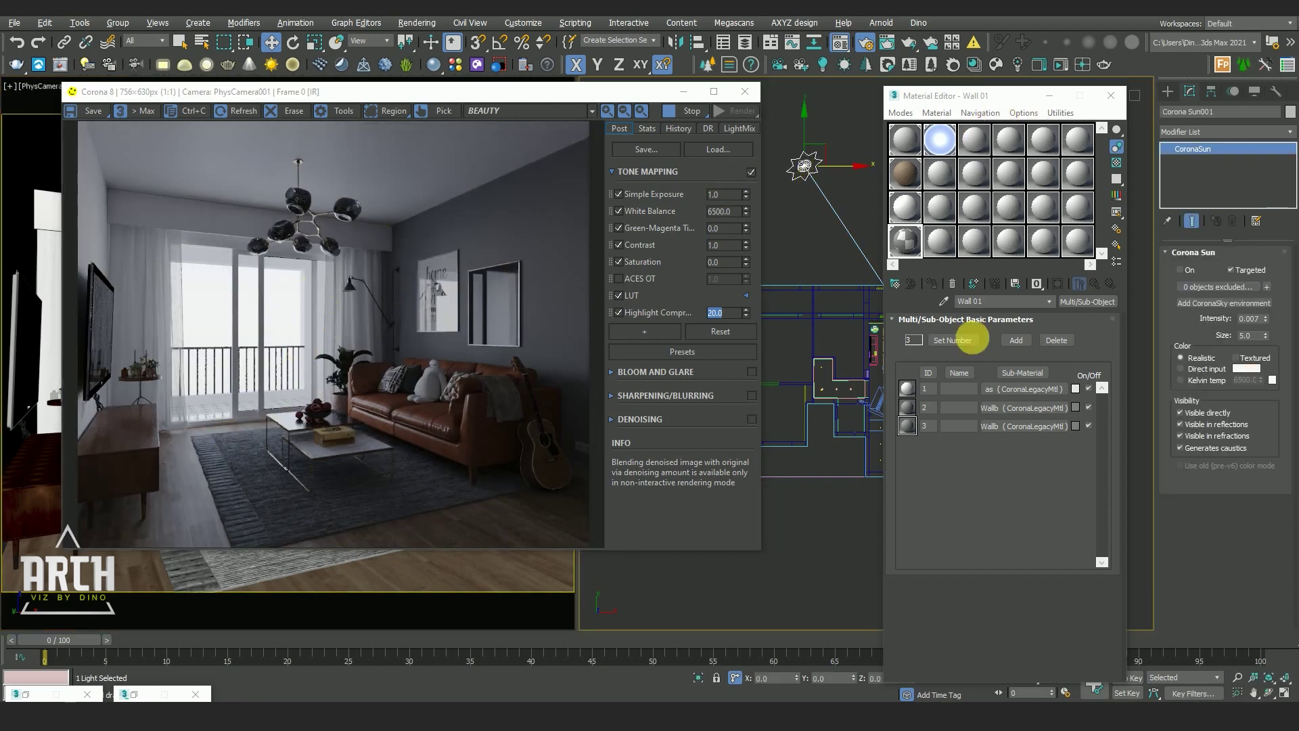
- Turn Corona Sun001 on, close the Material Editor and reposition the frame buffer
{"action": "left_click", "coordinate": [1180, 269]}
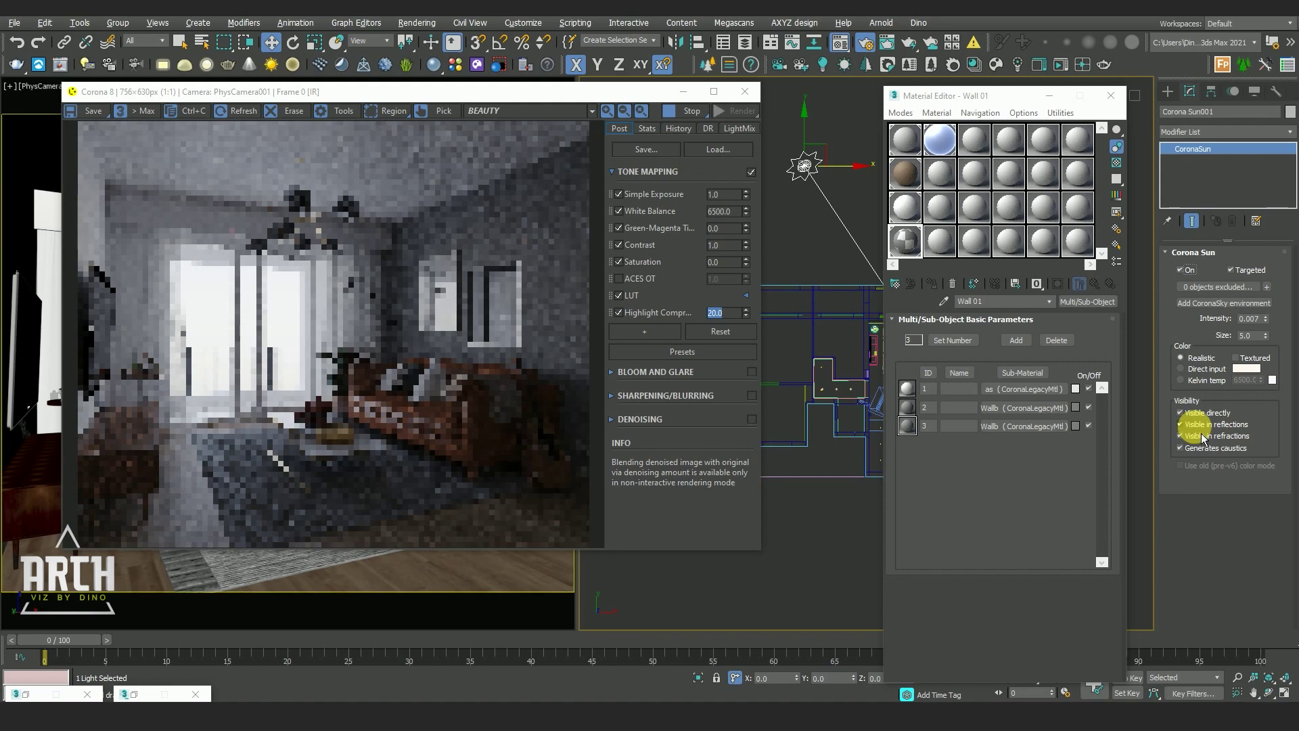
{"action": "scroll", "coordinate": [349, 461], "scroll_direction": "up", "scroll_amount": 2}
{"action": "scroll", "coordinate": [368, 360], "scroll_direction": "down", "scroll_amount": 1}
{"action": "scroll", "coordinate": [368, 359], "scroll_direction": "down", "scroll_amount": 1}
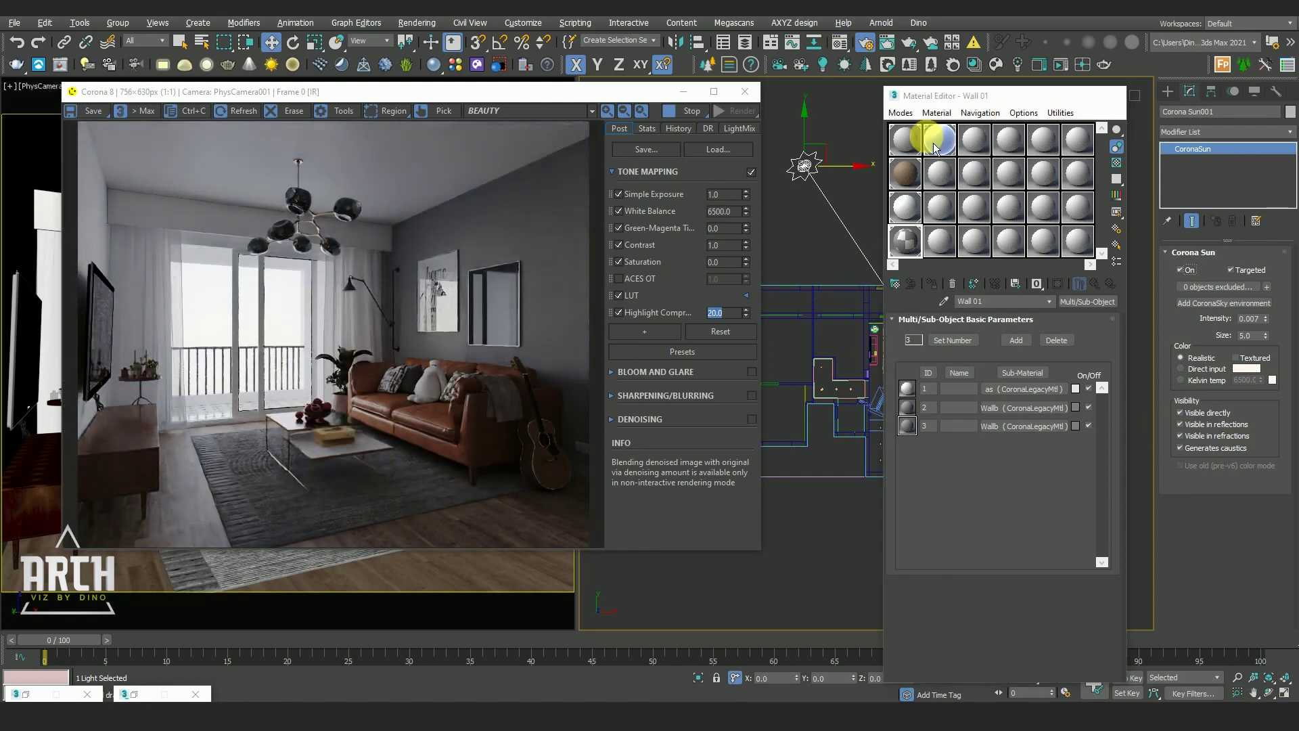
{"action": "key", "text": "m"}
{"action": "left_click_drag", "start_coordinate": [530, 102], "coordinate": [449, 97]}
{"action": "middle_click_drag", "start_coordinate": [830, 282], "coordinate": [876, 320]}
- Move Corona Sun001 and its target in the Top view to re-aim the sunlight into the room
{"action": "left_click", "coordinate": [931, 266]}
{"action": "left_click", "coordinate": [850, 206]}
{"action": "mouse_move", "coordinate": [859, 271]}
{"action": "middle_mouse_down", "text": "alt"}
{"action": "mouse_move", "coordinate": [922, 273]}
{"action": "mouse_move", "coordinate": [960, 227]}
{"action": "middle_mouse_up", "text": "alt"}
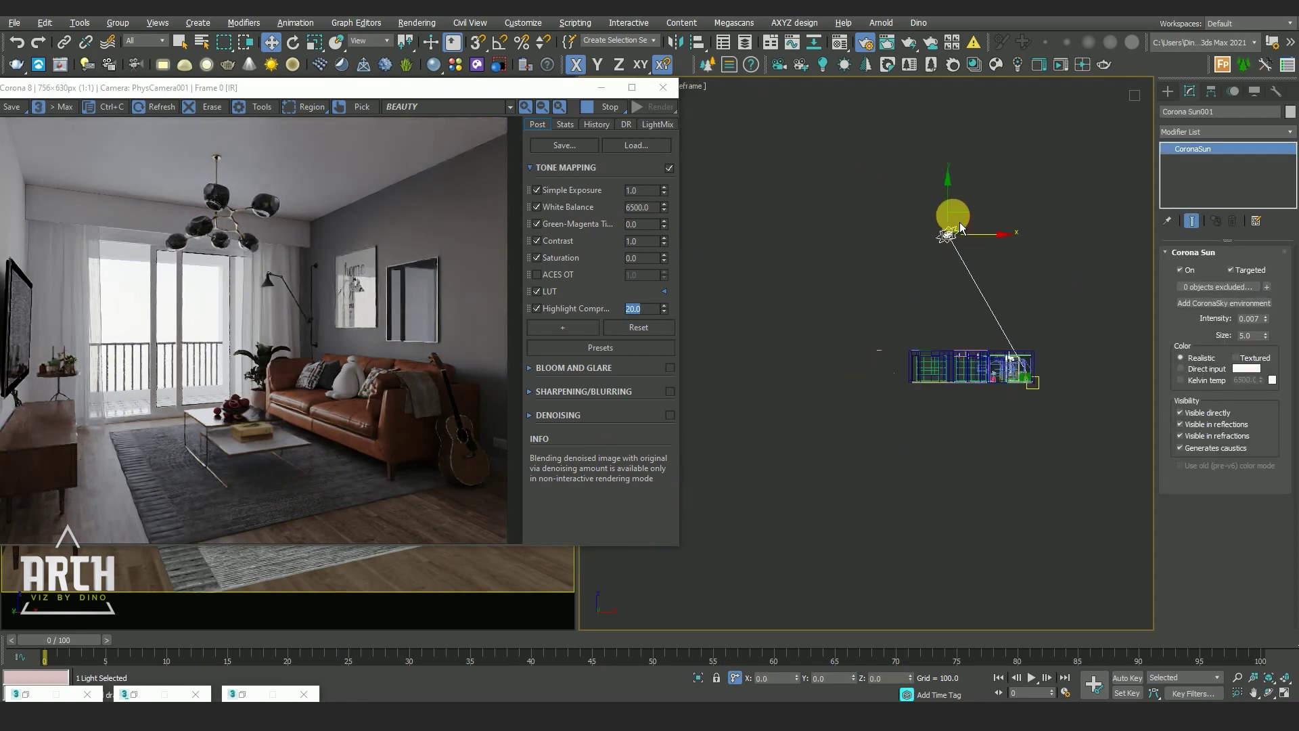
{"action": "left_click_drag", "start_coordinate": [960, 227], "coordinate": [928, 263]}
{"action": "key", "text": "t"}
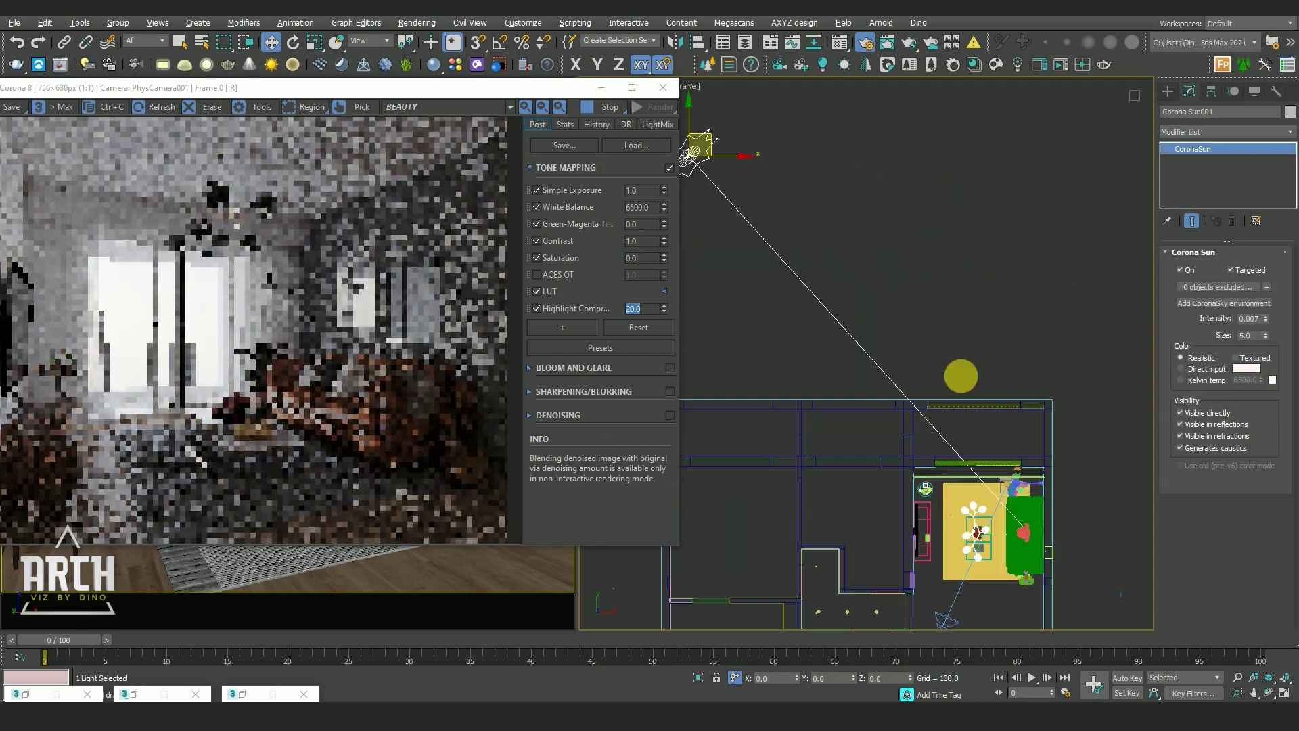
{"action": "scroll", "coordinate": [917, 345], "scroll_direction": "down", "scroll_amount": 3}
{"action": "left_click_drag", "start_coordinate": [778, 195], "coordinate": [854, 180]}
{"action": "right_click", "coordinate": [971, 241]}
{"action": "left_click", "coordinate": [973, 335]}
{"action": "left_click_drag", "start_coordinate": [1020, 473], "coordinate": [997, 482]}
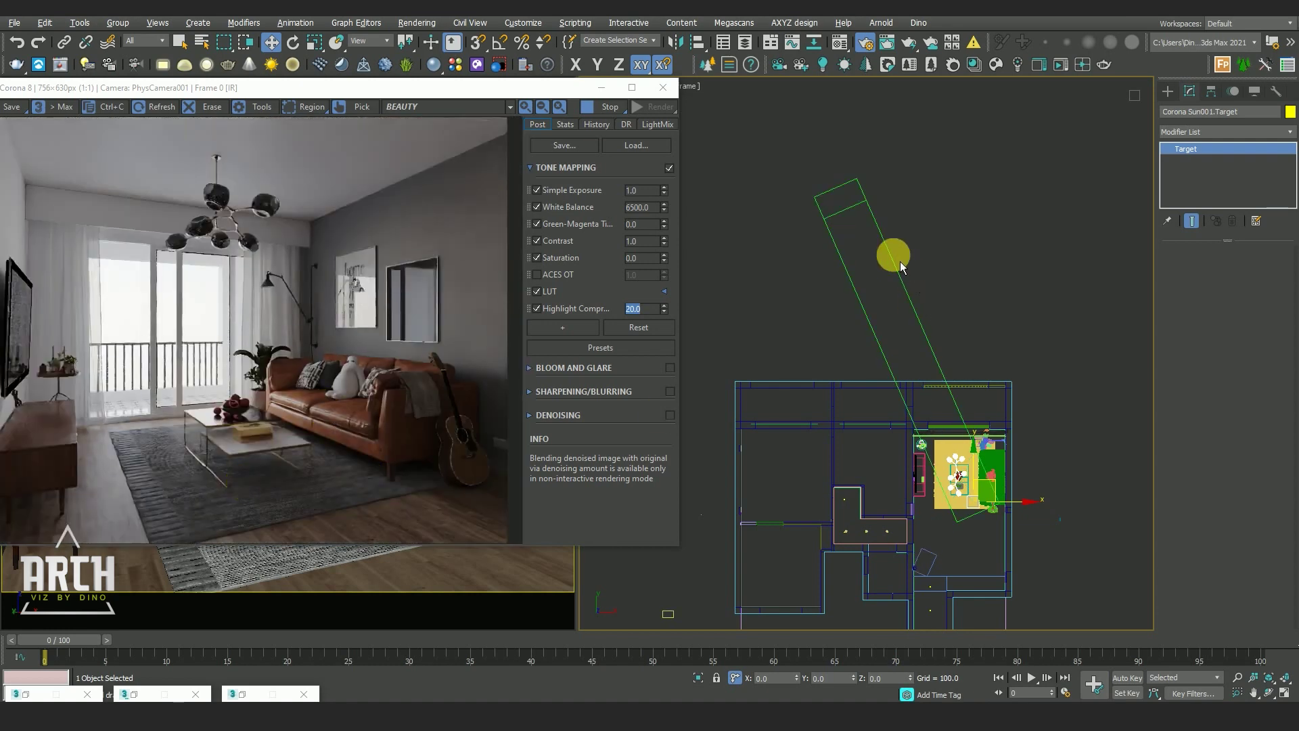
{"action": "left_click", "coordinate": [840, 198]}
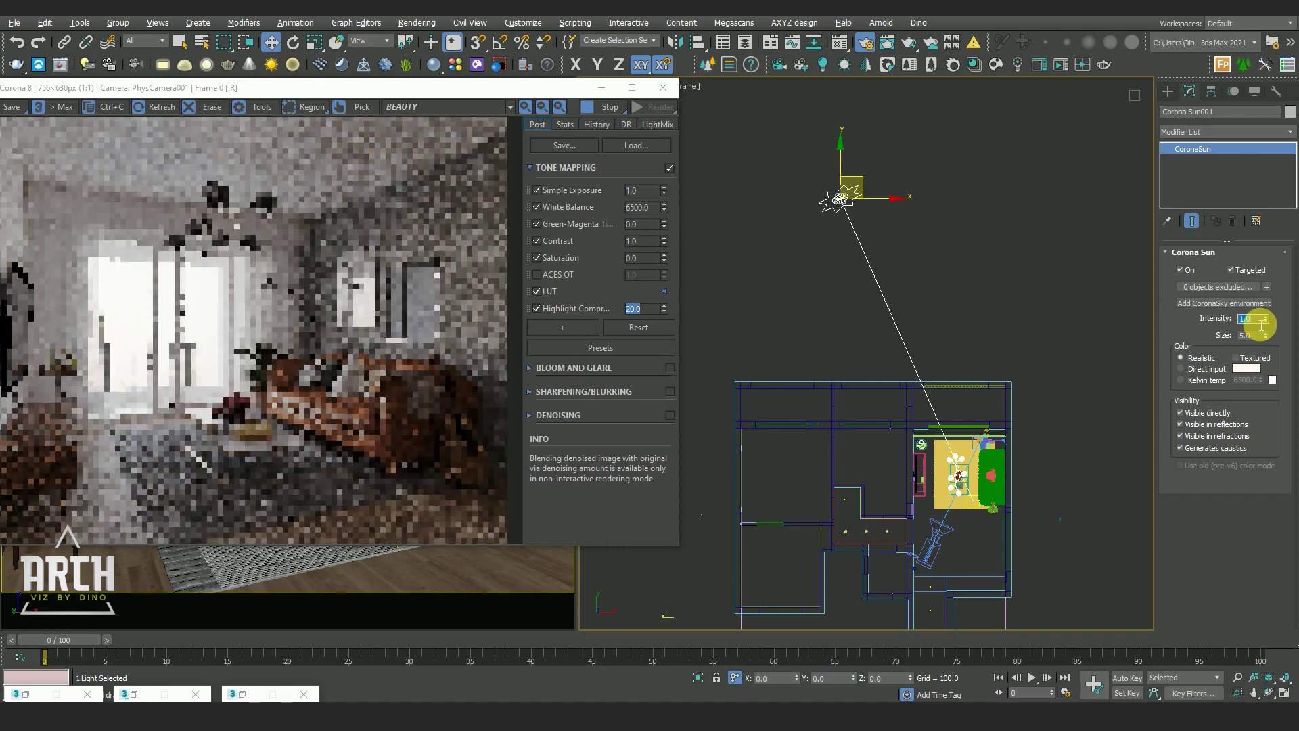
- Set the Corona sun's Size to 1.0 for sharper shadows
{"action": "scroll", "coordinate": [234, 406], "scroll_direction": "up", "scroll_amount": 1}
{"action": "scroll", "coordinate": [233, 406], "scroll_direction": "up", "scroll_amount": 1}
{"action": "scroll", "coordinate": [230, 410], "scroll_direction": "down", "scroll_amount": 2}
{"action": "scroll", "coordinate": [162, 379], "scroll_direction": "up", "scroll_amount": 2}
{"action": "scroll", "coordinate": [224, 413], "scroll_direction": "down", "scroll_amount": 1}
{"action": "scroll", "coordinate": [213, 422], "scroll_direction": "down", "scroll_amount": 1}
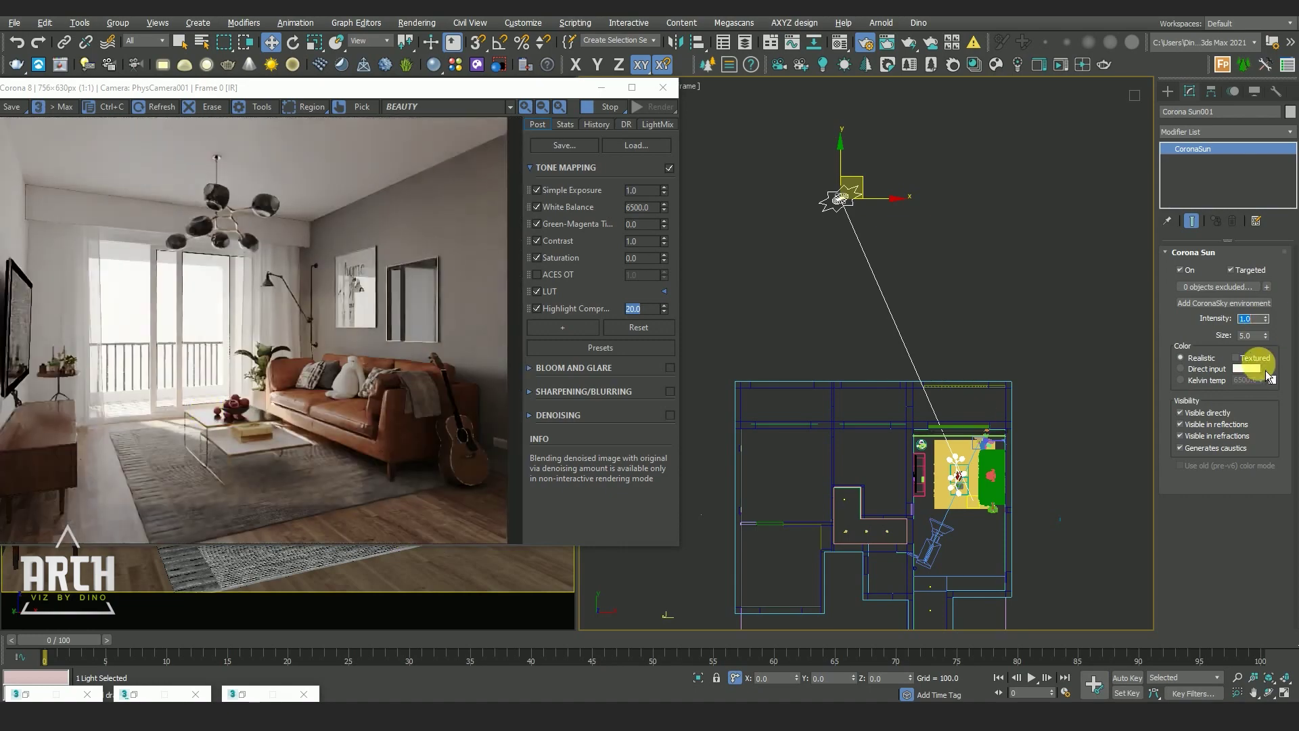
{"action": "left_click", "coordinate": [1255, 335]}
{"action": "type", "text": "1"}
{"action": "key", "text": "Return"}
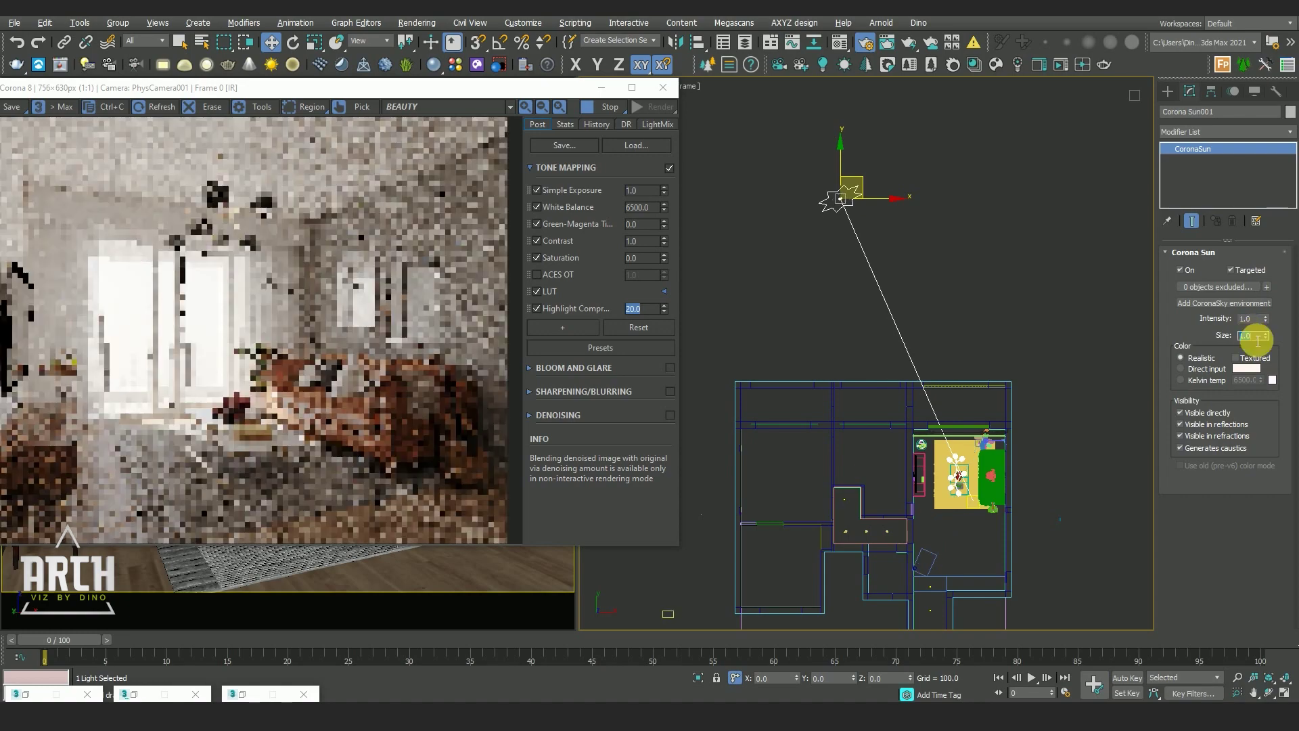
- Recentre the plan view on the room and switch the viewport to Front view
{"action": "scroll", "coordinate": [226, 429], "scroll_direction": "up", "scroll_amount": 1}
{"action": "scroll", "coordinate": [226, 430], "scroll_direction": "down", "scroll_amount": 1}
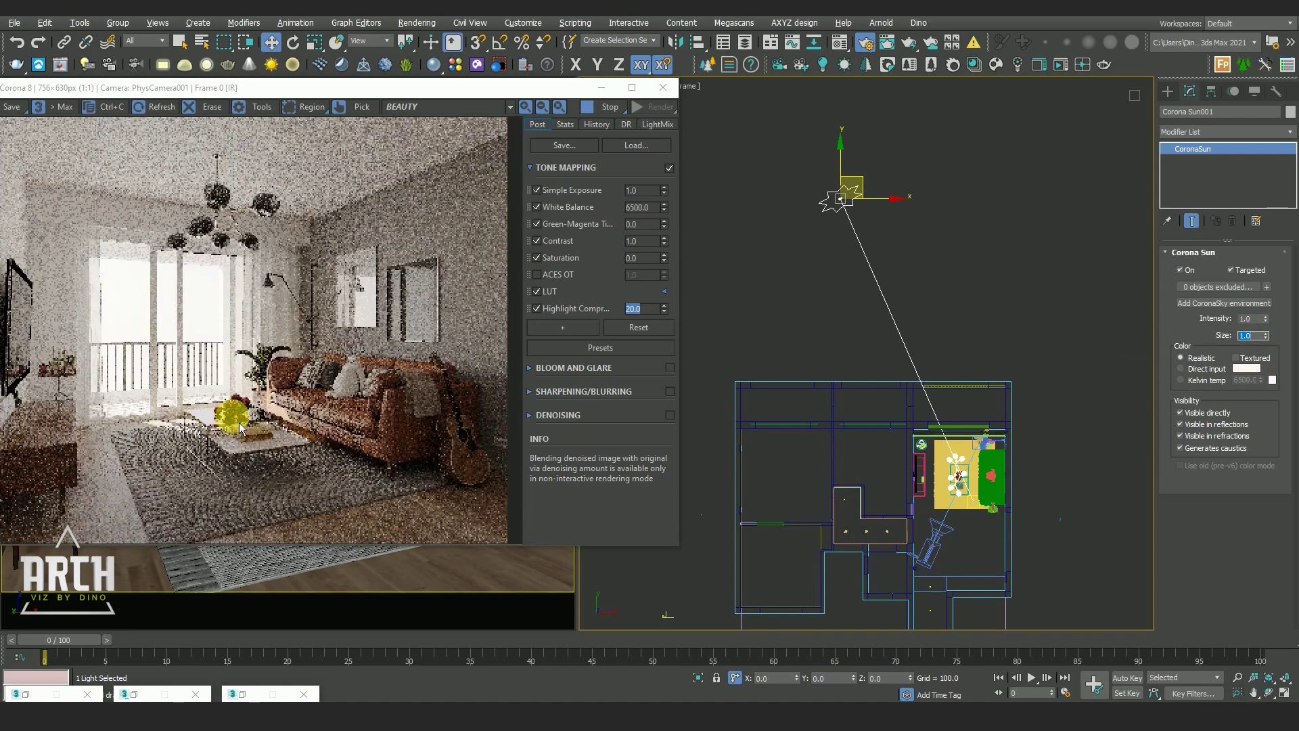
{"action": "middle_click_drag", "start_coordinate": [853, 325], "coordinate": [889, 361]}
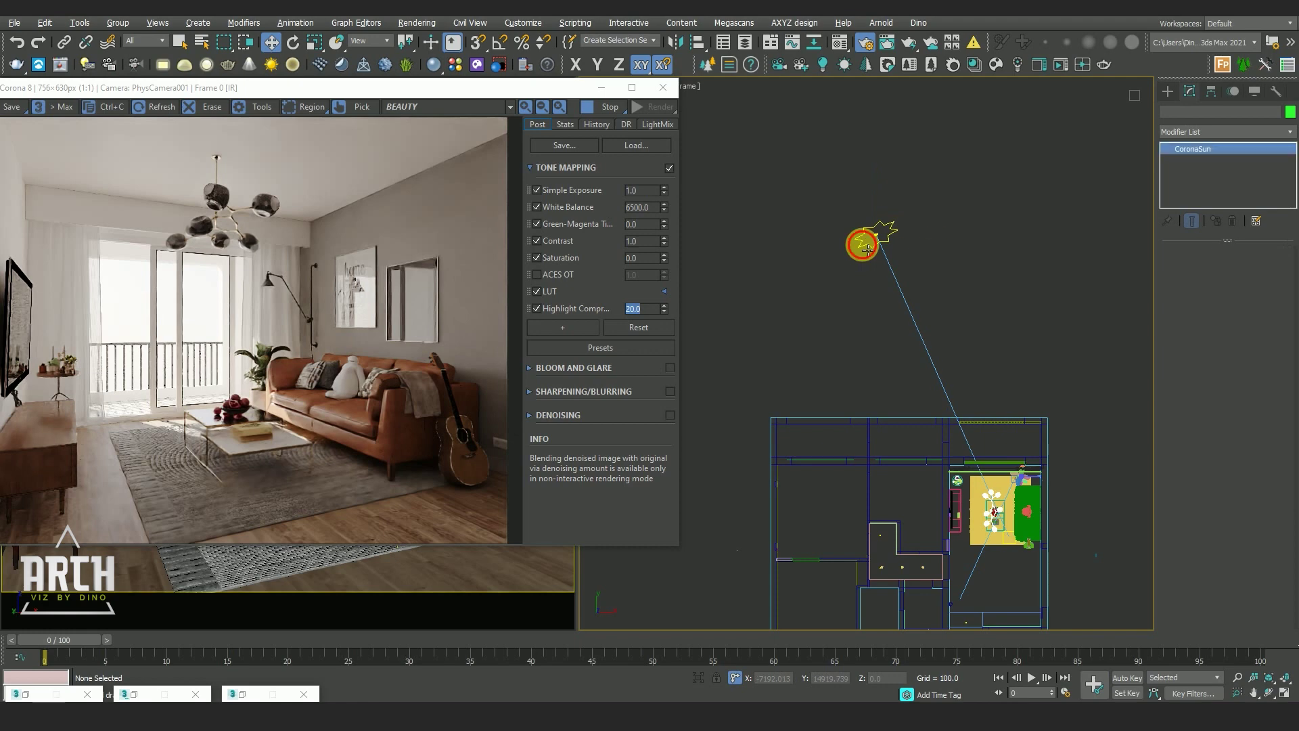
{"action": "key", "text": "f"}
{"action": "scroll", "coordinate": [981, 342], "scroll_direction": "down", "scroll_amount": 3}
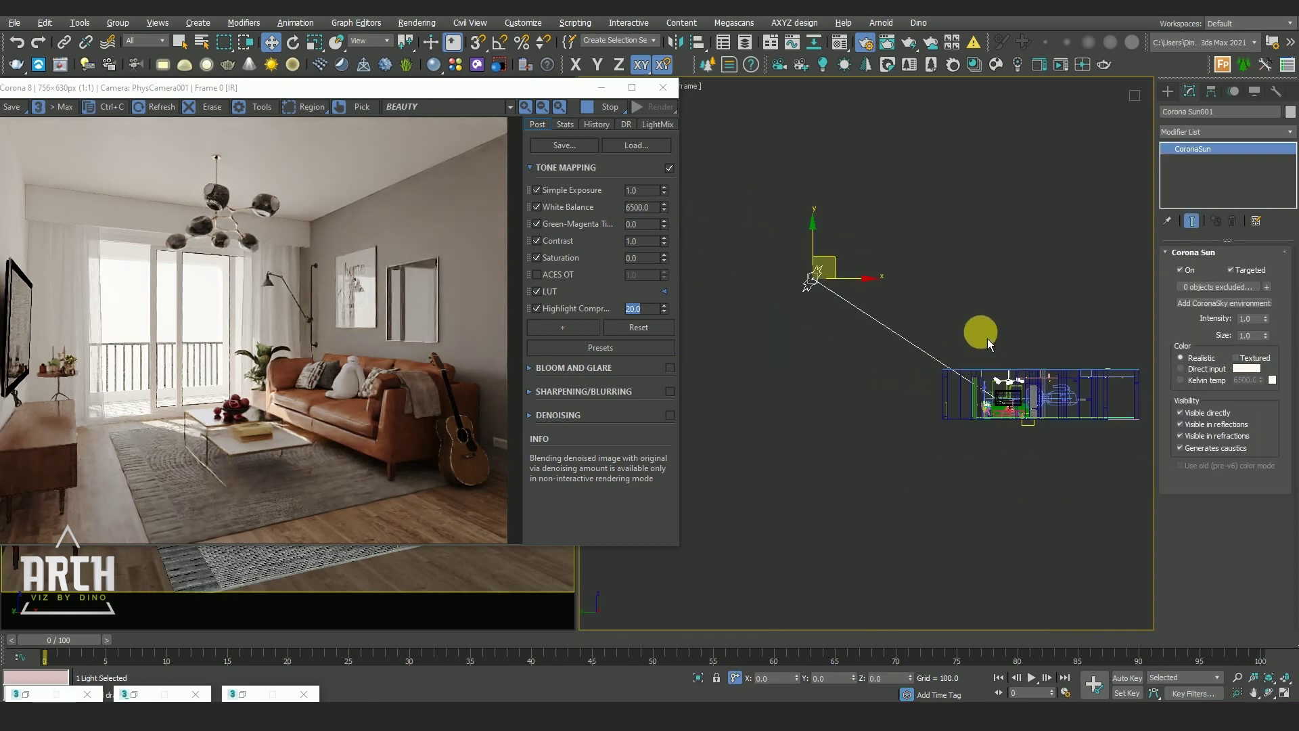
- Lower the Corona sun in the Front view, then return to the Top view
{"action": "left_click_drag", "start_coordinate": [804, 249], "coordinate": [818, 273]}
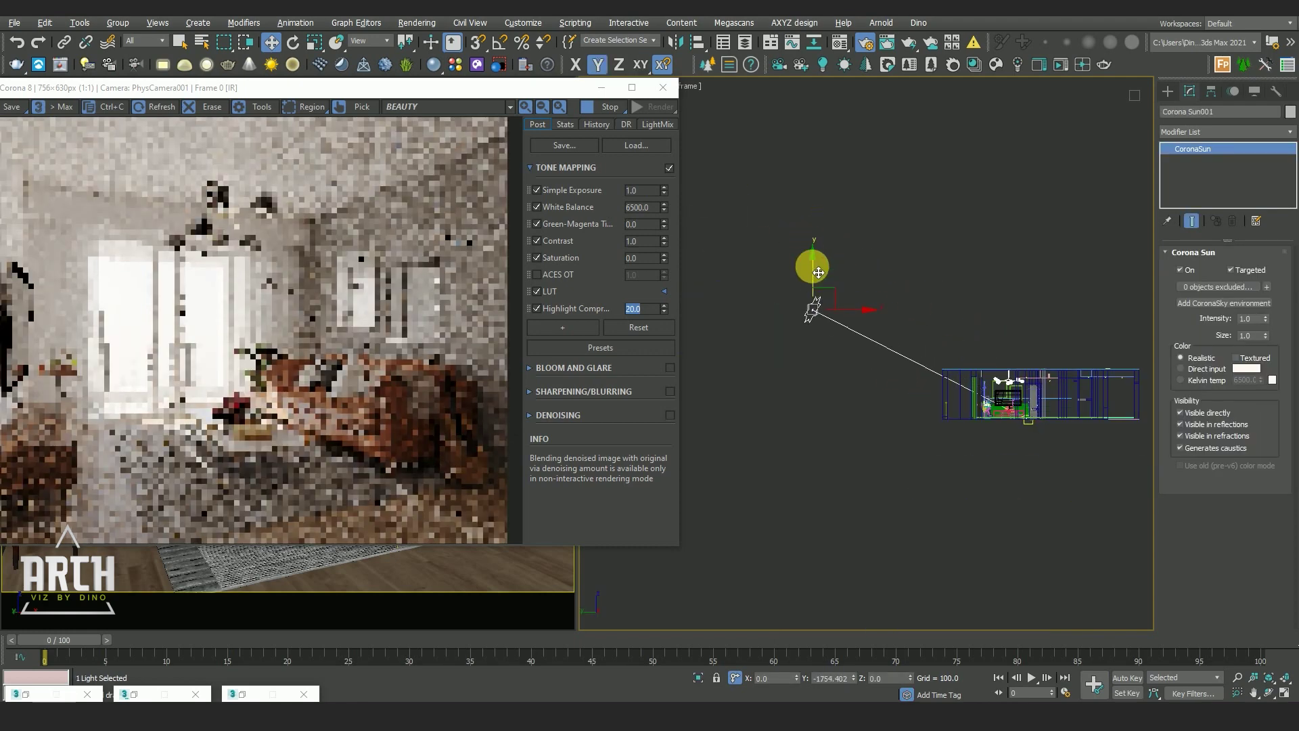
{"action": "key", "text": "t"}
{"action": "scroll", "coordinate": [882, 306], "scroll_direction": "down", "scroll_amount": 2}
{"action": "scroll", "coordinate": [912, 318], "scroll_direction": "up", "scroll_amount": 2}
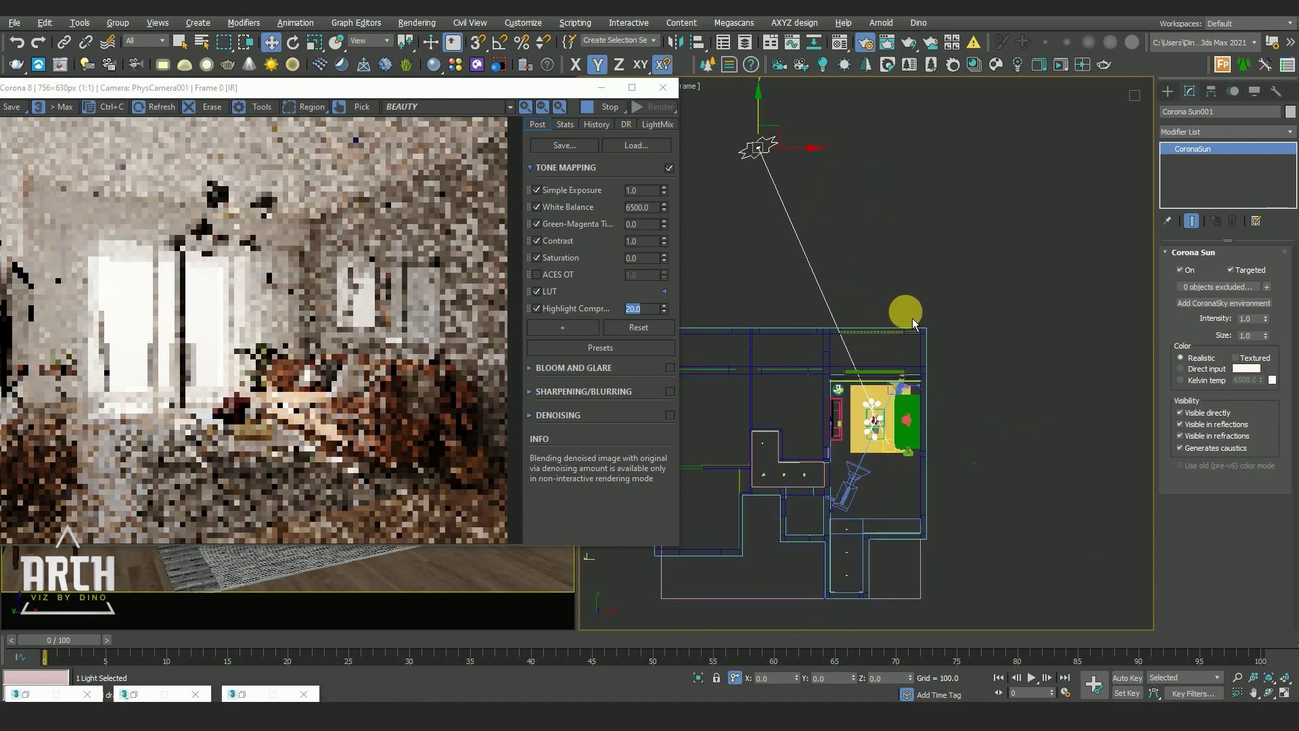
- Move the sun's target to shift the light, then slide the sun sideways along X
{"action": "right_click", "coordinate": [912, 298]}
{"action": "left_click", "coordinate": [887, 275]}
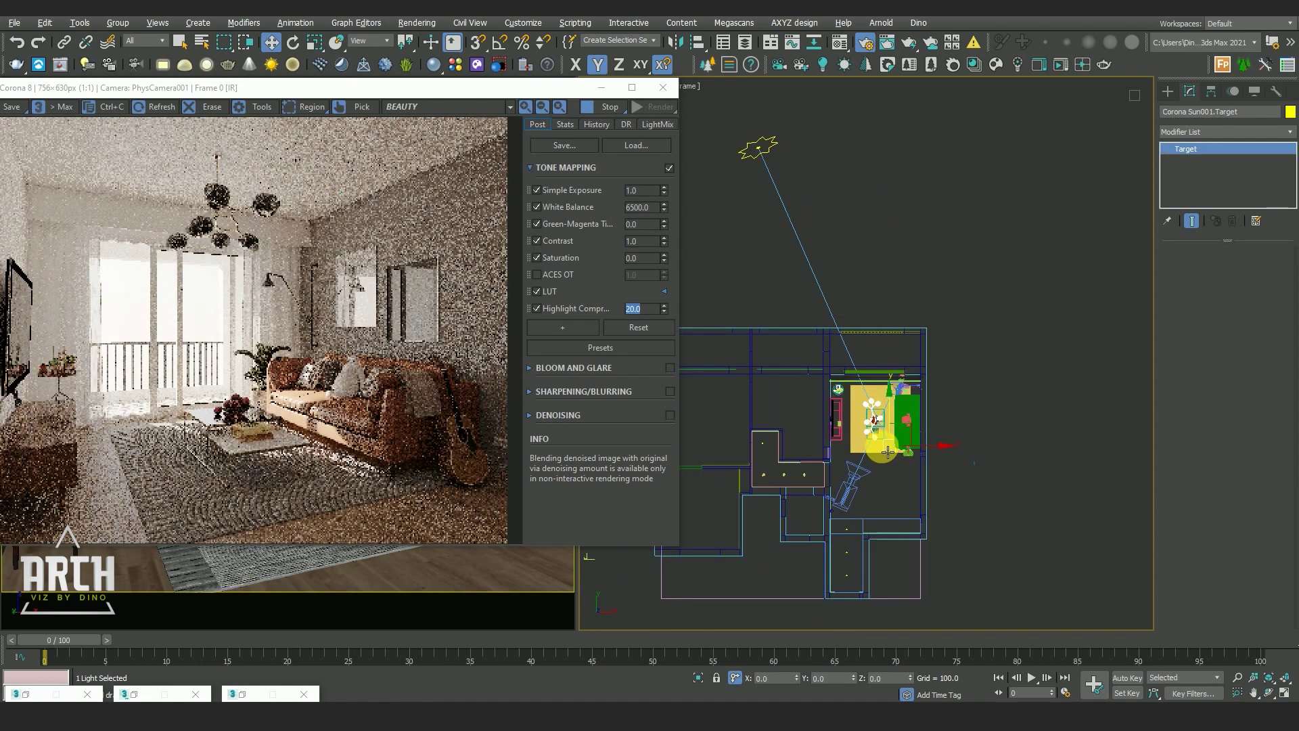
{"action": "scroll", "coordinate": [910, 433], "scroll_direction": "up", "scroll_amount": 2}
{"action": "left_click_drag", "start_coordinate": [910, 433], "coordinate": [922, 483]}
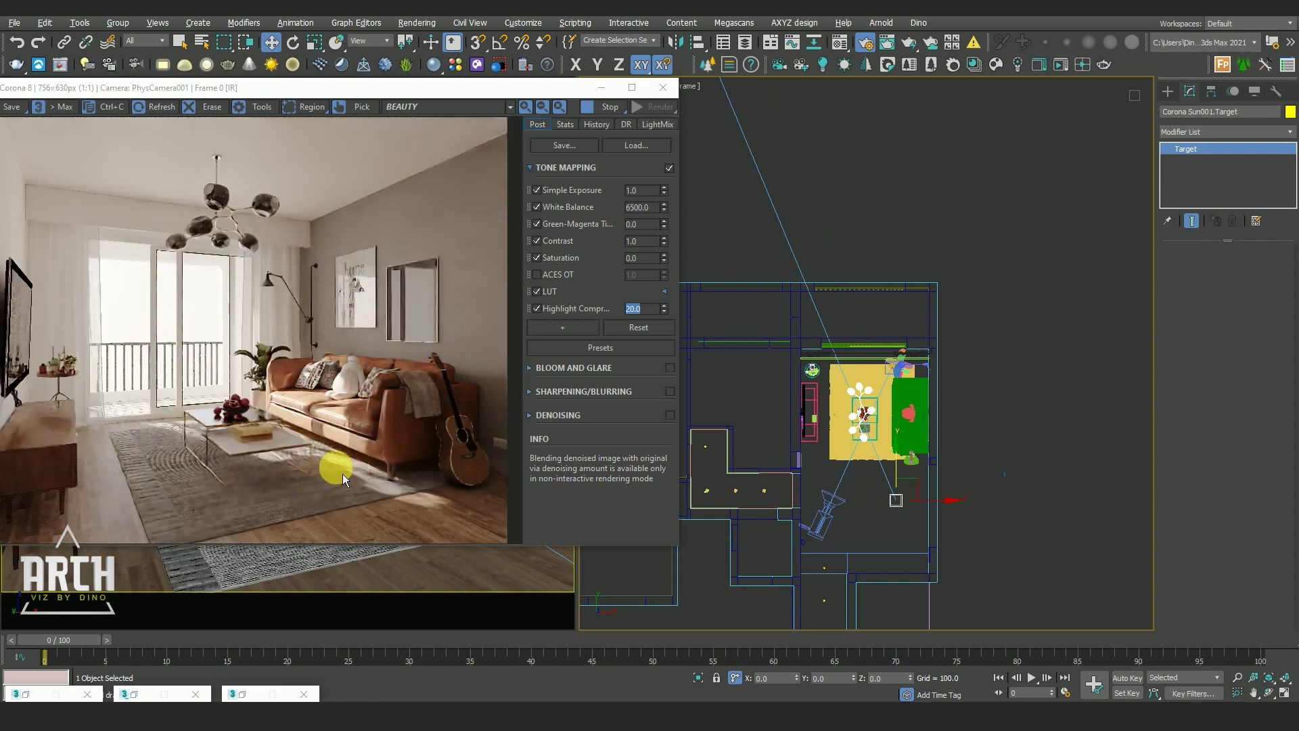
{"action": "scroll", "coordinate": [445, 518], "scroll_direction": "up", "scroll_amount": 1}
{"action": "scroll", "coordinate": [445, 507], "scroll_direction": "down", "scroll_amount": 1}
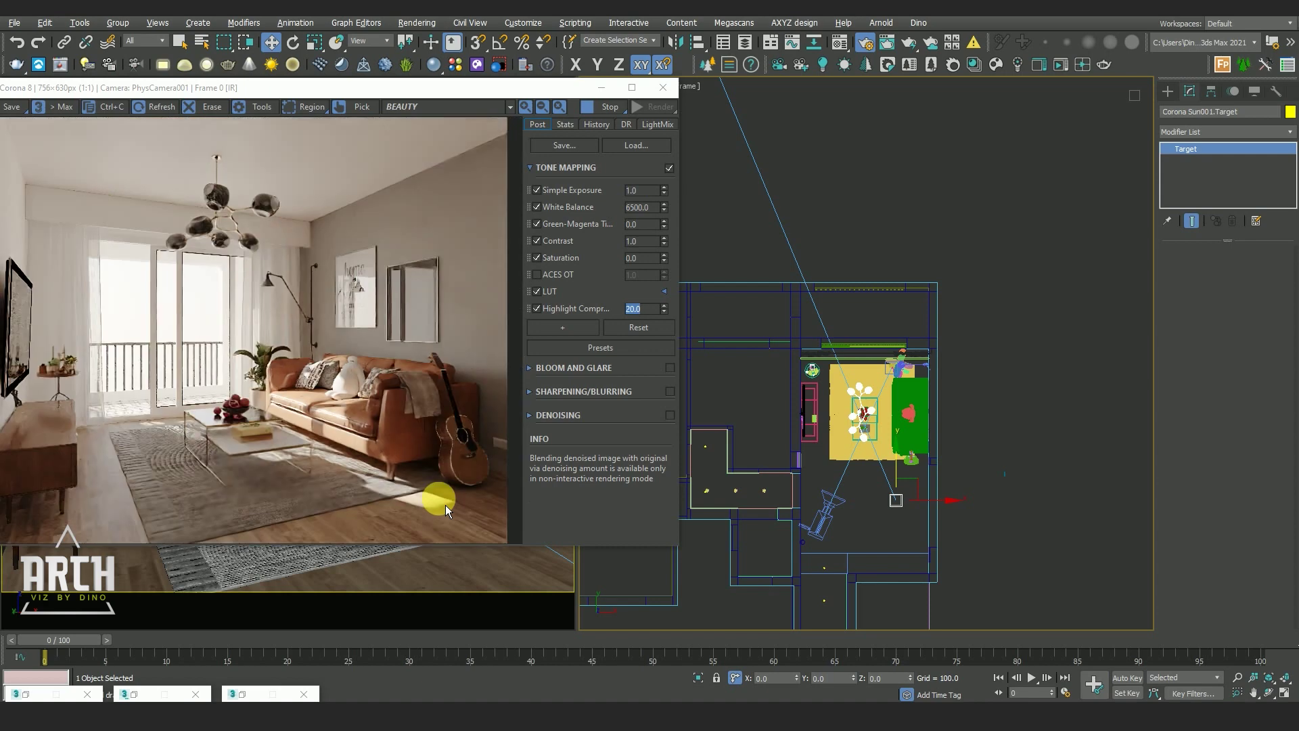
{"action": "scroll", "coordinate": [907, 494], "scroll_direction": "down", "scroll_amount": 2}
{"action": "left_click", "coordinate": [789, 166]}
{"action": "left_click_drag", "start_coordinate": [792, 167], "coordinate": [826, 163]}
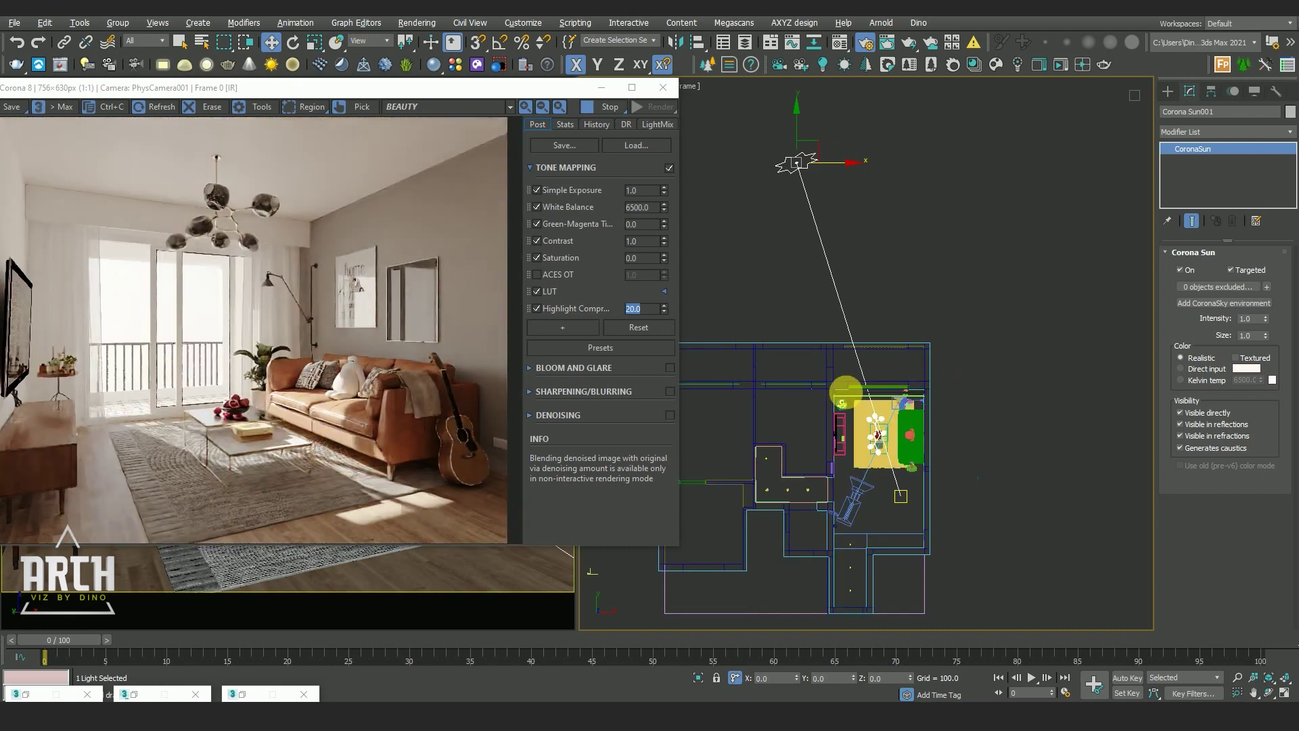
- Reselect Corona Sun001 and raise its Size to 10.0 for softer shadow edges
{"action": "left_click", "coordinate": [849, 223]}
{"action": "left_click", "coordinate": [809, 161]}
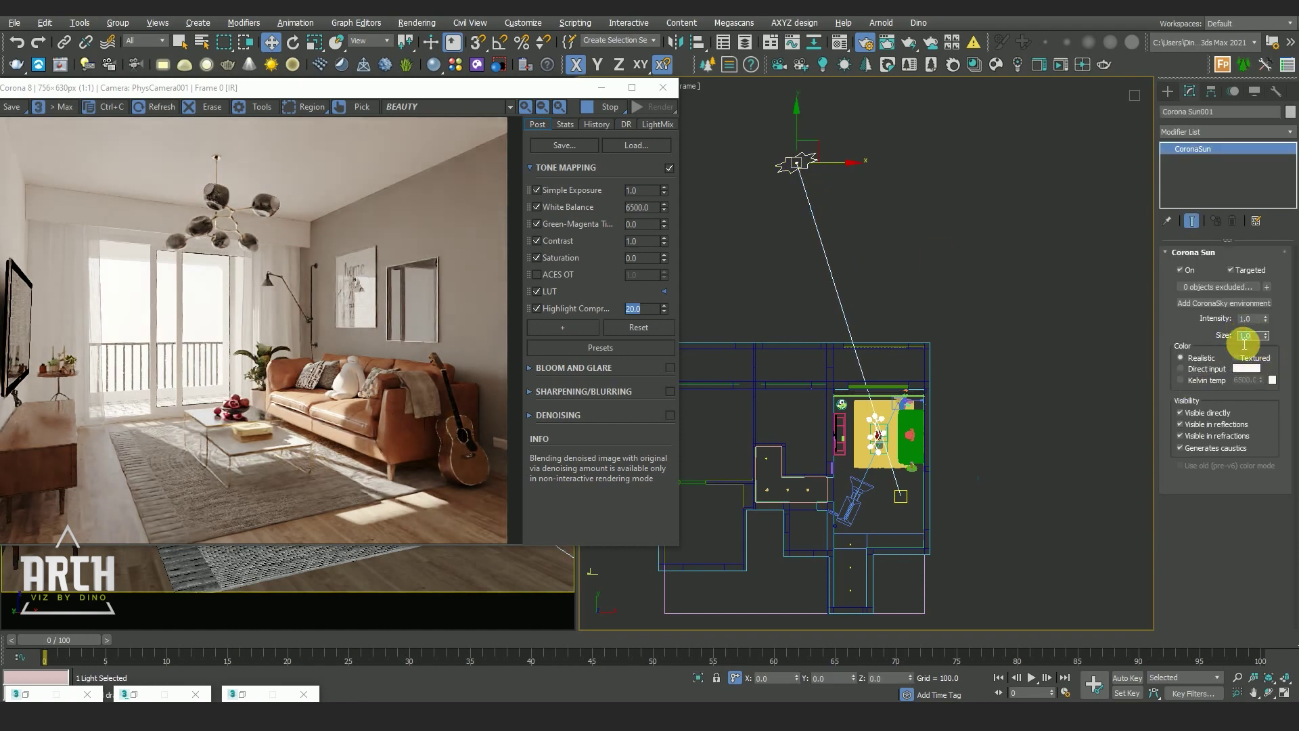
{"action": "scroll", "coordinate": [439, 512], "scroll_direction": "up", "scroll_amount": 1}
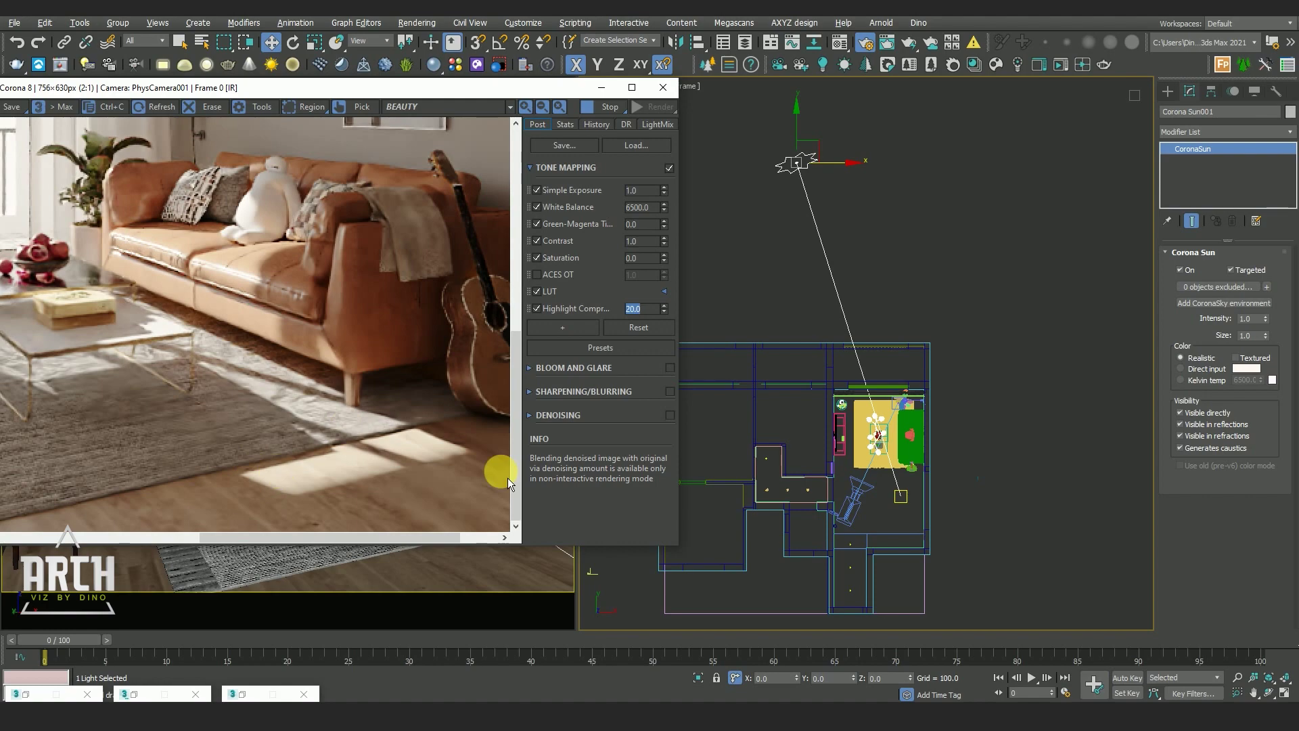
{"action": "double_click", "coordinate": [1257, 336]}
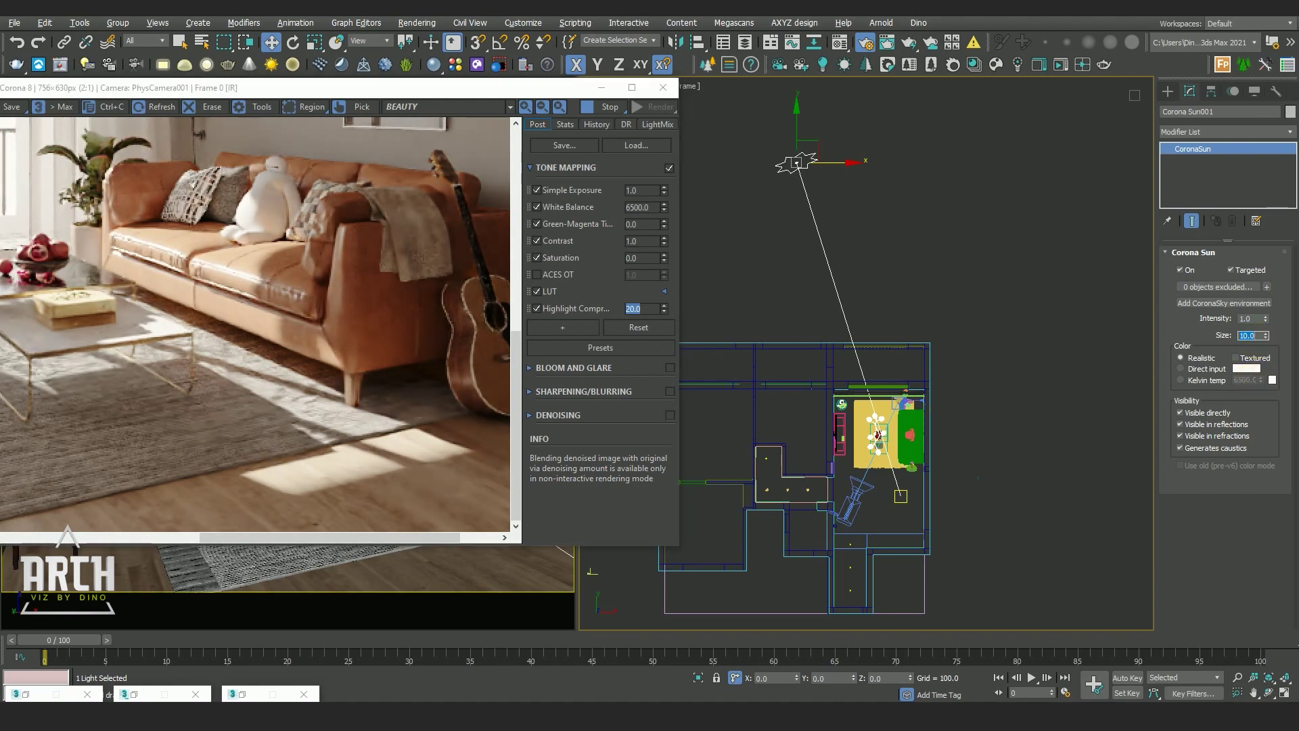
{"action": "left_click", "coordinate": [1261, 340]}
{"action": "scroll", "coordinate": [388, 522], "scroll_direction": "down", "scroll_amount": 1}
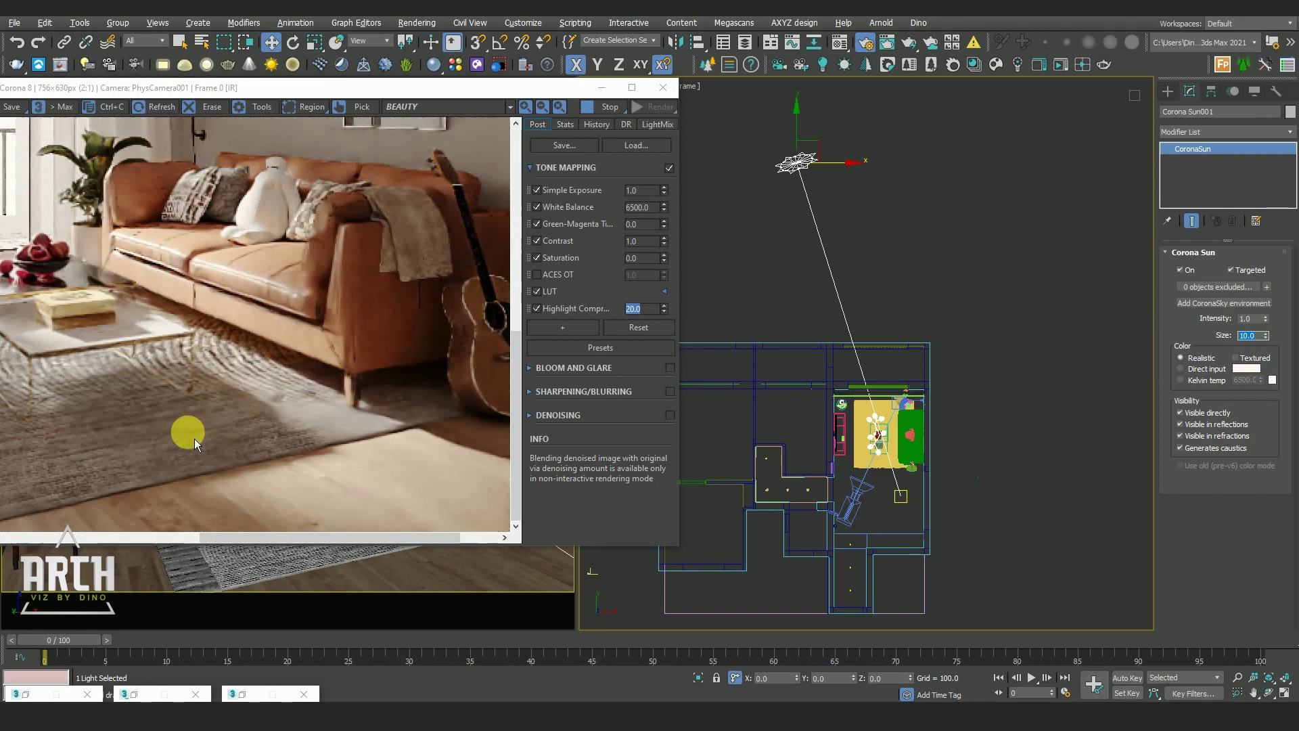
{"action": "scroll", "coordinate": [457, 528], "scroll_direction": "up", "scroll_amount": 1}
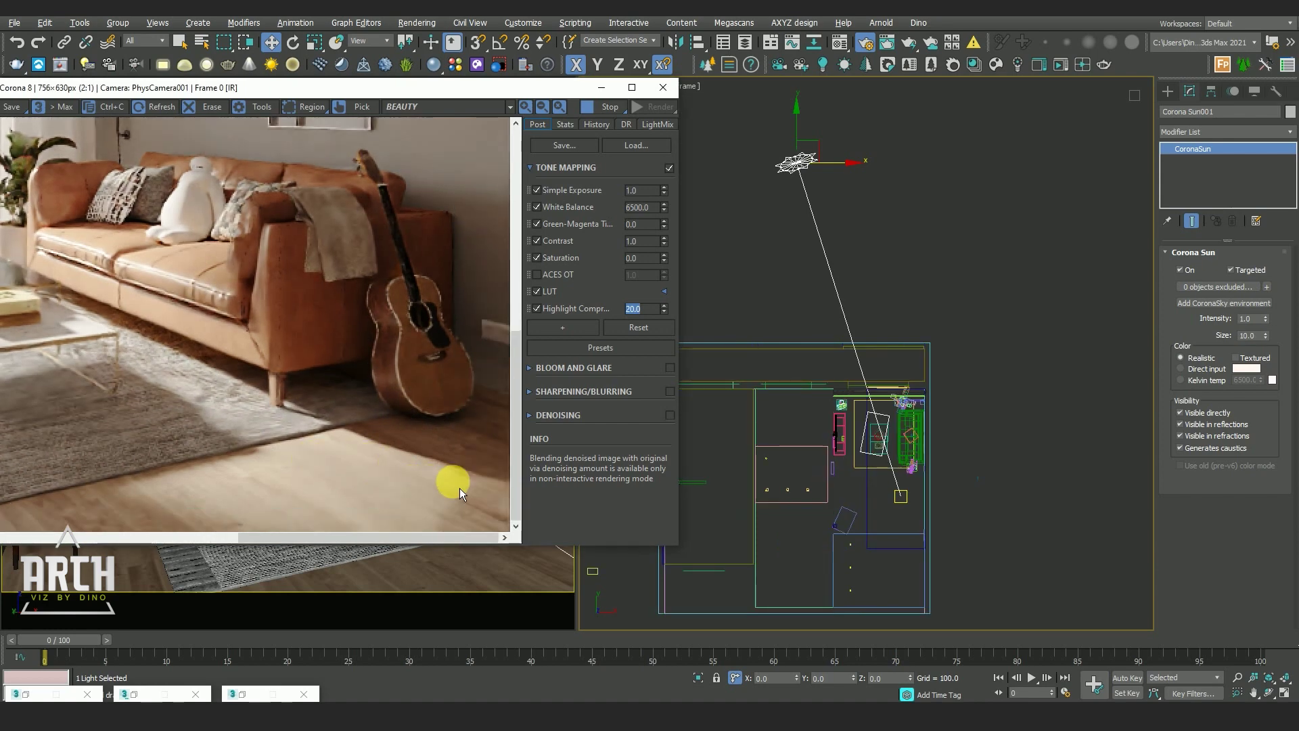
{"action": "scroll", "coordinate": [460, 489], "scroll_direction": "down", "scroll_amount": 1}
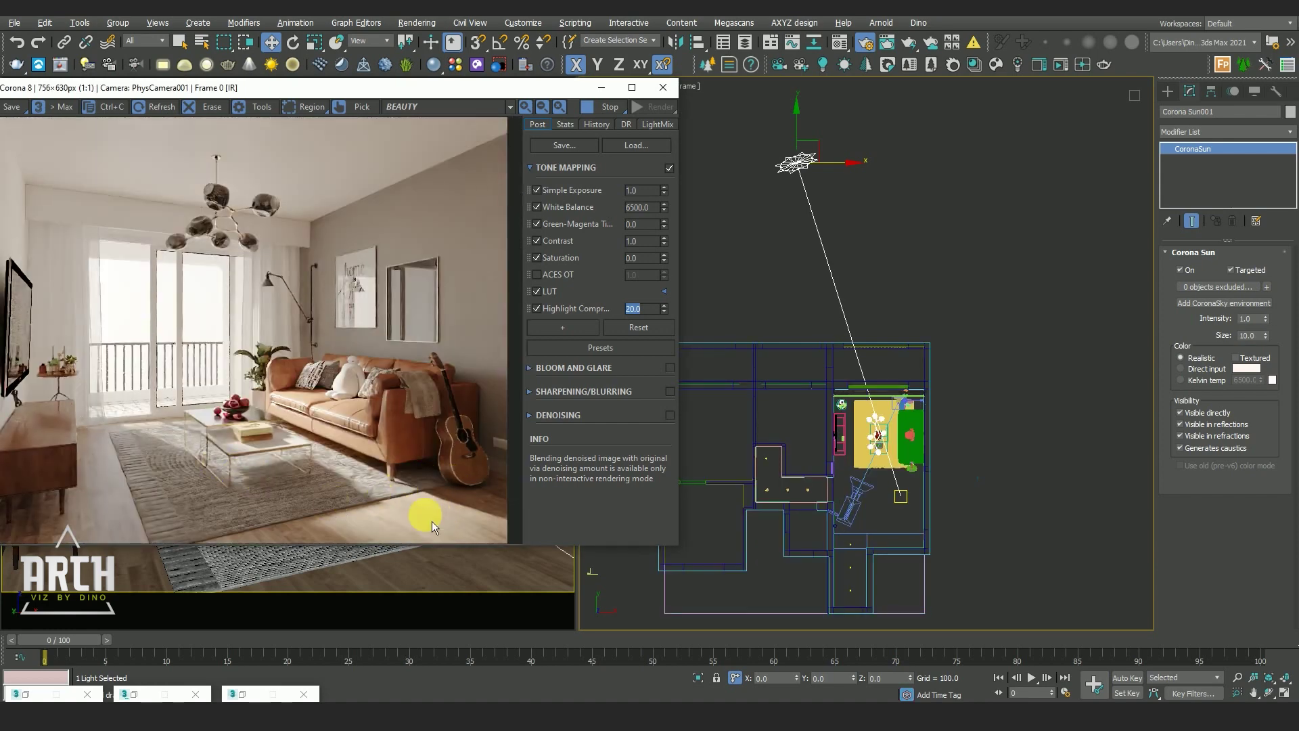
{"action": "middle_click_drag", "start_coordinate": [956, 318], "coordinate": [957, 293]}
- Move Corona Sun001.Target up-left to re-aim the sunlight, then reselect the sun
{"action": "right_click", "coordinate": [942, 281]}
{"action": "left_click", "coordinate": [943, 274]}
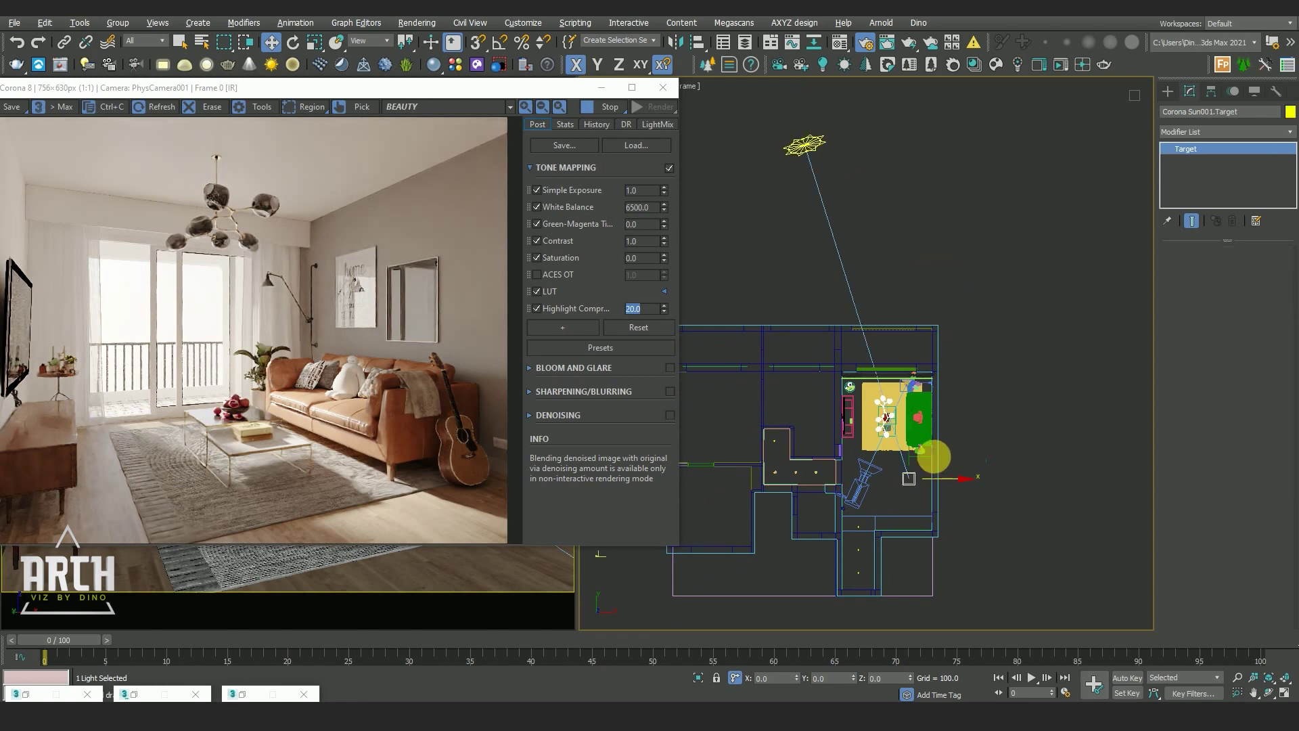
{"action": "left_click_drag", "start_coordinate": [937, 459], "coordinate": [927, 434]}
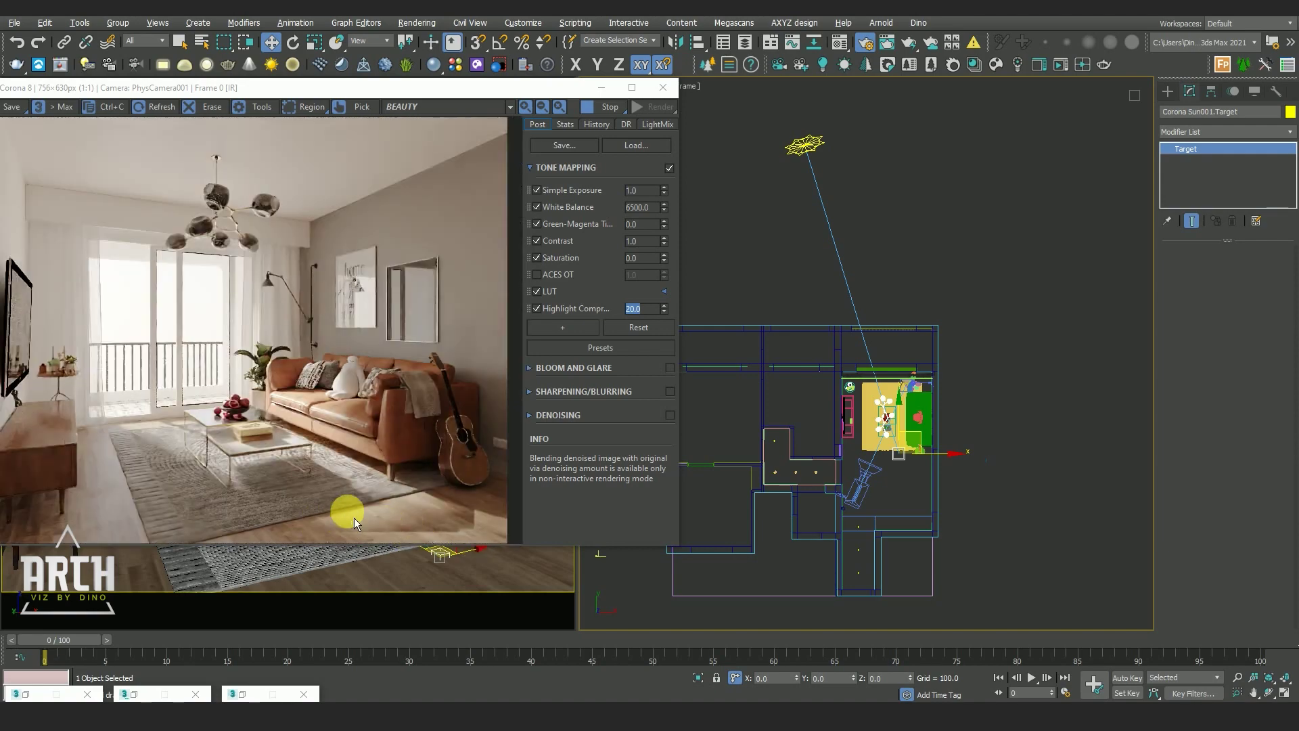
{"action": "left_click", "coordinate": [803, 144]}
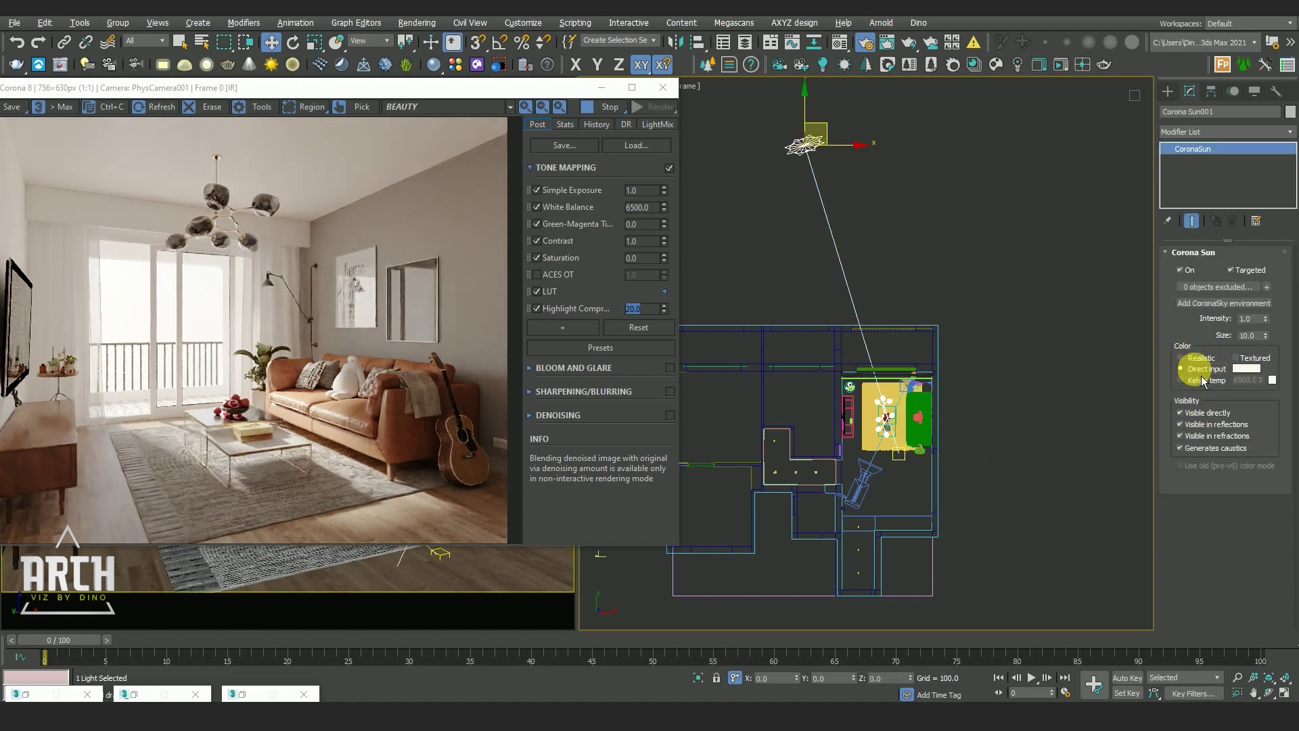
- Switch the sun's Color to Direct input and bring up its Color Selector
{"action": "left_click", "coordinate": [1203, 379]}
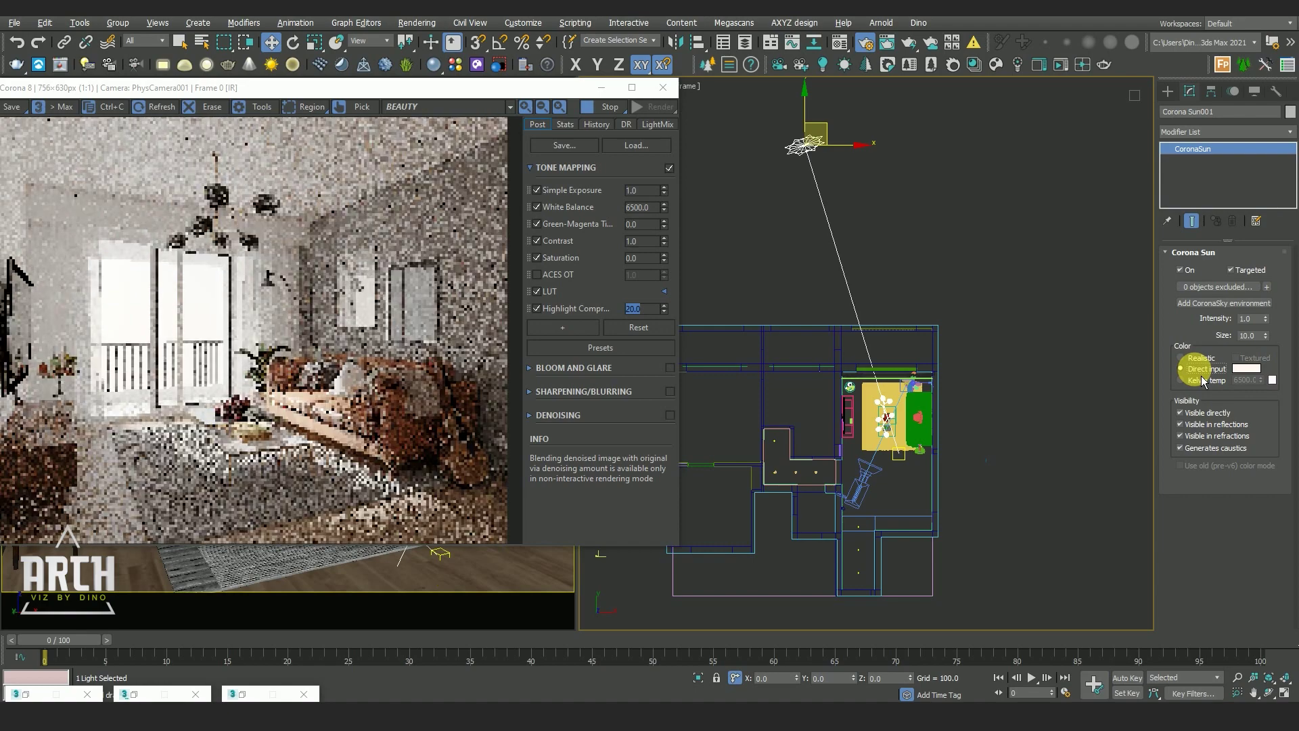
{"action": "left_click", "coordinate": [1250, 369]}
{"action": "scroll", "coordinate": [236, 345], "scroll_direction": "up", "scroll_amount": 2}
{"action": "scroll", "coordinate": [235, 339], "scroll_direction": "down", "scroll_amount": 2}
{"action": "left_click", "coordinate": [1247, 369]}
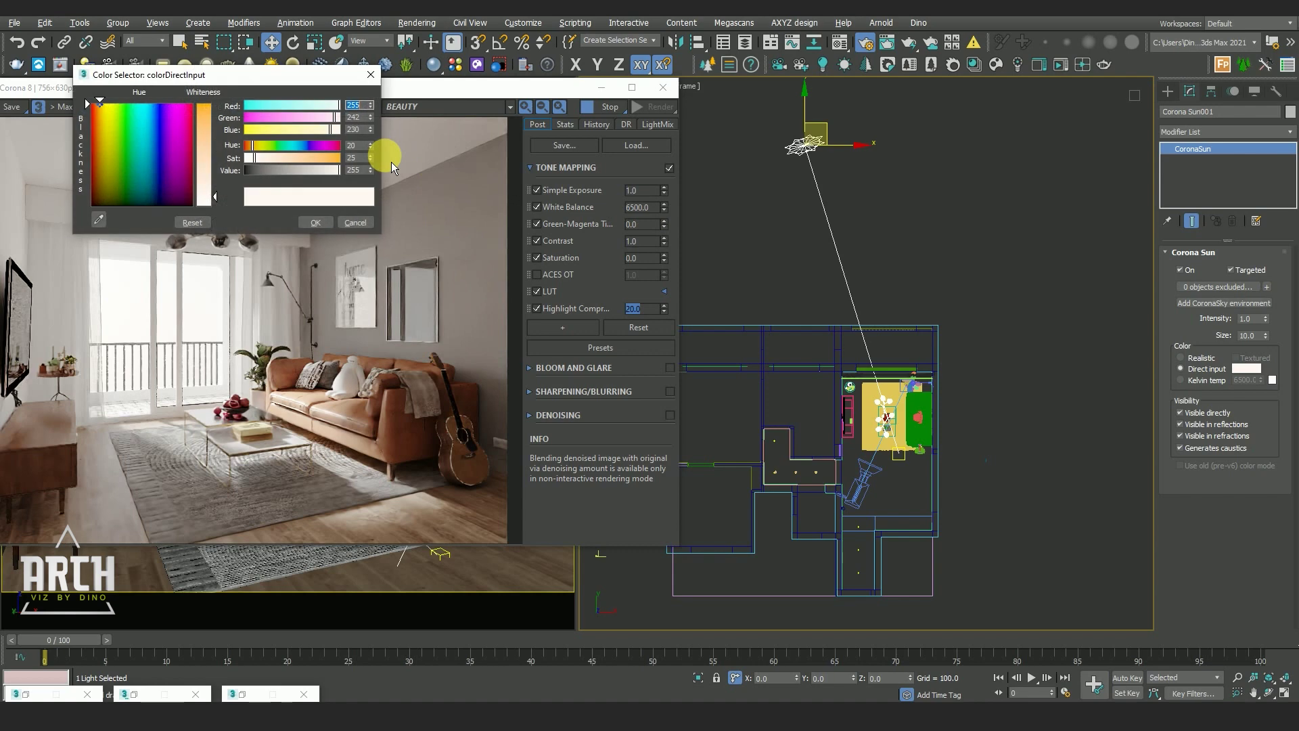
- Try warmer and whiter tints, then settle on the pale warm RGB 255, 242, 230
{"action": "left_click", "coordinate": [213, 140]}
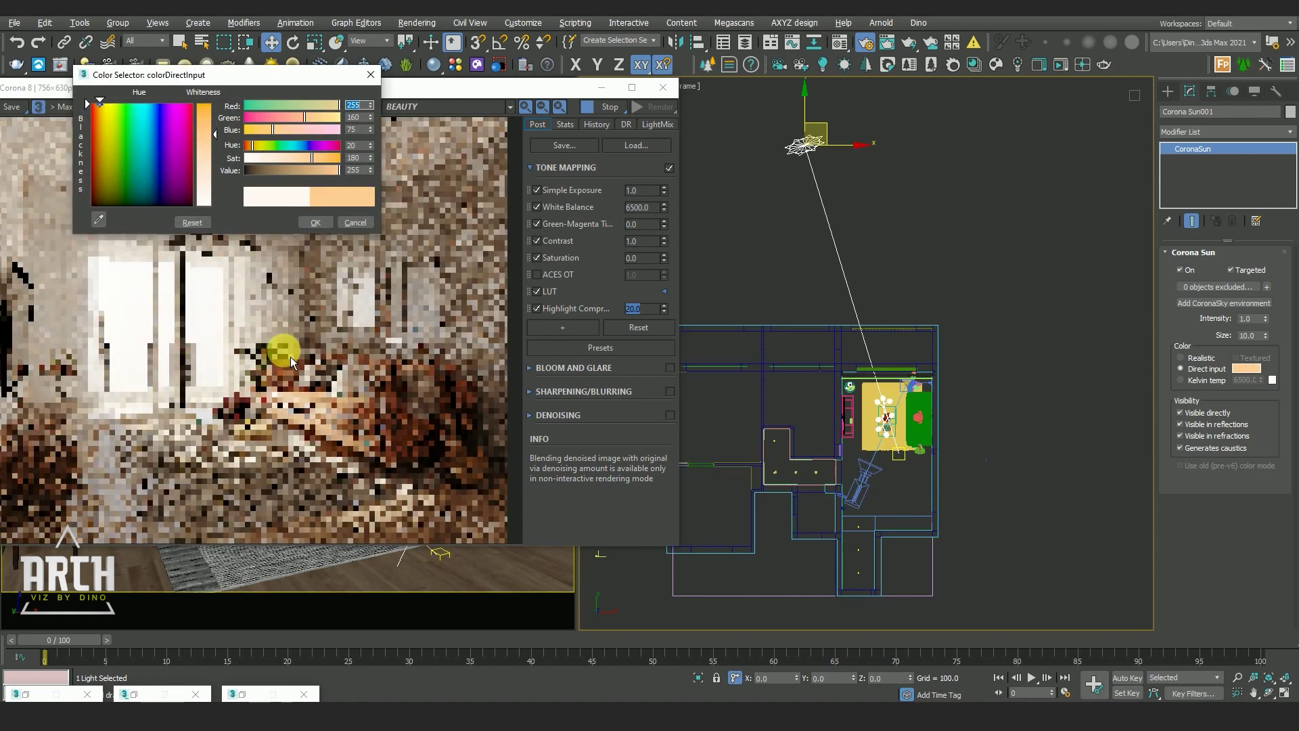
{"action": "mouse_move", "coordinate": [183, 209]}
{"action": "left_mouse_down"}
{"action": "mouse_move", "coordinate": [192, 203]}
{"action": "mouse_move", "coordinate": [217, 244]}
{"action": "left_mouse_up"}
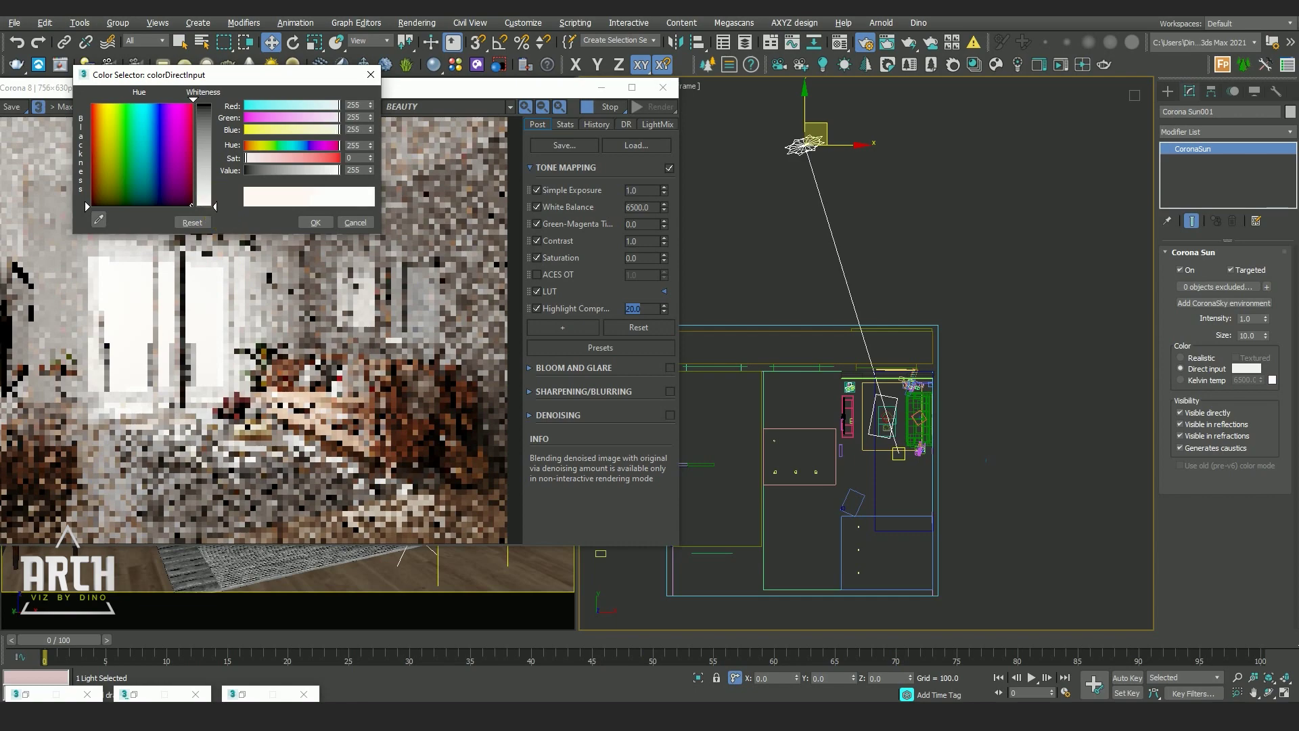
{"action": "left_click", "coordinate": [350, 342]}
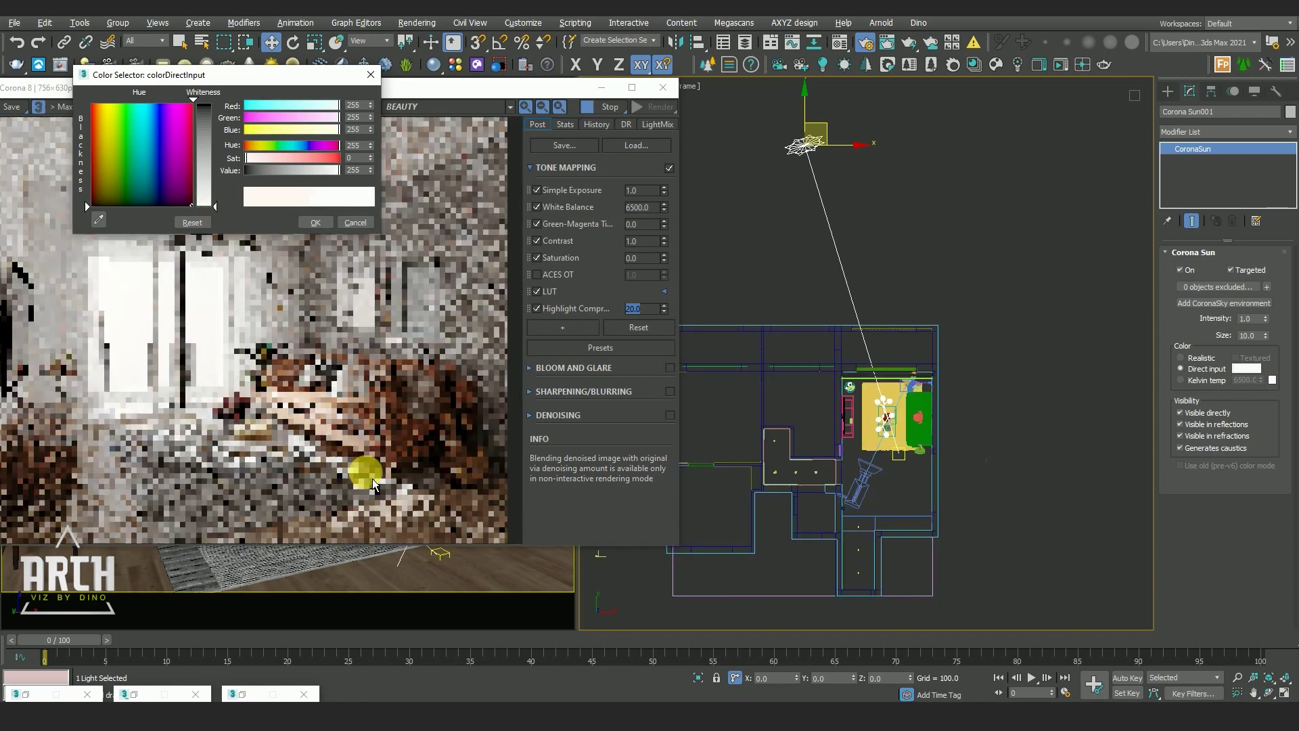
{"action": "left_click", "coordinate": [204, 226]}
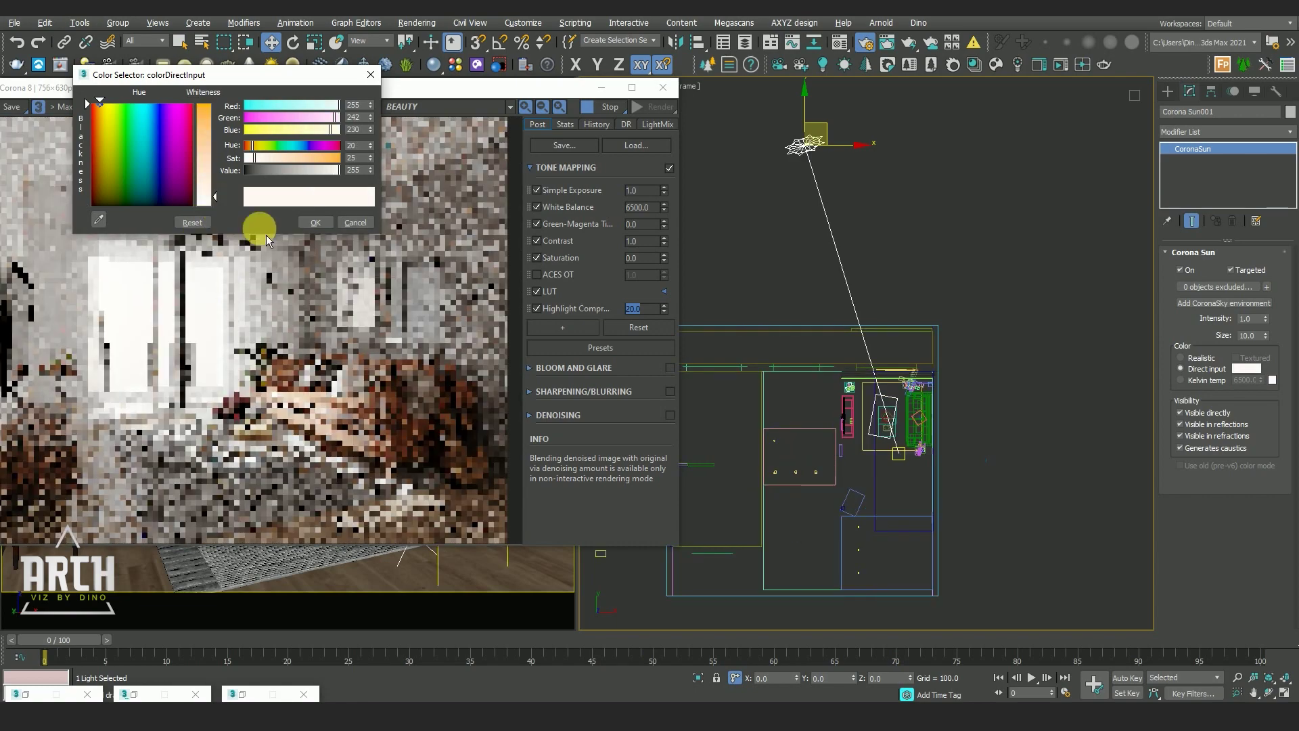
{"action": "left_click", "coordinate": [315, 223]}
{"action": "scroll", "coordinate": [379, 439], "scroll_direction": "up", "scroll_amount": 2}
{"action": "scroll", "coordinate": [379, 440], "scroll_direction": "down", "scroll_amount": 2}
{"action": "scroll", "coordinate": [124, 347], "scroll_direction": "up", "scroll_amount": 1}
{"action": "scroll", "coordinate": [376, 154], "scroll_direction": "down", "scroll_amount": 1}
- Preview the alpha channel in the Corona VFB, return to the beauty pass, and nudge the window right
{"action": "left_click", "coordinate": [406, 107]}
{"action": "left_click", "coordinate": [407, 141]}
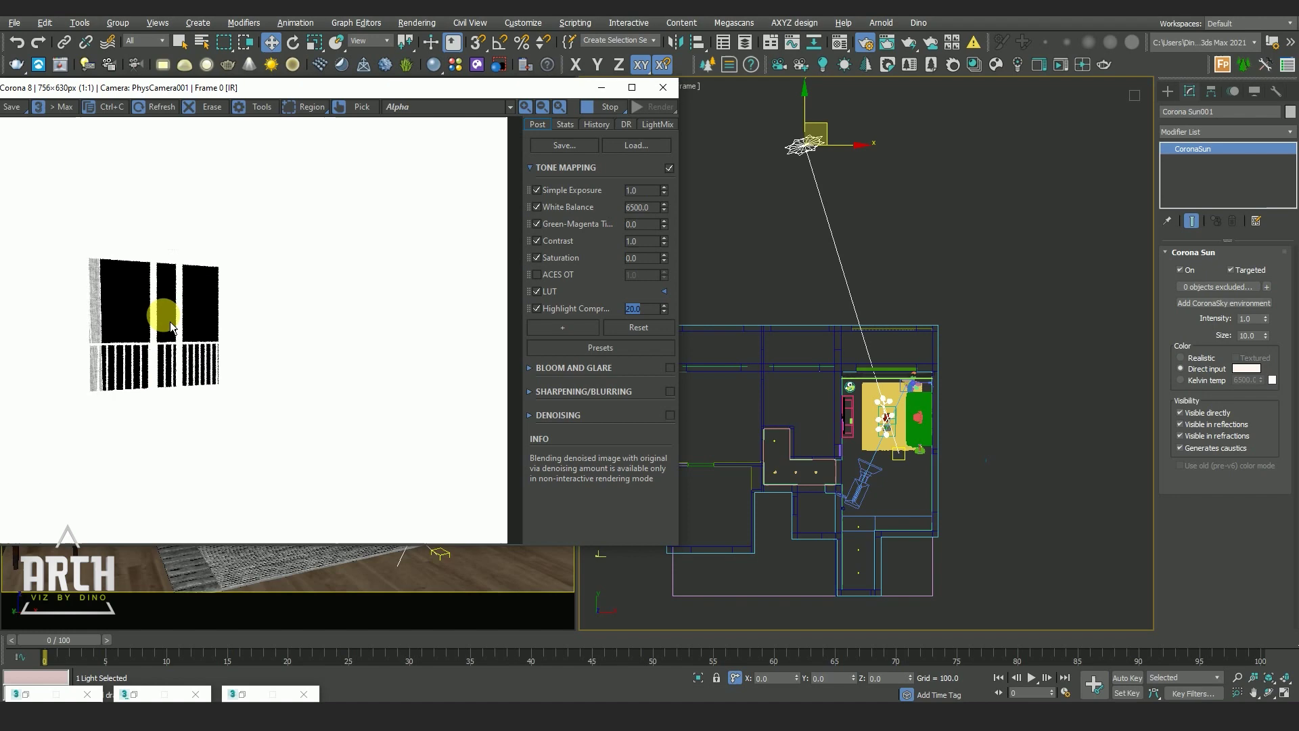
{"action": "left_click", "coordinate": [409, 108]}
{"action": "scroll", "coordinate": [204, 304], "scroll_direction": "up", "scroll_amount": 1}
{"action": "scroll", "coordinate": [210, 314], "scroll_direction": "down", "scroll_amount": 1}
{"action": "scroll", "coordinate": [159, 386], "scroll_direction": "up", "scroll_amount": 1}
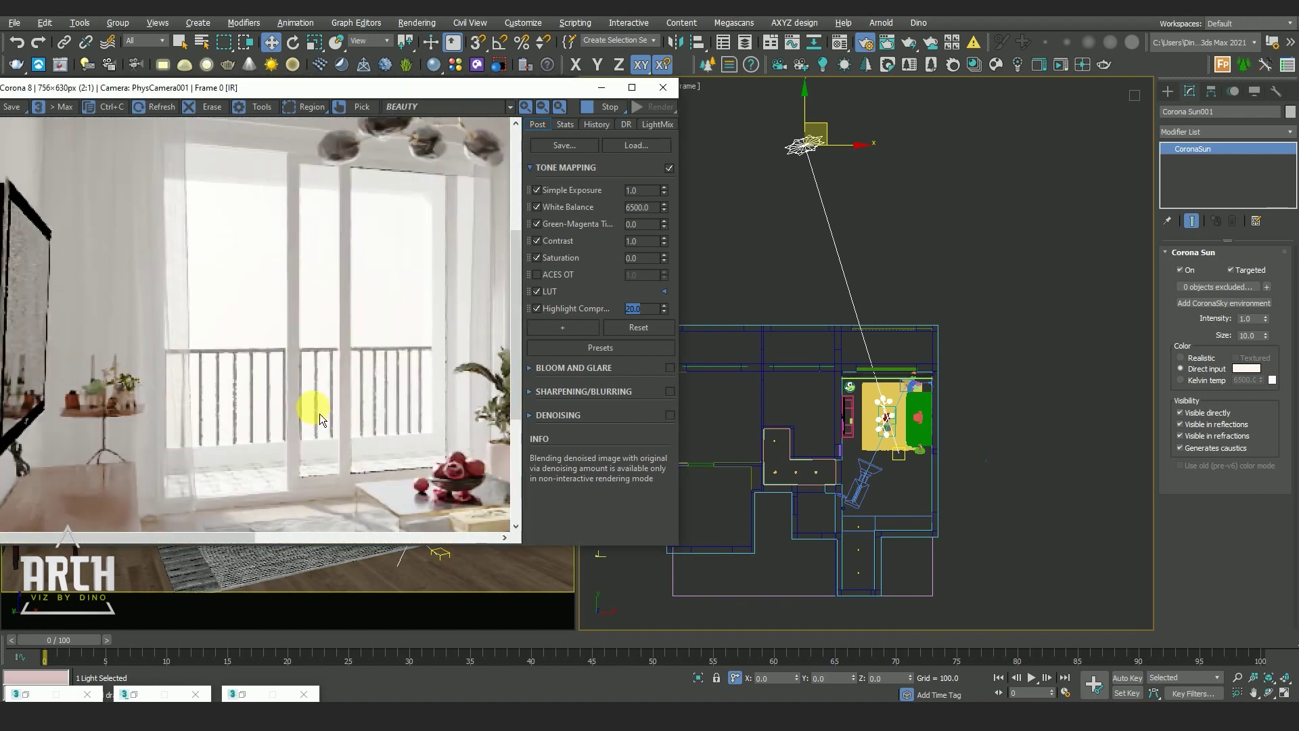
{"action": "scroll", "coordinate": [319, 413], "scroll_direction": "down", "scroll_amount": 1}
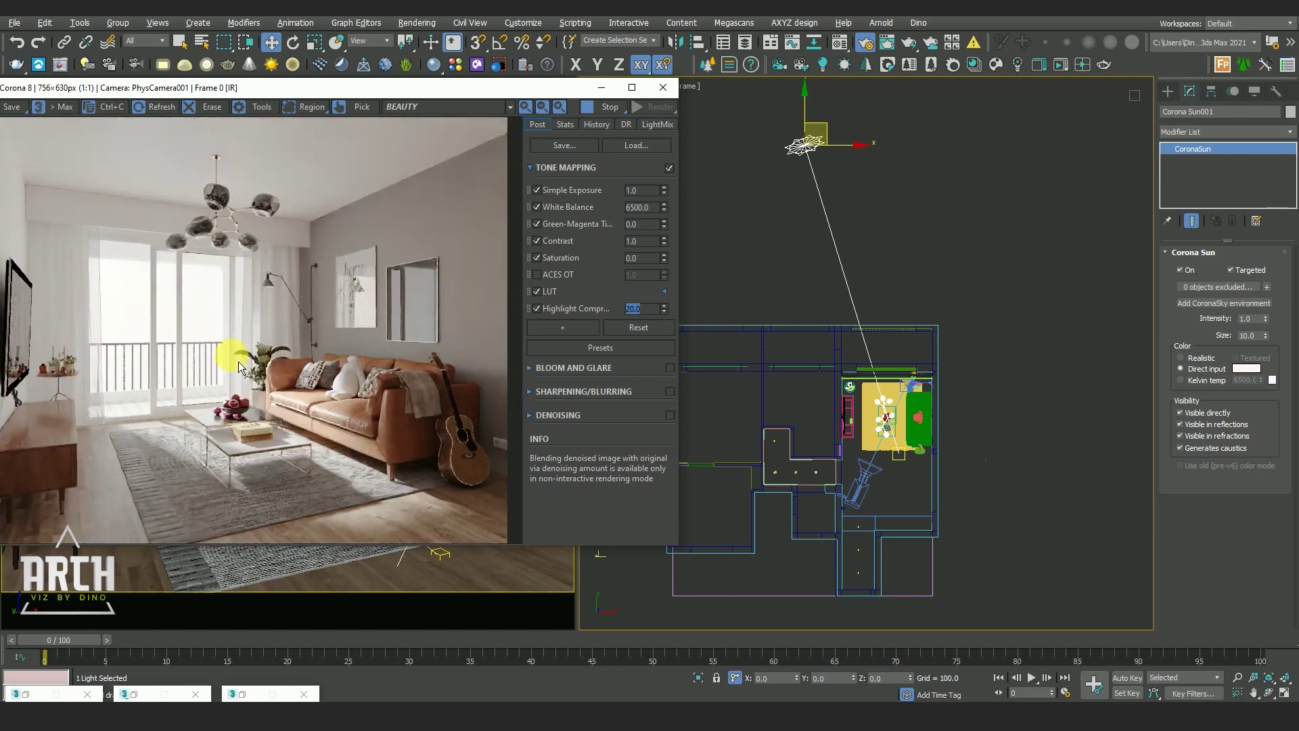
{"action": "left_click_drag", "start_coordinate": [273, 94], "coordinate": [306, 94]}
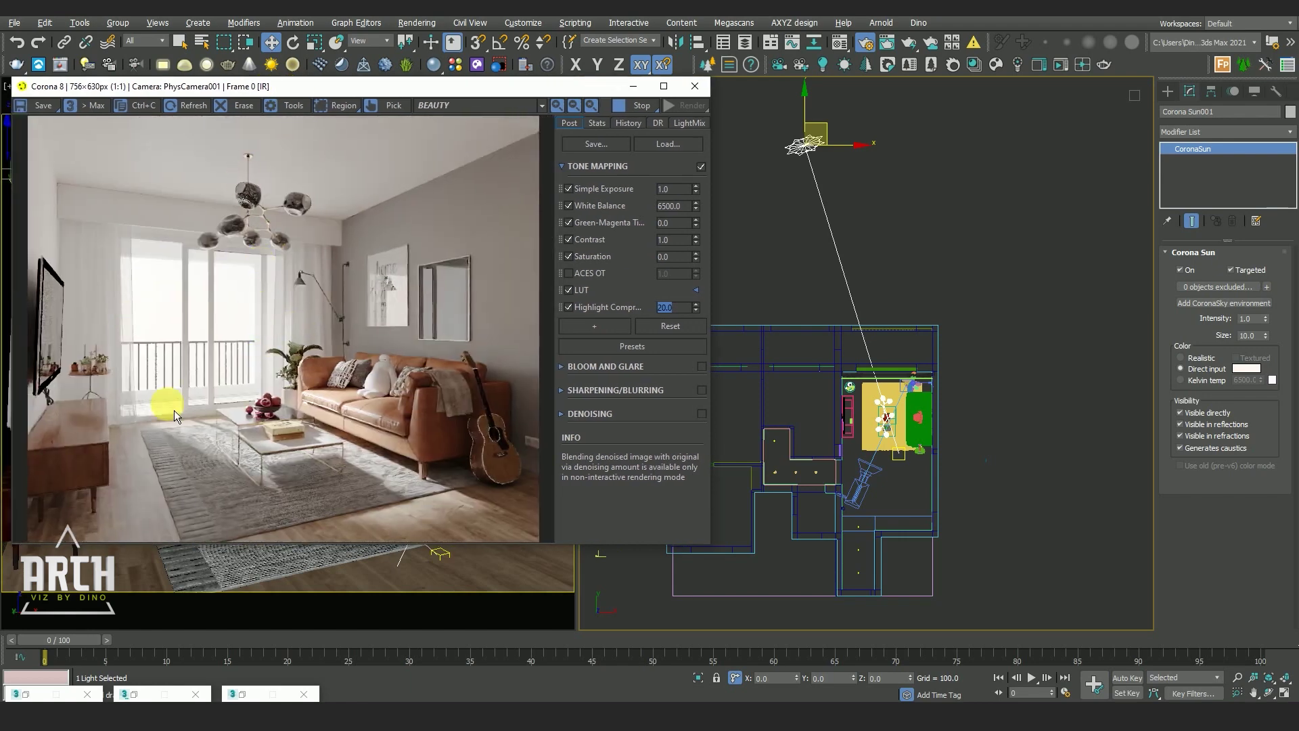
- Reset Simple Exposure to 0.0 and raise Contrast to 2.0, viewing the render at 1:1
{"action": "right_click", "coordinate": [696, 191]}
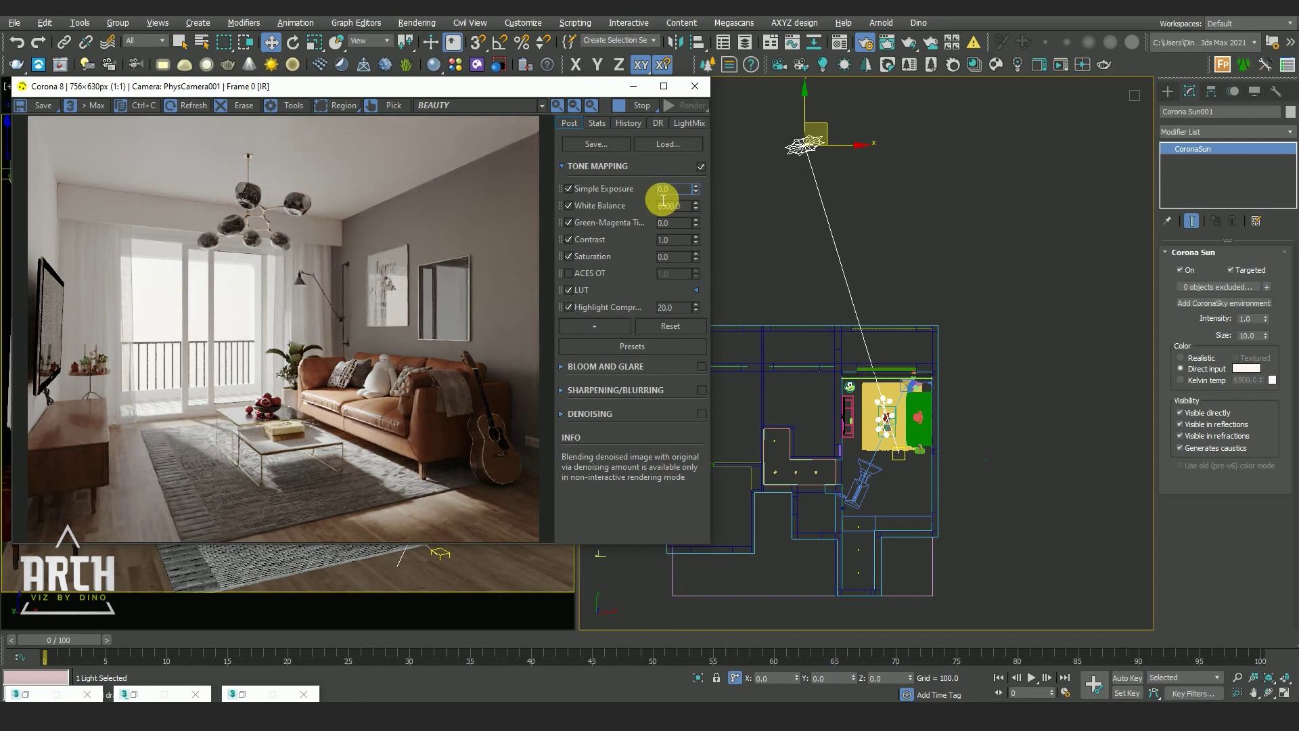
{"action": "left_click", "coordinate": [680, 240]}
{"action": "type", "text": "2"}
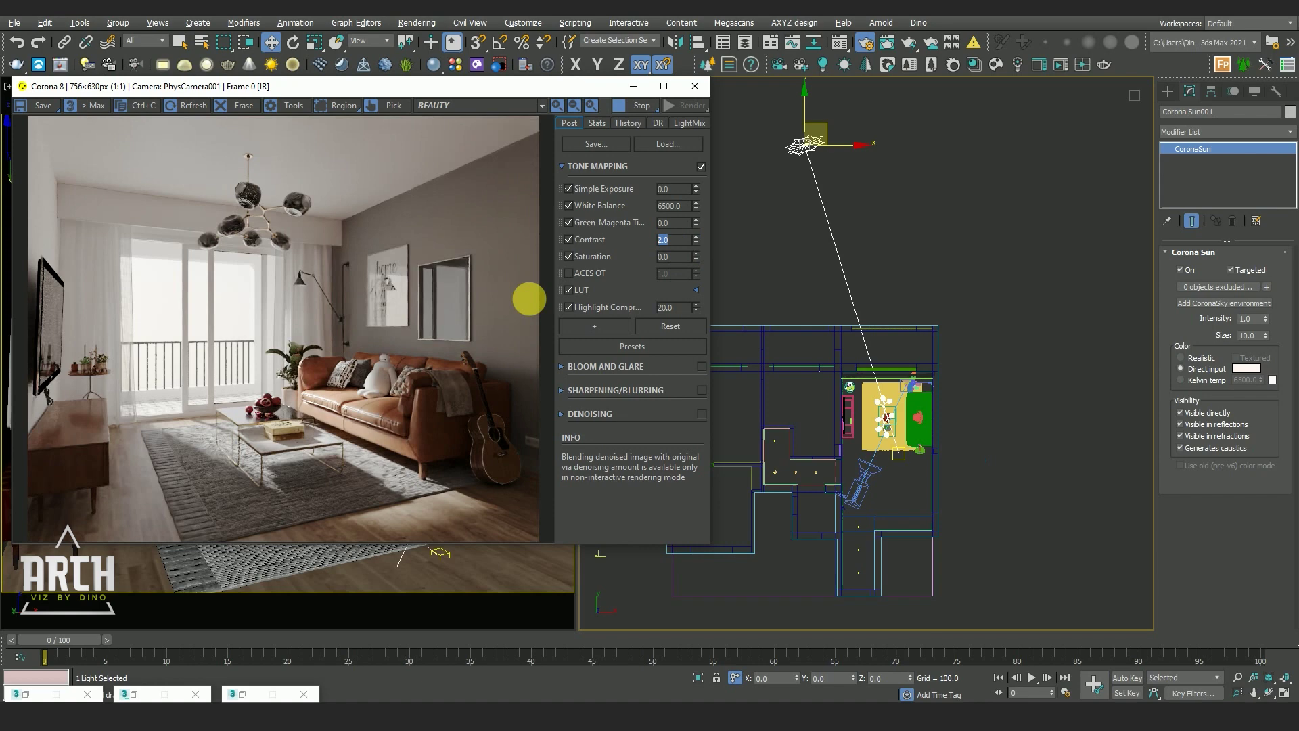
{"action": "scroll", "coordinate": [363, 371], "scroll_direction": "up", "scroll_amount": 2}
{"action": "double_click", "coordinate": [96, 230]}
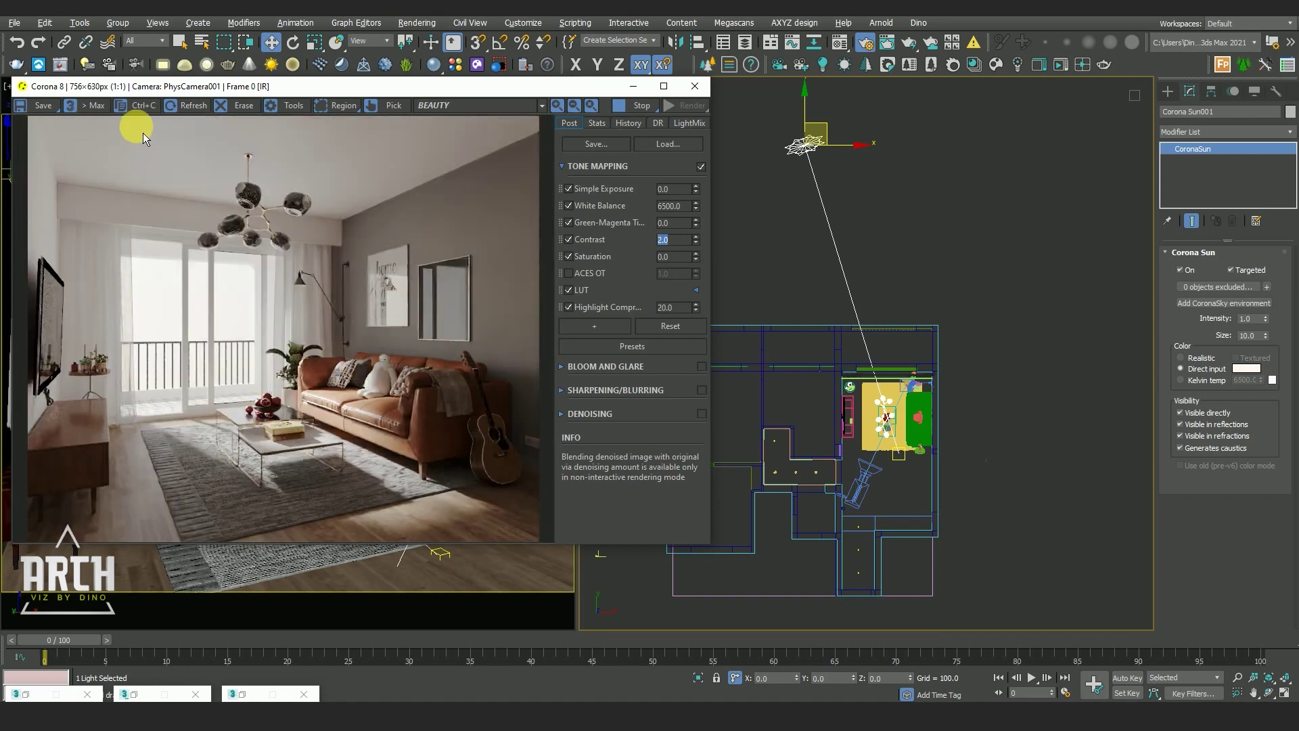
{"action": "left_click_drag", "start_coordinate": [144, 97], "coordinate": [164, 92]}
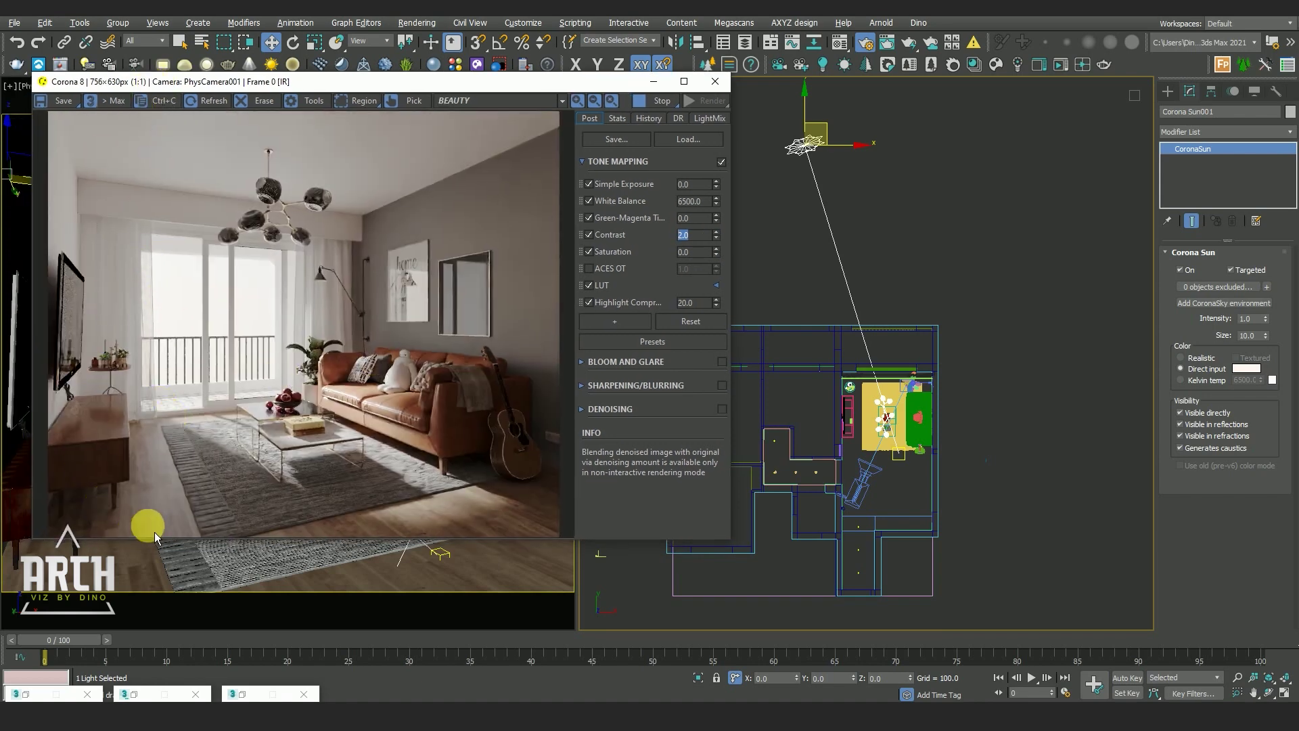
{"action": "scroll", "coordinate": [244, 466], "scroll_direction": "up", "scroll_amount": 2}
{"action": "double_click", "coordinate": [284, 449]}
{"action": "left_click", "coordinate": [781, 251]}
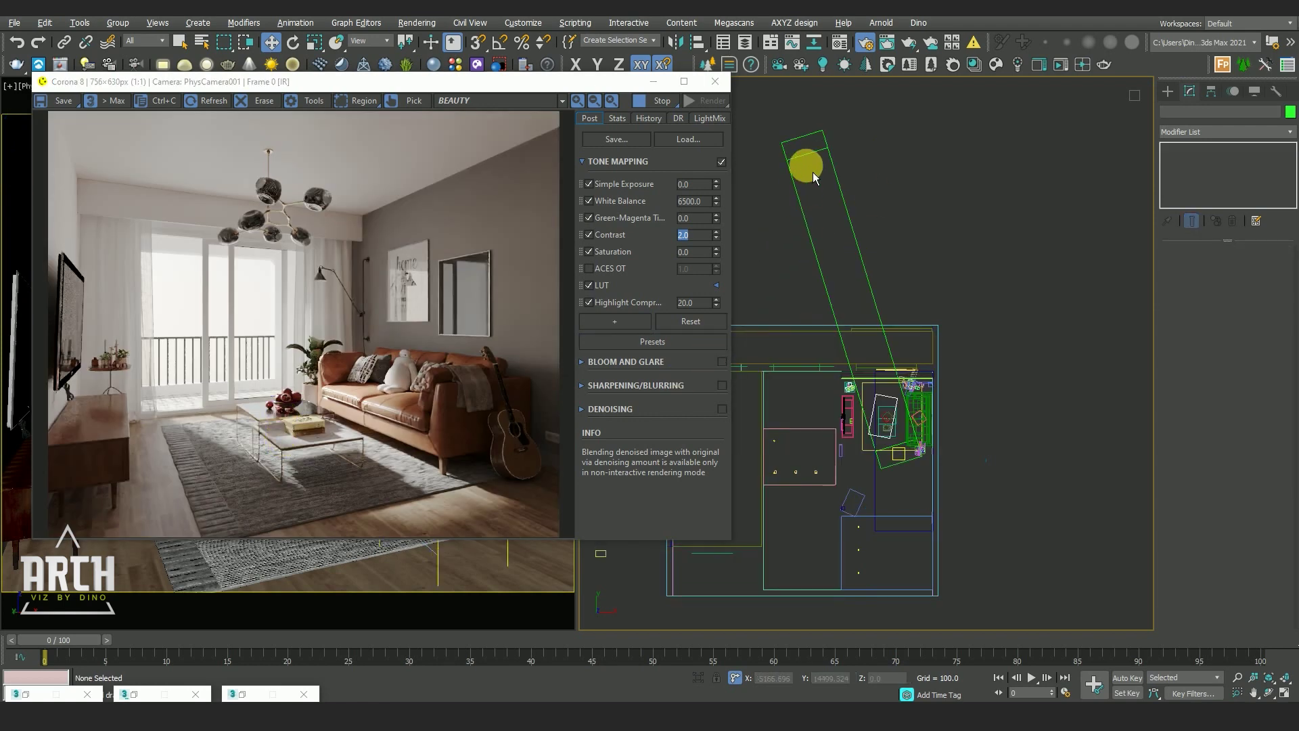
- Reselect the Corona Sun and pan the frame buffer view across the sofa area
{"action": "left_click", "coordinate": [813, 172]}
{"action": "scroll", "coordinate": [292, 229], "scroll_direction": "up", "scroll_amount": 2}
{"action": "scroll", "coordinate": [292, 229], "scroll_direction": "down", "scroll_amount": 2}
{"action": "scroll", "coordinate": [331, 360], "scroll_direction": "up", "scroll_amount": 1}
{"action": "left_click_drag", "start_coordinate": [406, 498], "coordinate": [372, 423]}
{"action": "scroll", "coordinate": [371, 424], "scroll_direction": "down", "scroll_amount": 1}
{"action": "scroll", "coordinate": [388, 449], "scroll_direction": "up", "scroll_amount": 1}
{"action": "mouse_move", "coordinate": [317, 478]}
{"action": "left_mouse_down"}
{"action": "mouse_move", "coordinate": [368, 506]}
{"action": "mouse_move", "coordinate": [355, 469]}
{"action": "left_mouse_up"}
{"action": "scroll", "coordinate": [389, 456], "scroll_direction": "down", "scroll_amount": 1}
- Restore the minimized Material Editor and Render Setup windows, placing Render Setup to the right
{"action": "left_click", "coordinate": [263, 693]}
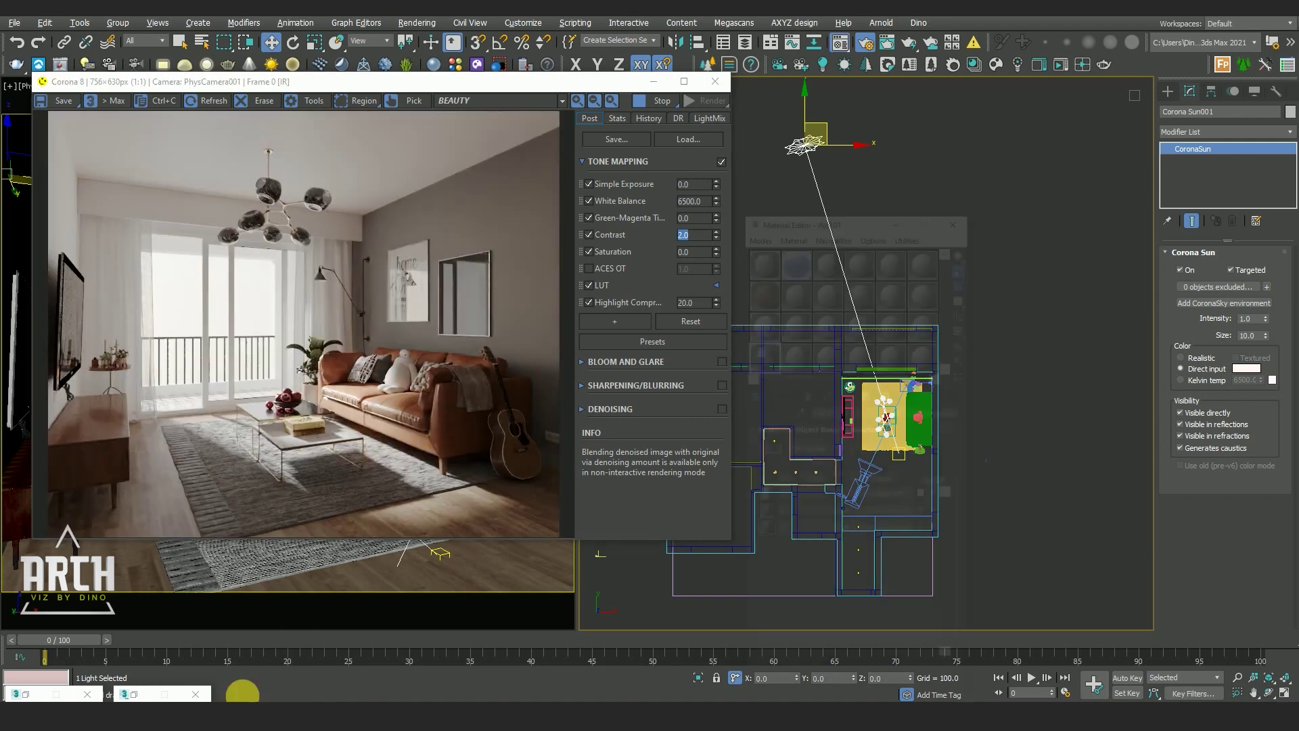
{"action": "left_click", "coordinate": [136, 692]}
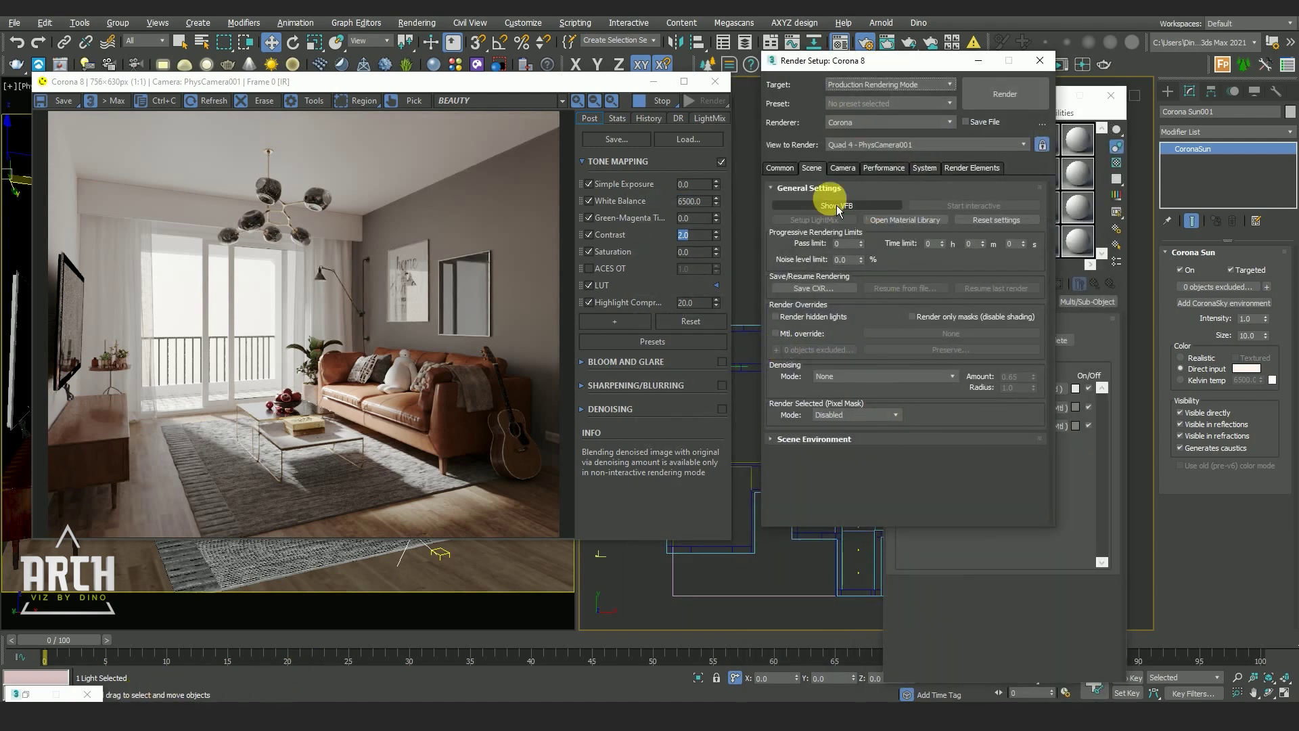
{"action": "left_click_drag", "start_coordinate": [835, 69], "coordinate": [922, 71]}
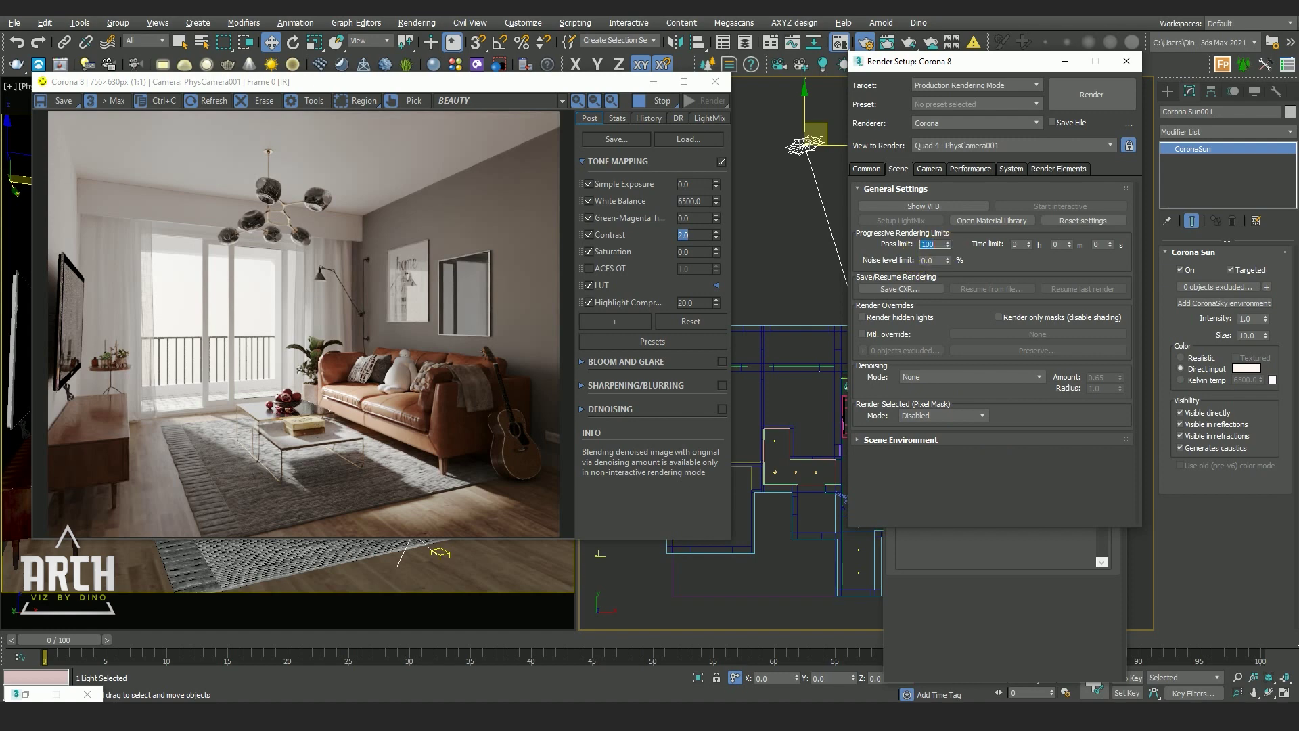
- Stop the interactive render and set Corona High Quality denoising at amount 0.7 with a 100-pass limit
{"action": "left_click", "coordinate": [675, 103]}
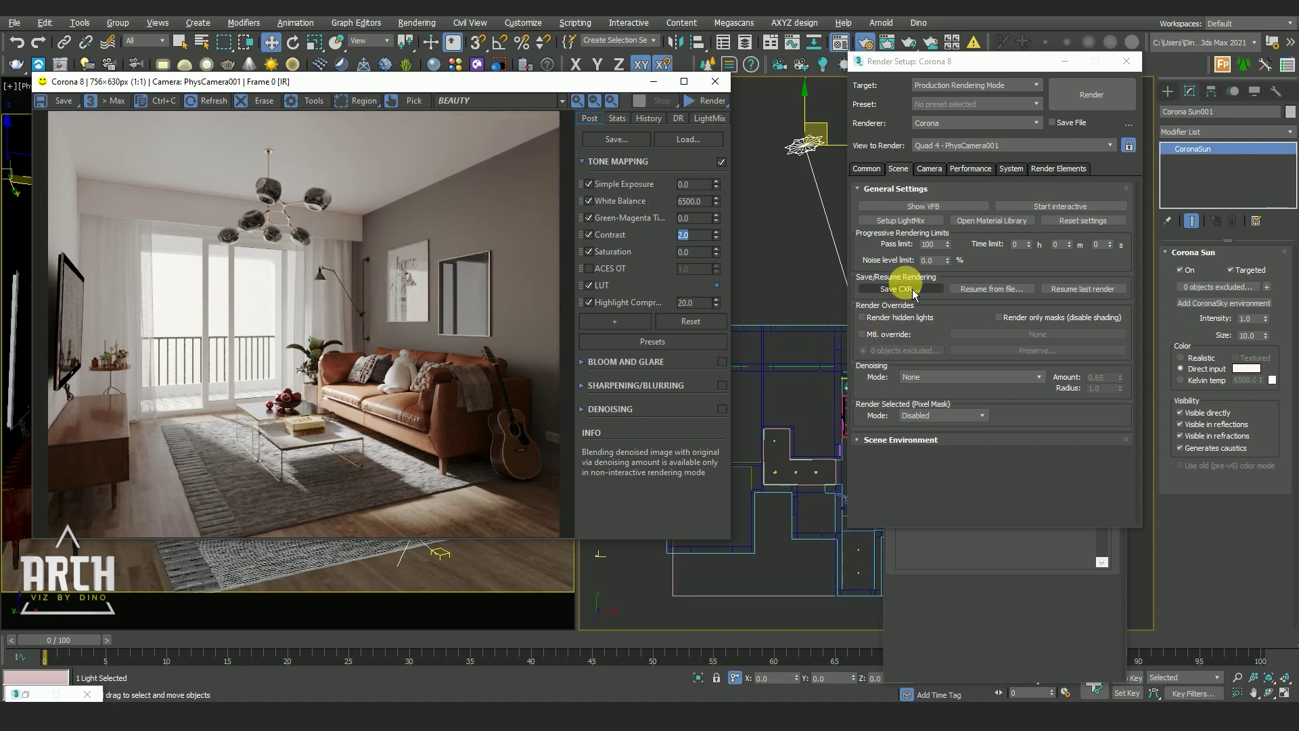
{"action": "left_click", "coordinate": [948, 376]}
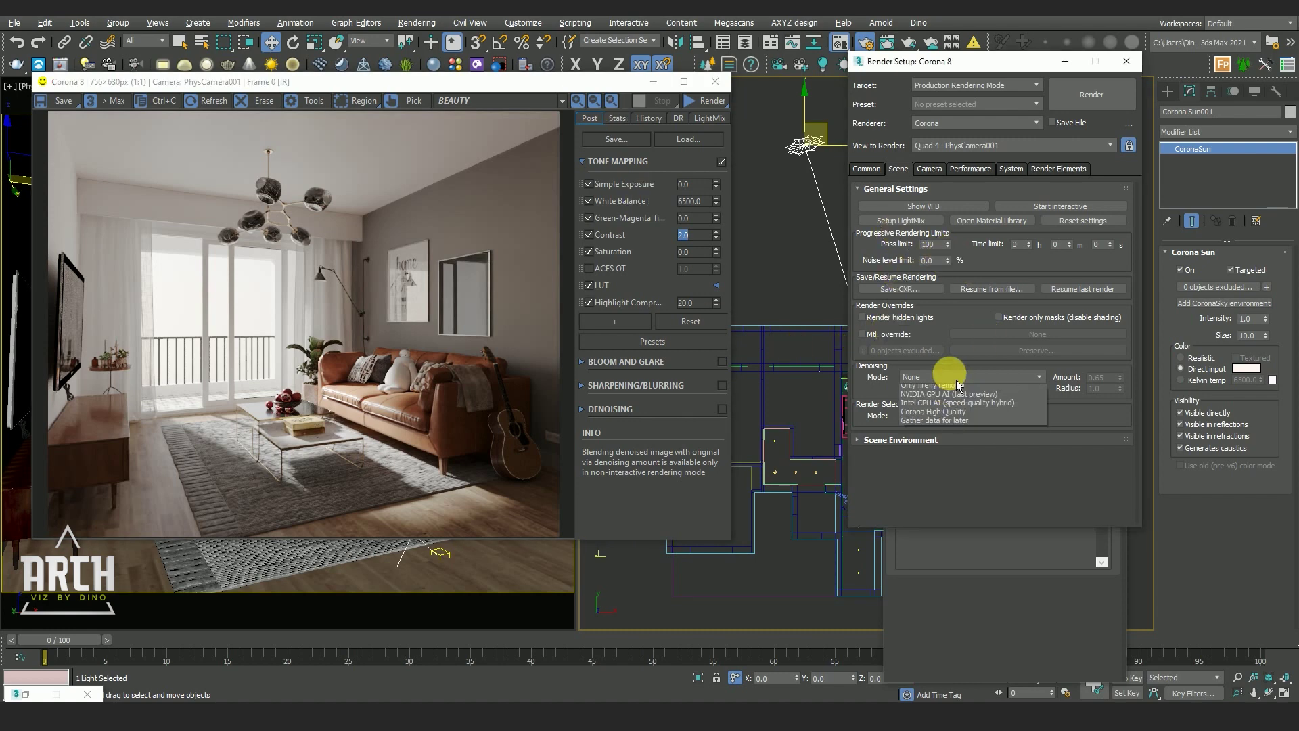
{"action": "left_click", "coordinate": [957, 379]}
{"action": "left_click", "coordinate": [935, 428]}
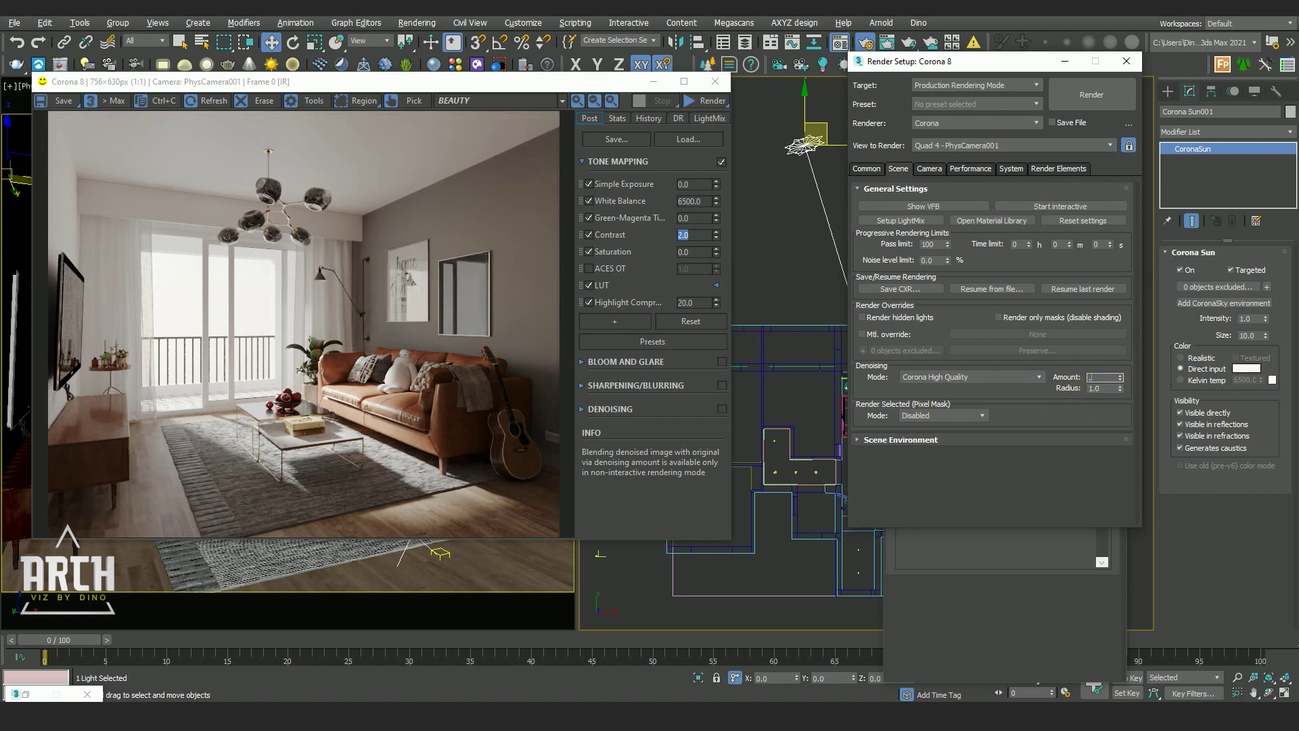
{"action": "left_click", "coordinate": [1104, 377]}
{"action": "type", "text": "0.7"}
{"action": "left_click", "coordinate": [1004, 504]}
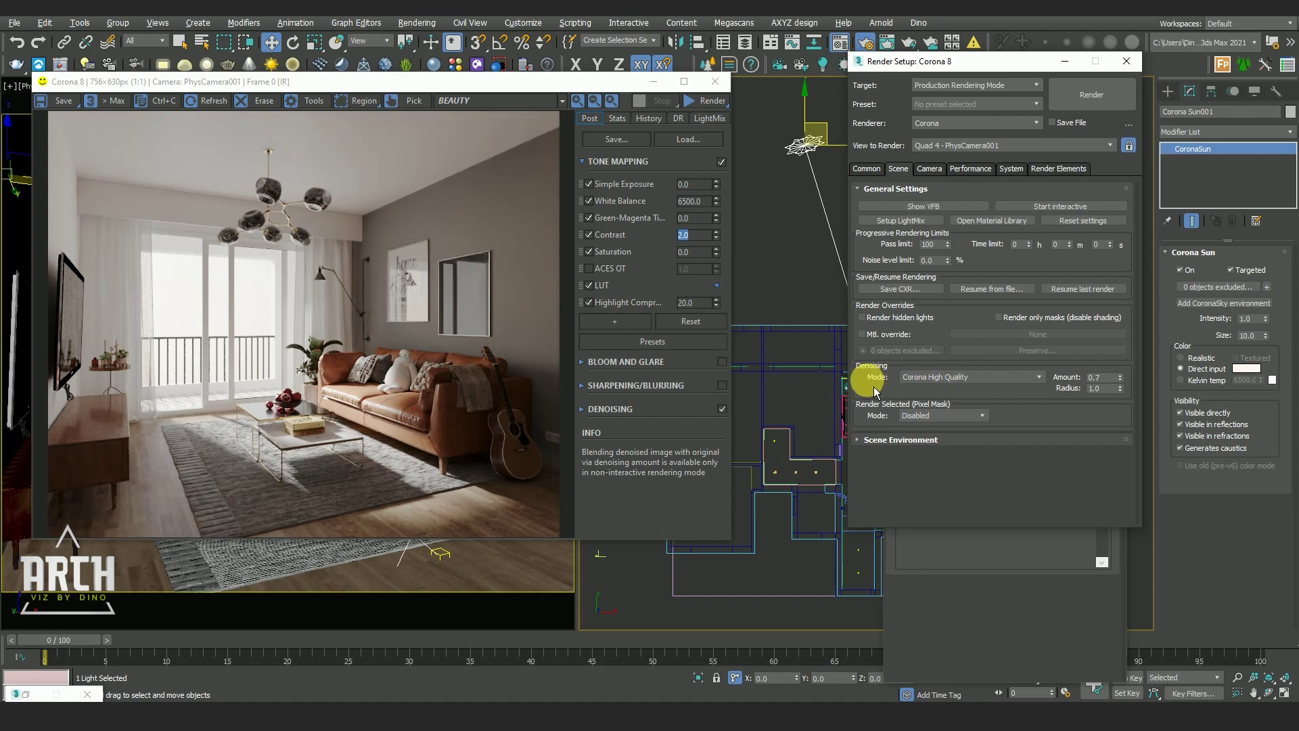
{"action": "double_click", "coordinate": [941, 264]}
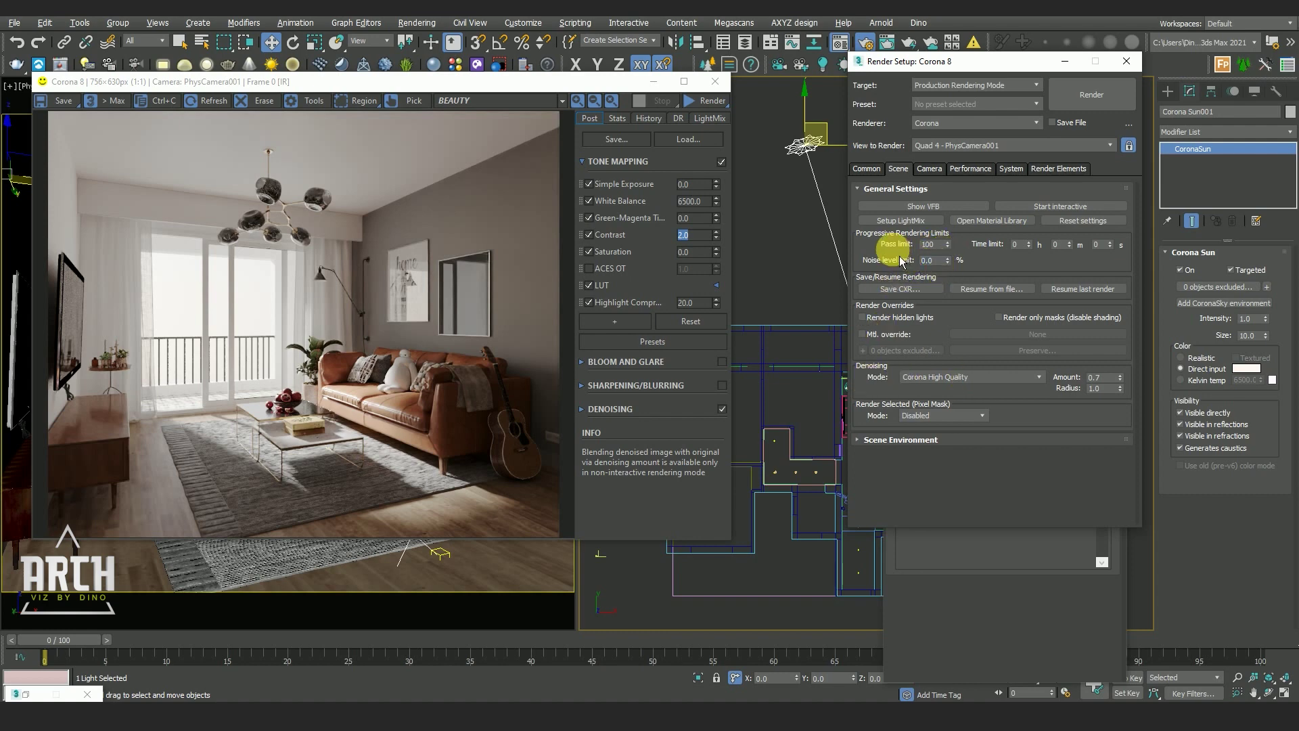
{"action": "left_click", "coordinate": [938, 173]}
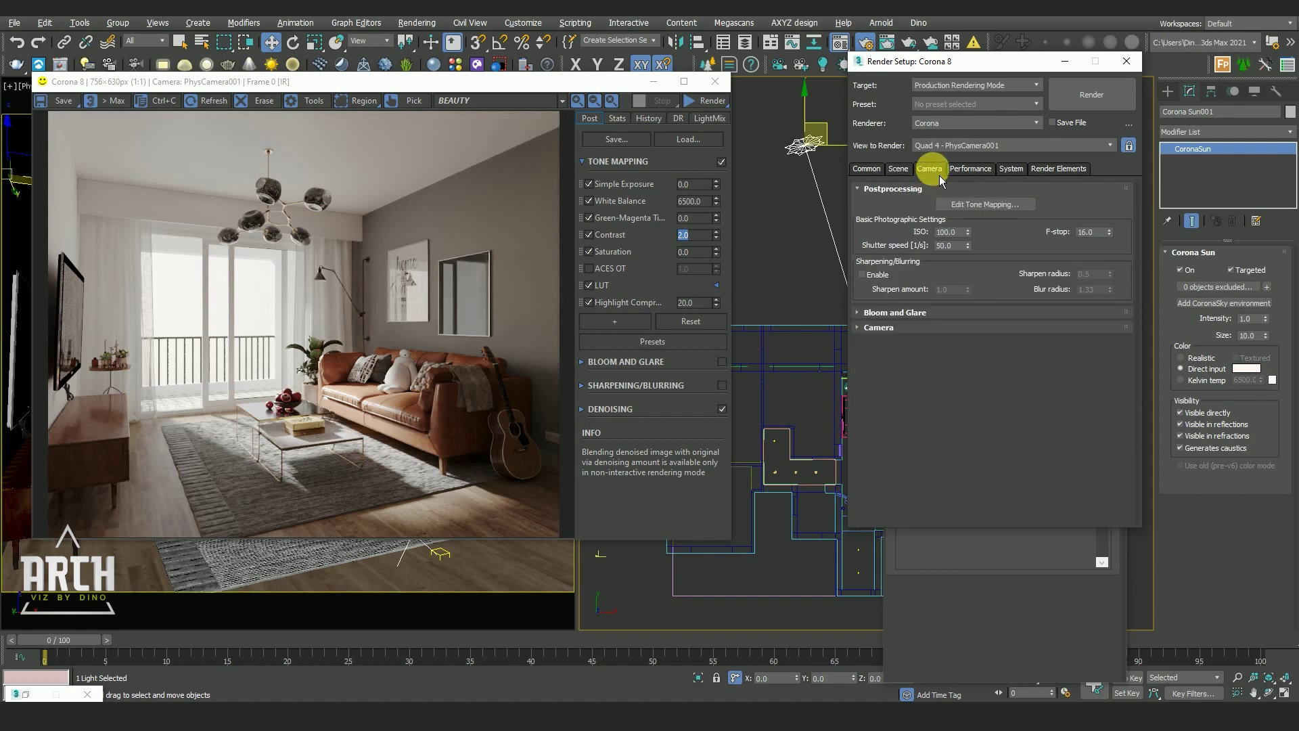
- Turn off Fast preview denoise during render in Corona's Performance settings
{"action": "left_click", "coordinate": [977, 172]}
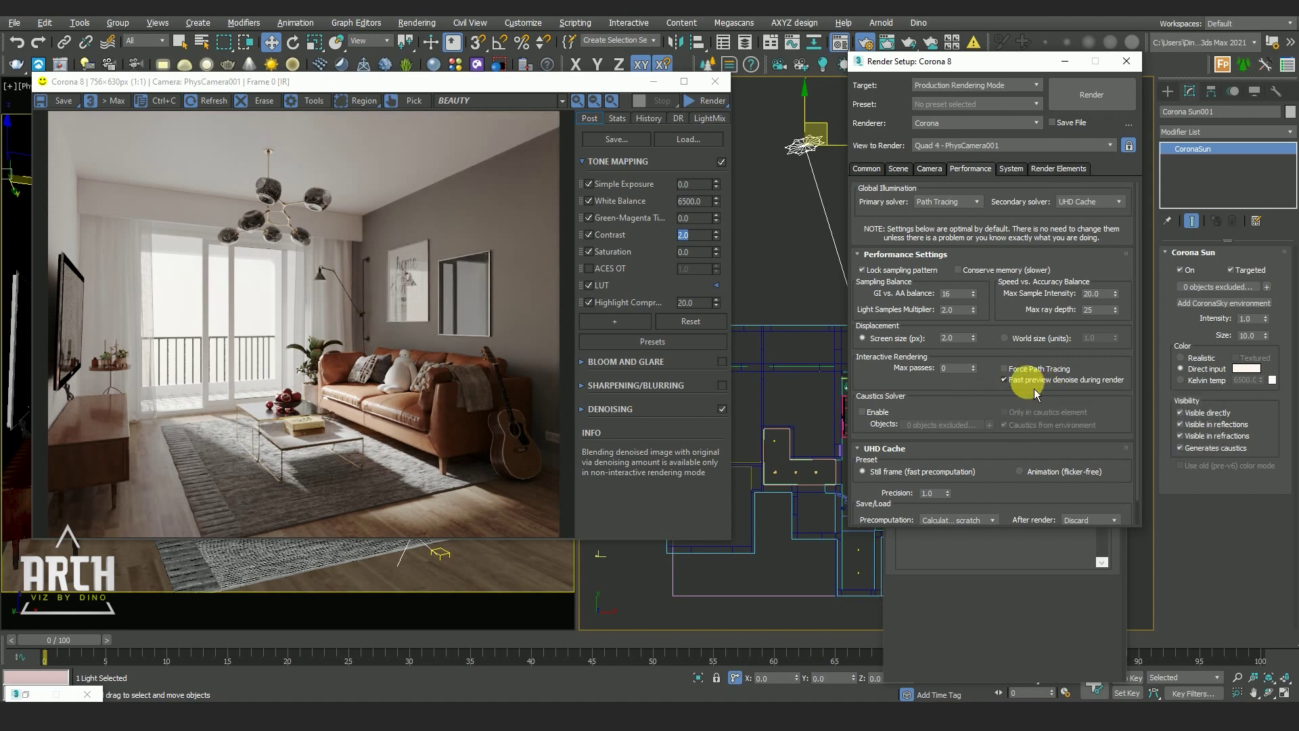
{"action": "scroll", "coordinate": [415, 364], "scroll_direction": "up", "scroll_amount": 3}
{"action": "scroll", "coordinate": [405, 438], "scroll_direction": "down", "scroll_amount": 3}
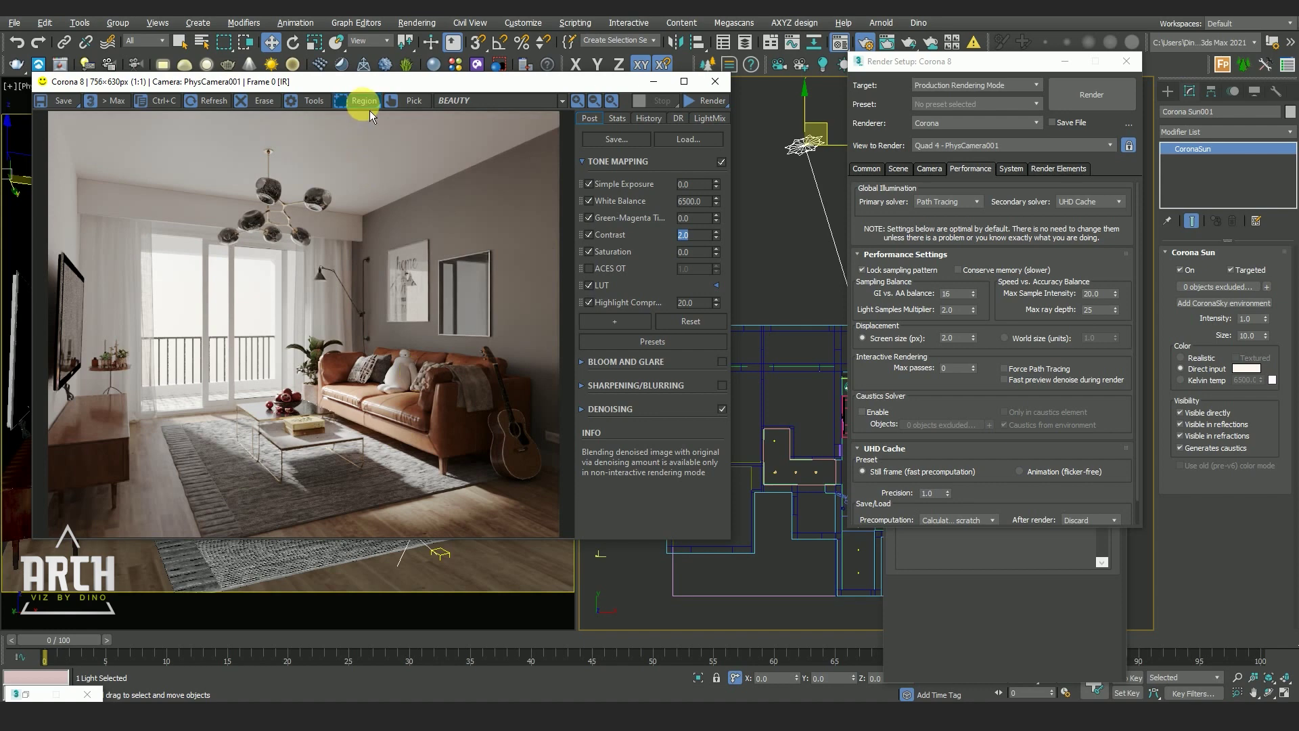
- Test-render a region drawn over the rug with Corona interactive rendering and inspect it
{"action": "left_click_drag", "start_coordinate": [326, 455], "coordinate": [514, 562]}
{"action": "left_click", "coordinate": [705, 103]}
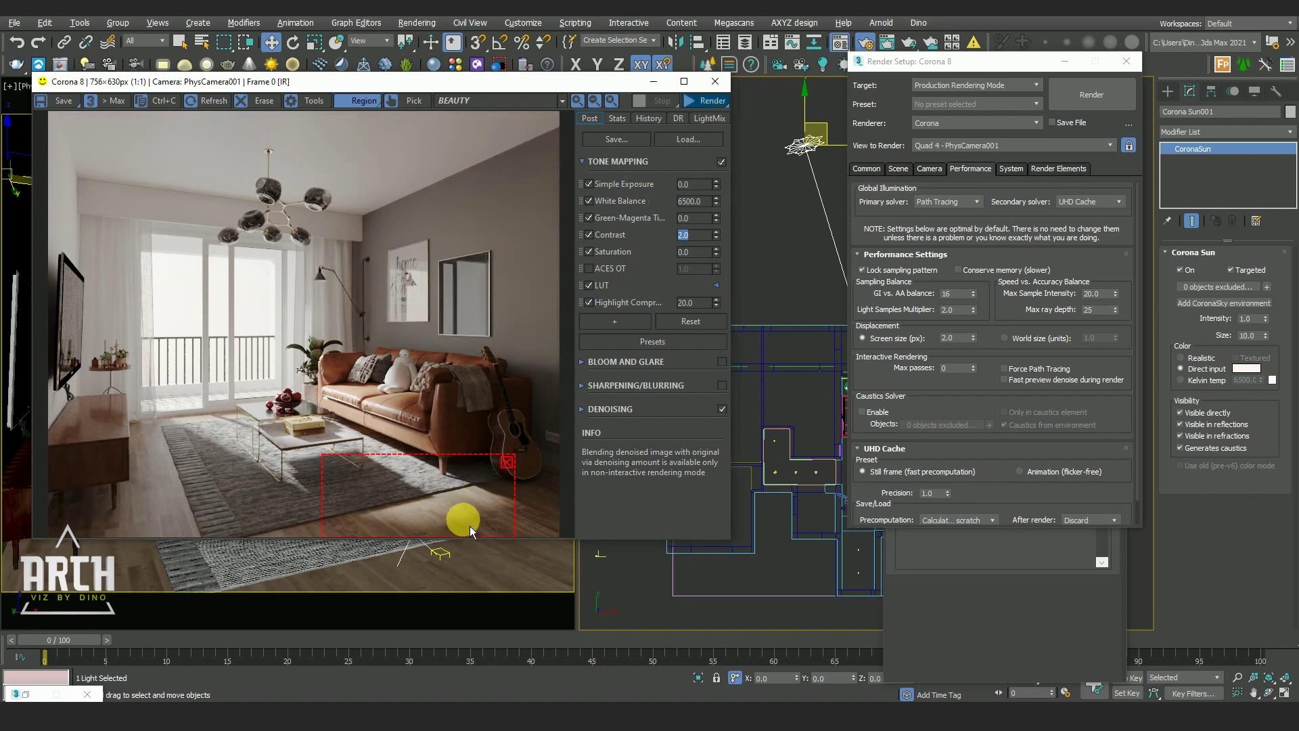
{"action": "scroll", "coordinate": [464, 521], "scroll_direction": "up", "scroll_amount": 1}
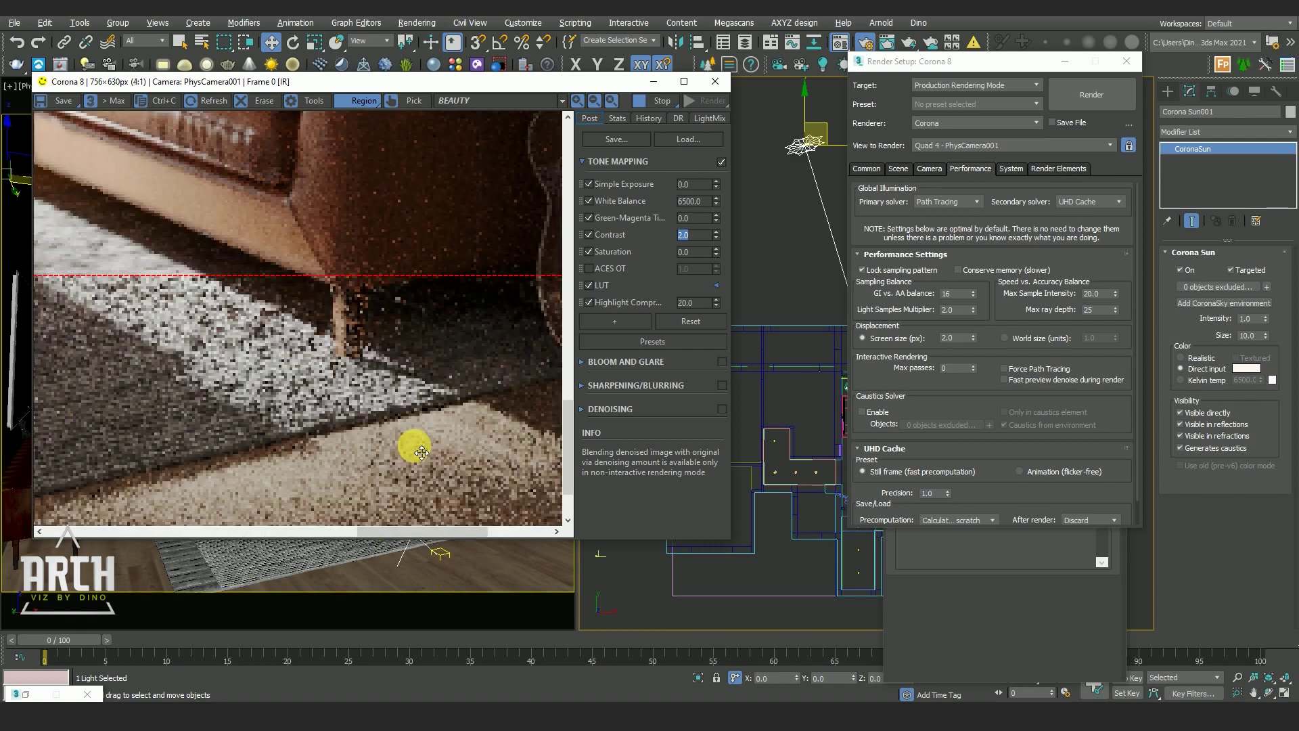
{"action": "scroll", "coordinate": [392, 421], "scroll_direction": "left", "scroll_amount": 2}
{"action": "scroll", "coordinate": [241, 444], "scroll_direction": "left", "scroll_amount": 1}
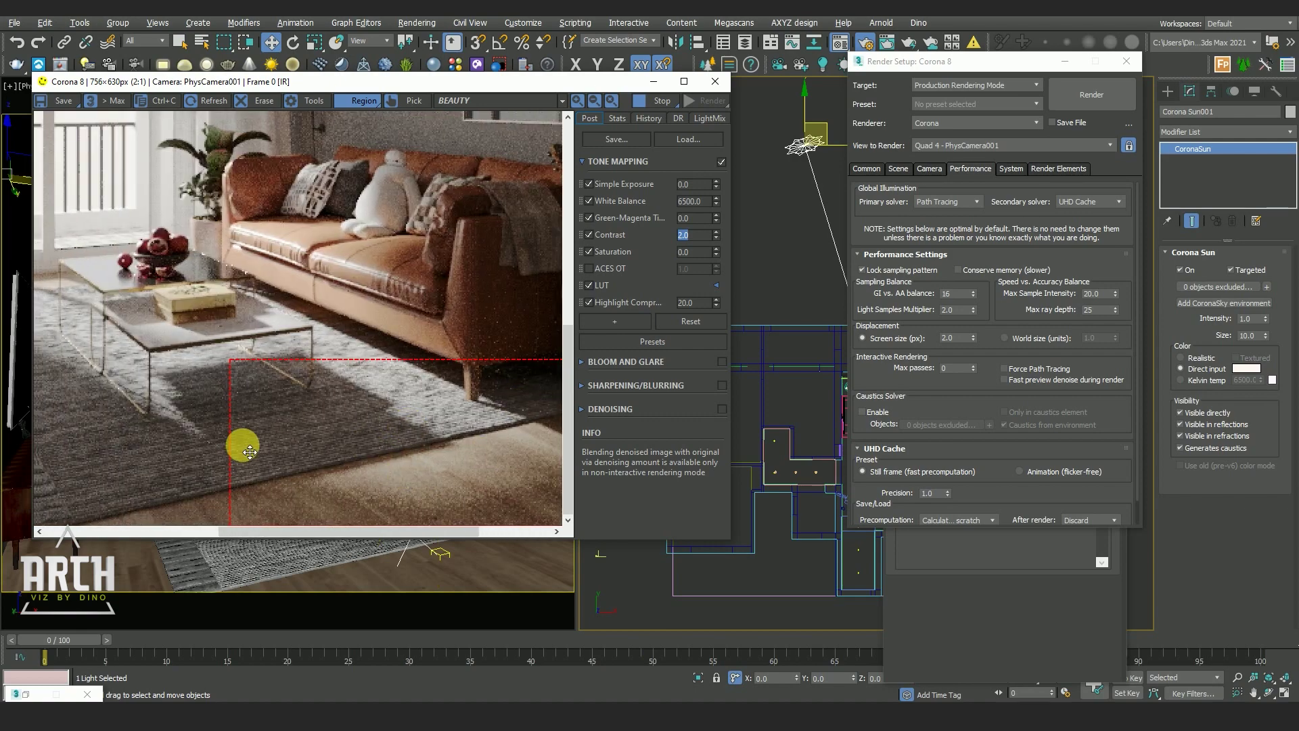
{"action": "scroll", "coordinate": [320, 452], "scroll_direction": "left", "scroll_amount": 1}
{"action": "scroll", "coordinate": [249, 371], "scroll_direction": "right", "scroll_amount": 2}
{"action": "scroll", "coordinate": [434, 472], "scroll_direction": "up", "scroll_amount": 1}
{"action": "scroll", "coordinate": [441, 458], "scroll_direction": "down", "scroll_amount": 1}
{"action": "scroll", "coordinate": [454, 469], "scroll_direction": "down", "scroll_amount": 1}
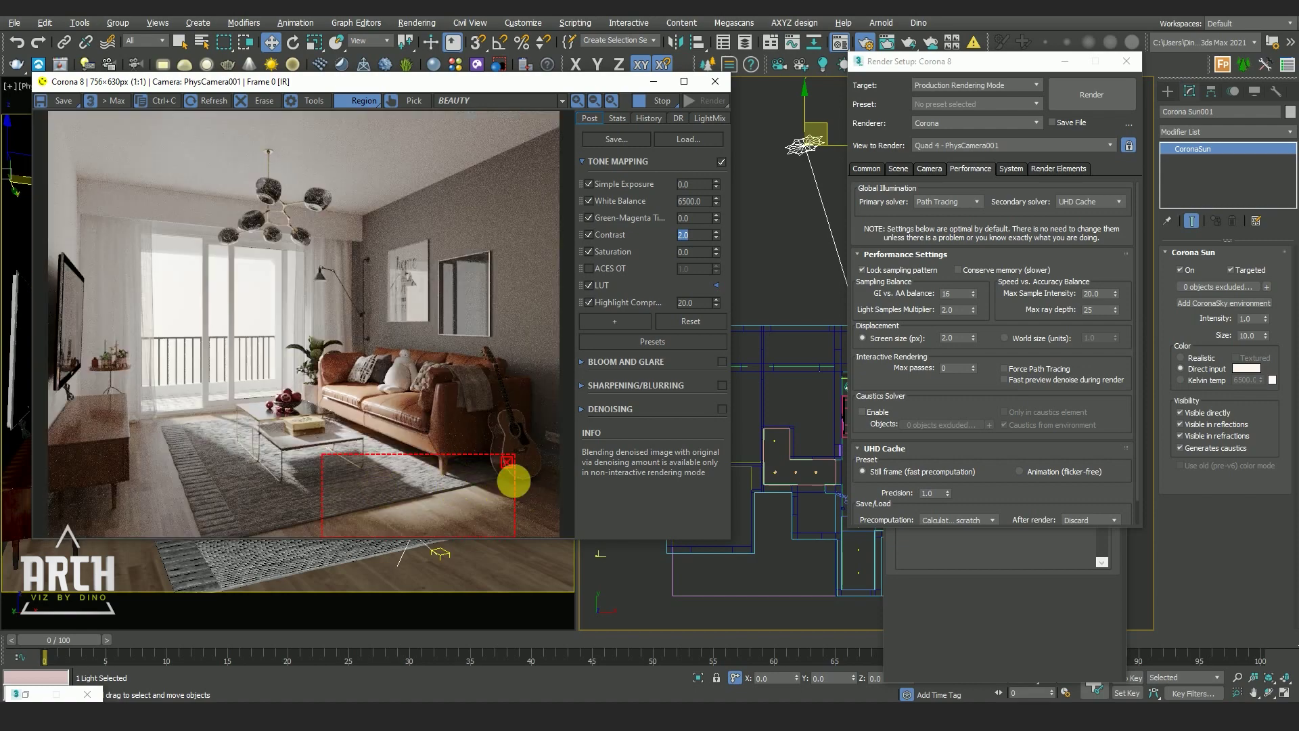
- Clear the region to rerender the whole frame, then stop rendering and collapse Tone Mapping
{"action": "left_click", "coordinate": [507, 462]}
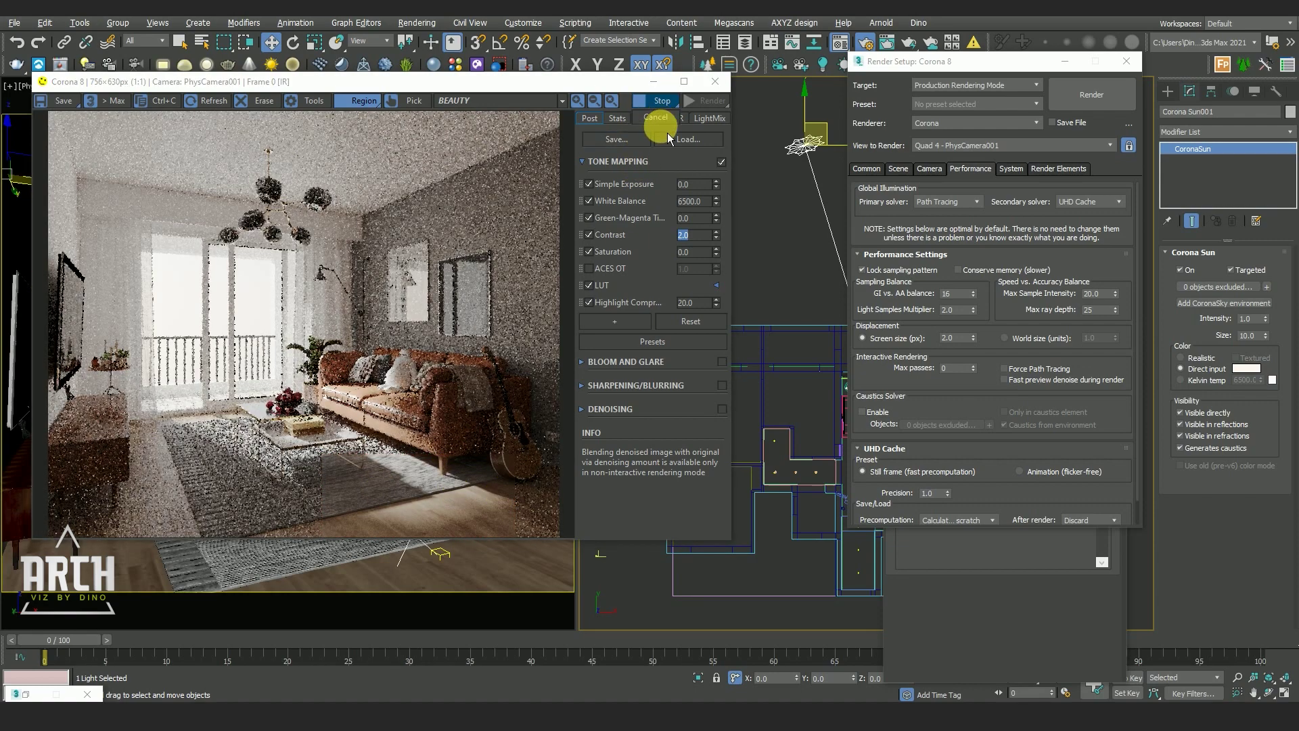
{"action": "left_click", "coordinate": [667, 123]}
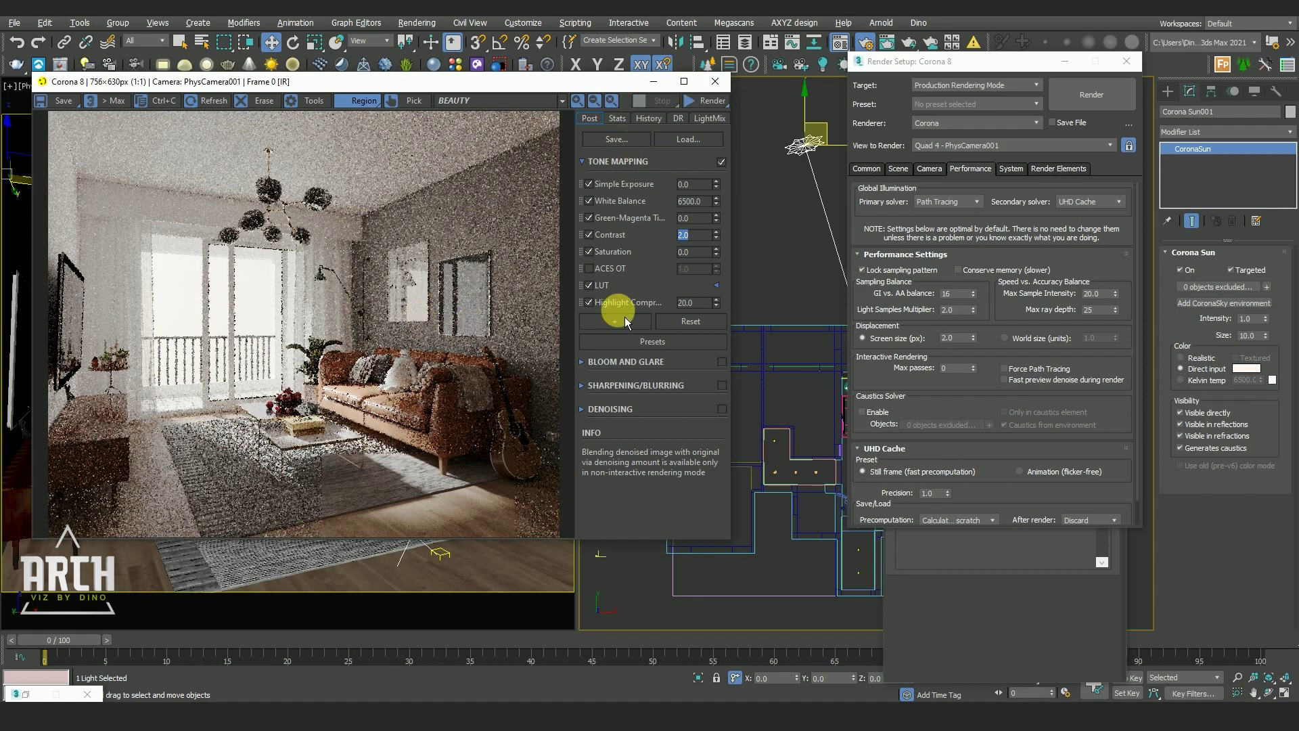
{"action": "left_click", "coordinate": [588, 162]}
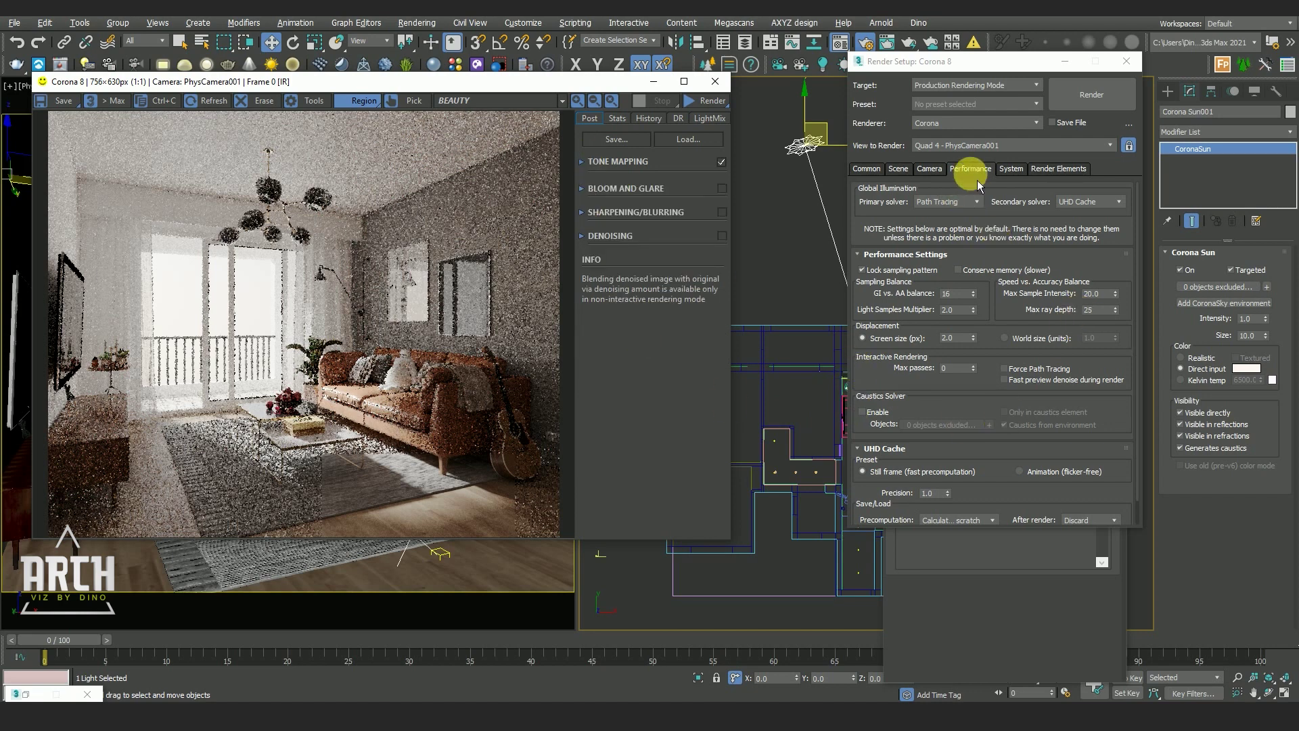
- In Render Elements, select CESSENTIAL_Direct, Indirect, Reflect and Refract in the element picker
{"action": "left_click", "coordinate": [1010, 168]}
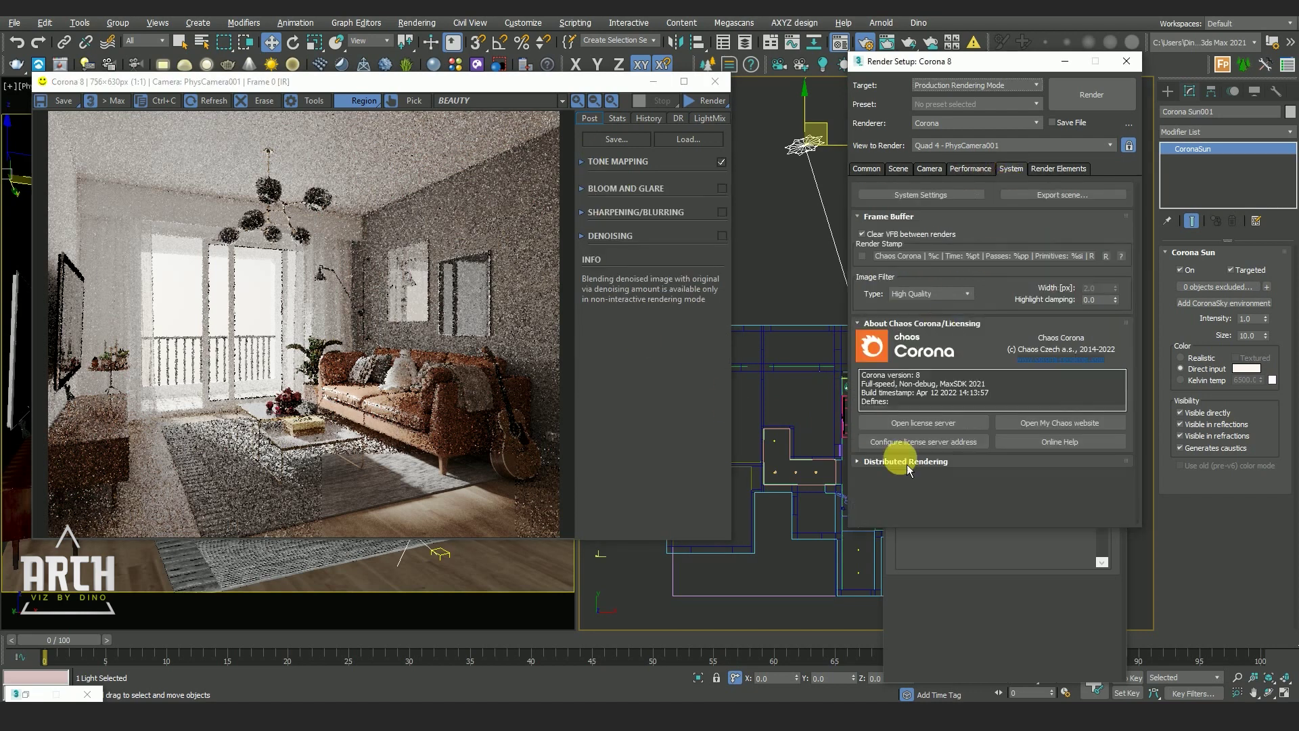
{"action": "left_click", "coordinate": [1083, 178]}
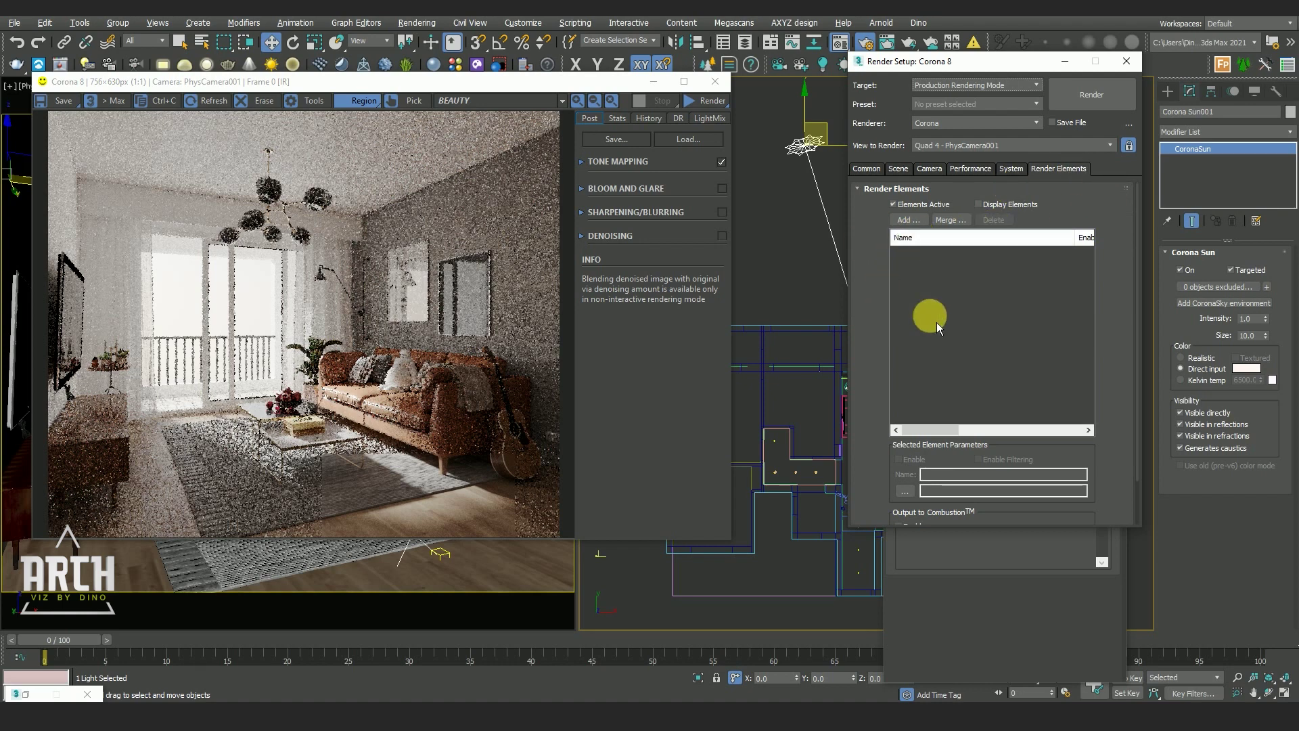
{"action": "left_click", "coordinate": [917, 226]}
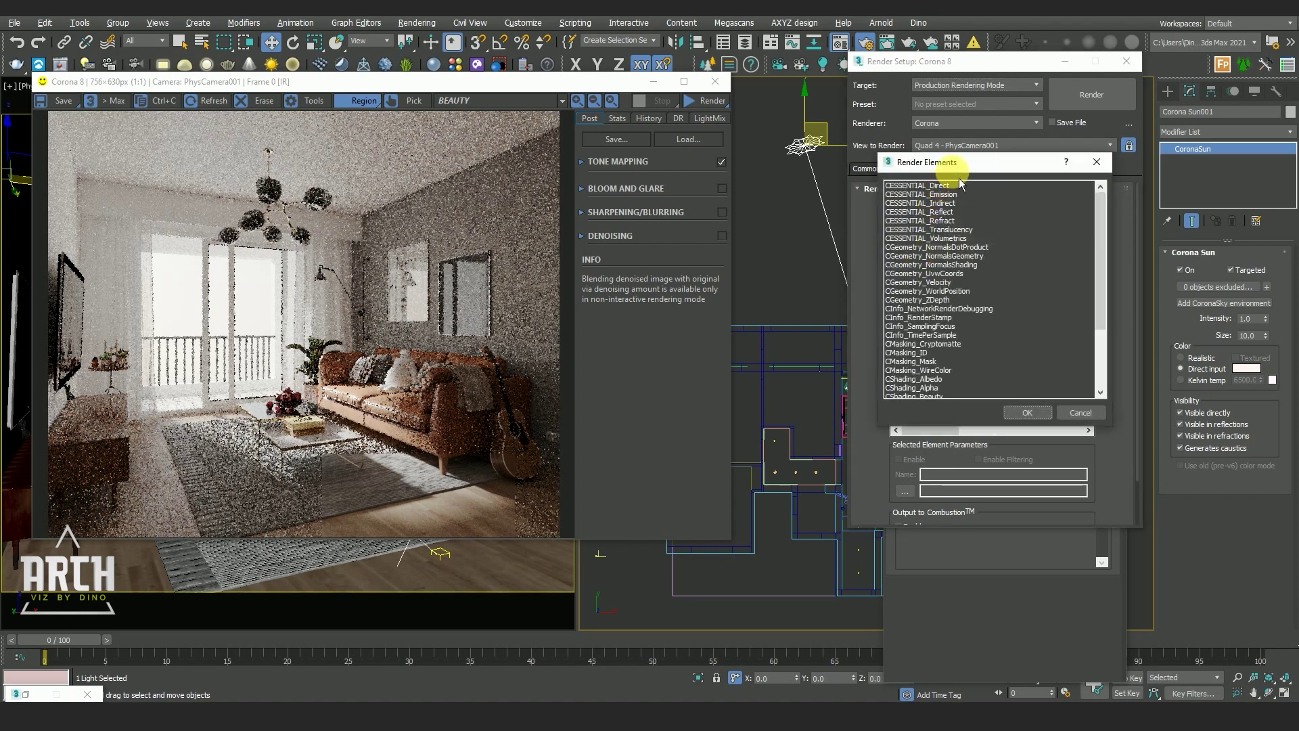
{"action": "left_click_drag", "start_coordinate": [960, 177], "coordinate": [989, 224]}
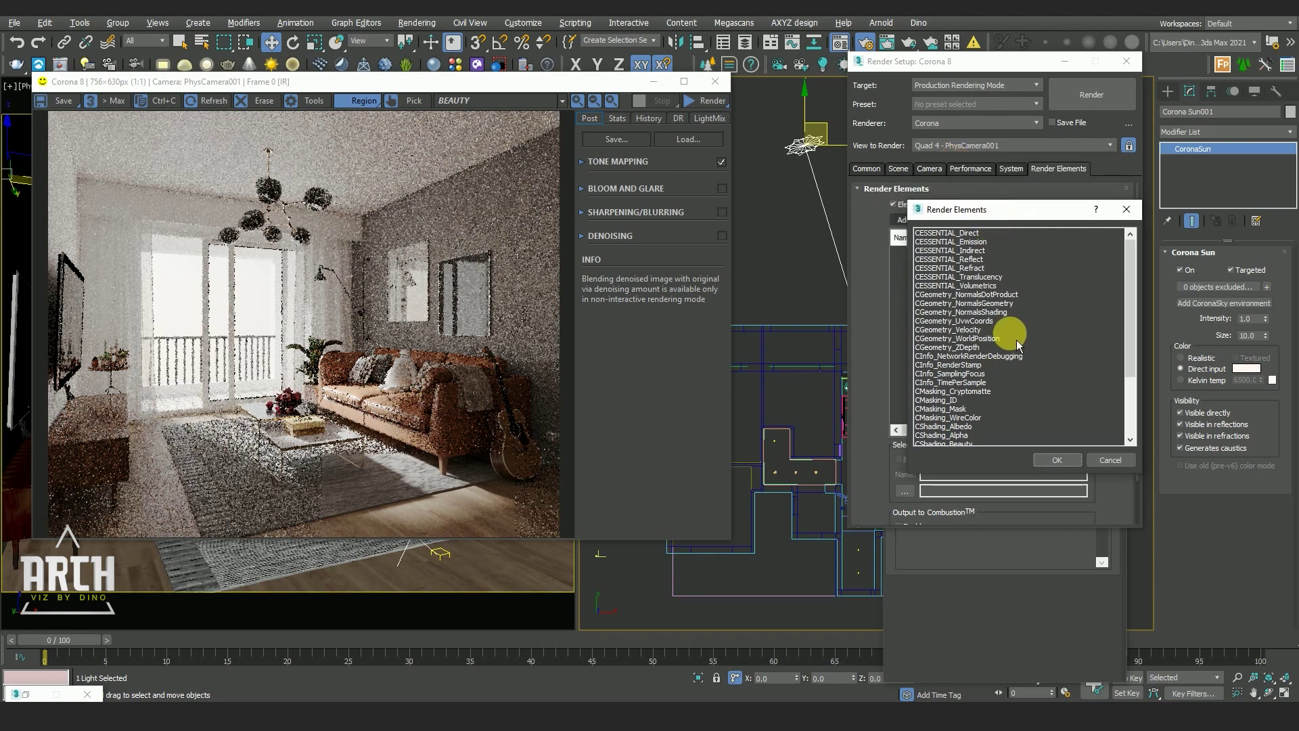
{"action": "left_click", "coordinate": [974, 233]}
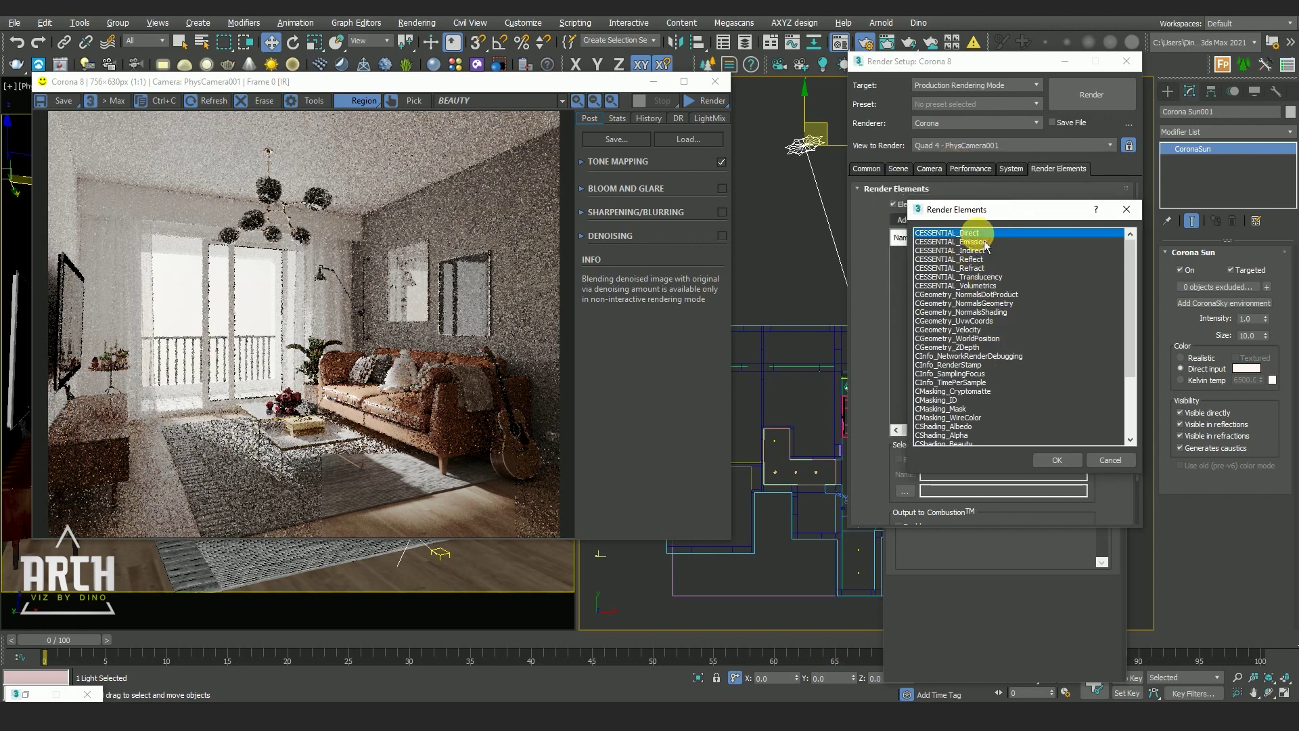
{"action": "left_click", "coordinate": [981, 250], "text": "ctrl"}
{"action": "left_click", "coordinate": [982, 268], "text": "ctrl"}
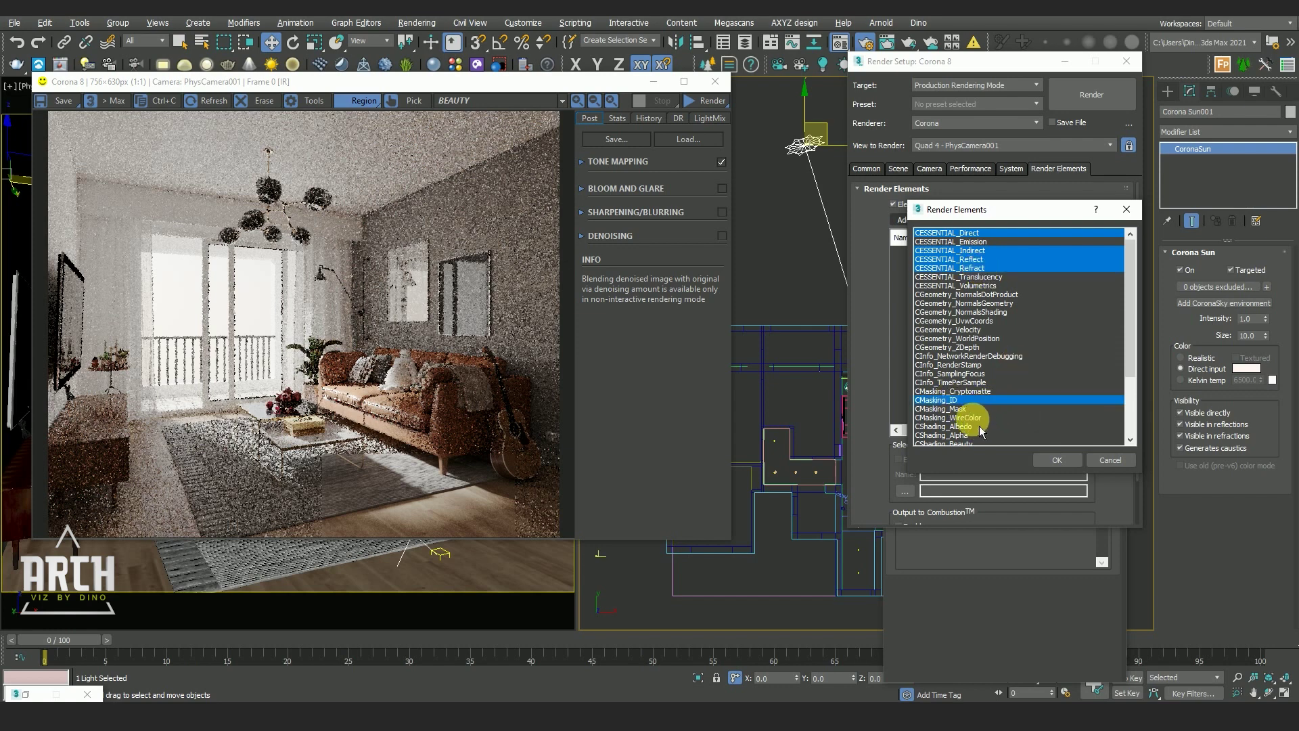
- Add CMasking_ID, CMasking_WireColor, CShading_Alpha, CShading_BloomGlare and CTexmap, then select CMasking_ID
{"action": "left_click", "coordinate": [960, 417], "text": "ctrl"}
{"action": "scroll", "coordinate": [967, 416], "scroll_direction": "down", "scroll_amount": 1}
{"action": "left_click", "coordinate": [964, 409], "text": "ctrl"}
{"action": "scroll", "coordinate": [974, 413], "scroll_direction": "down", "scroll_amount": 1}
{"action": "left_click", "coordinate": [975, 400], "text": "ctrl"}
{"action": "scroll", "coordinate": [974, 406], "scroll_direction": "down", "scroll_amount": 2}
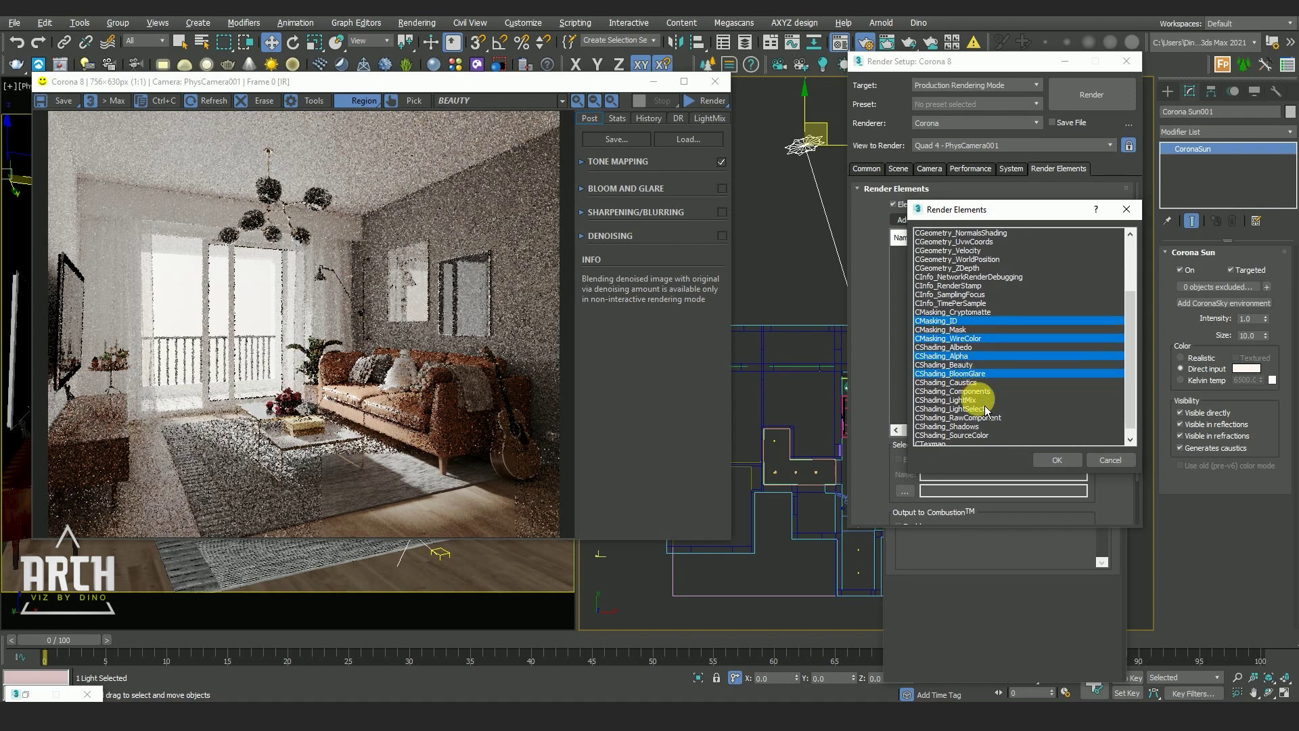
{"action": "left_click", "coordinate": [940, 435], "text": "ctrl"}
{"action": "left_click", "coordinate": [1042, 467]}
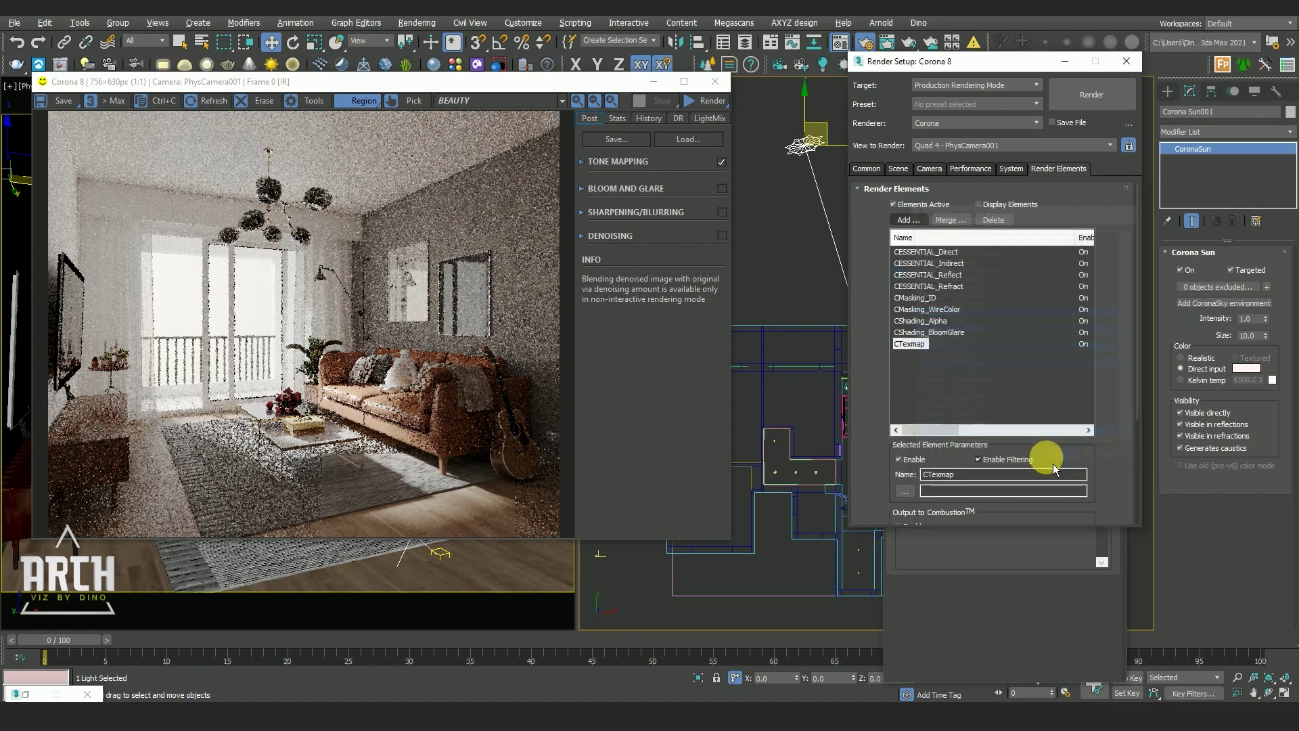
{"action": "left_click_drag", "start_coordinate": [975, 60], "coordinate": [650, 44]}
{"action": "left_click", "coordinate": [588, 281]}
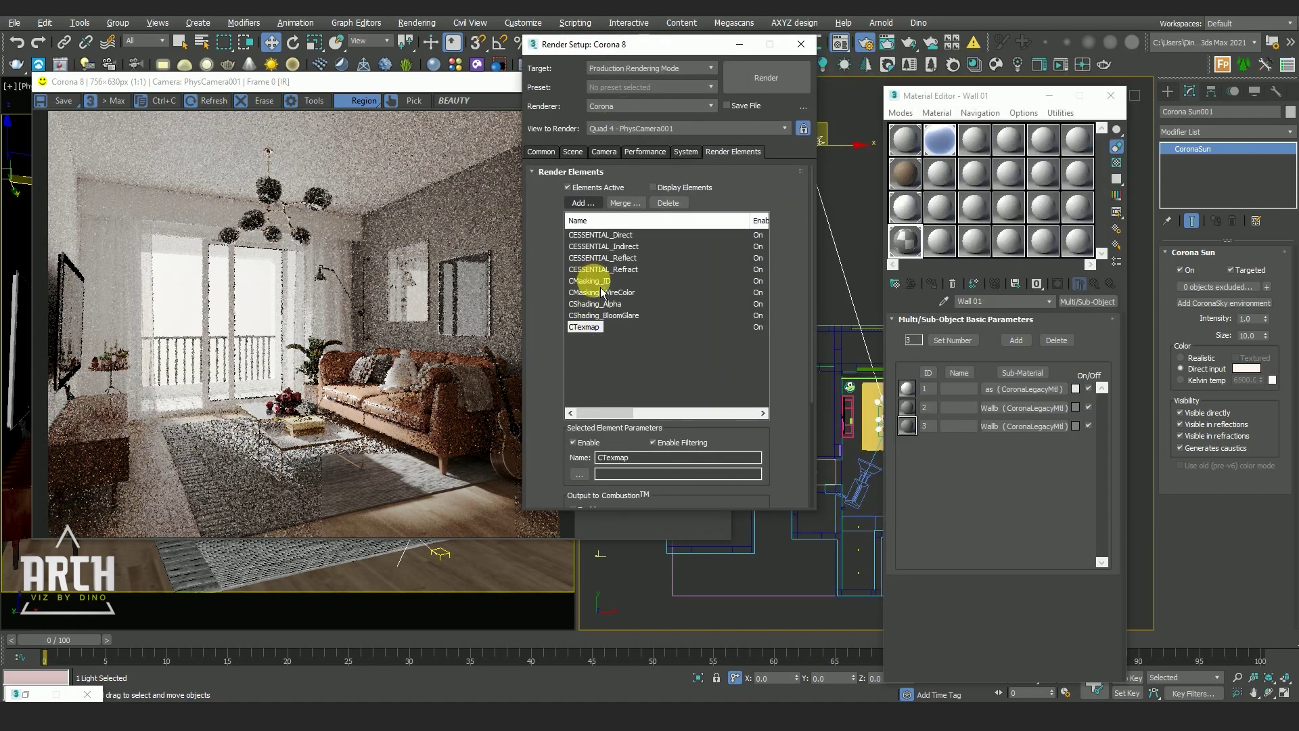
- Create a CoronaLegacyMtl in an unused Material Editor sample slot
{"action": "scroll", "coordinate": [536, 246], "scroll_direction": "down", "scroll_amount": 3}
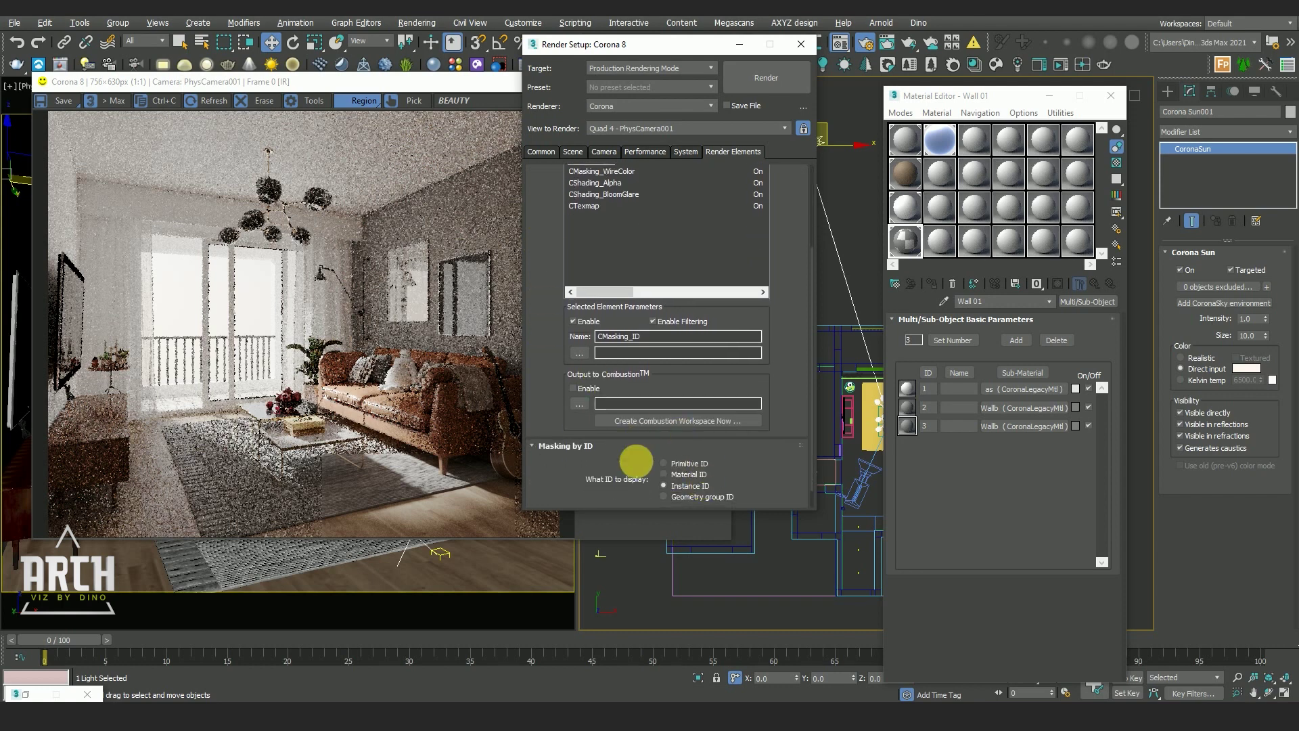
{"action": "left_click_drag", "start_coordinate": [546, 213], "coordinate": [571, 345]}
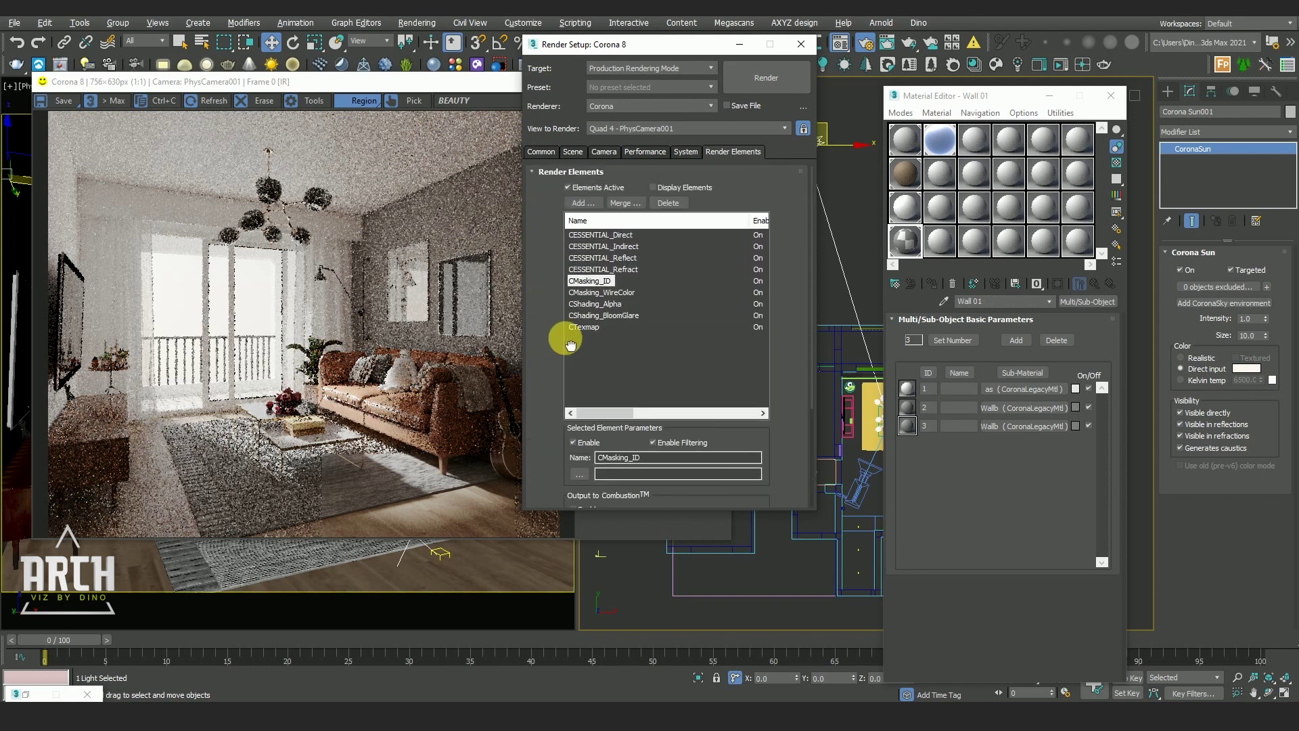
{"action": "left_click", "coordinate": [1078, 140]}
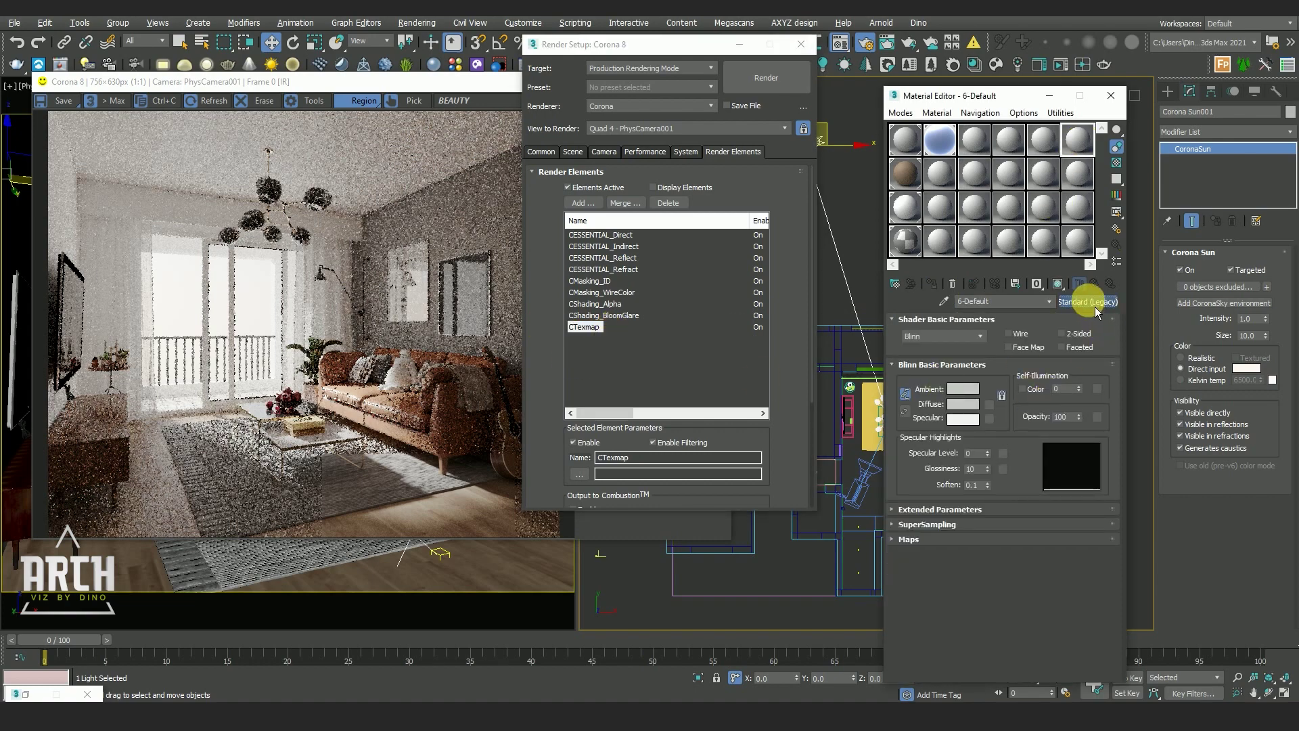
{"action": "left_click", "coordinate": [1090, 305]}
{"action": "left_click", "coordinate": [320, 345]}
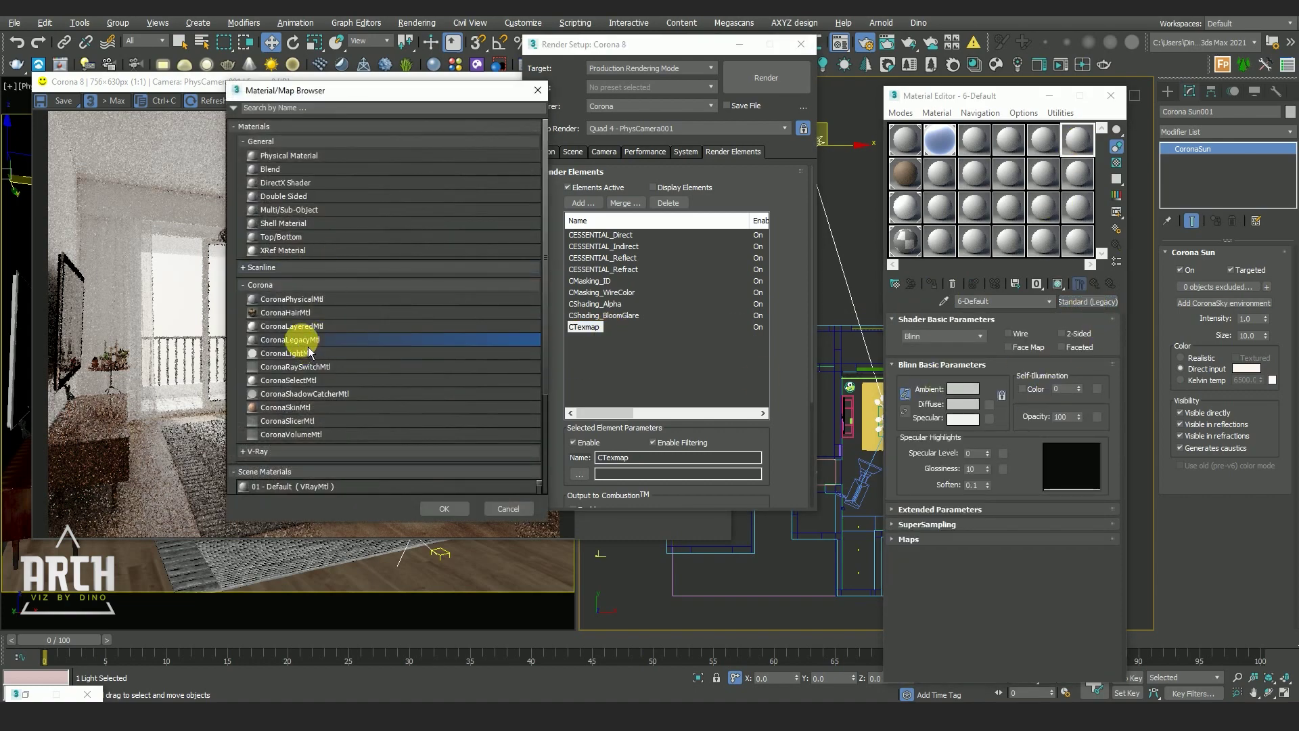
{"action": "left_click", "coordinate": [445, 508]}
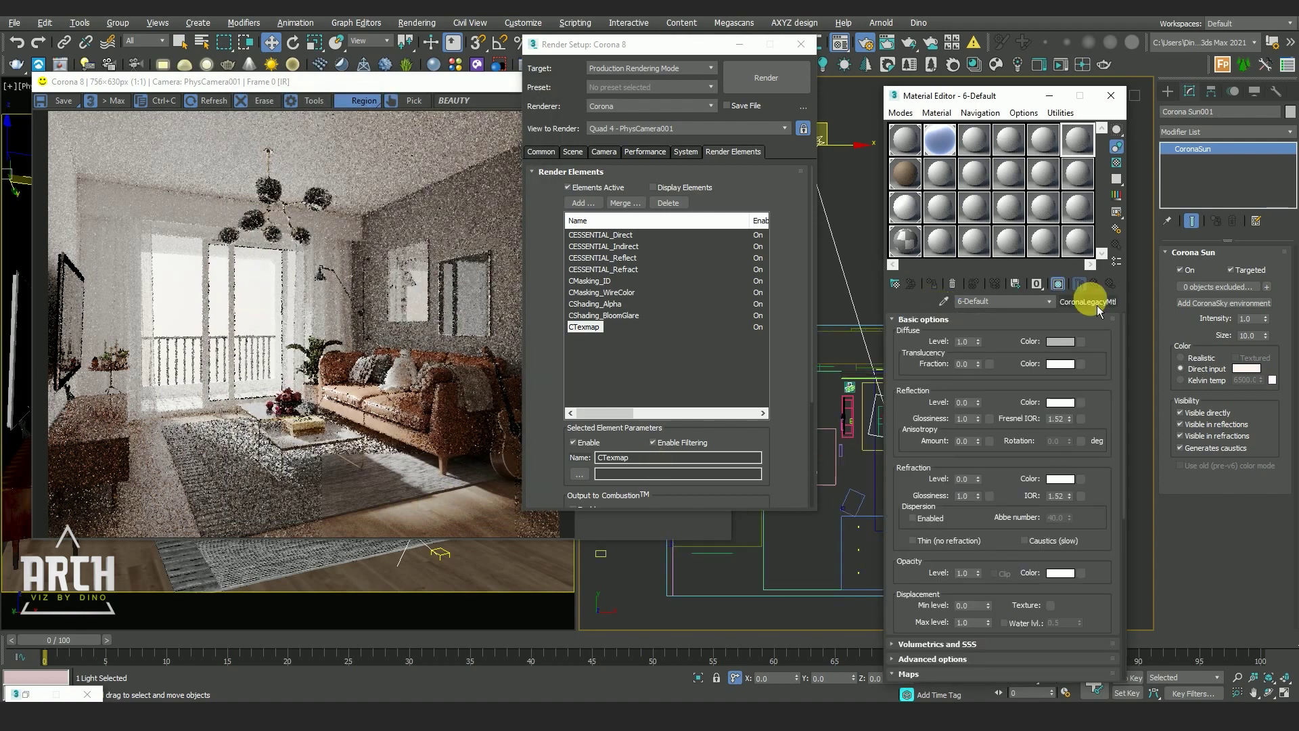
- Give its diffuse a CoronaAO map with Max distance 70
{"action": "left_click", "coordinate": [1082, 343]}
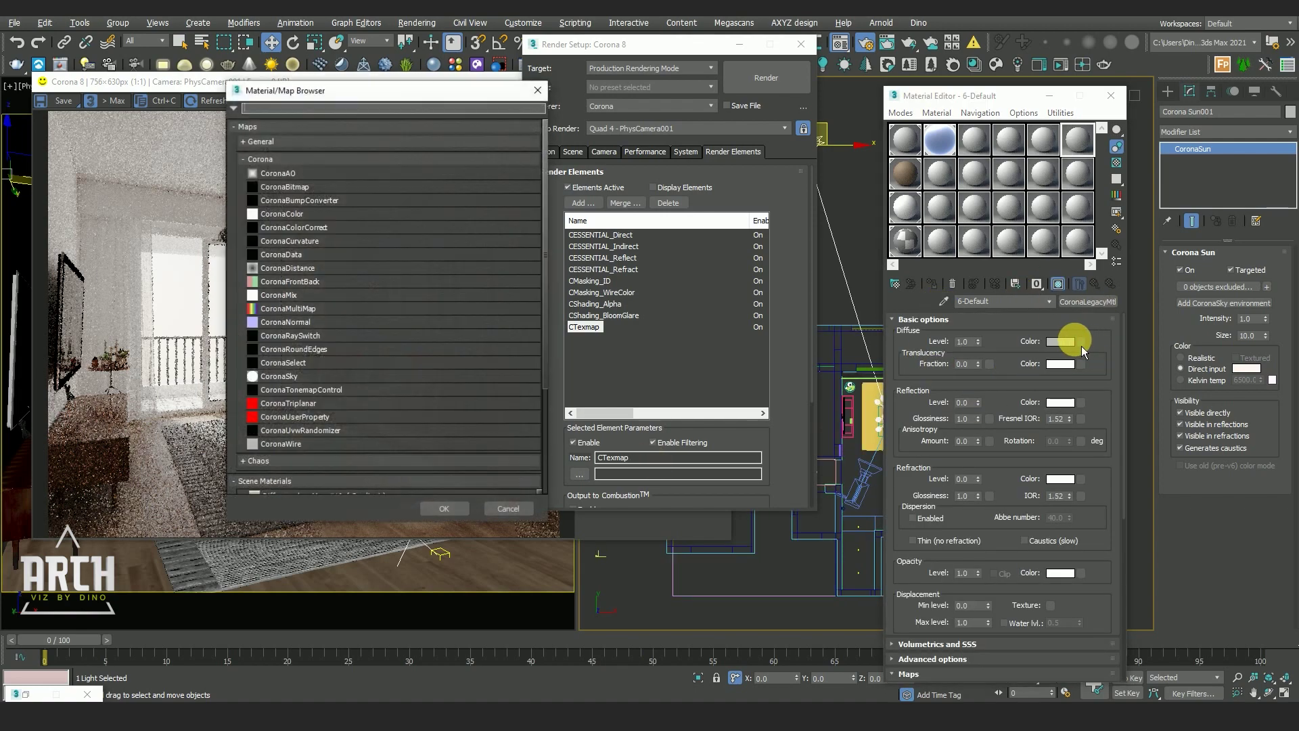
{"action": "left_click", "coordinate": [277, 173]}
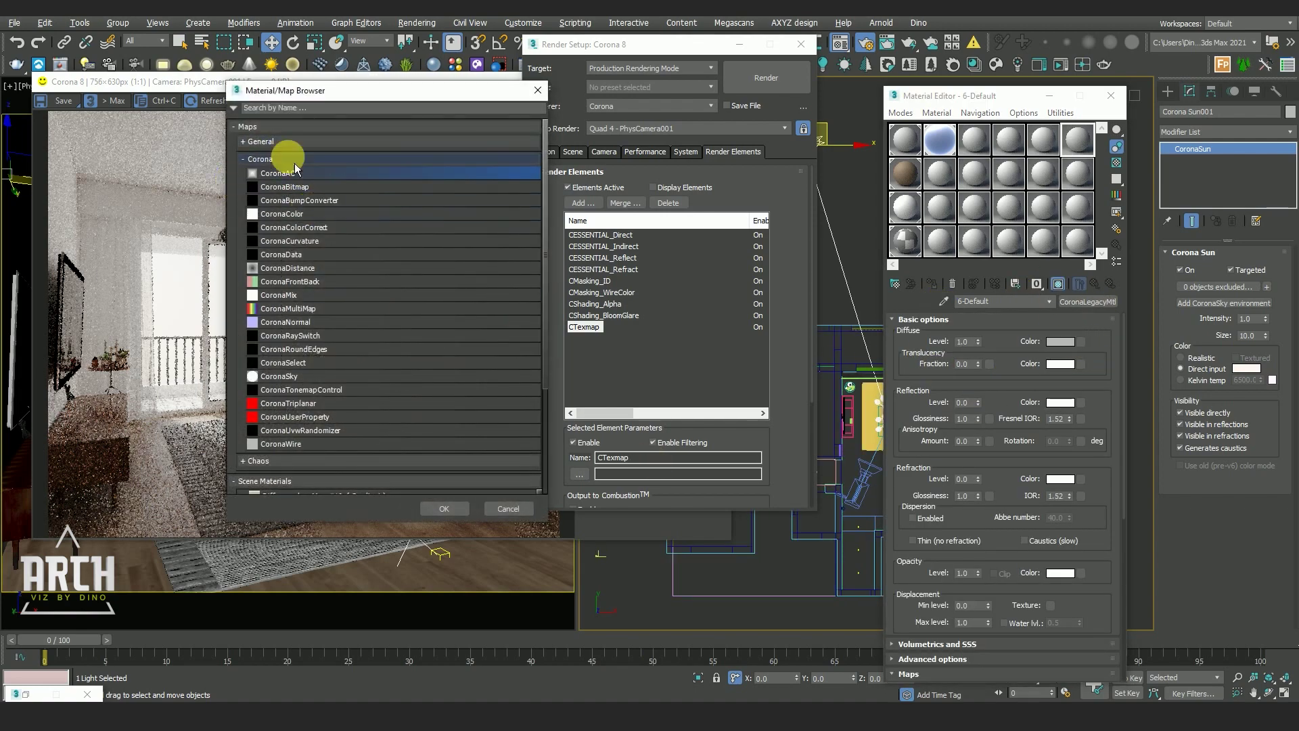
{"action": "left_click", "coordinate": [452, 510]}
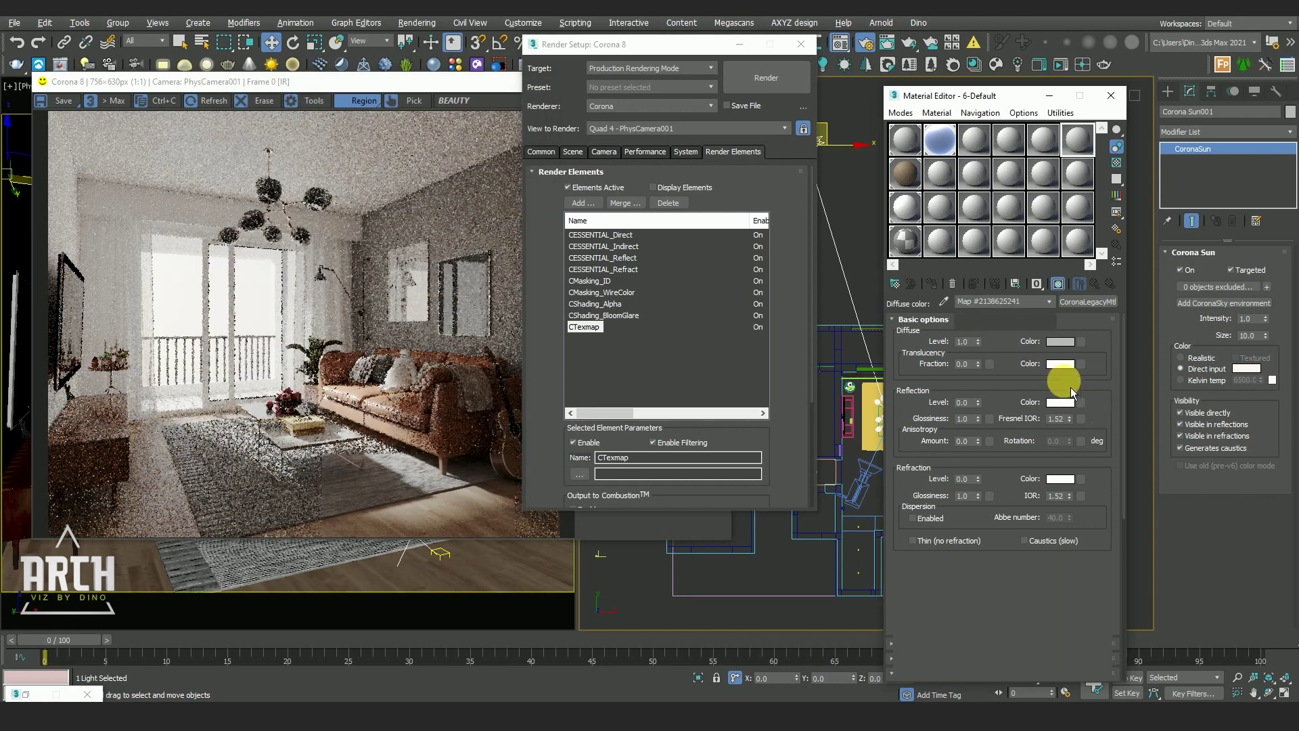
{"action": "left_click", "coordinate": [992, 379]}
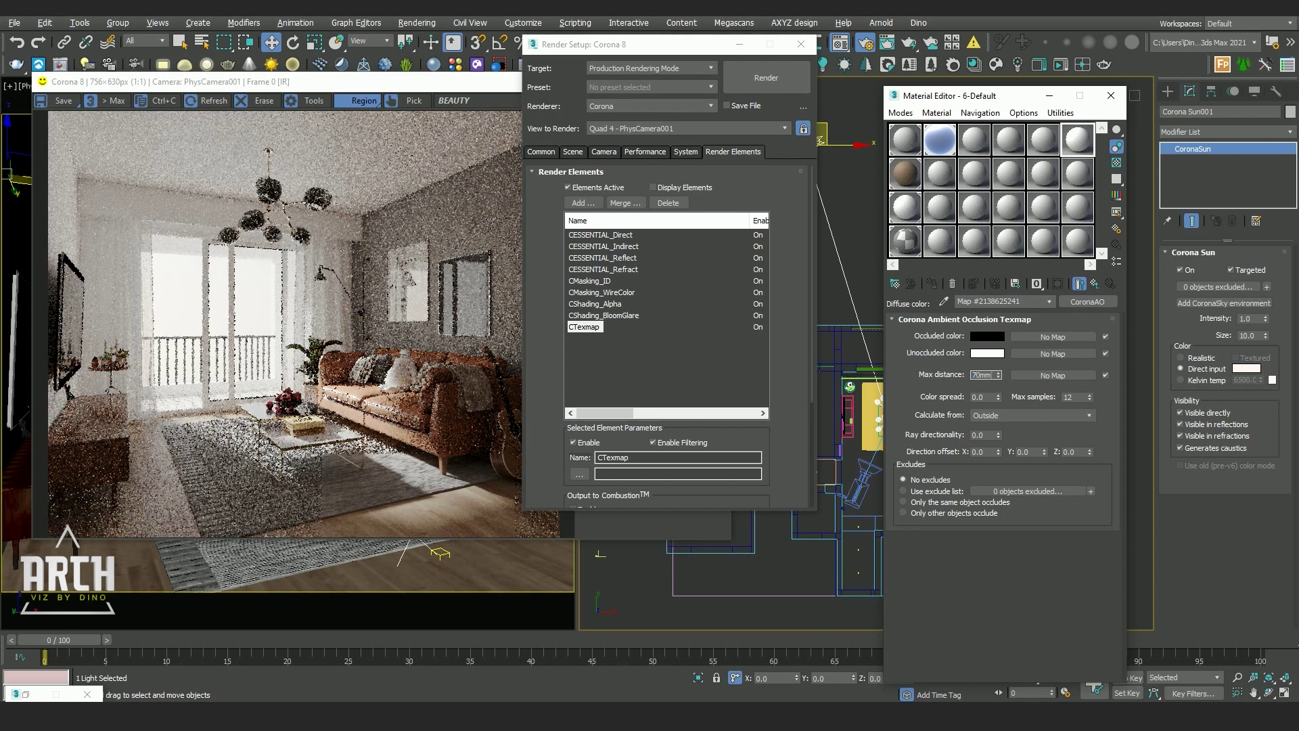
{"action": "left_click", "coordinate": [930, 343]}
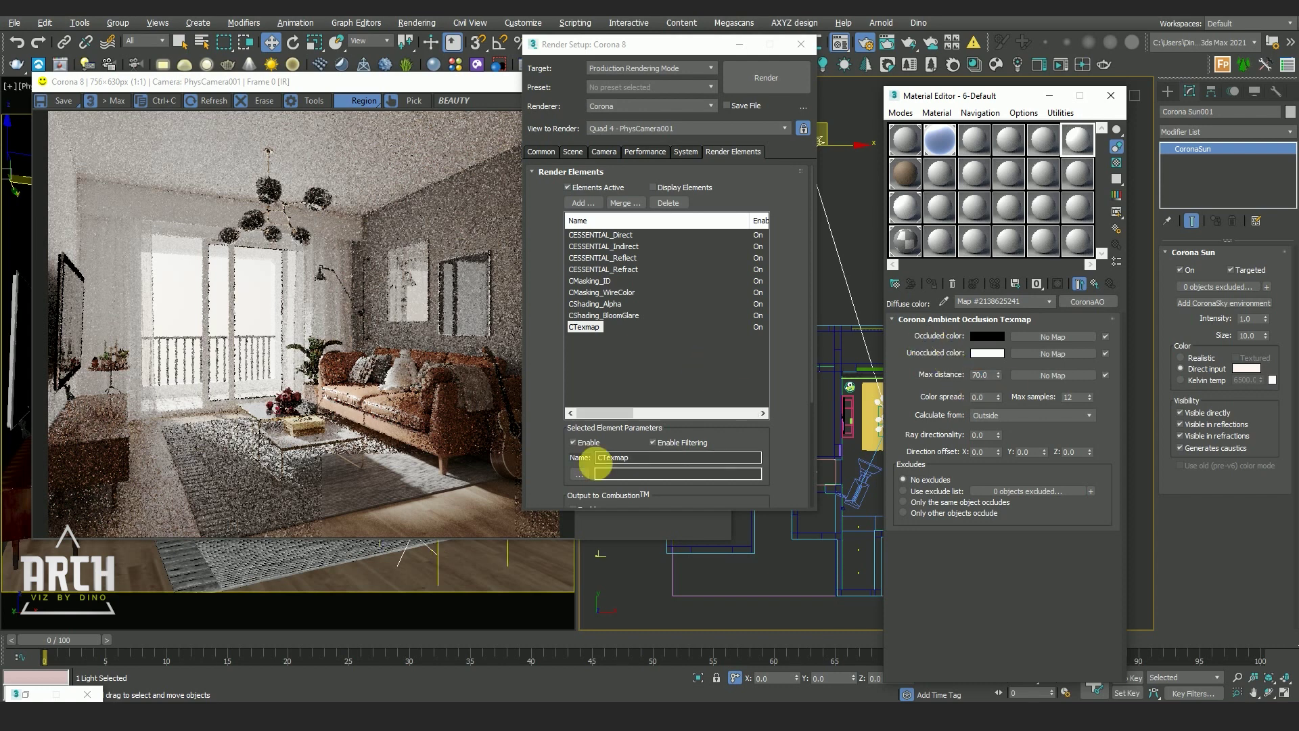
- Instance the CoronaAO map into the CTexmap element's Texmap slot and recheck the 70 distance
{"action": "scroll", "coordinate": [531, 289], "scroll_direction": "down", "scroll_amount": 4}
{"action": "scroll", "coordinate": [531, 289], "scroll_direction": "down", "scroll_amount": 1}
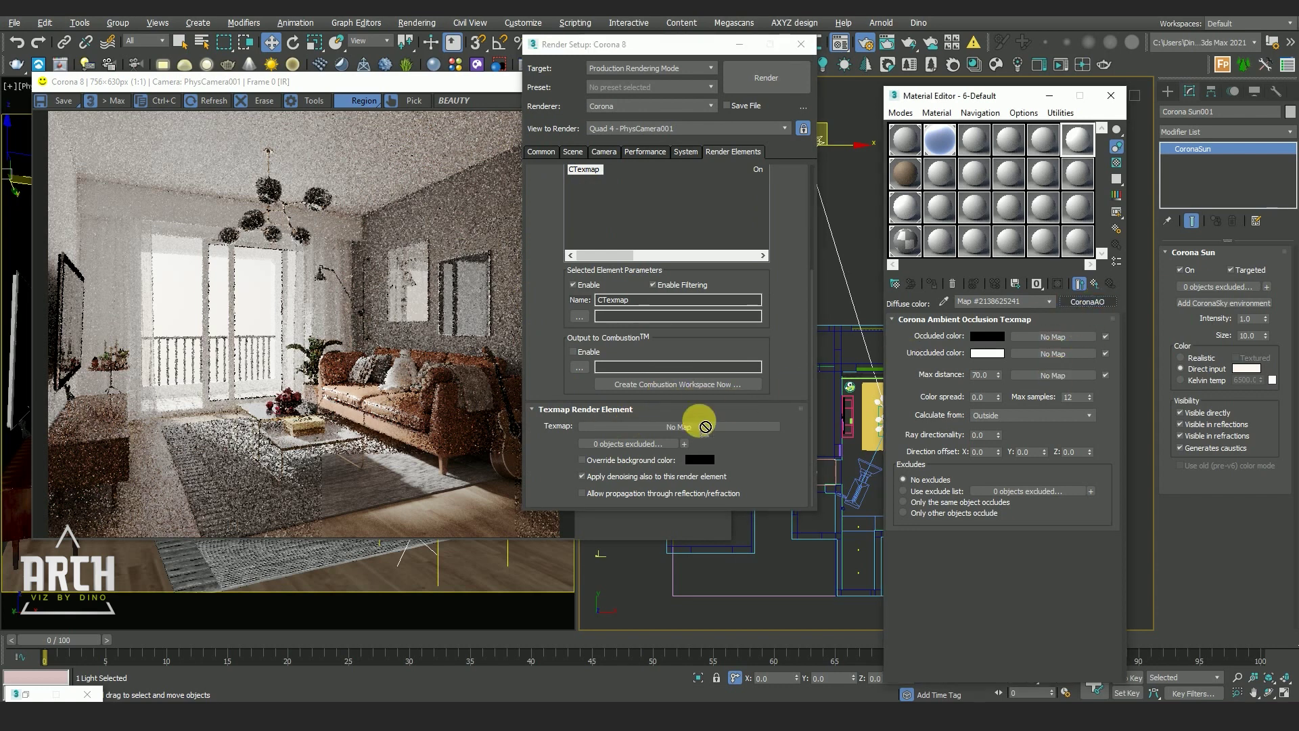
{"action": "left_click_drag", "start_coordinate": [742, 411], "coordinate": [681, 427]}
{"action": "left_click", "coordinate": [638, 325]}
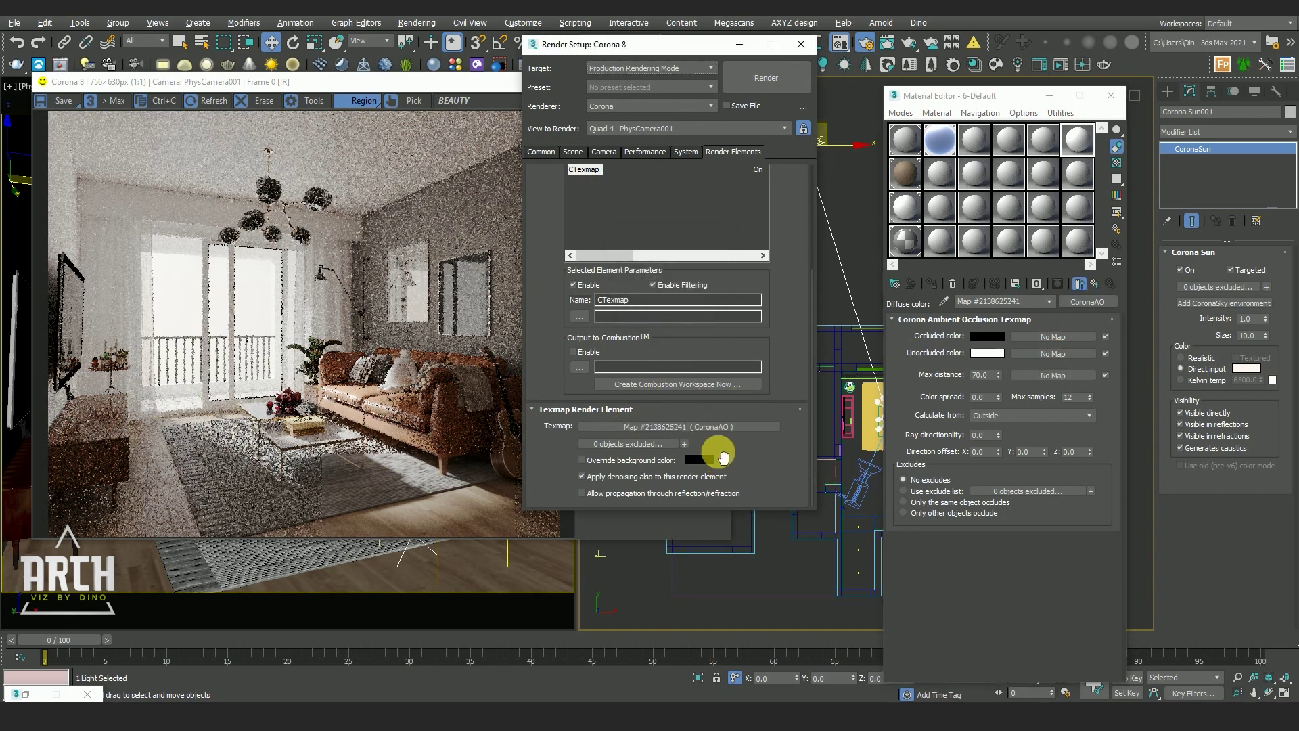
{"action": "double_click", "coordinate": [985, 375]}
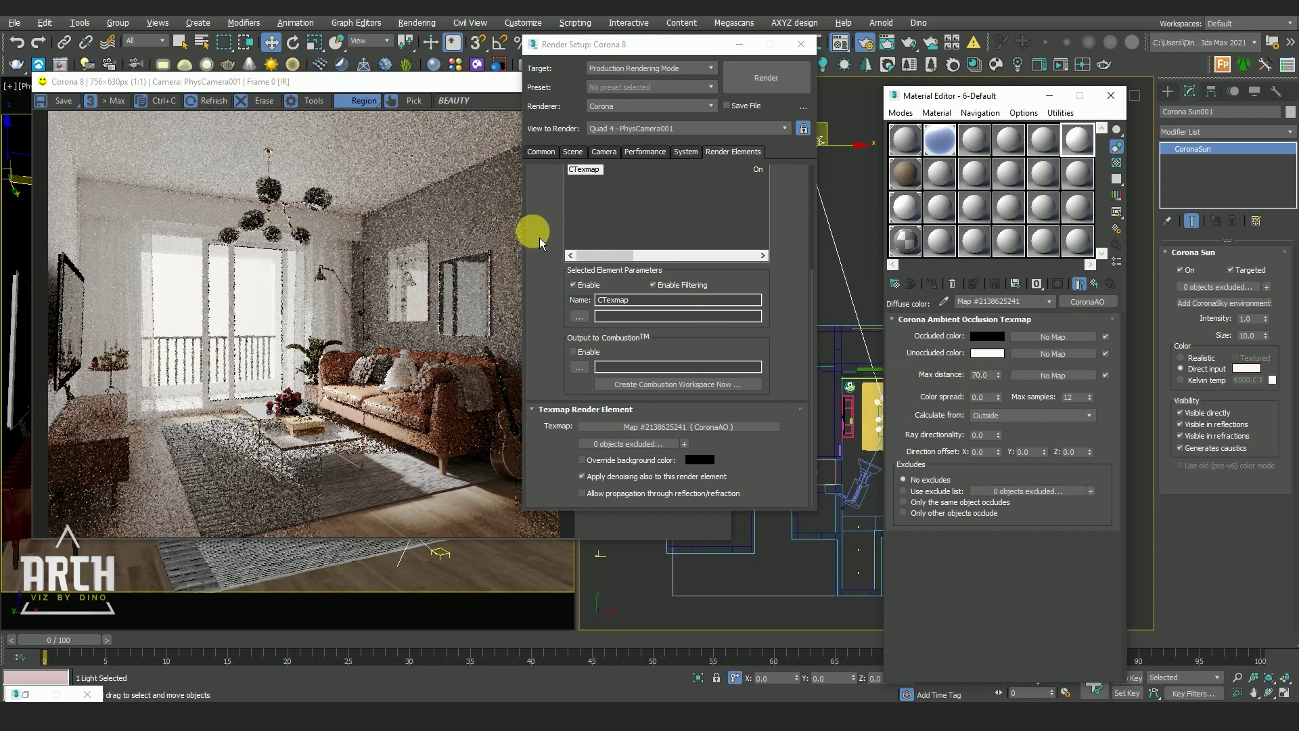
{"action": "scroll", "coordinate": [551, 339], "scroll_direction": "up", "scroll_amount": 5}
{"action": "left_click", "coordinate": [541, 152]}
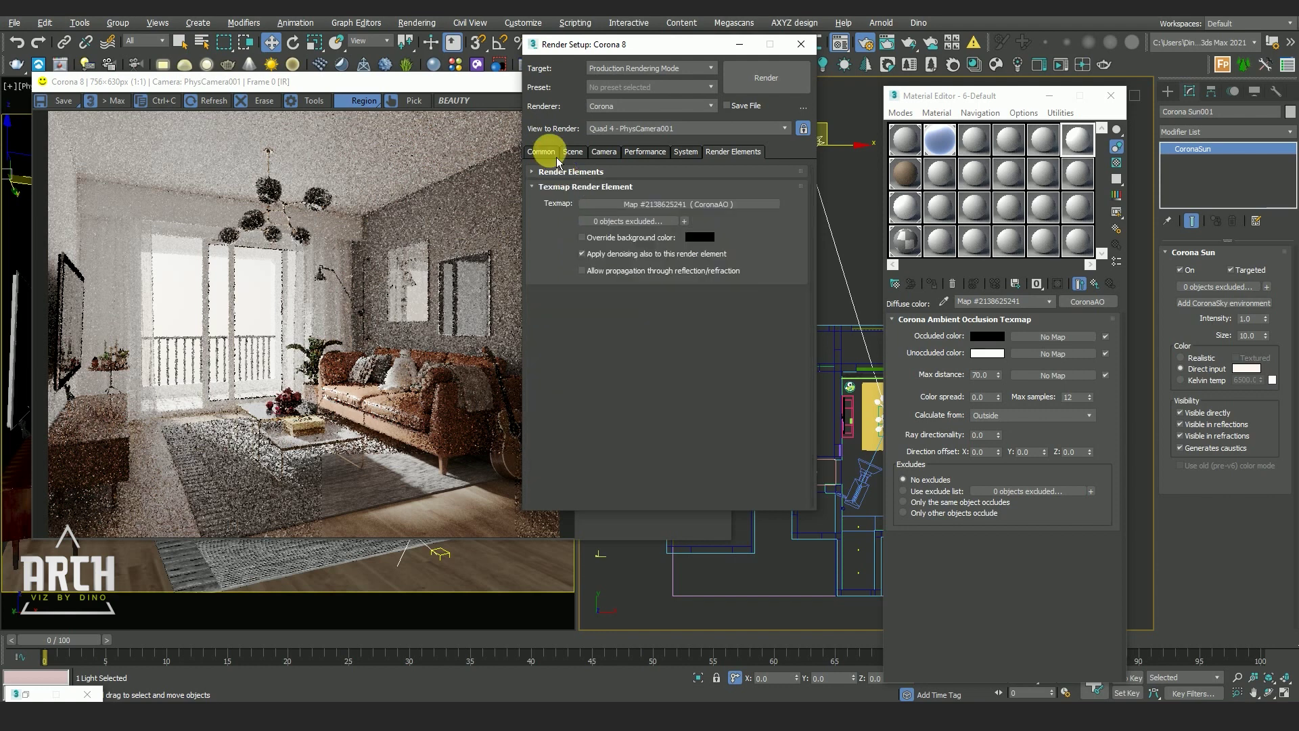
- Review the Common and Scene render settings, expanding the scene environment rollout
{"action": "left_click_drag", "start_coordinate": [778, 449], "coordinate": [756, 419]}
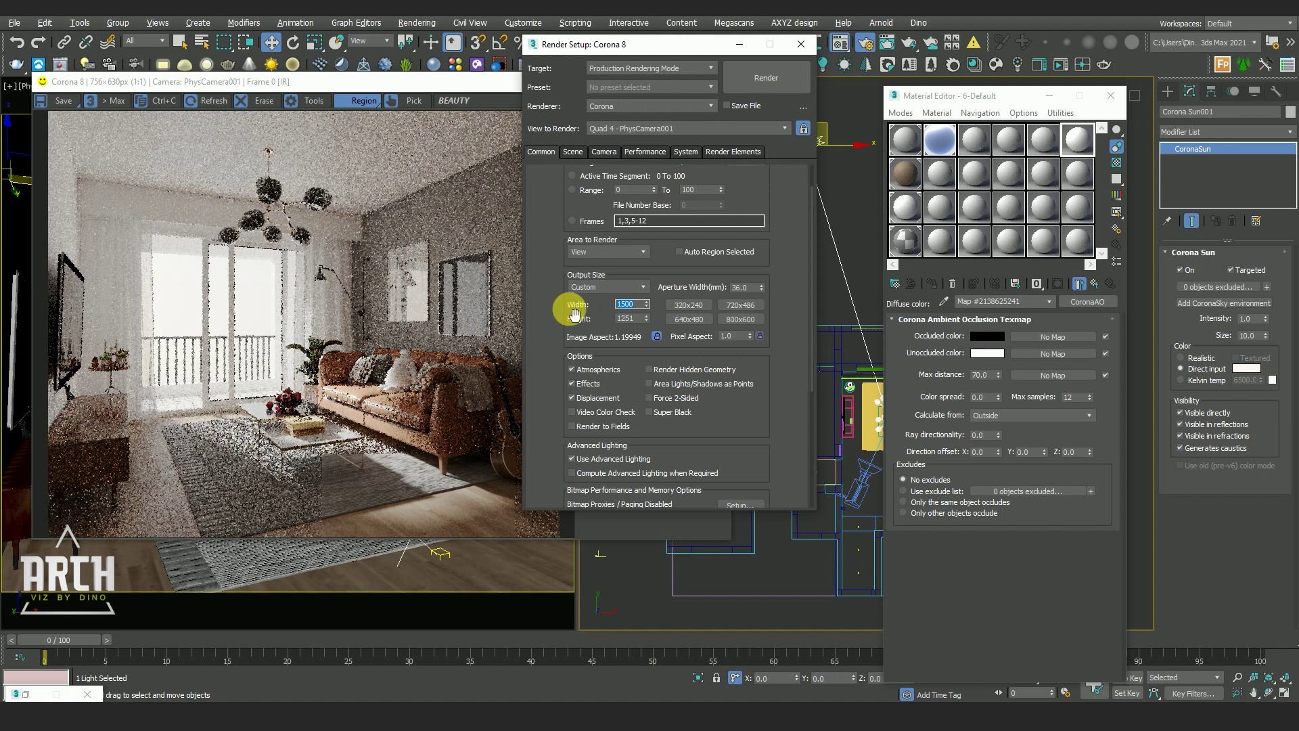
{"action": "left_click_drag", "start_coordinate": [571, 308], "coordinate": [558, 346]}
{"action": "left_click", "coordinate": [574, 151]}
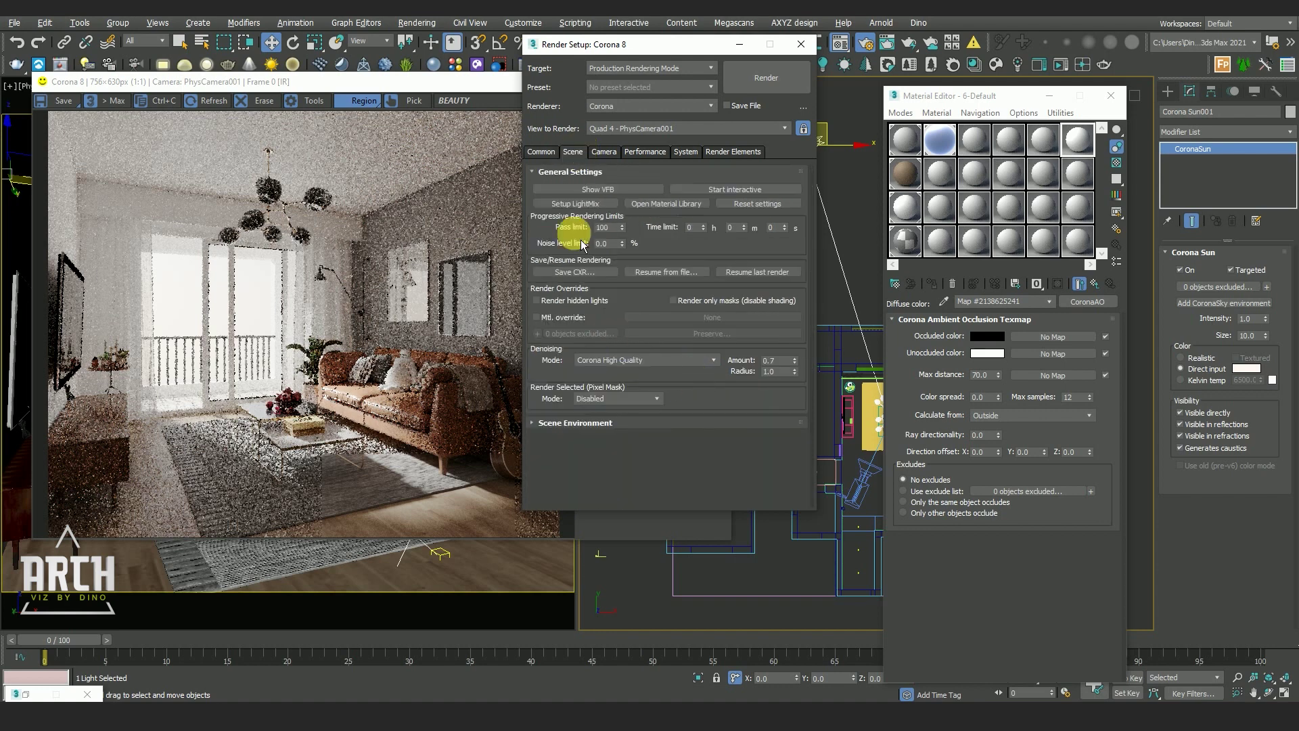
{"action": "left_click", "coordinate": [627, 436]}
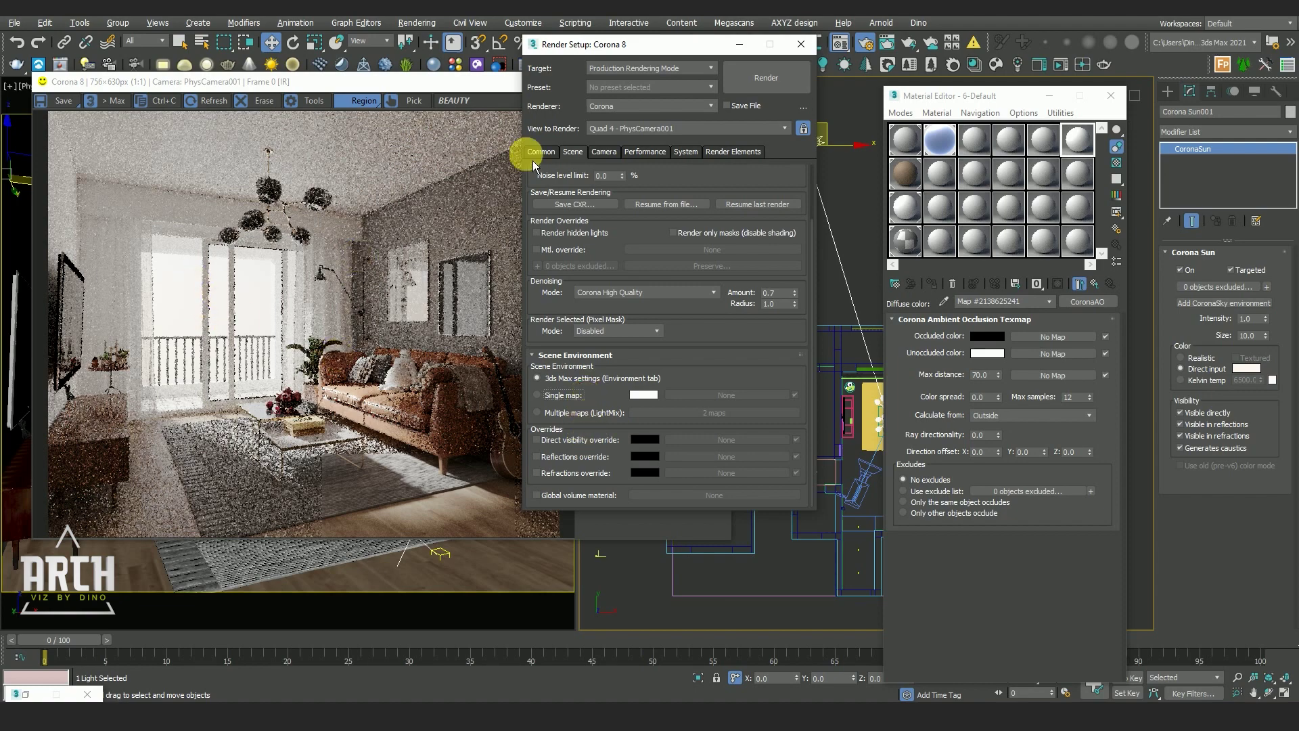
- Switch the frame buffer to the Alpha pass and back to BEAUTY
{"action": "left_click", "coordinate": [457, 100]}
{"action": "left_click", "coordinate": [469, 128]}
{"action": "left_click", "coordinate": [559, 101]}
{"action": "left_click", "coordinate": [450, 116]}
{"action": "scroll", "coordinate": [270, 230], "scroll_direction": "up", "scroll_amount": 2}
{"action": "scroll", "coordinate": [250, 257], "scroll_direction": "down", "scroll_amount": 2}
{"action": "scroll", "coordinate": [264, 234], "scroll_direction": "up", "scroll_amount": 2}
{"action": "scroll", "coordinate": [304, 196], "scroll_direction": "down", "scroll_amount": 2}
{"action": "scroll", "coordinate": [311, 226], "scroll_direction": "up", "scroll_amount": 2}
{"action": "scroll", "coordinate": [284, 230], "scroll_direction": "down", "scroll_amount": 2}
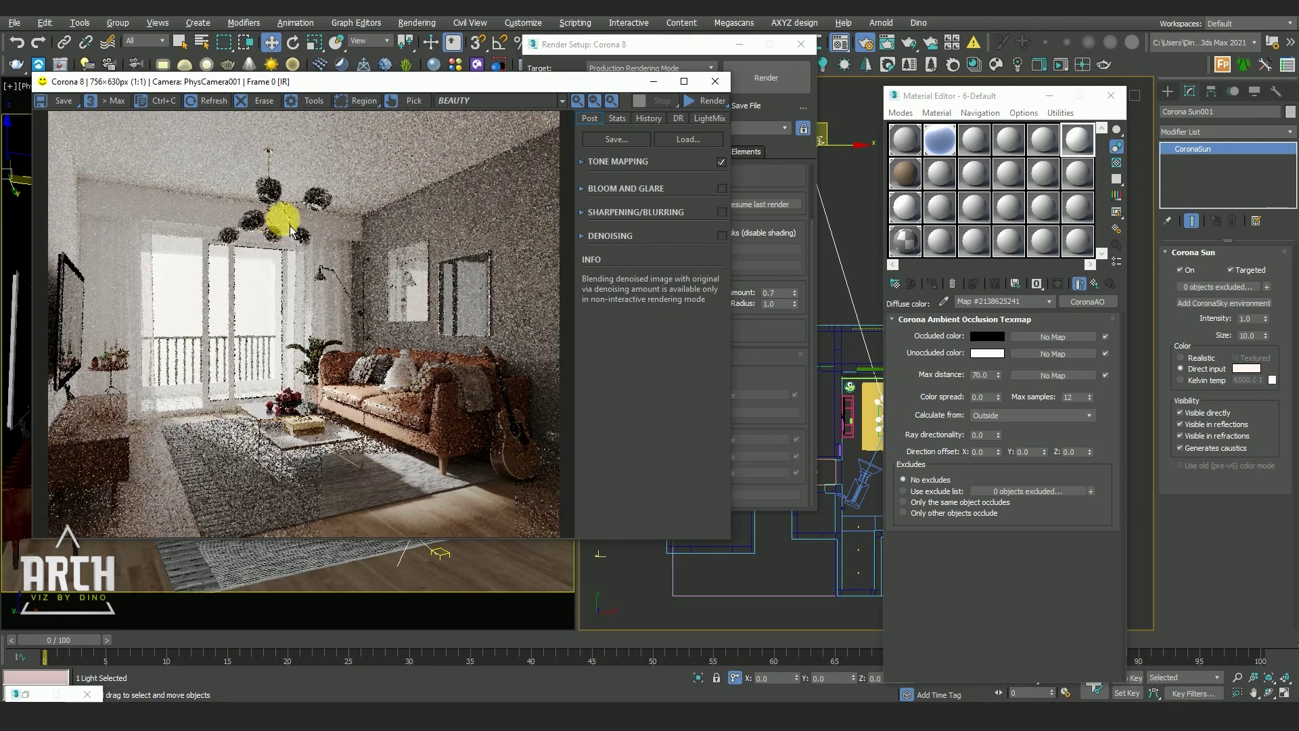
- Close the material editor and render setup, then isolate the chandelier with Alt+Q
{"action": "left_click", "coordinate": [1110, 96]}
{"action": "left_click", "coordinate": [737, 46]}
{"action": "left_click", "coordinate": [1030, 246]}
{"action": "scroll", "coordinate": [887, 416], "scroll_direction": "up", "scroll_amount": 4}
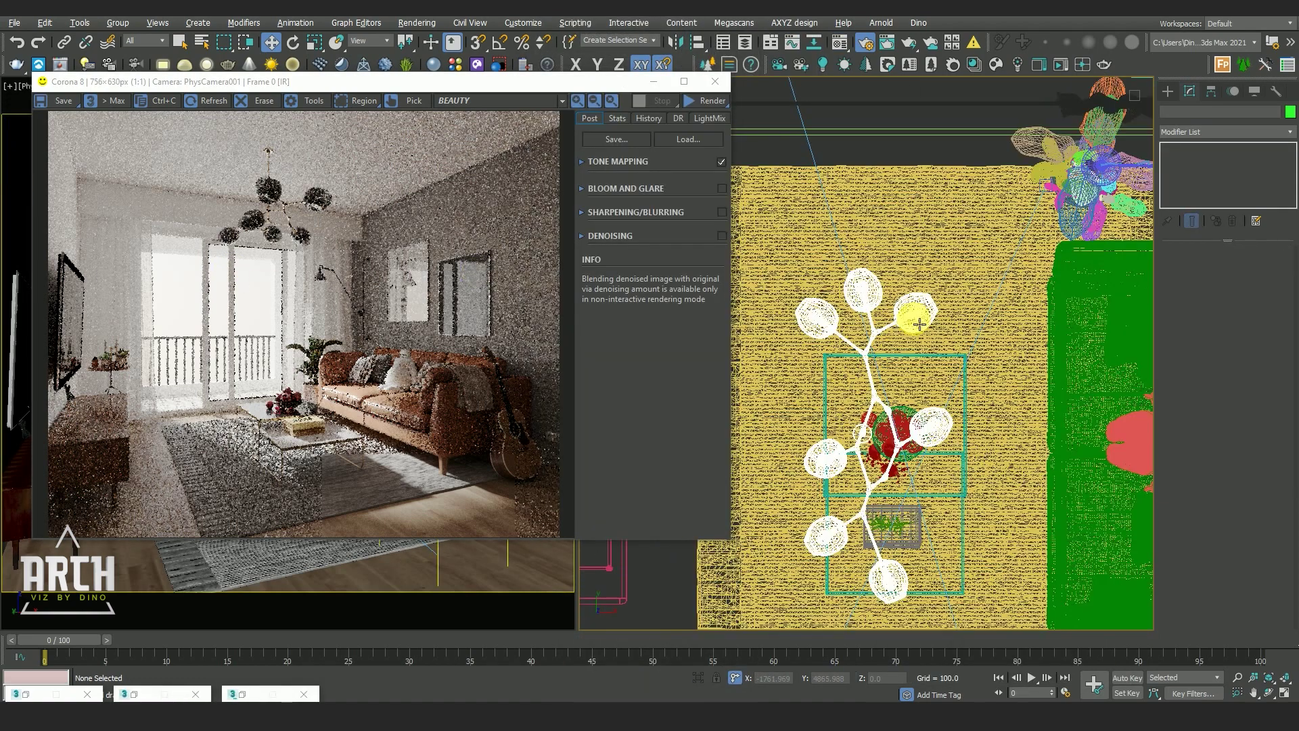
{"action": "left_click", "coordinate": [920, 334]}
{"action": "scroll", "coordinate": [920, 333], "scroll_direction": "down", "scroll_amount": 1}
{"action": "mouse_move", "coordinate": [920, 334]}
{"action": "middle_mouse_down", "text": "alt"}
{"action": "mouse_move", "coordinate": [900, 352]}
{"action": "mouse_move", "coordinate": [997, 319]}
{"action": "middle_mouse_up", "text": "alt"}
{"action": "key", "text": "alt+q"}
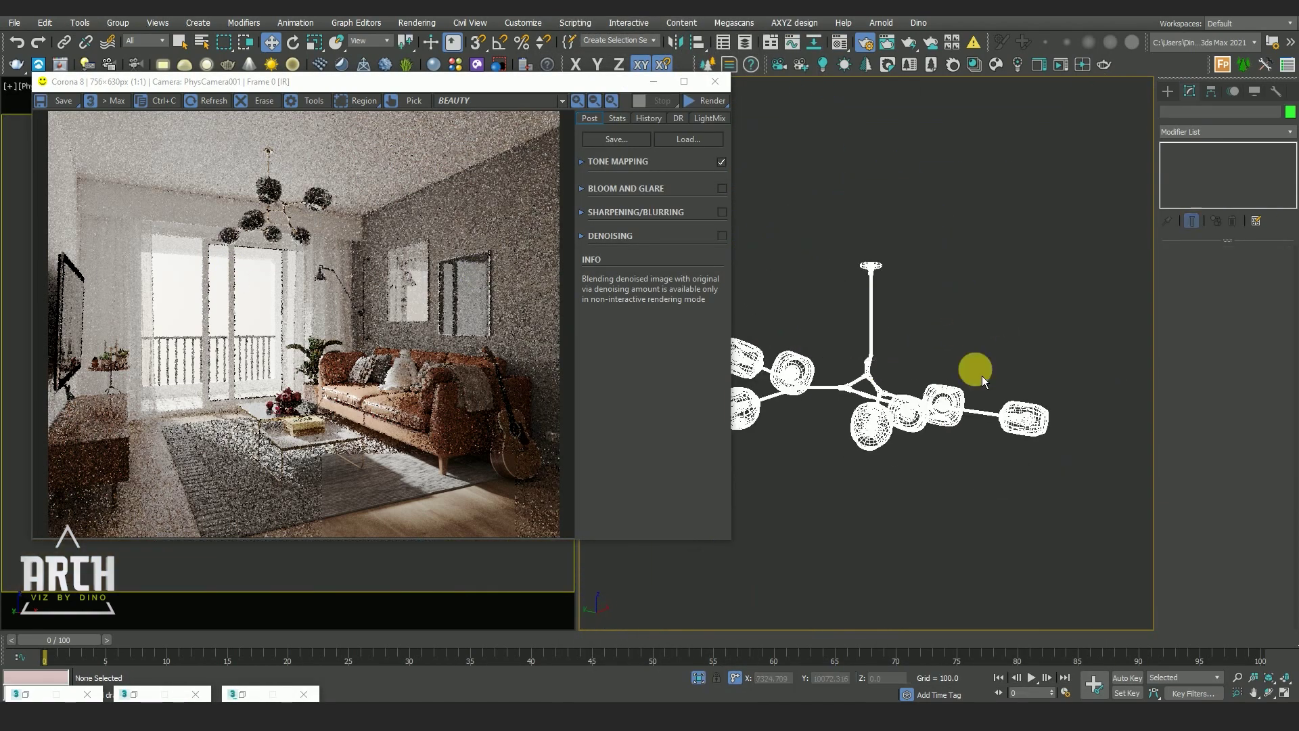
{"action": "scroll", "coordinate": [958, 406], "scroll_direction": "up", "scroll_amount": 8}
{"action": "scroll", "coordinate": [958, 406], "scroll_direction": "down", "scroll_amount": 5}
{"action": "left_click", "coordinate": [965, 374]}
{"action": "mouse_move", "coordinate": [966, 368]}
{"action": "middle_mouse_down", "text": "alt"}
{"action": "mouse_move", "coordinate": [901, 420]}
{"action": "mouse_move", "coordinate": [965, 435]}
{"action": "middle_mouse_up", "text": "alt"}
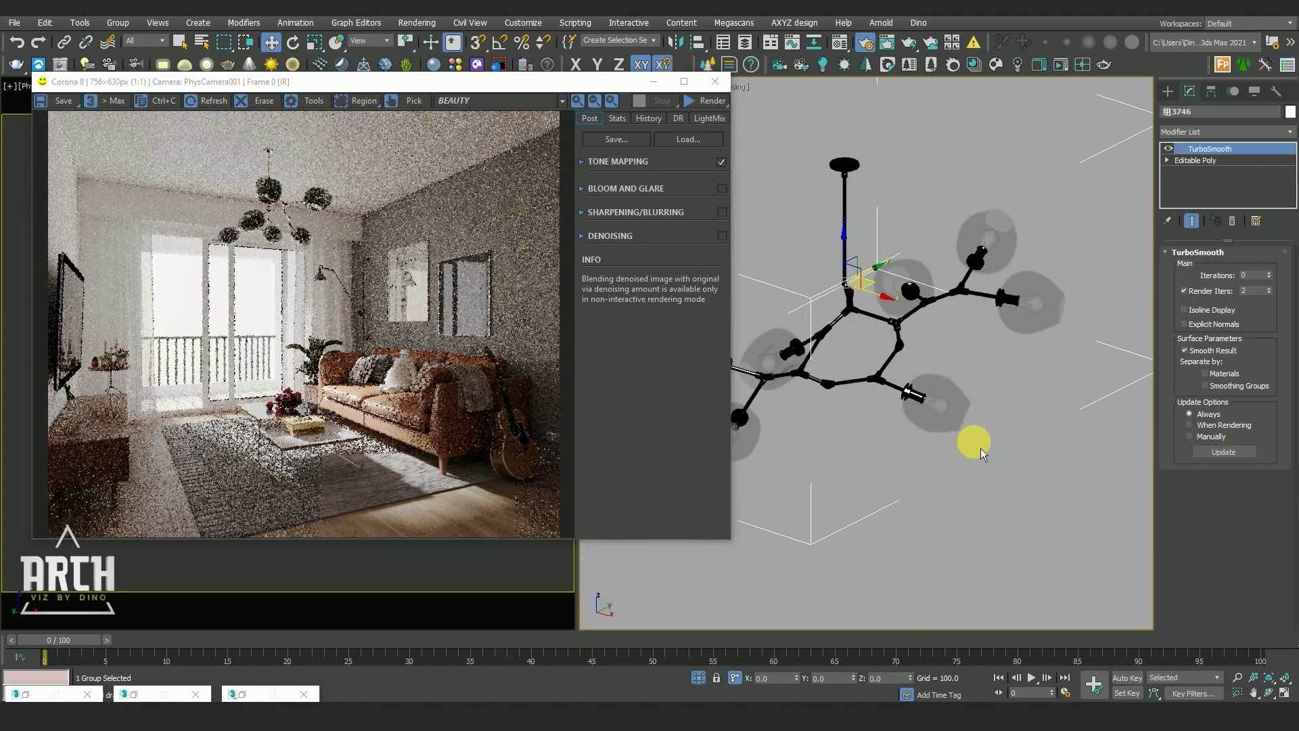
{"action": "left_click", "coordinate": [936, 424]}
{"action": "scroll", "coordinate": [922, 405], "scroll_direction": "down", "scroll_amount": 3}
- Eyedrop the chandelier material and check its CoronaLightMtl bulb sub-material at intensity 50
{"action": "key", "text": "m"}
{"action": "left_click", "coordinate": [952, 181]}
{"action": "left_click", "coordinate": [943, 302]}
{"action": "left_click", "coordinate": [778, 358]}
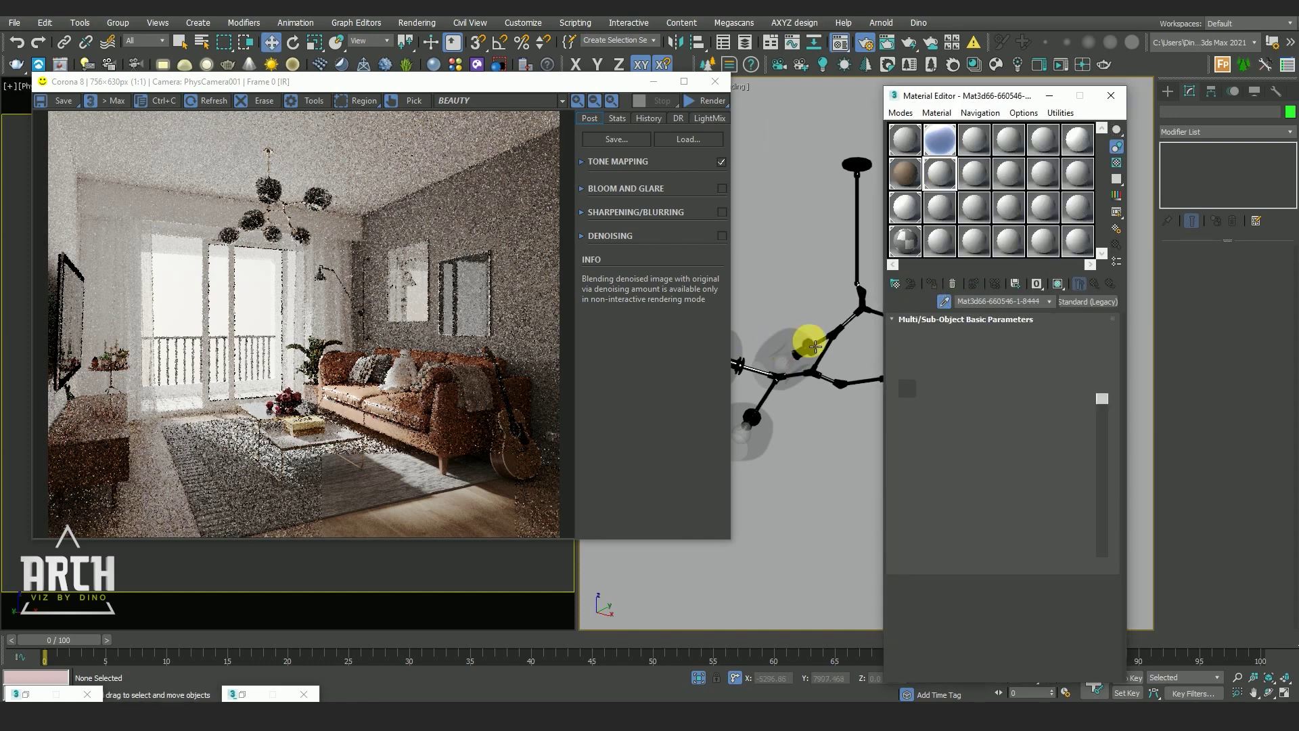
{"action": "left_click", "coordinate": [946, 186]}
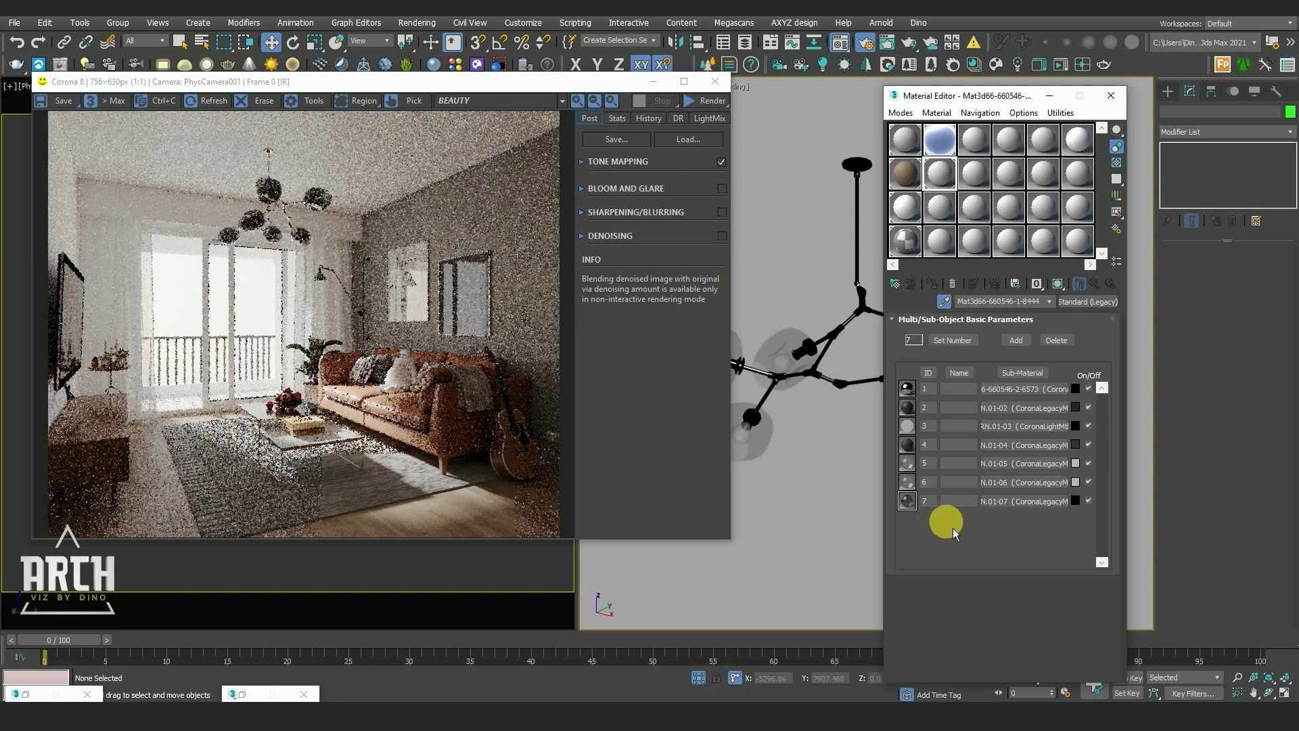
{"action": "left_click", "coordinate": [1014, 434]}
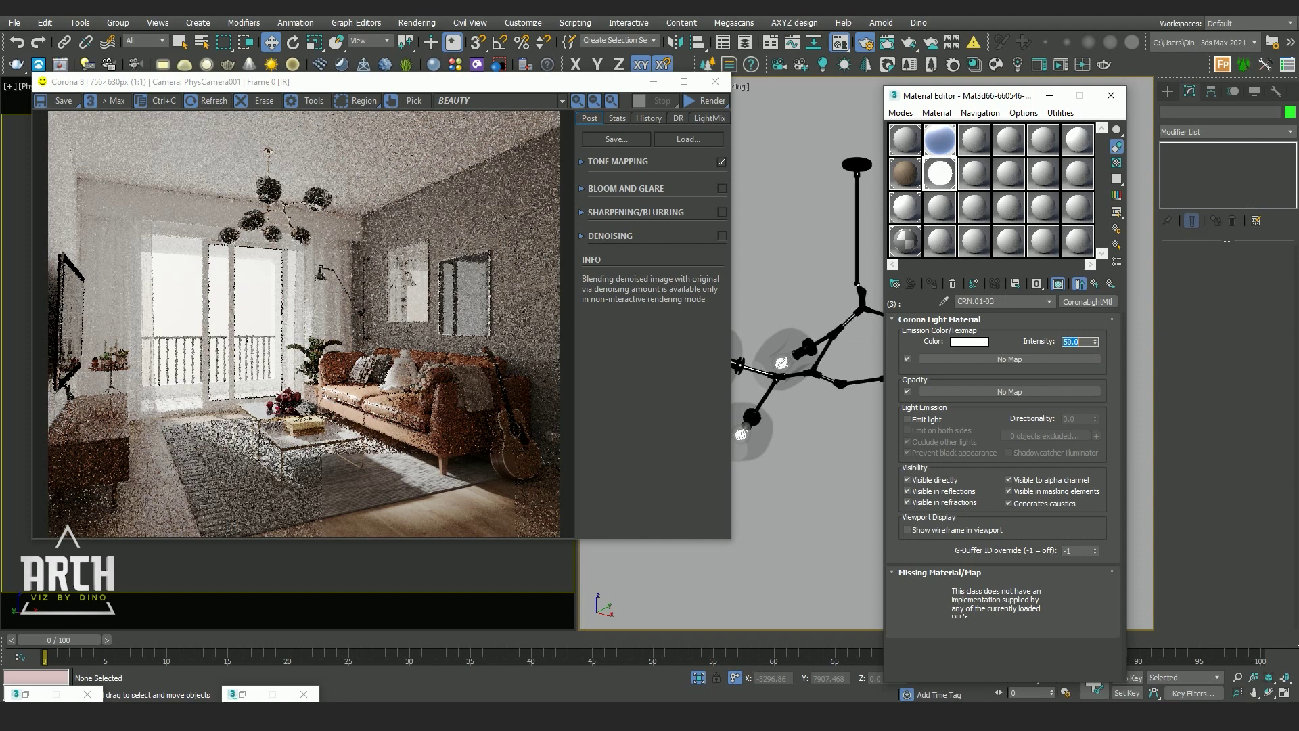
{"action": "left_click", "coordinate": [833, 443]}
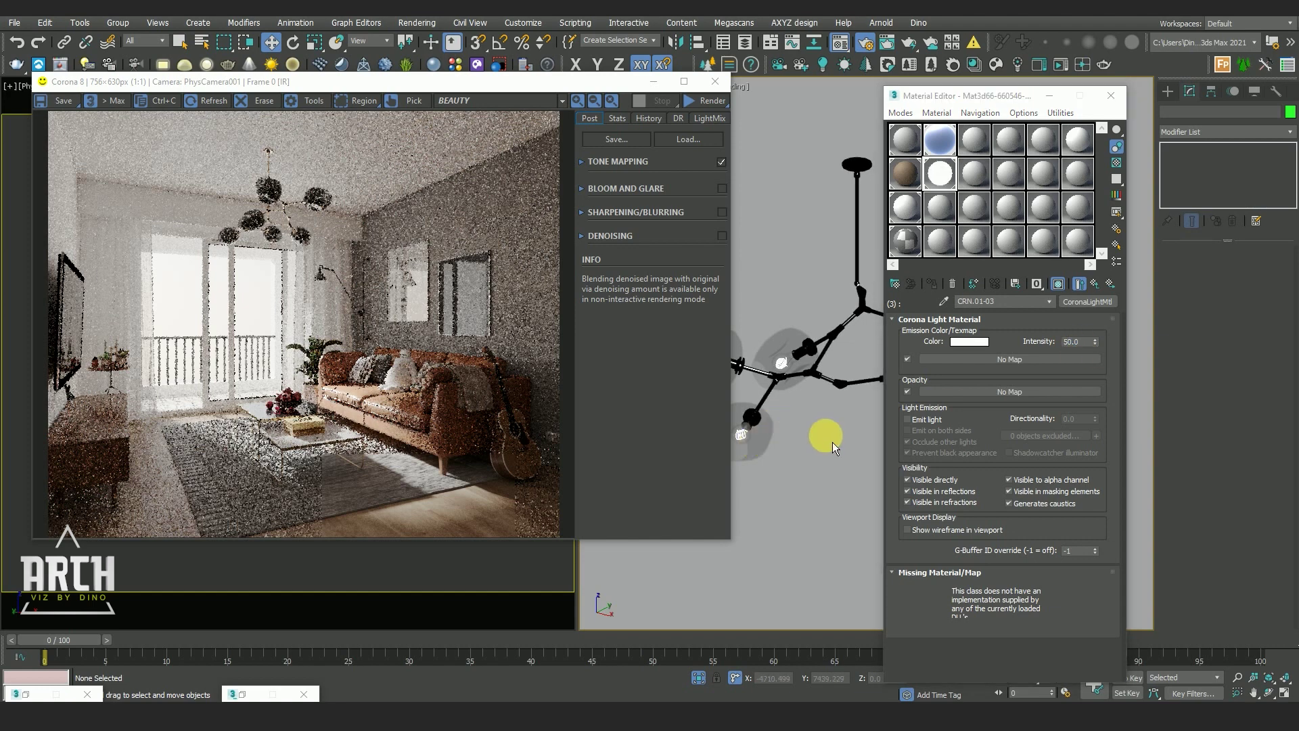
{"action": "left_click", "coordinate": [1111, 96]}
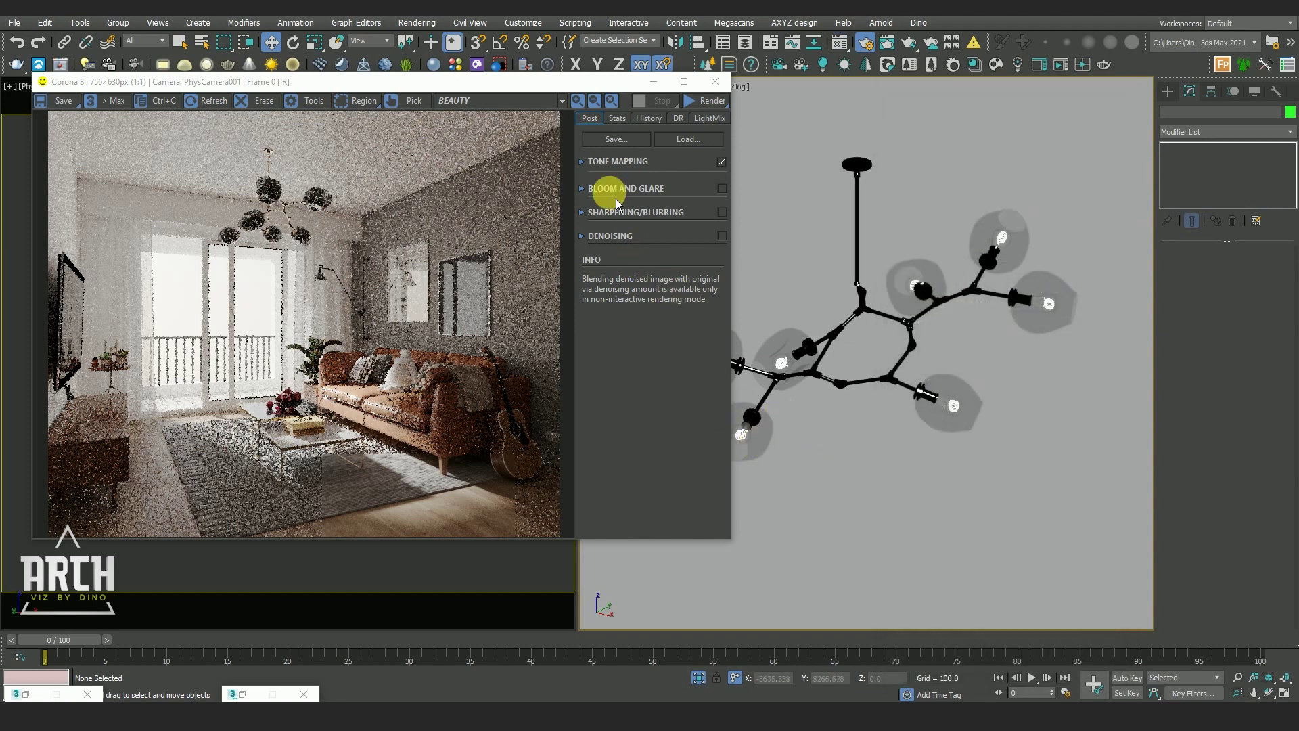
- Expand Tone Mapping and restart Corona interactive rendering
{"action": "left_click", "coordinate": [589, 161]}
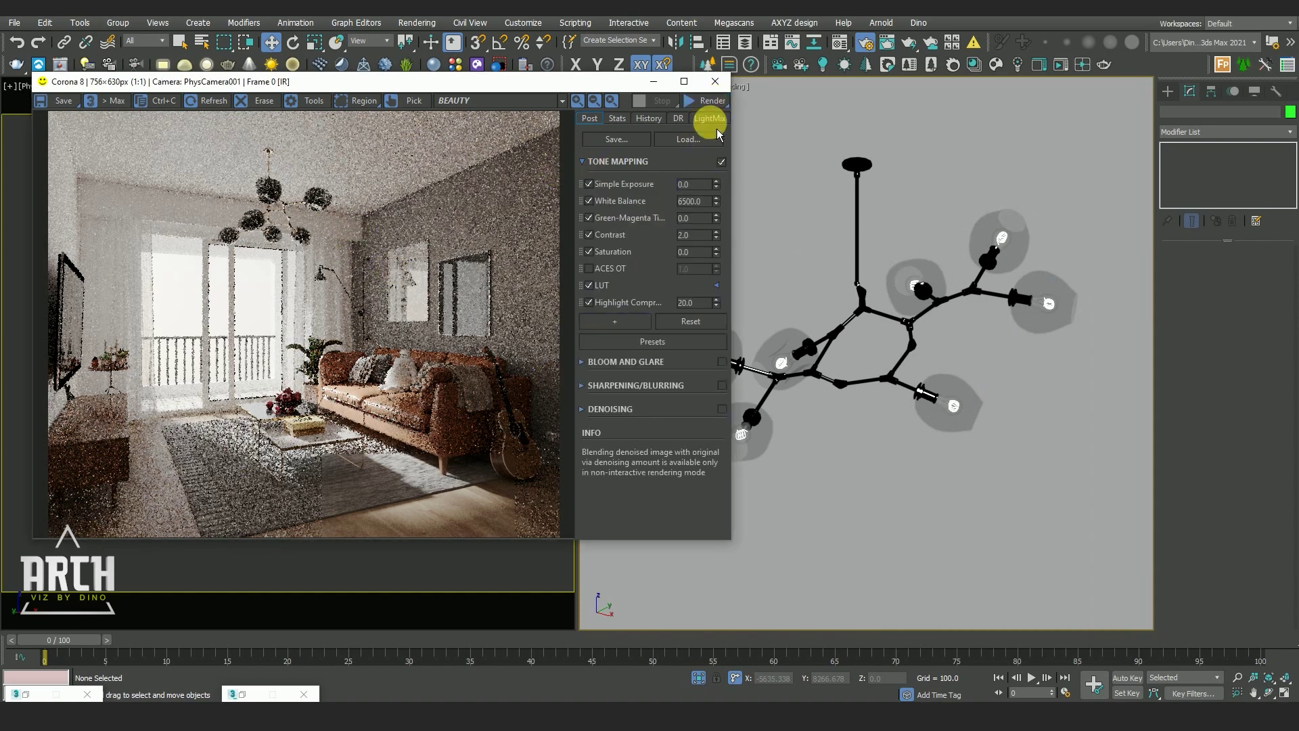
{"action": "left_click", "coordinate": [712, 101]}
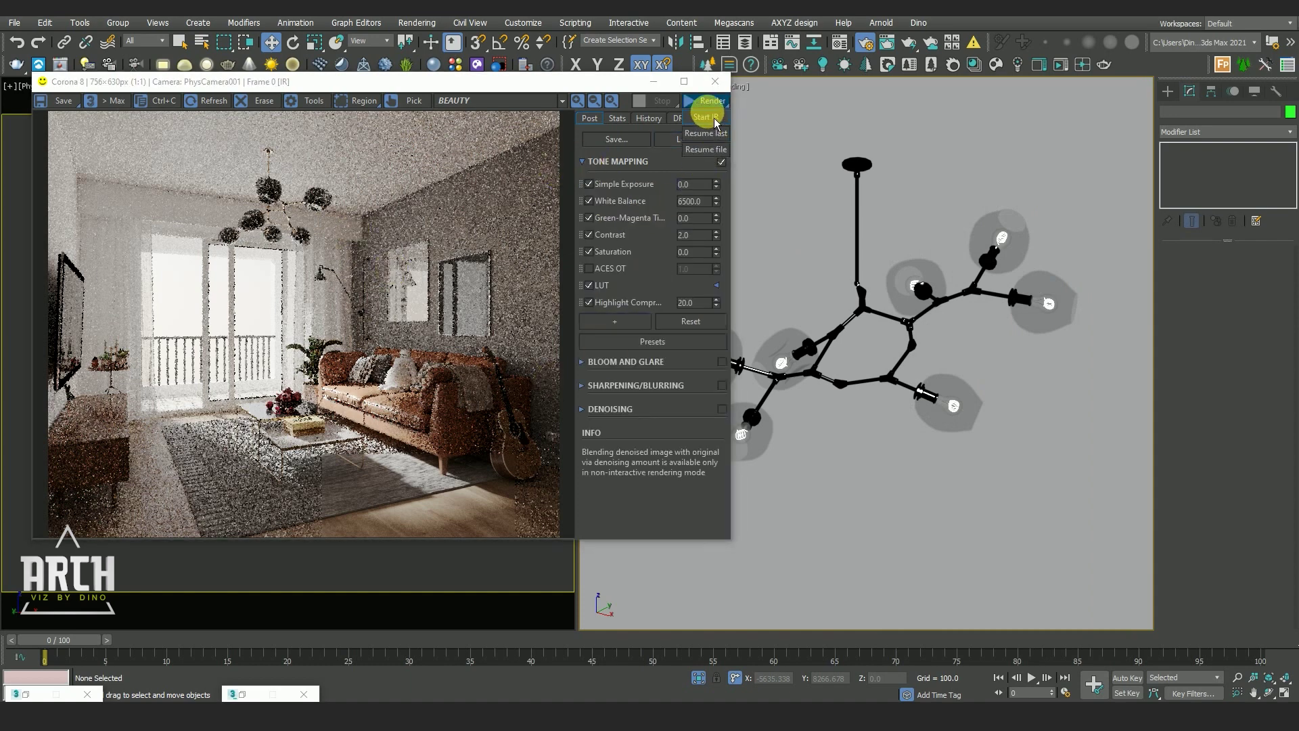
{"action": "left_click", "coordinate": [713, 119]}
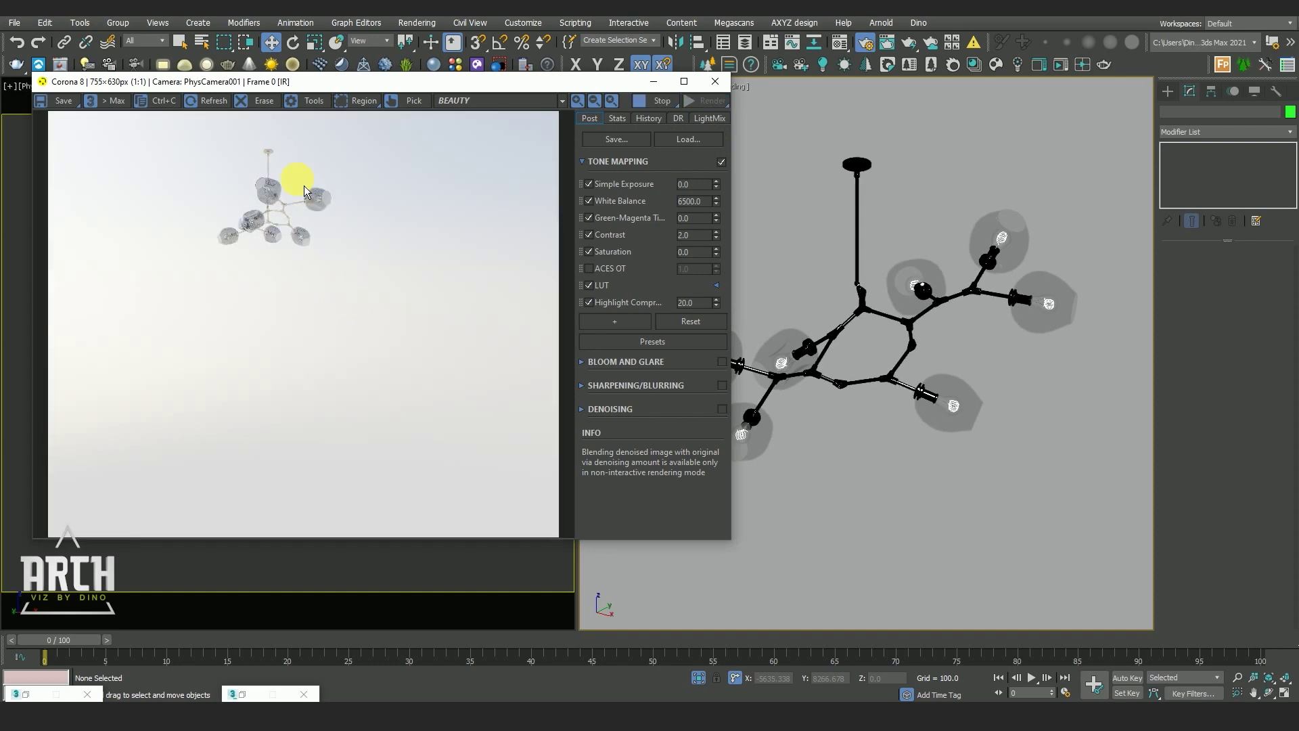
{"action": "scroll", "coordinate": [233, 185], "scroll_direction": "up", "scroll_amount": 1}
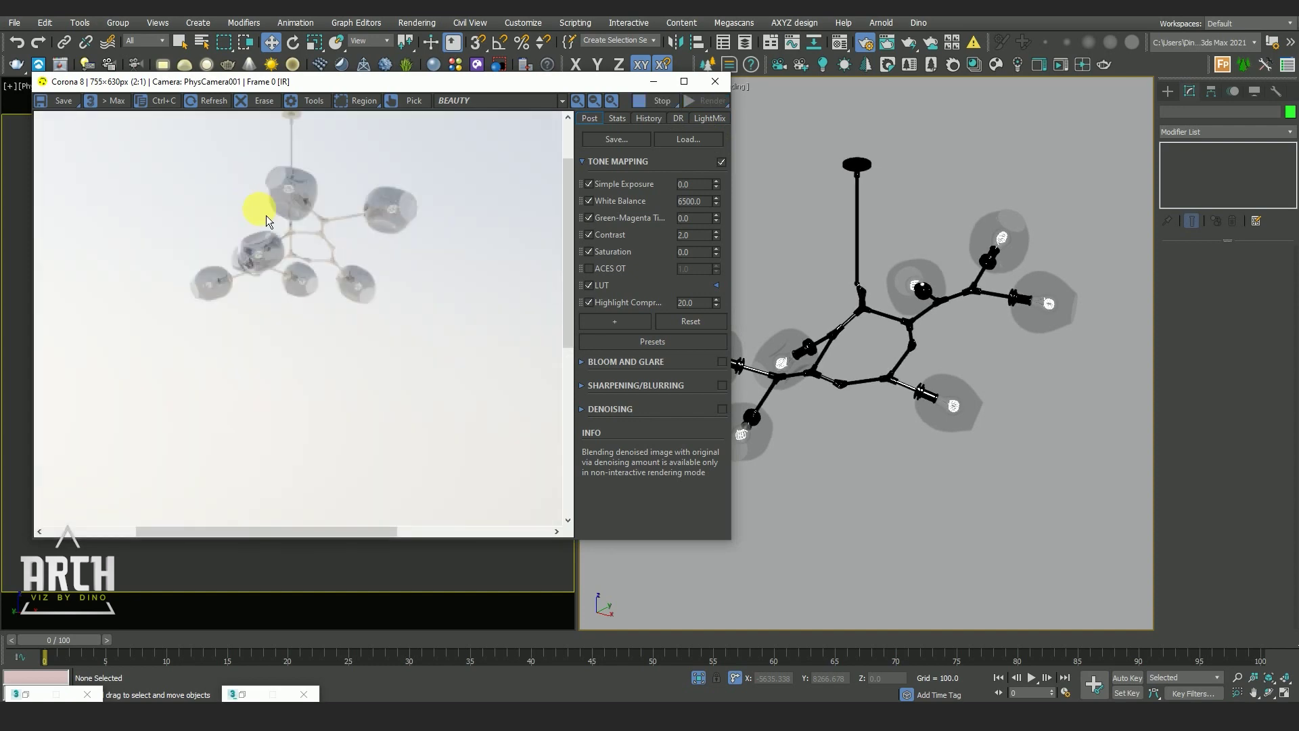
- Restore Render Setup beside the frame buffer, review the Common output settings, and close it
{"action": "left_click", "coordinate": [255, 694]}
{"action": "left_click_drag", "start_coordinate": [691, 45], "coordinate": [961, 52]}
{"action": "left_click", "coordinate": [814, 161]}
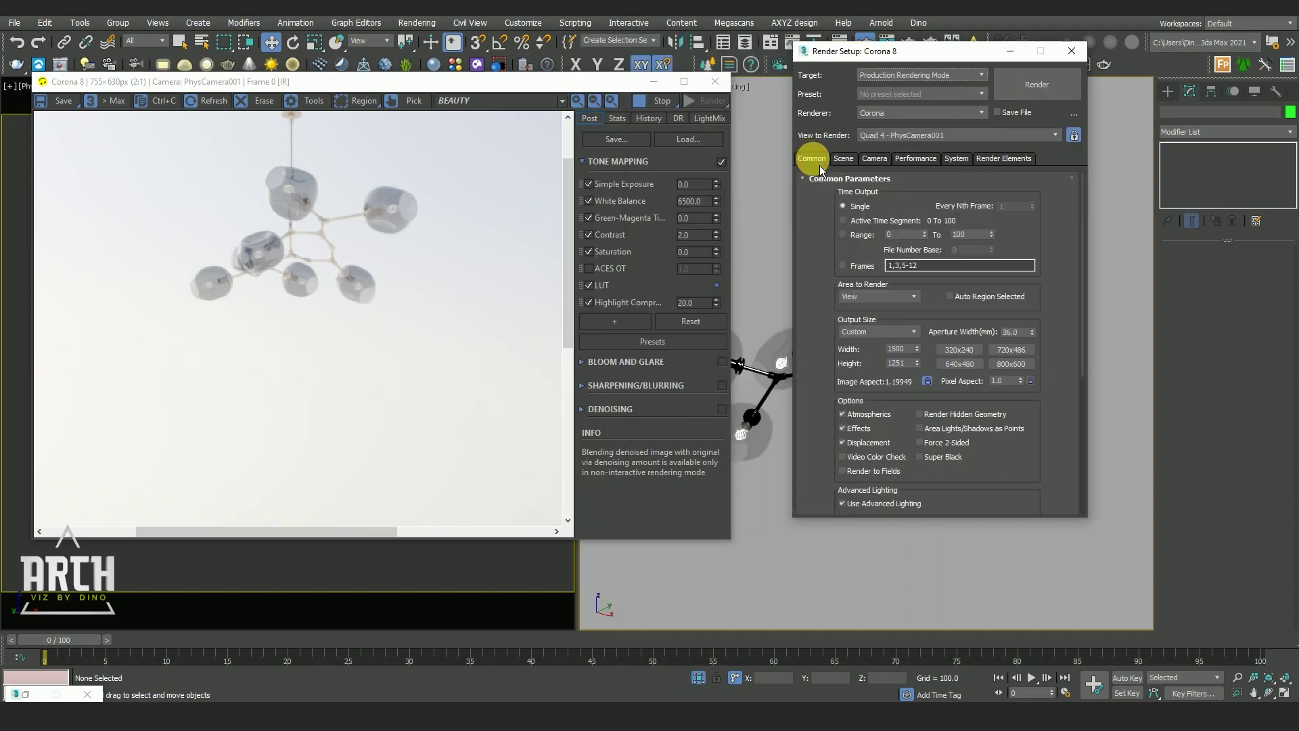
{"action": "scroll", "coordinate": [992, 428], "scroll_direction": "down", "scroll_amount": 1}
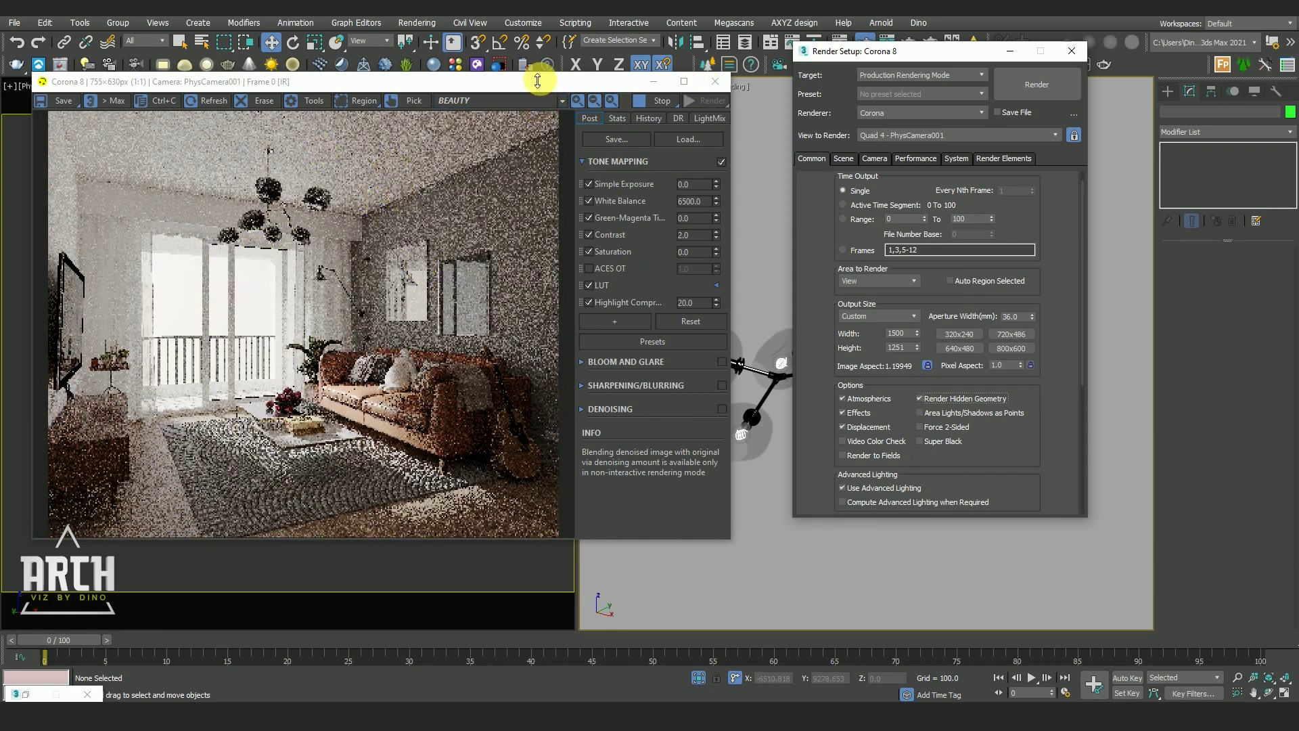
{"action": "left_click_drag", "start_coordinate": [947, 51], "coordinate": [1074, 83]}
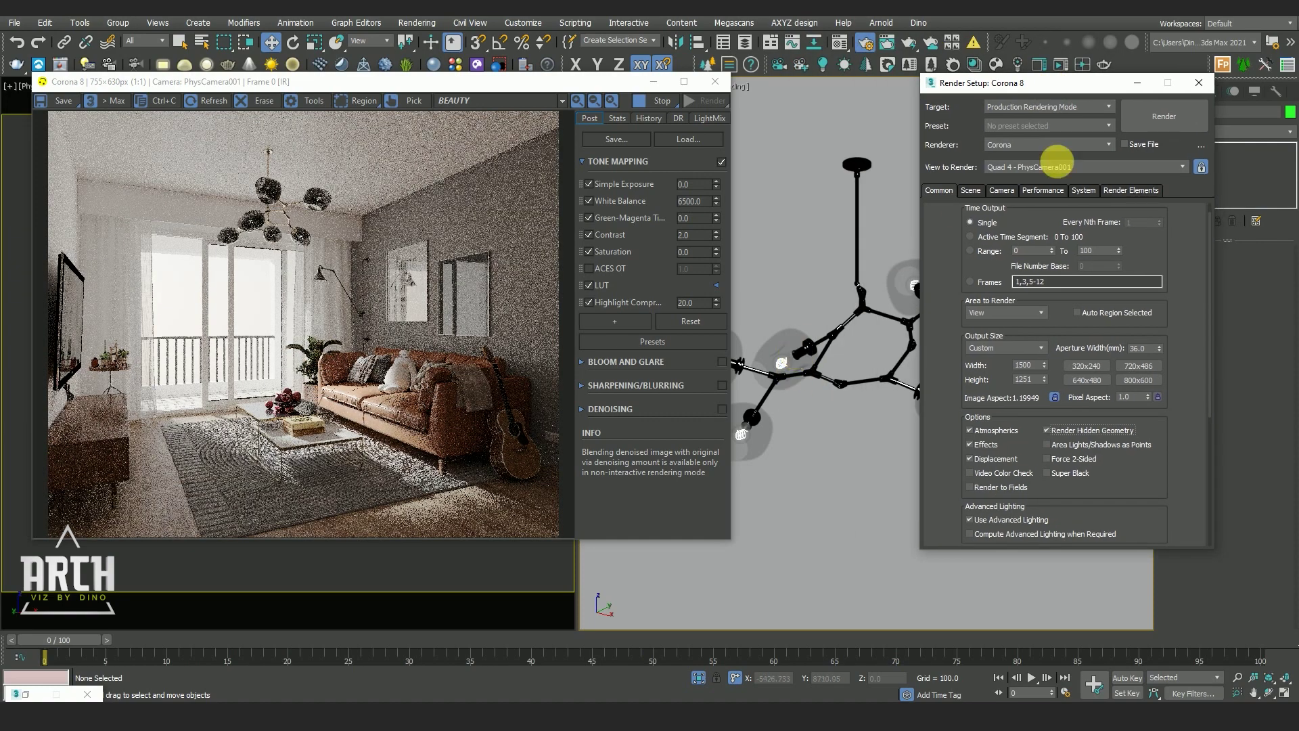
{"action": "left_click", "coordinate": [1137, 83]}
- Select the chandelier group in the viewport, then clear the selection
{"action": "scroll", "coordinate": [884, 327], "scroll_direction": "down", "scroll_amount": 5}
{"action": "left_click", "coordinate": [886, 333]}
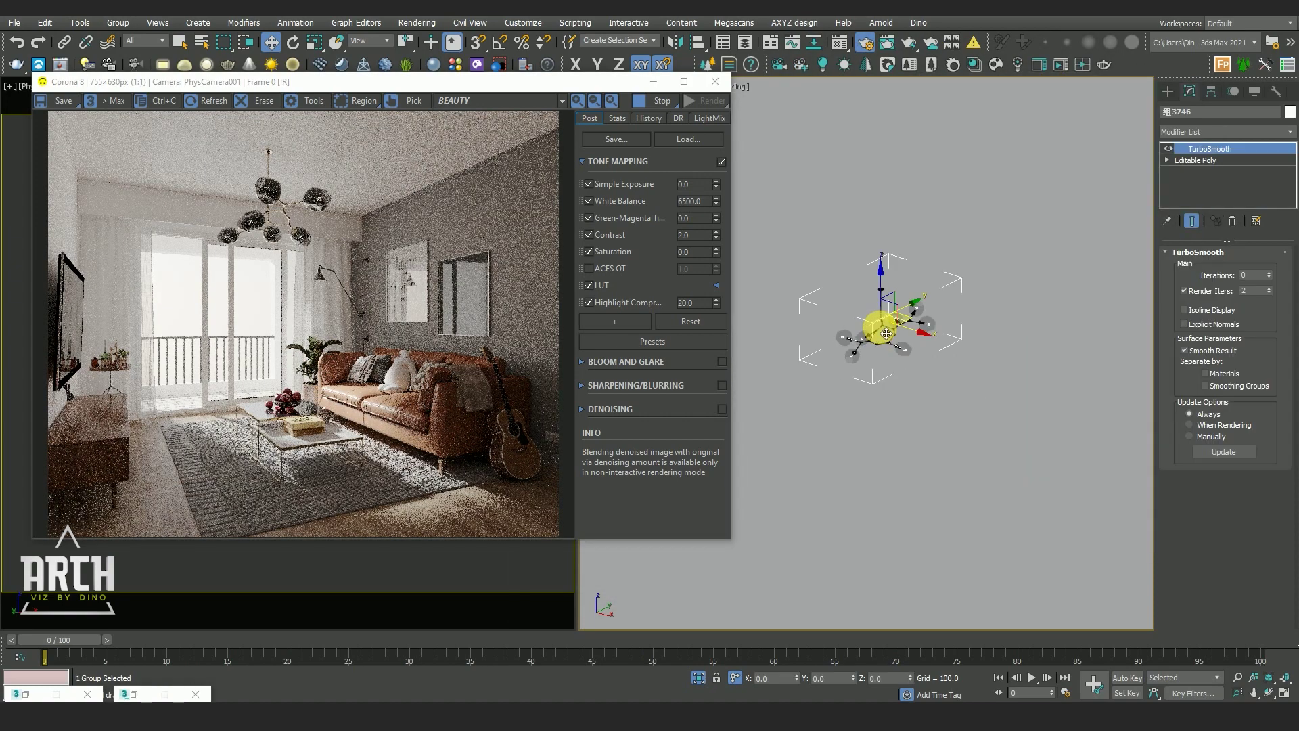
{"action": "scroll", "coordinate": [266, 212], "scroll_direction": "up", "scroll_amount": 3}
{"action": "scroll", "coordinate": [267, 213], "scroll_direction": "down", "scroll_amount": 3}
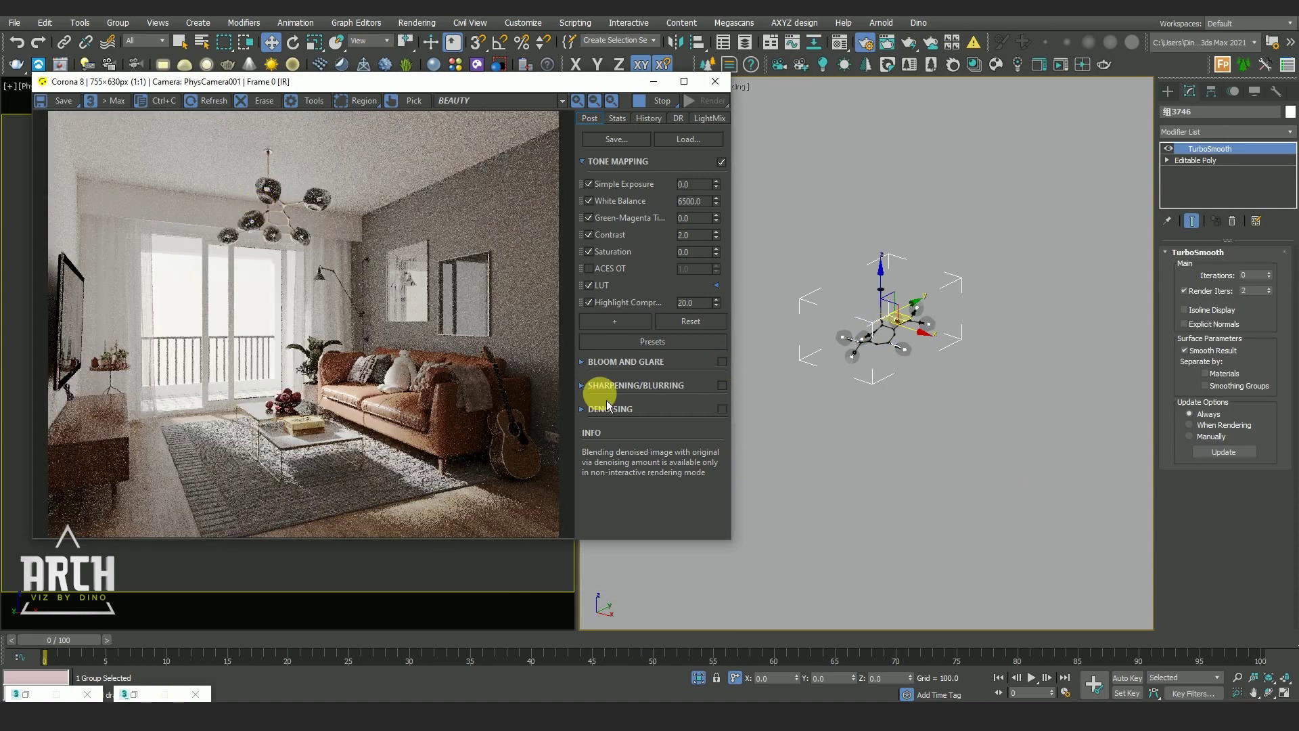
{"action": "left_click", "coordinate": [910, 351]}
{"action": "scroll", "coordinate": [911, 351], "scroll_direction": "up", "scroll_amount": 3}
{"action": "left_click", "coordinate": [966, 439]}
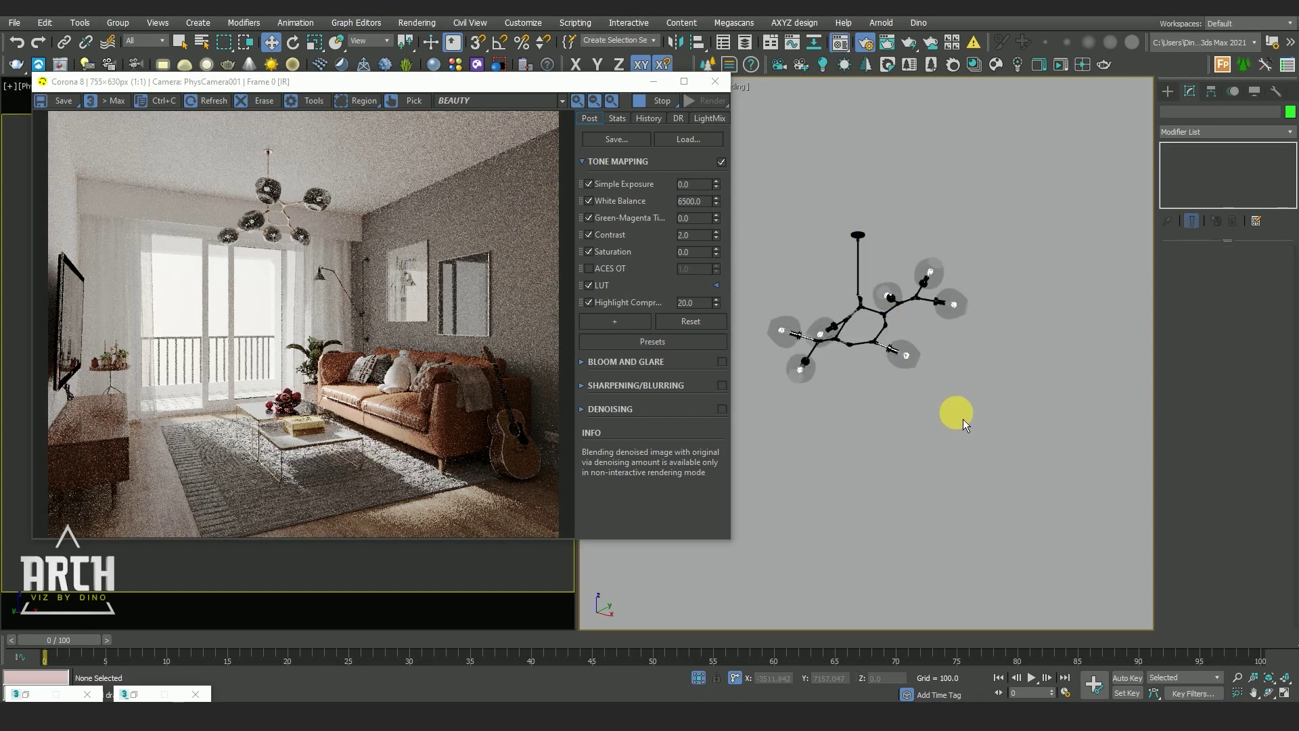
- In the chandelier's Multi/Sub-Object material, copy sub-material N.01-06 onto slot 7
{"action": "key", "text": "m"}
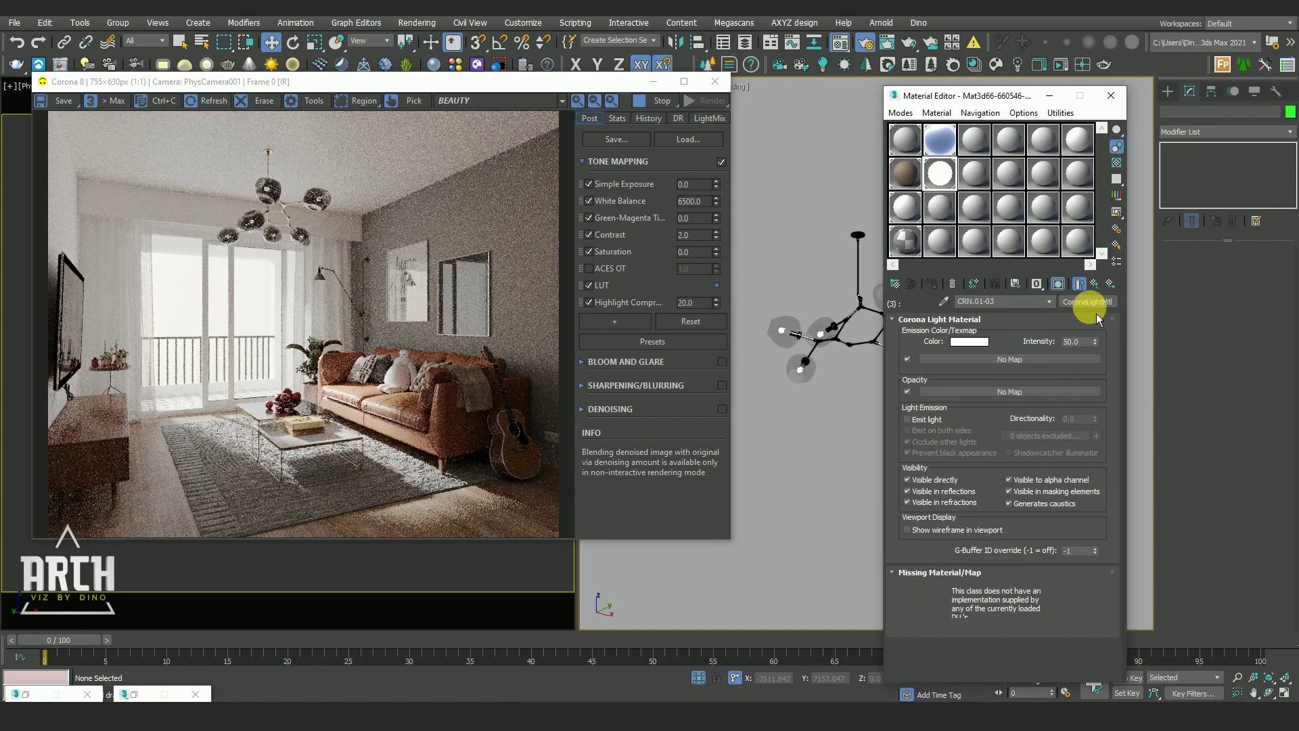
{"action": "left_click", "coordinate": [1080, 284]}
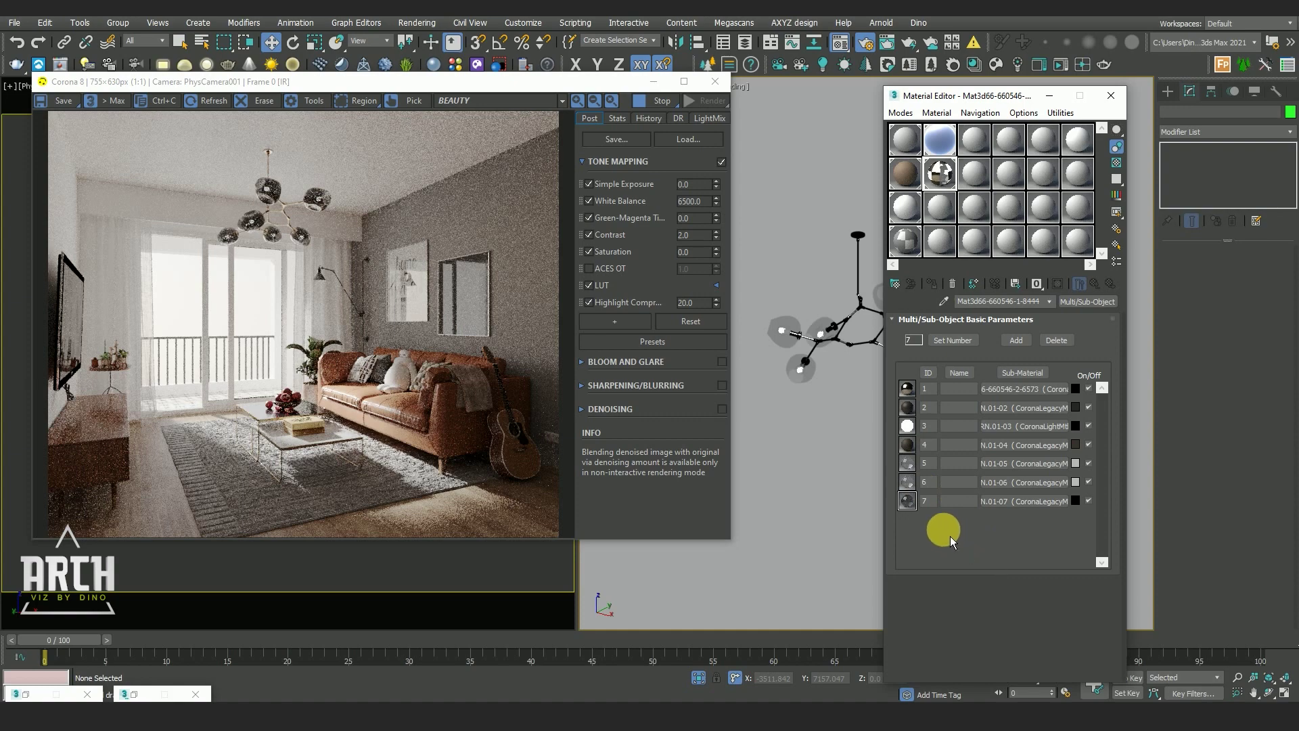
{"action": "left_click_drag", "start_coordinate": [1008, 482], "coordinate": [1008, 502]}
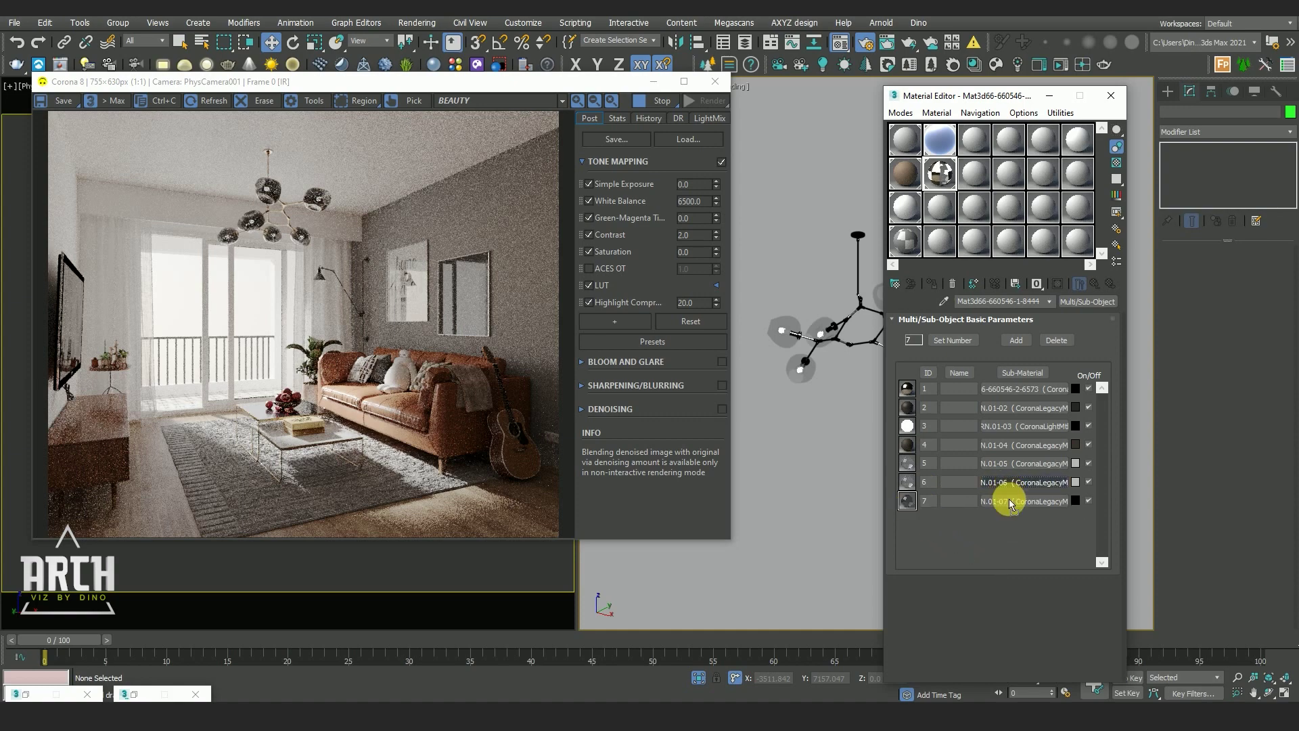
{"action": "left_click", "coordinate": [976, 435]}
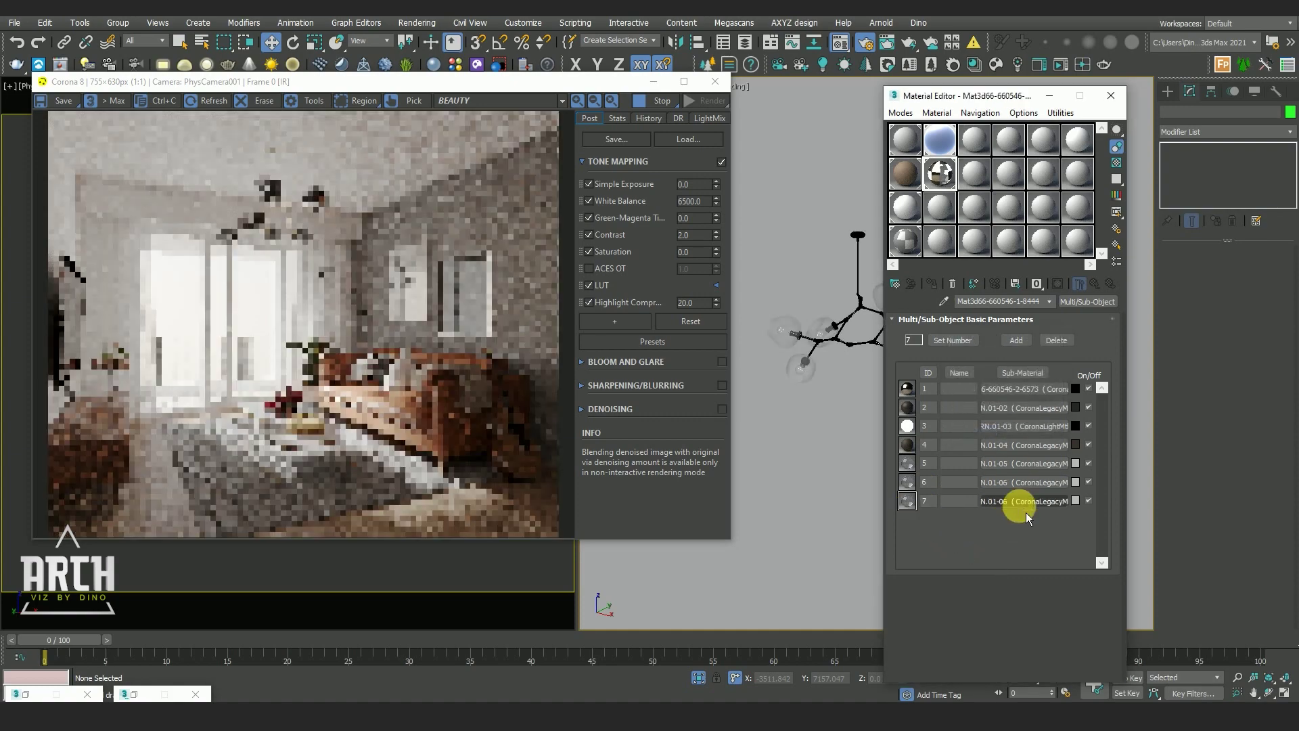
{"action": "scroll", "coordinate": [251, 226], "scroll_direction": "up", "scroll_amount": 1}
{"action": "scroll", "coordinate": [304, 197], "scroll_direction": "up", "scroll_amount": 1}
{"action": "scroll", "coordinate": [325, 252], "scroll_direction": "down", "scroll_amount": 2}
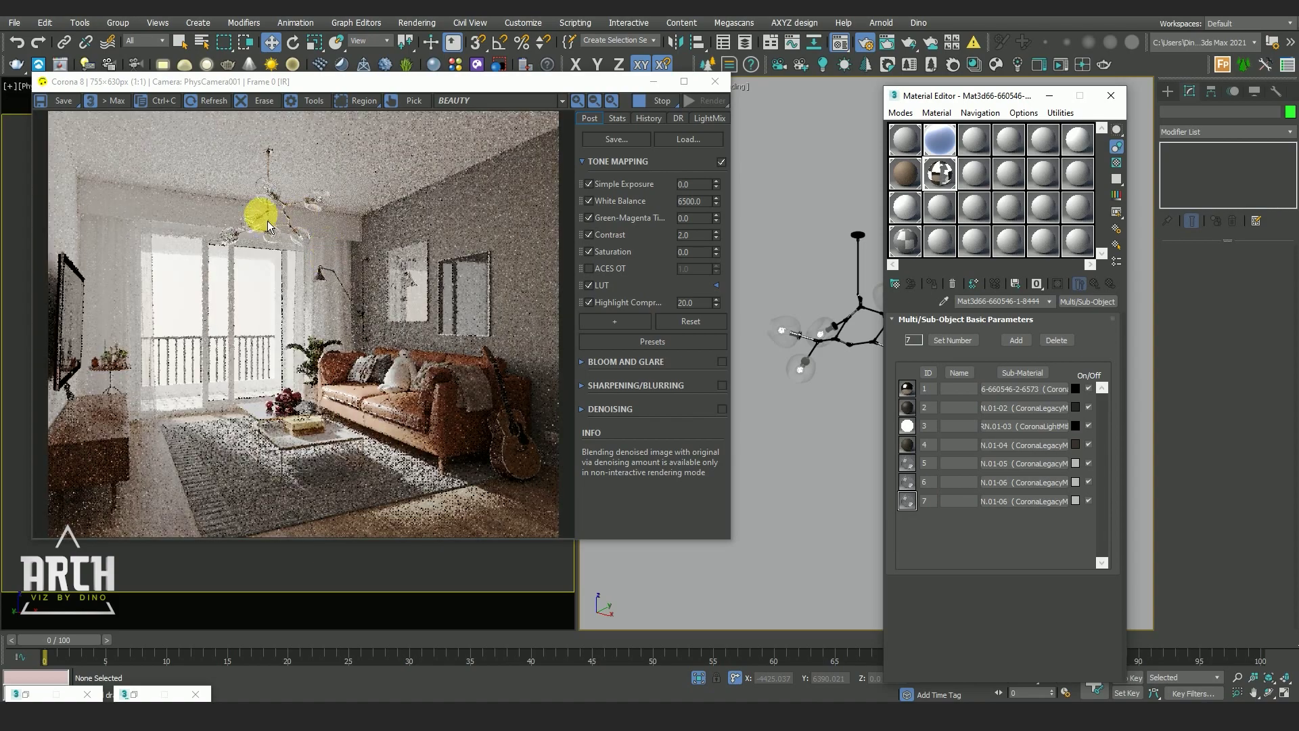
{"action": "scroll", "coordinate": [261, 212], "scroll_direction": "up", "scroll_amount": 2}
{"action": "scroll", "coordinate": [278, 230], "scroll_direction": "down", "scroll_amount": 1}
{"action": "scroll", "coordinate": [379, 213], "scroll_direction": "down", "scroll_amount": 1}
{"action": "scroll", "coordinate": [365, 230], "scroll_direction": "down", "scroll_amount": 1}
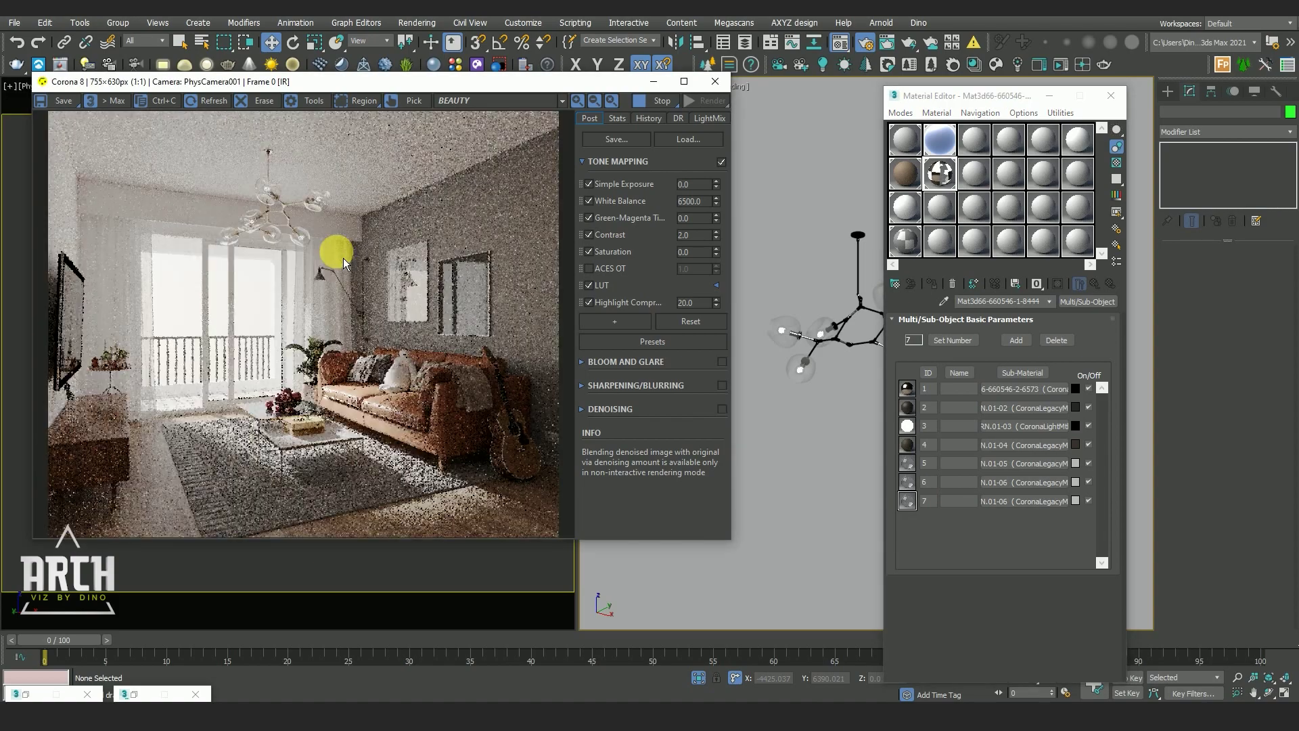
{"action": "scroll", "coordinate": [302, 269], "scroll_direction": "up", "scroll_amount": 1}
{"action": "scroll", "coordinate": [338, 274], "scroll_direction": "down", "scroll_amount": 1}
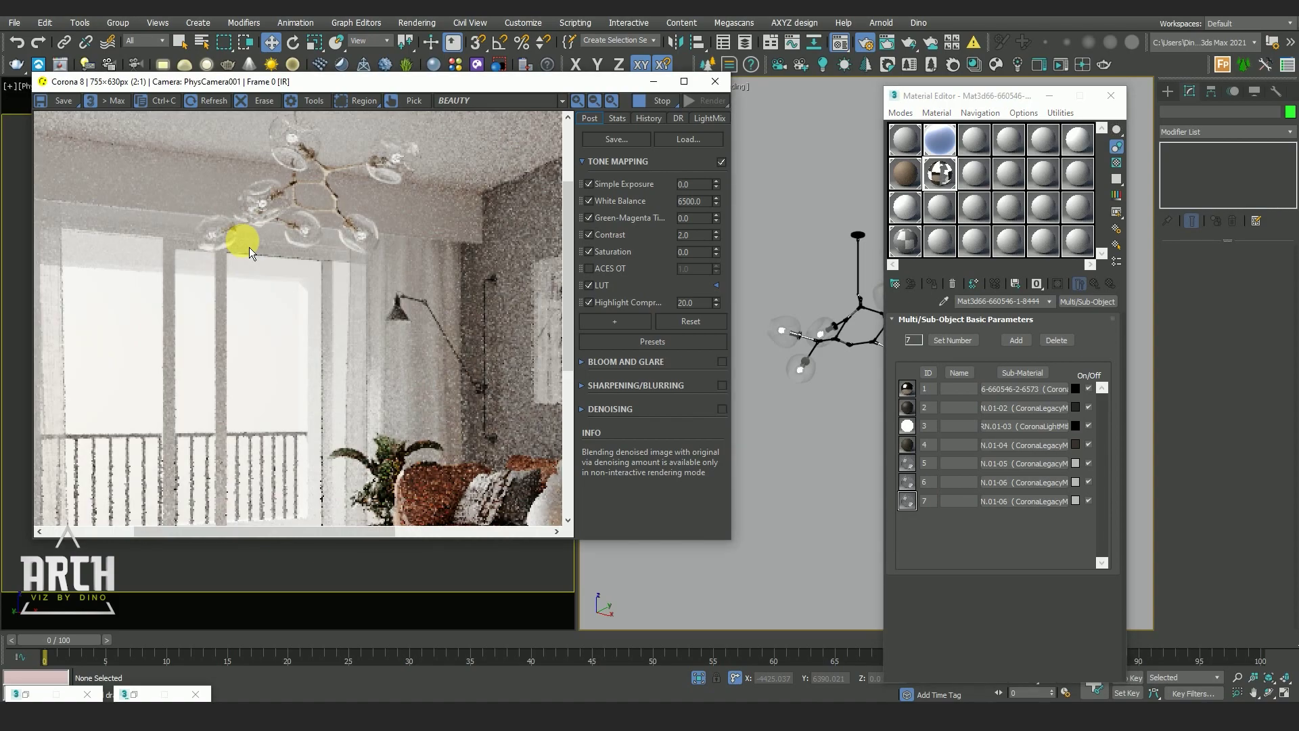
{"action": "scroll", "coordinate": [448, 359], "scroll_direction": "up", "scroll_amount": 1}
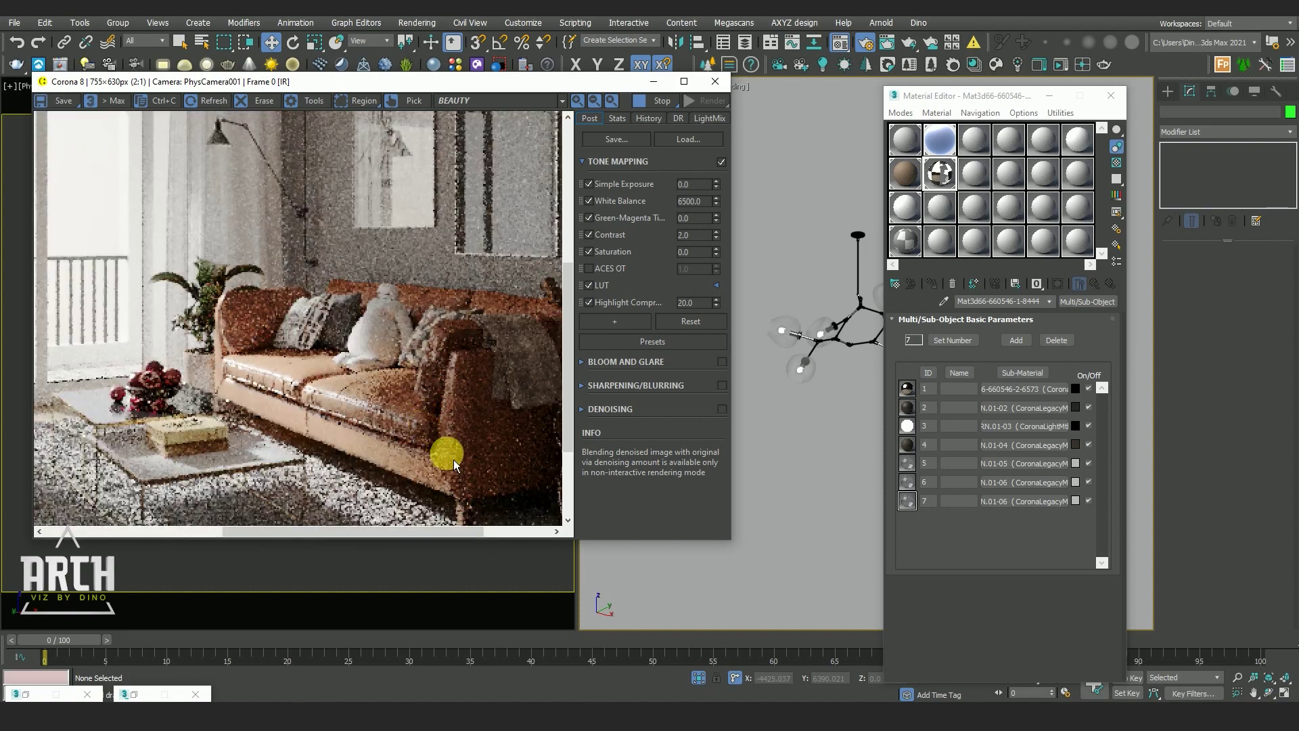
{"action": "scroll", "coordinate": [483, 355], "scroll_direction": "down", "scroll_amount": 1}
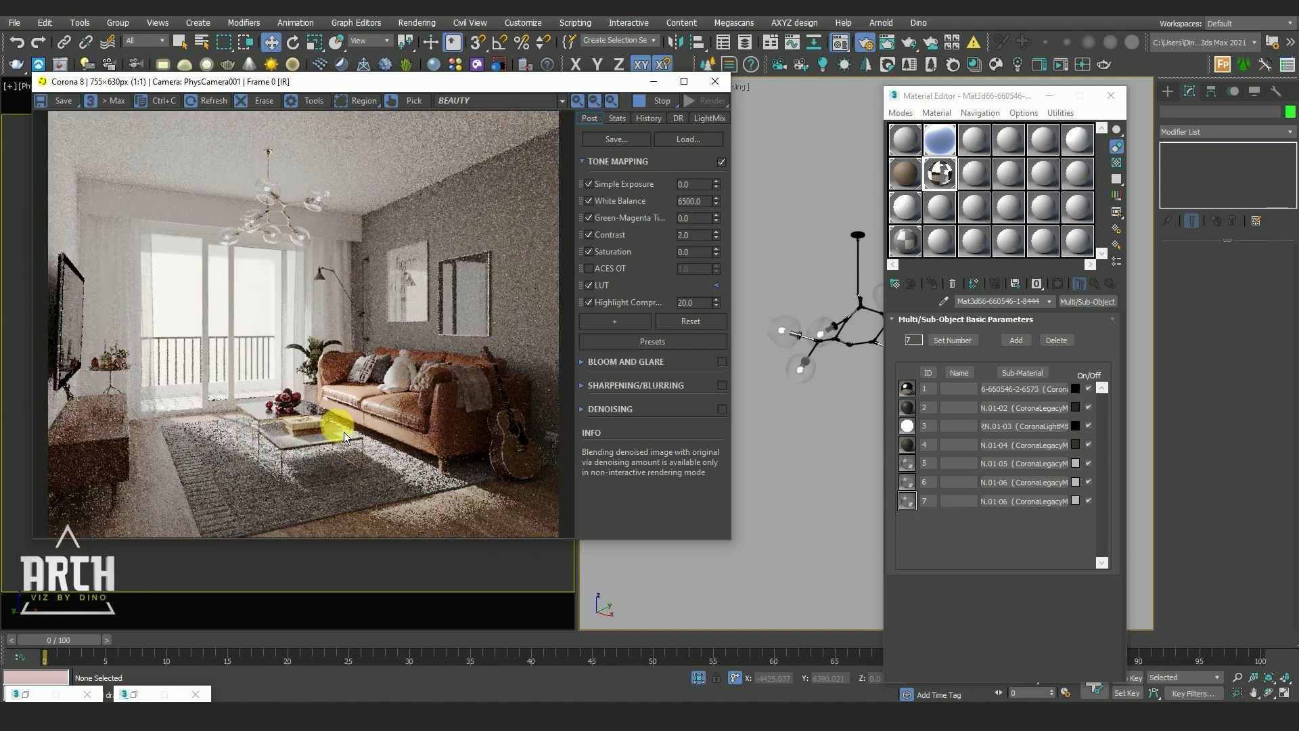
- Add a Curves operator to the tone mapping and bring up its curve editor
{"action": "left_click", "coordinate": [629, 327]}
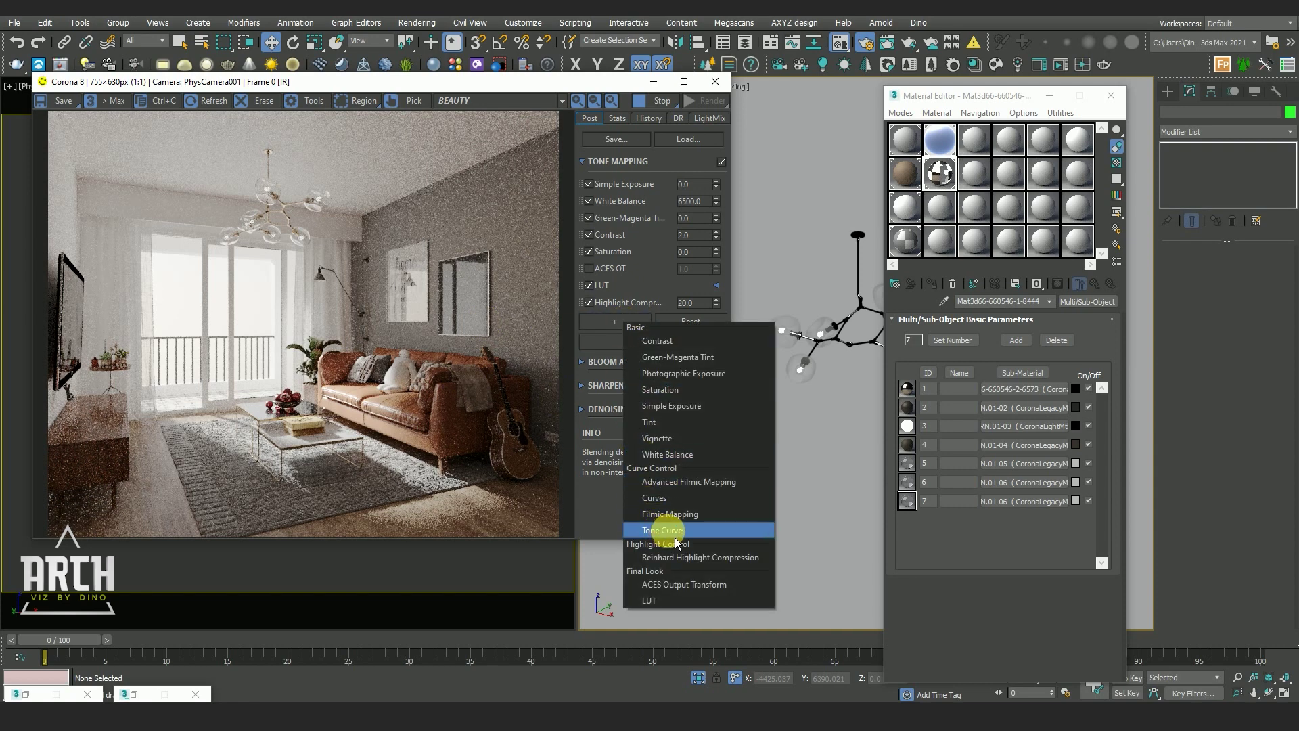
{"action": "left_click", "coordinate": [672, 507]}
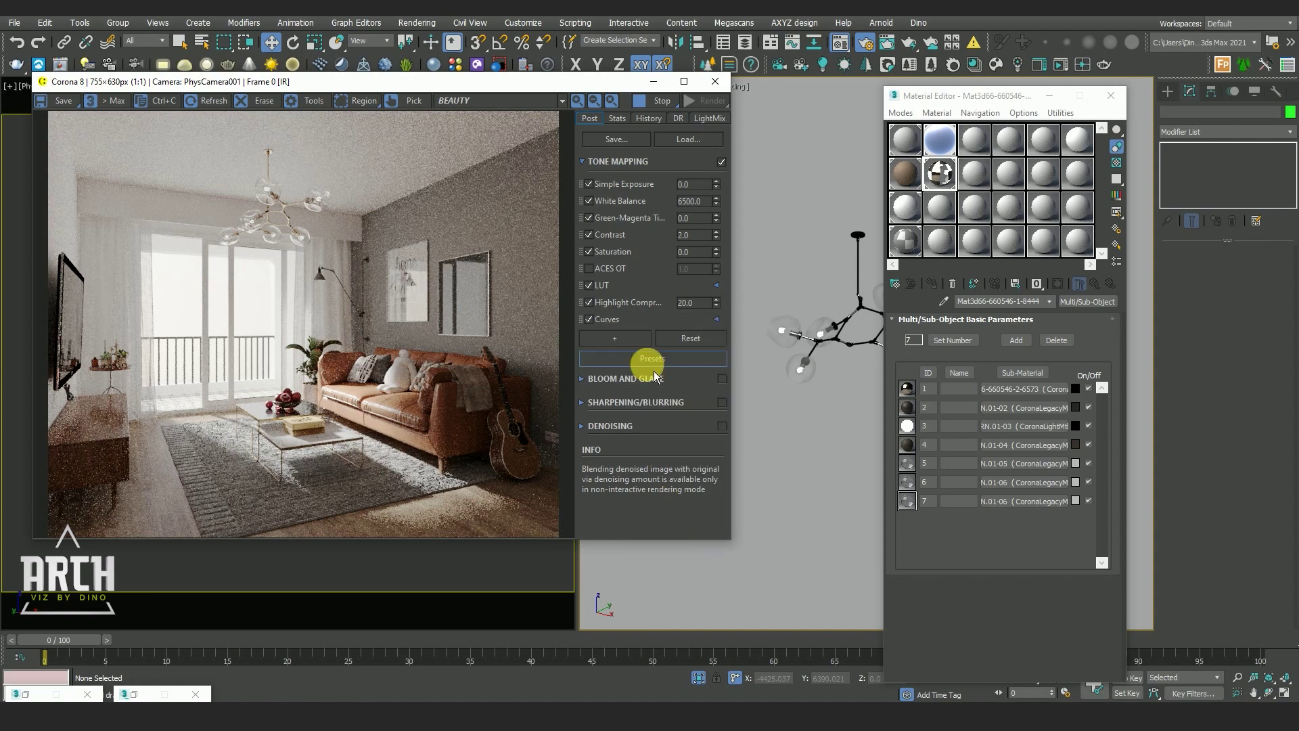
{"action": "left_click", "coordinate": [721, 323]}
{"action": "left_click", "coordinate": [707, 340]}
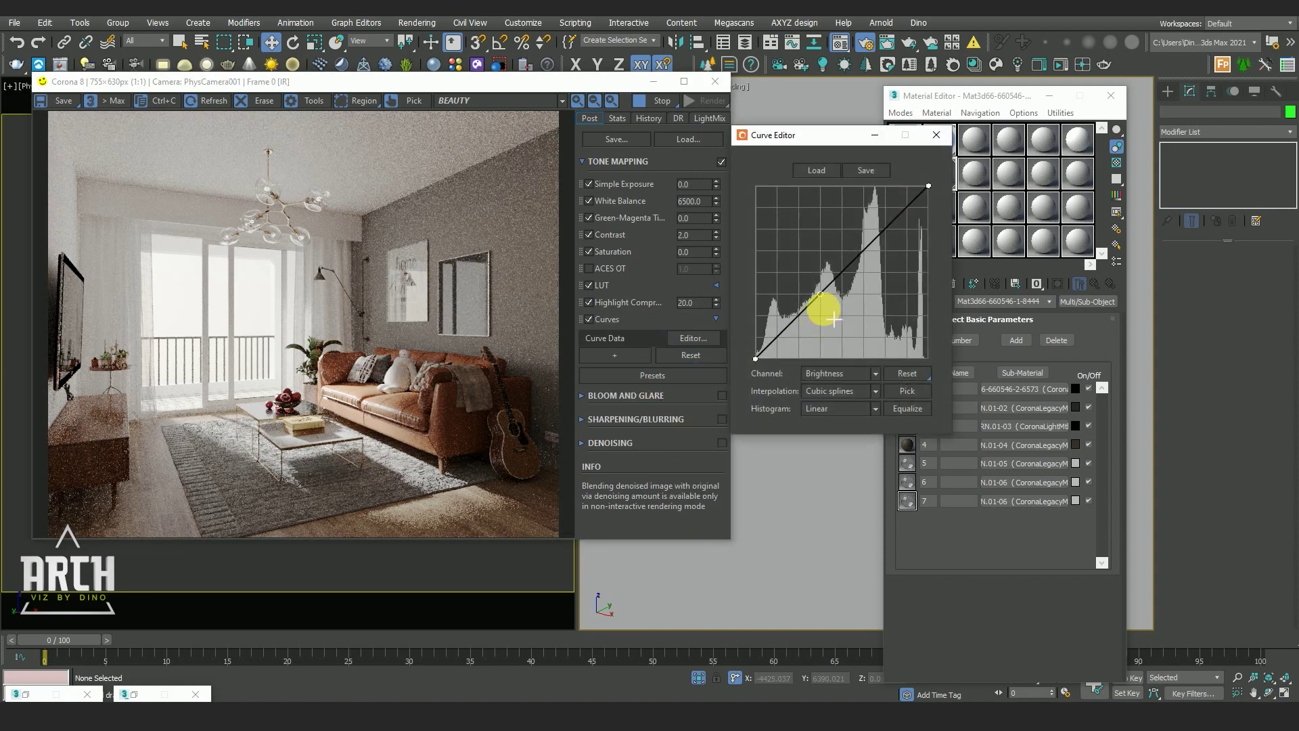
- Try an S-shaped brightness curve, then reset it to a straight line
{"action": "left_click_drag", "start_coordinate": [865, 248], "coordinate": [868, 238]}
{"action": "left_click", "coordinate": [834, 271]}
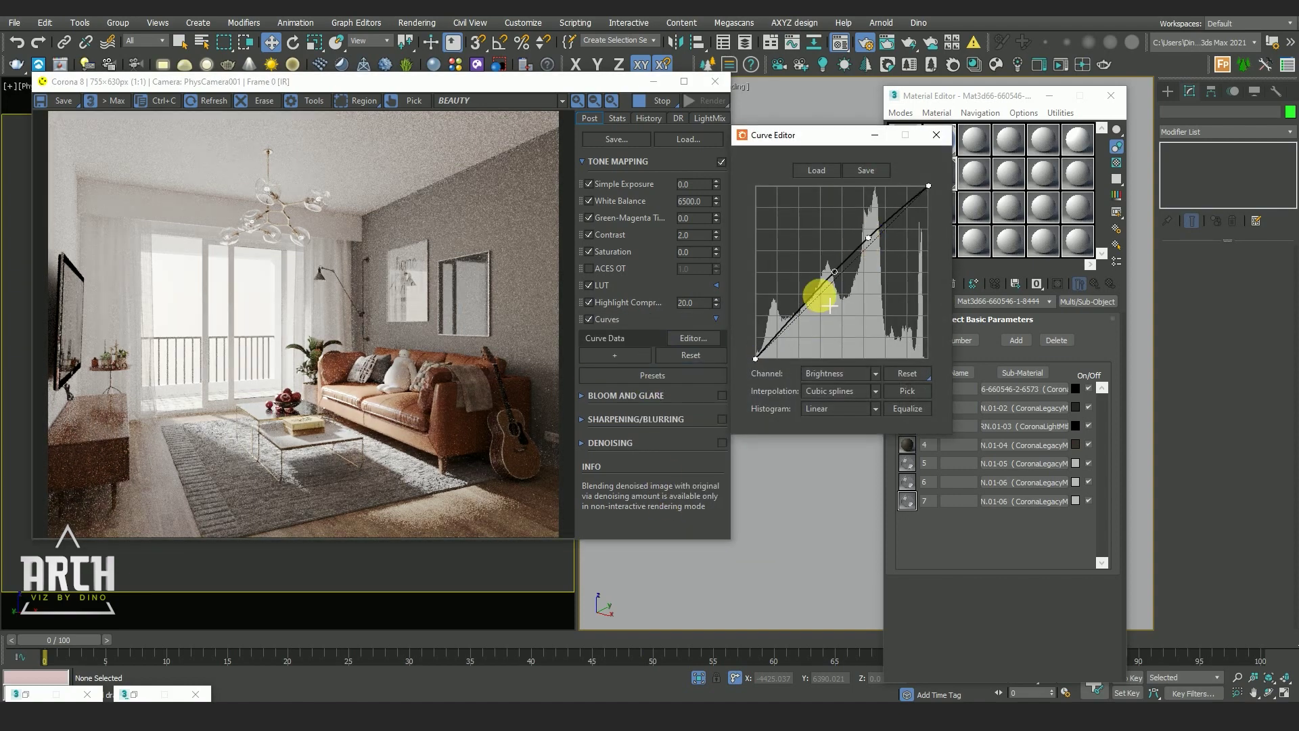
{"action": "mouse_move", "coordinate": [814, 296]}
{"action": "left_mouse_down"}
{"action": "mouse_move", "coordinate": [829, 310]}
{"action": "mouse_move", "coordinate": [814, 304]}
{"action": "left_mouse_up"}
{"action": "left_click", "coordinate": [898, 375]}
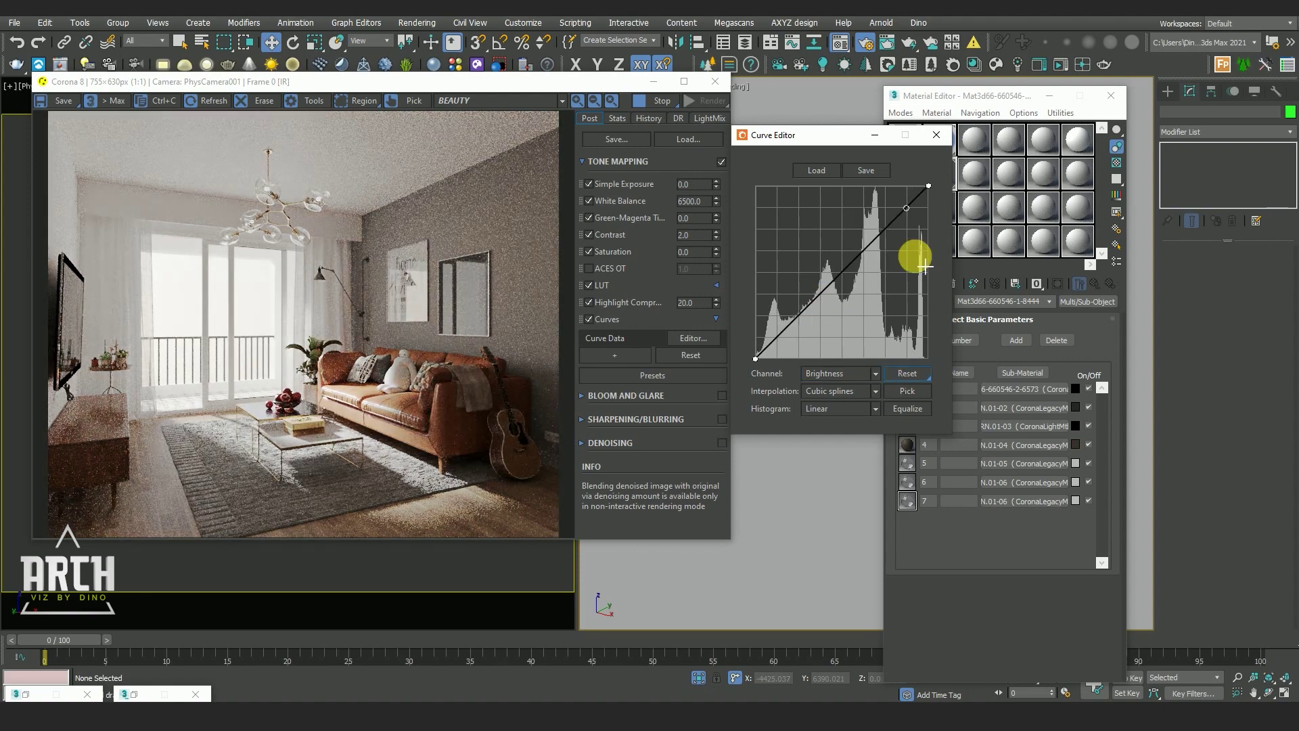
{"action": "left_click", "coordinate": [936, 135]}
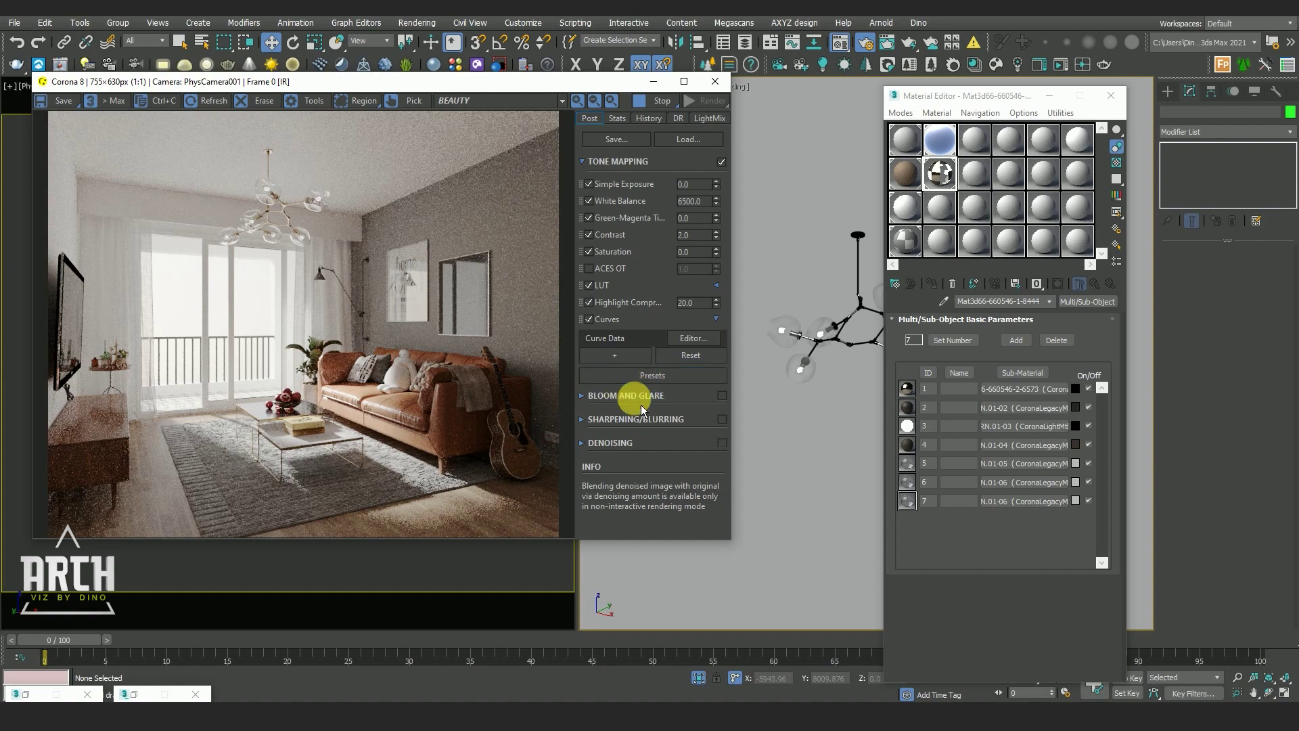
{"action": "left_click_drag", "start_coordinate": [502, 91], "coordinate": [520, 90]}
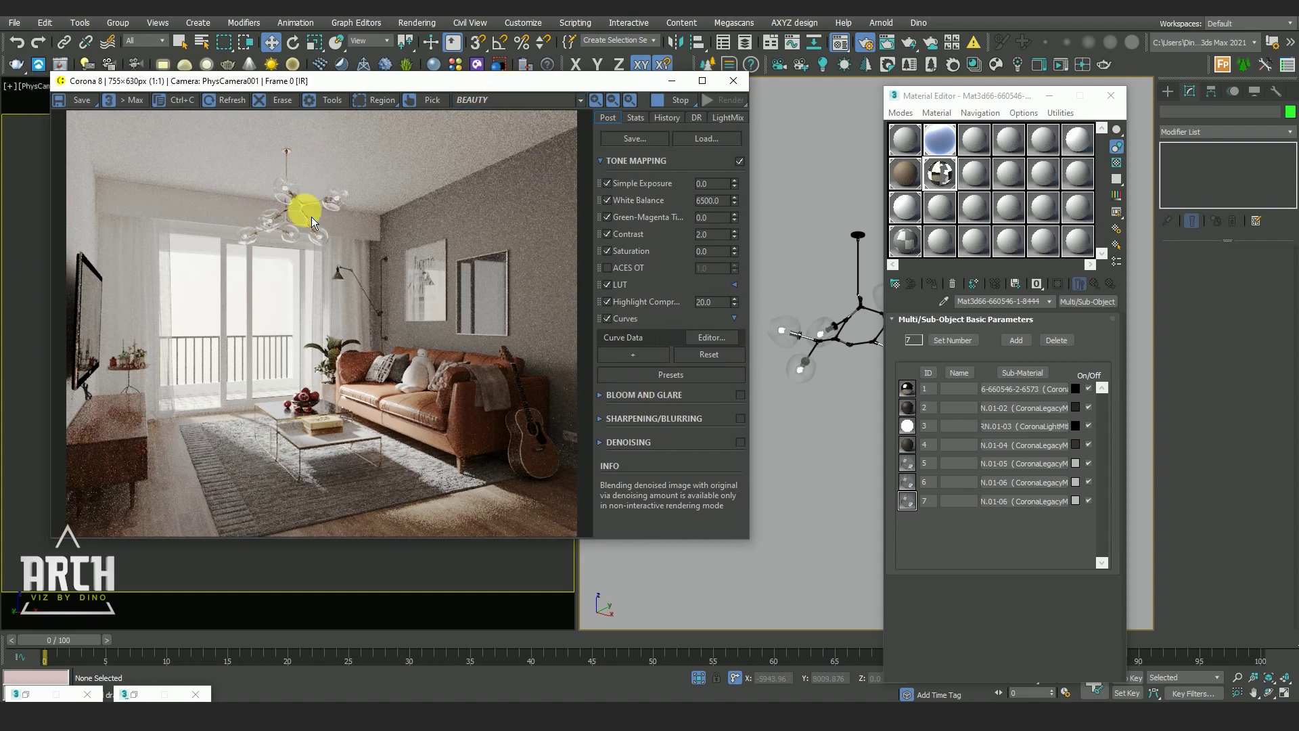
- Apply the Photographic Filmic preset and set Filmic Highlight Compression to 0.50
{"action": "left_click", "coordinate": [677, 381]}
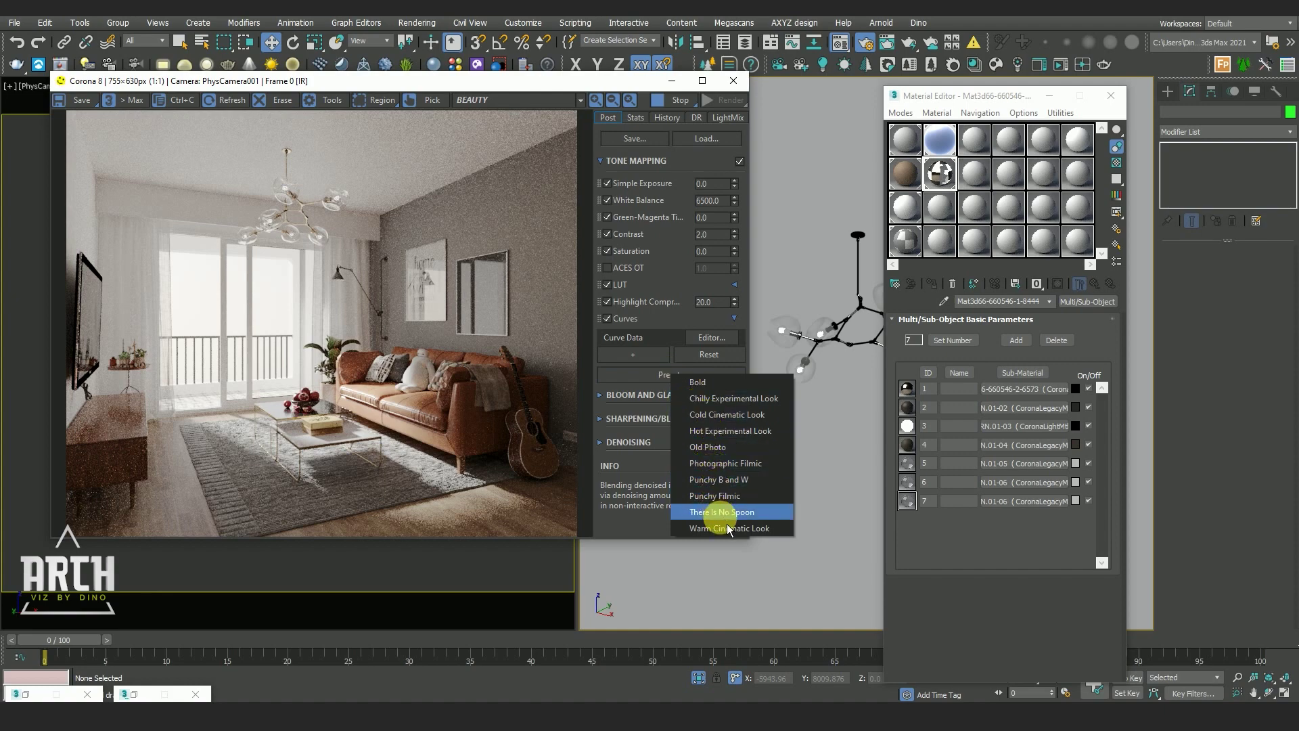
{"action": "left_click", "coordinate": [729, 467]}
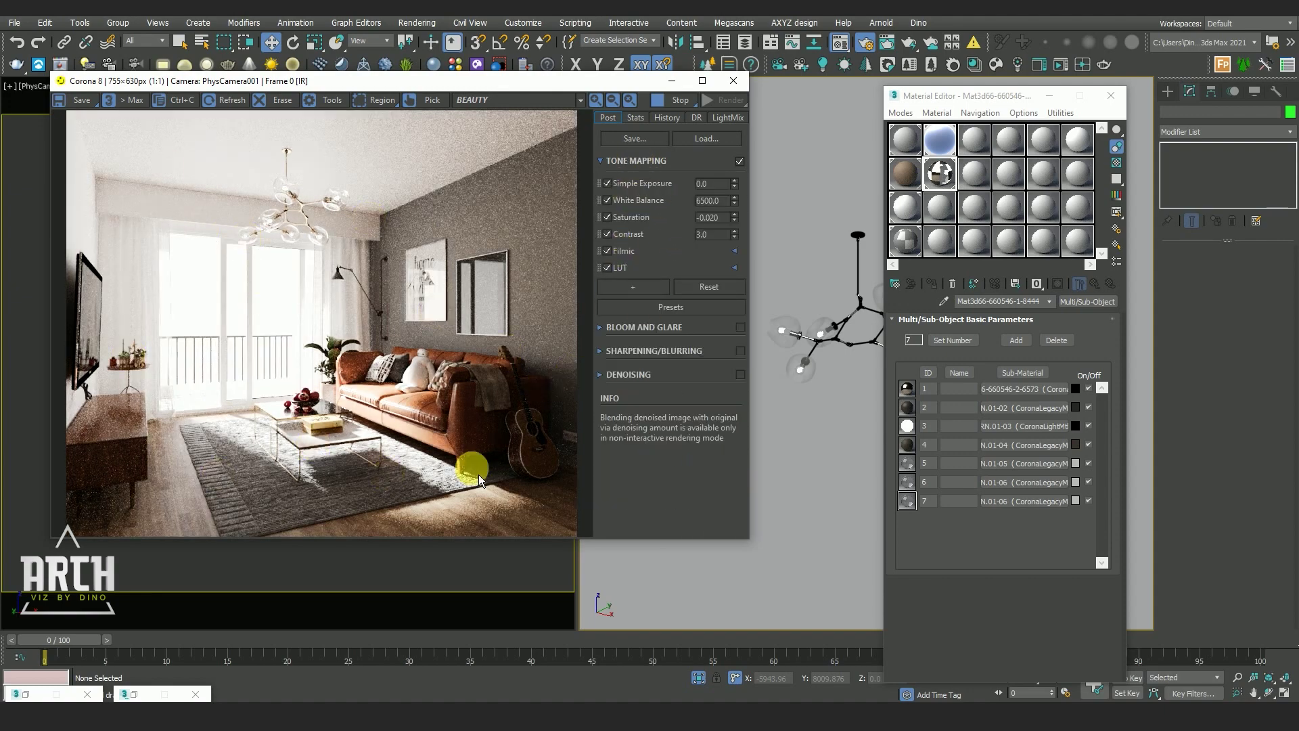
{"action": "left_click", "coordinate": [736, 252]}
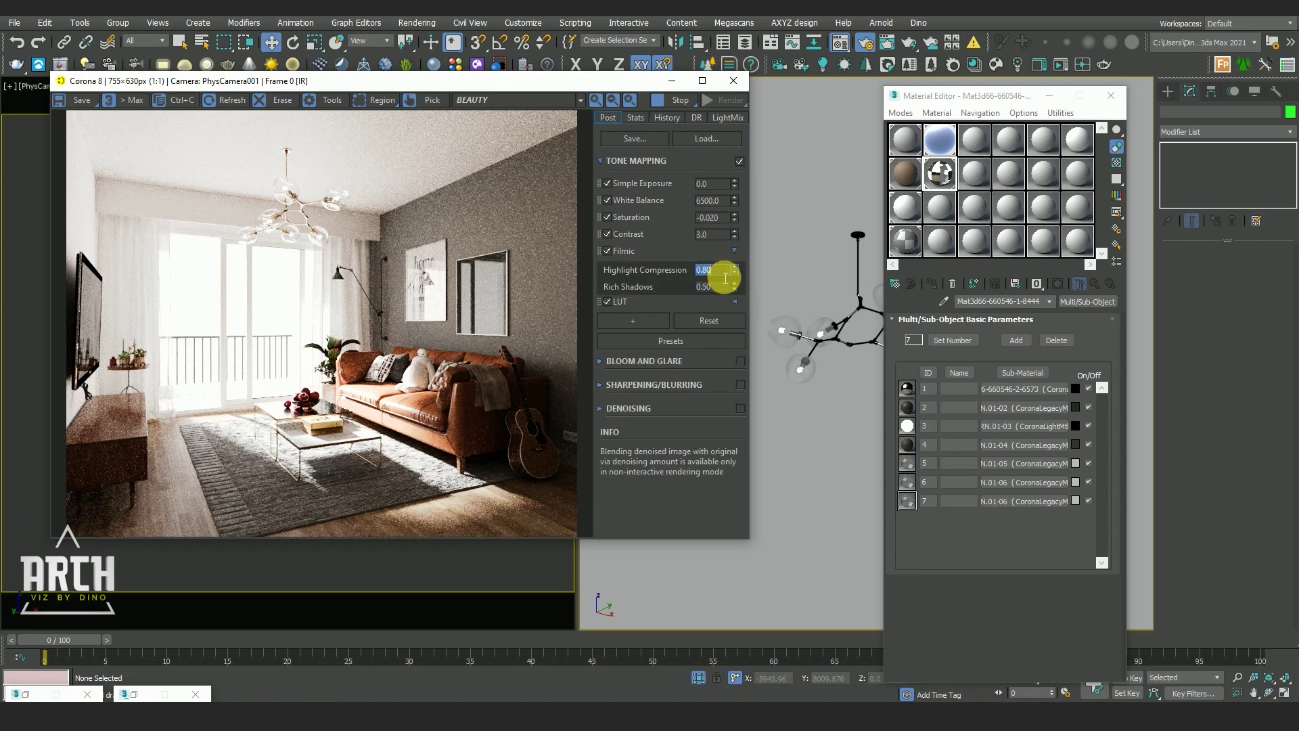
{"action": "key", "text": "Return"}
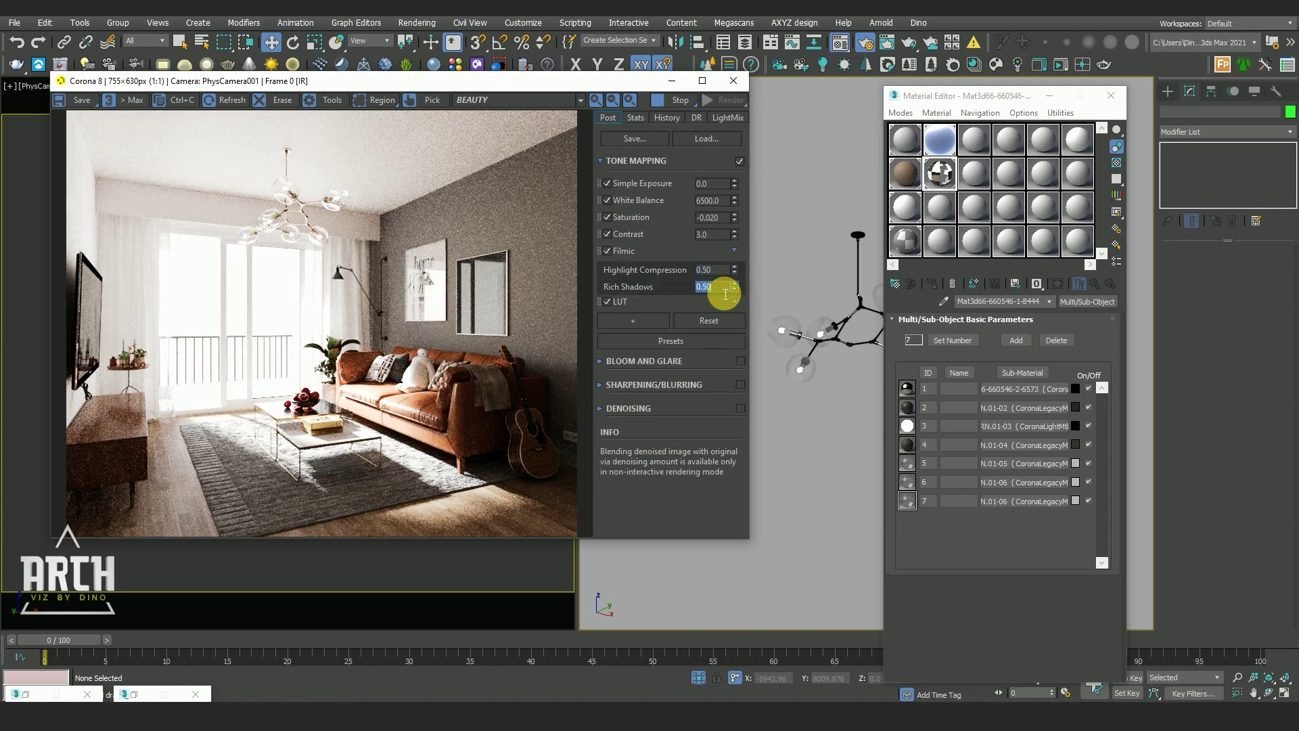
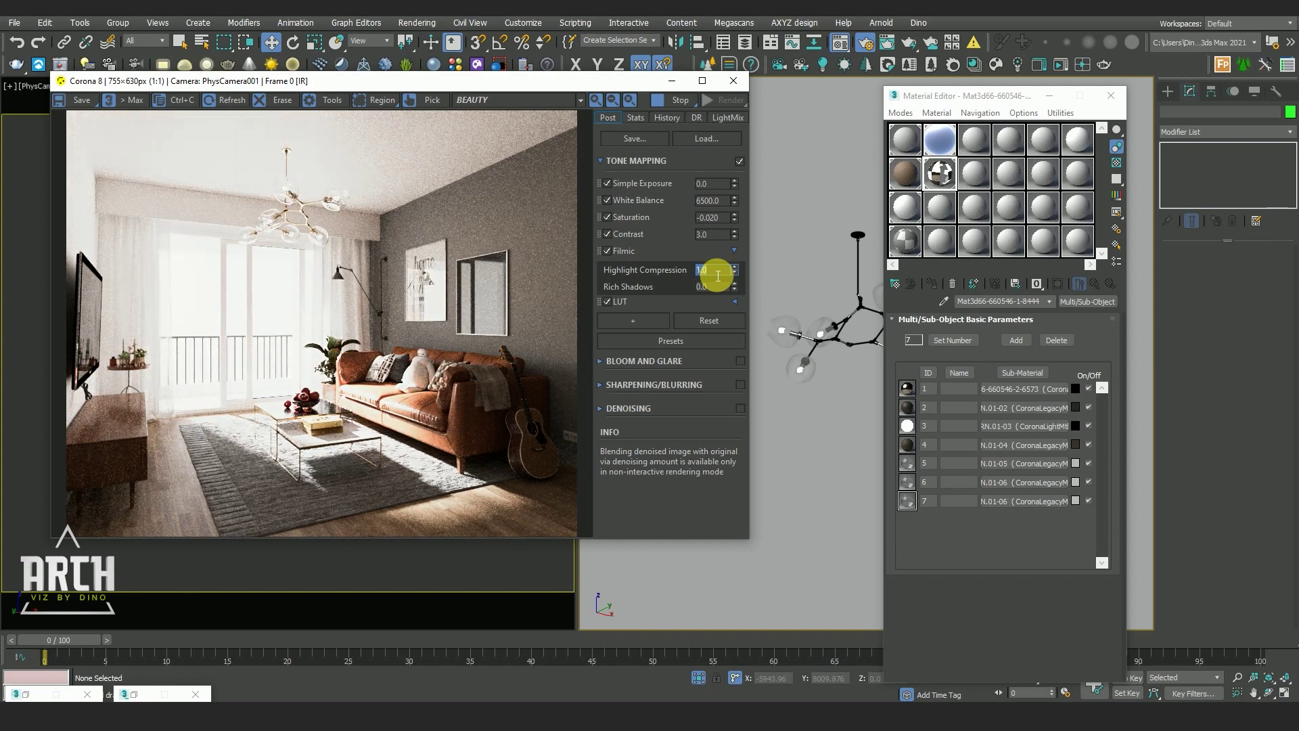
- Reset the tone mapping and add Reinhard highlight compression at 20
{"action": "left_click", "coordinate": [721, 328]}
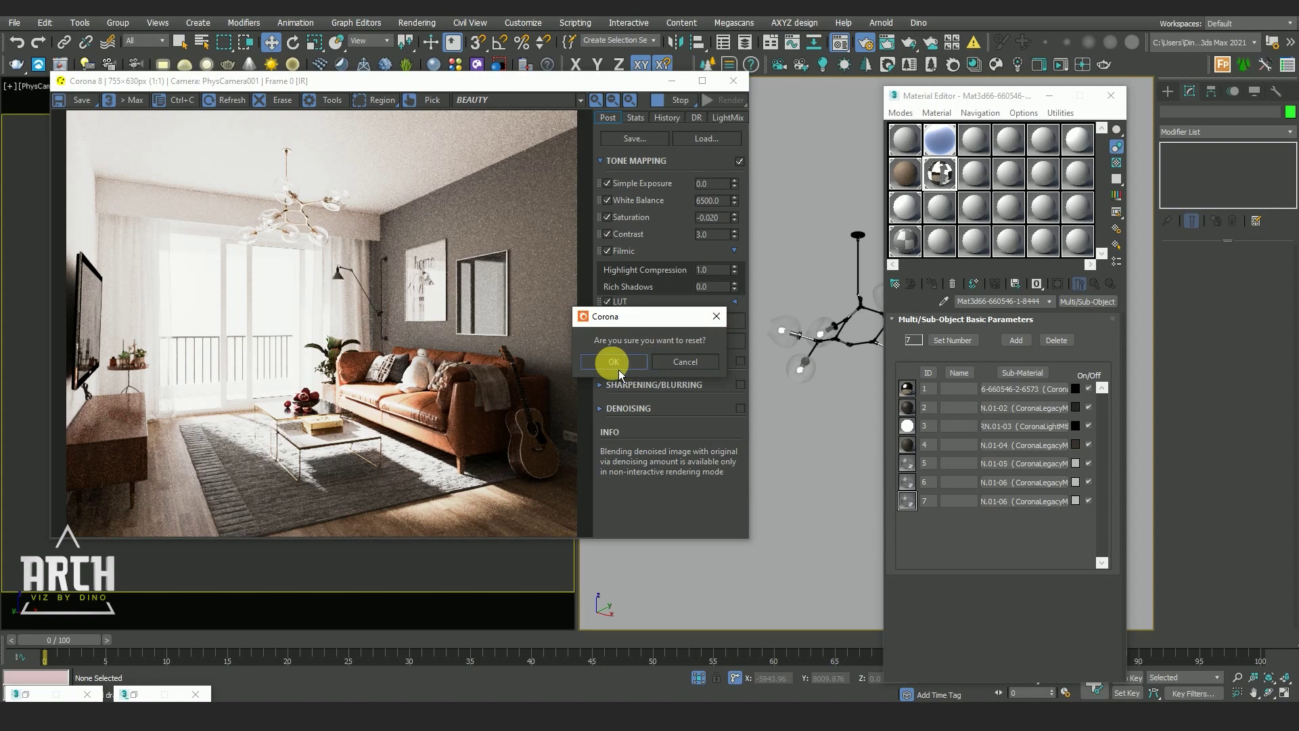
{"action": "left_click", "coordinate": [621, 367]}
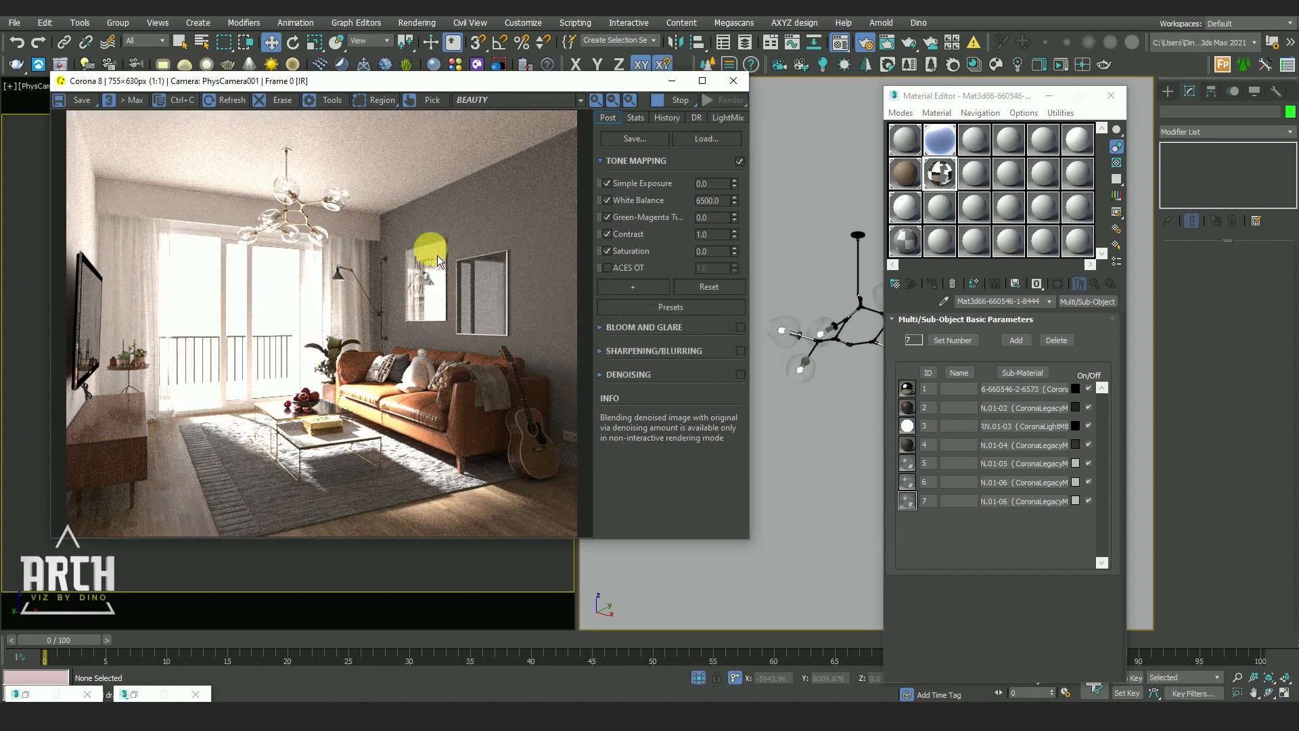
{"action": "left_click", "coordinate": [640, 293]}
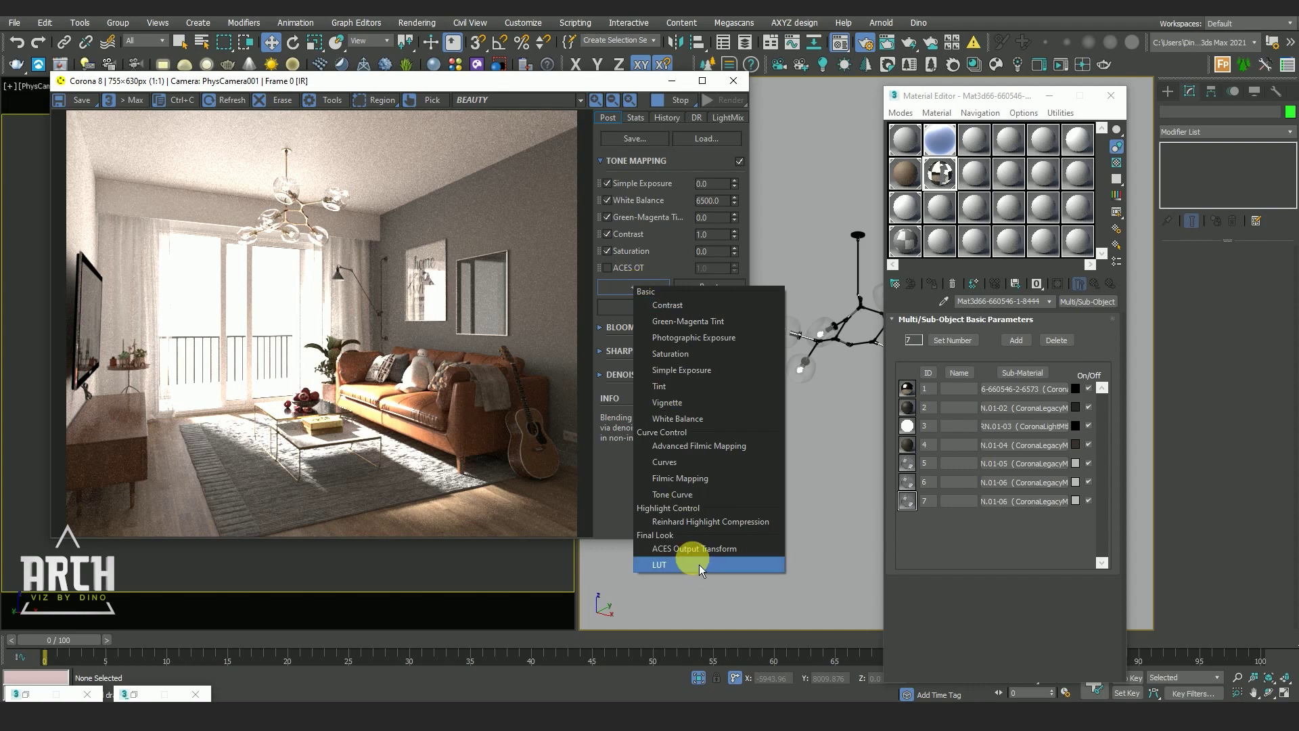
{"action": "left_click", "coordinate": [697, 521]}
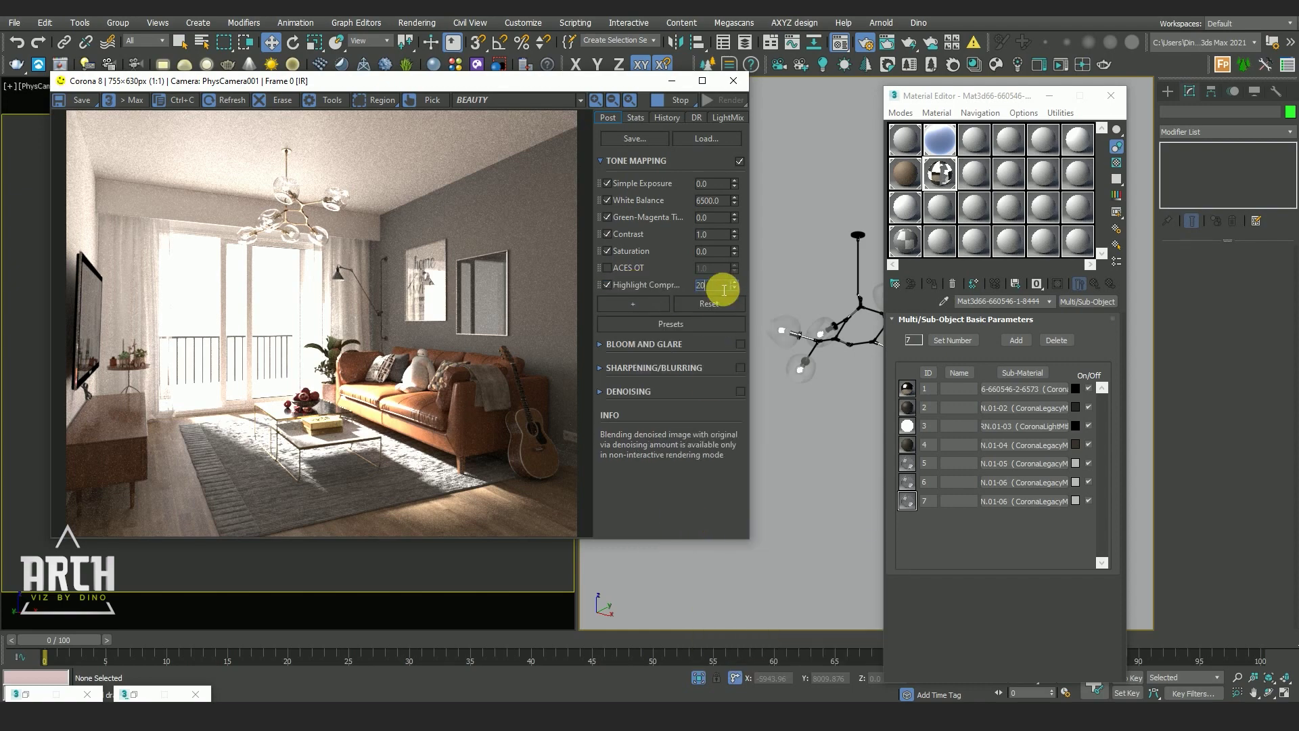
{"action": "key", "text": "Return"}
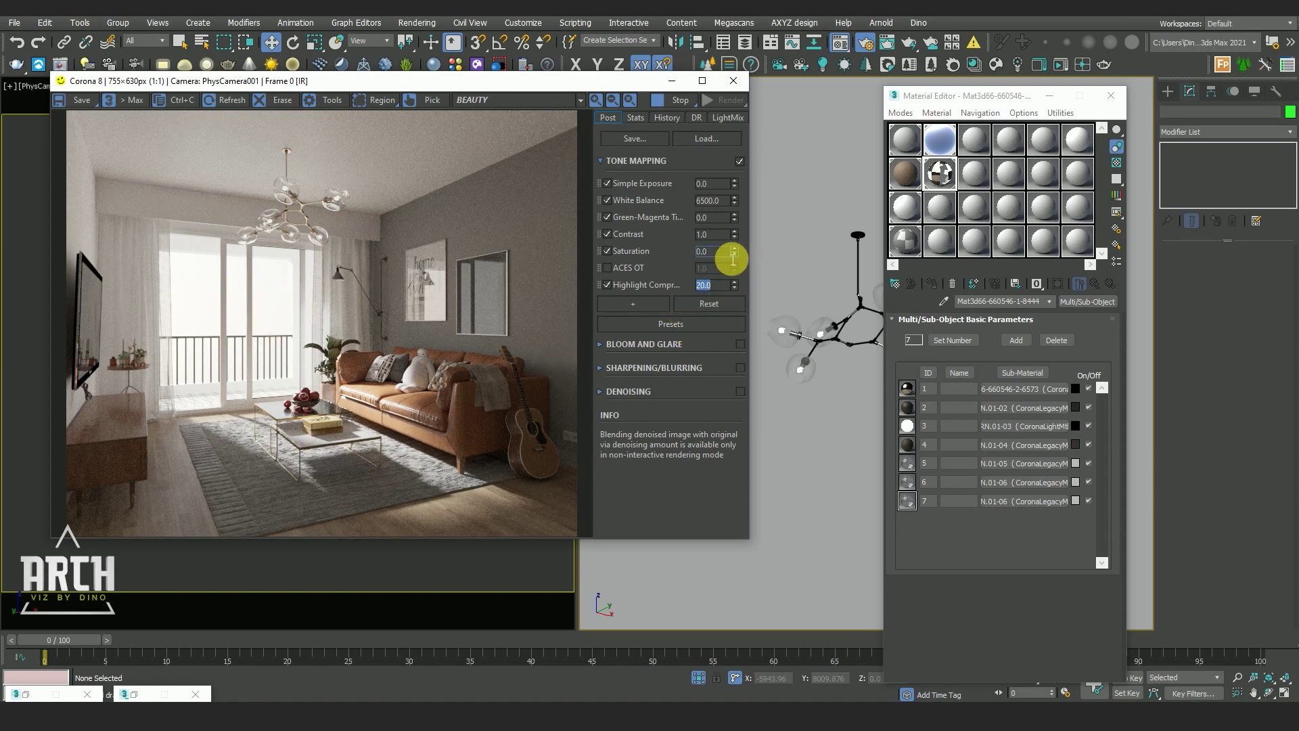
- Set contrast to 2.0 and simple exposure to 0.50
{"action": "double_click", "coordinate": [716, 235]}
{"action": "type", "text": "2"}
{"action": "key", "text": "Return"}
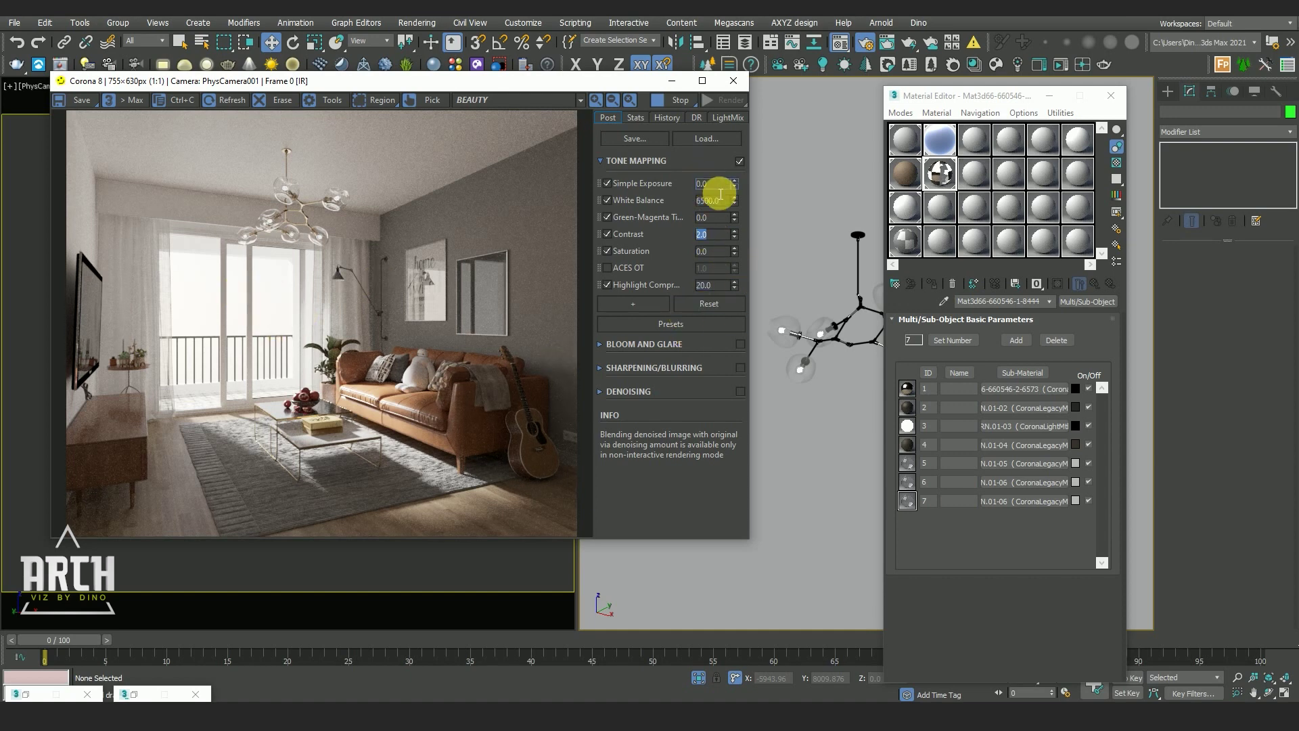
{"action": "type", "text": "0.5"}
{"action": "key", "text": "Return"}
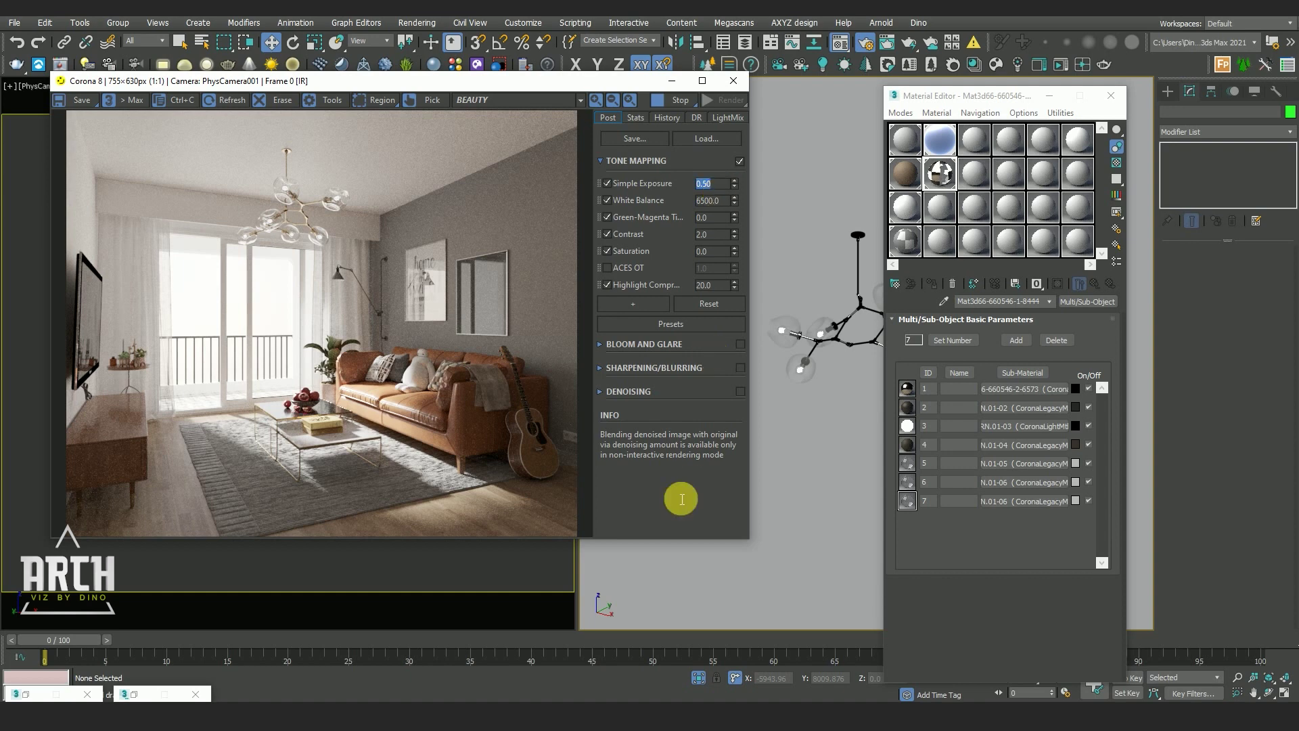
{"action": "left_click", "coordinate": [647, 312]}
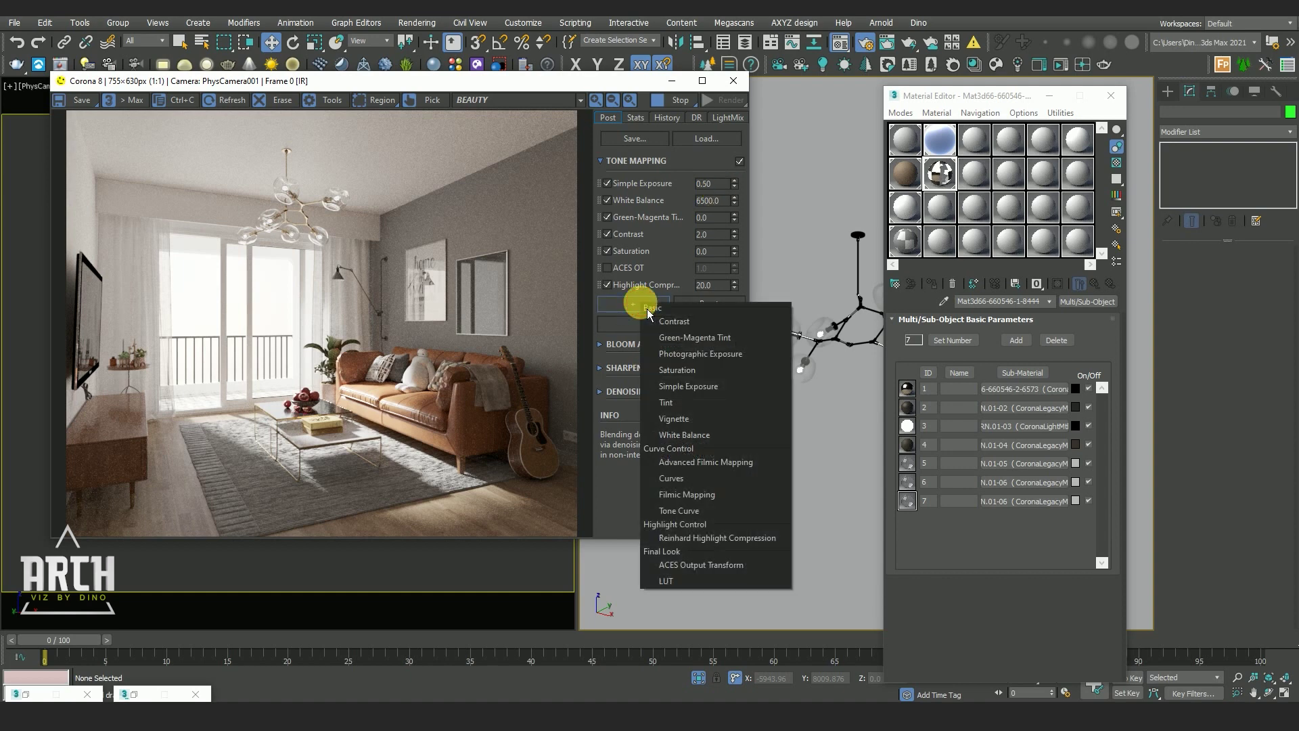
- Add a LUT operator using the Kim_Amlan LUT at 0.50 opacity
{"action": "left_click", "coordinate": [666, 580]}
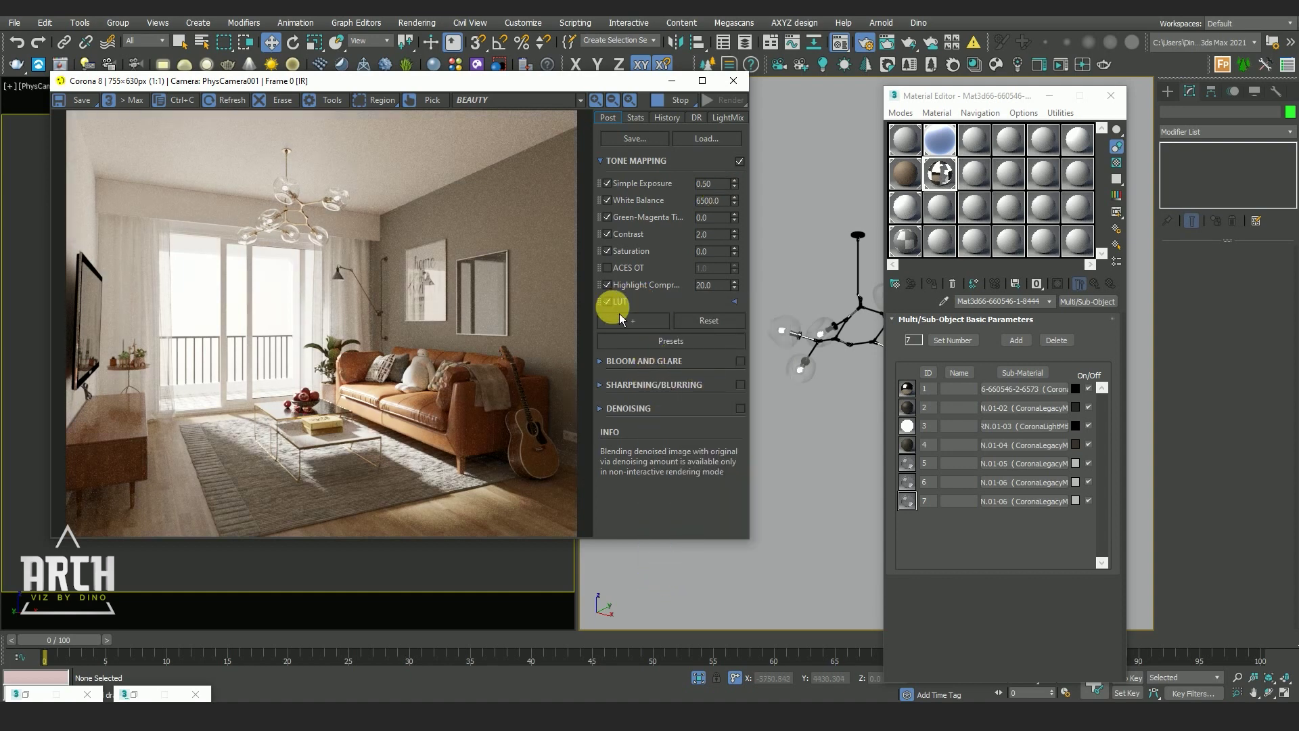
{"action": "left_click", "coordinate": [736, 306]}
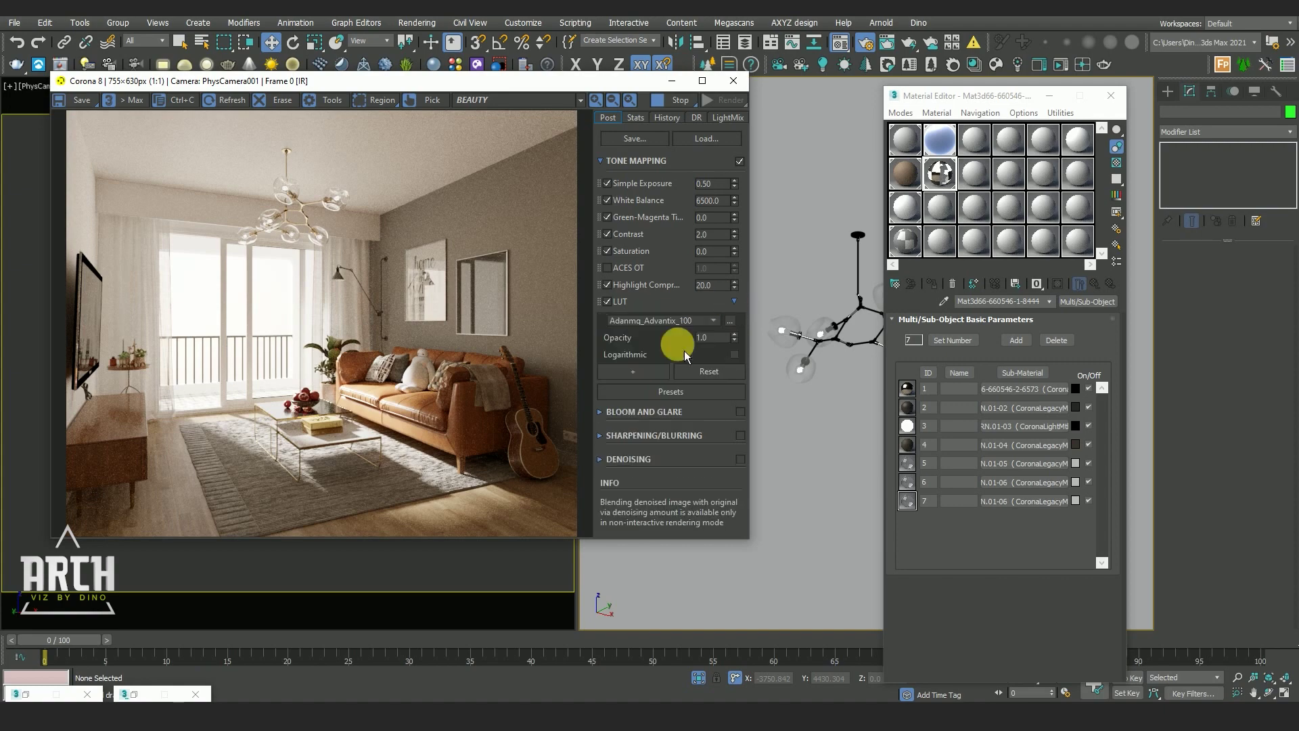
{"action": "left_click", "coordinate": [712, 320]}
{"action": "scroll", "coordinate": [723, 393], "scroll_direction": "down", "scroll_amount": 3}
{"action": "left_click", "coordinate": [690, 407]}
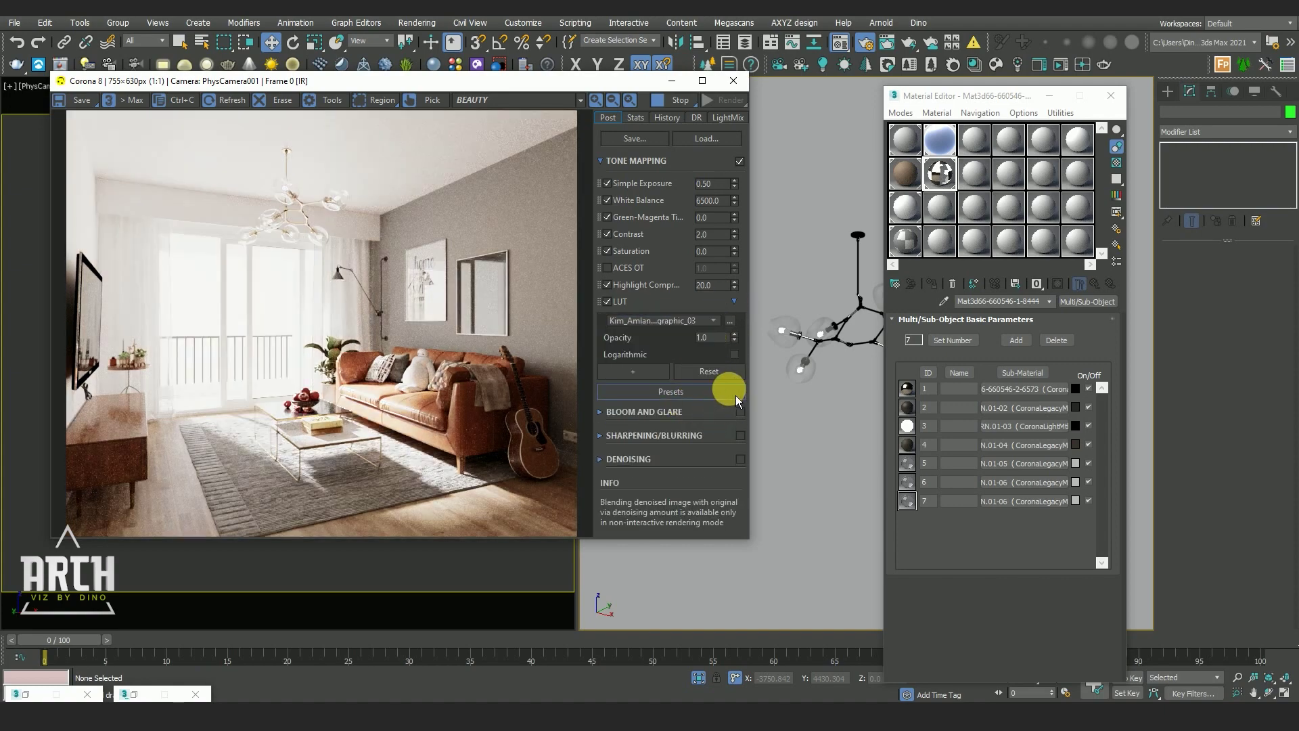
{"action": "double_click", "coordinate": [719, 342]}
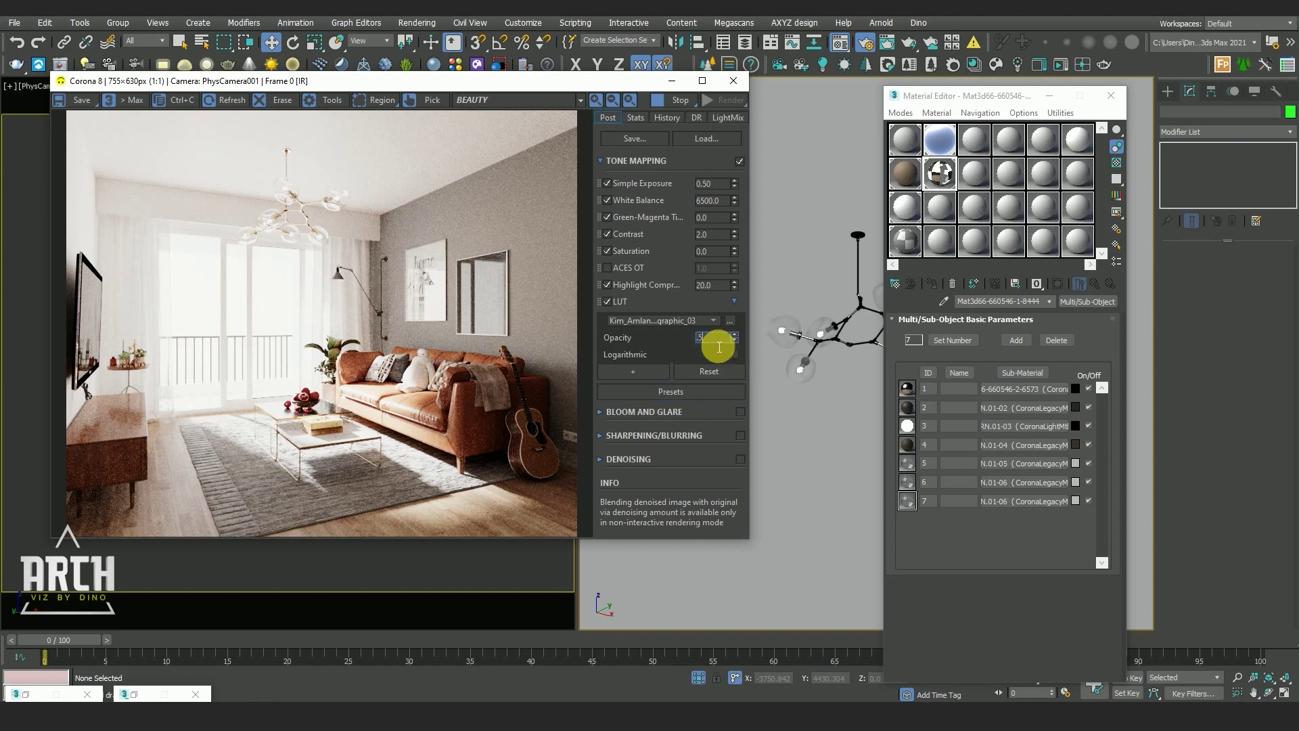
{"action": "key", "text": "Return"}
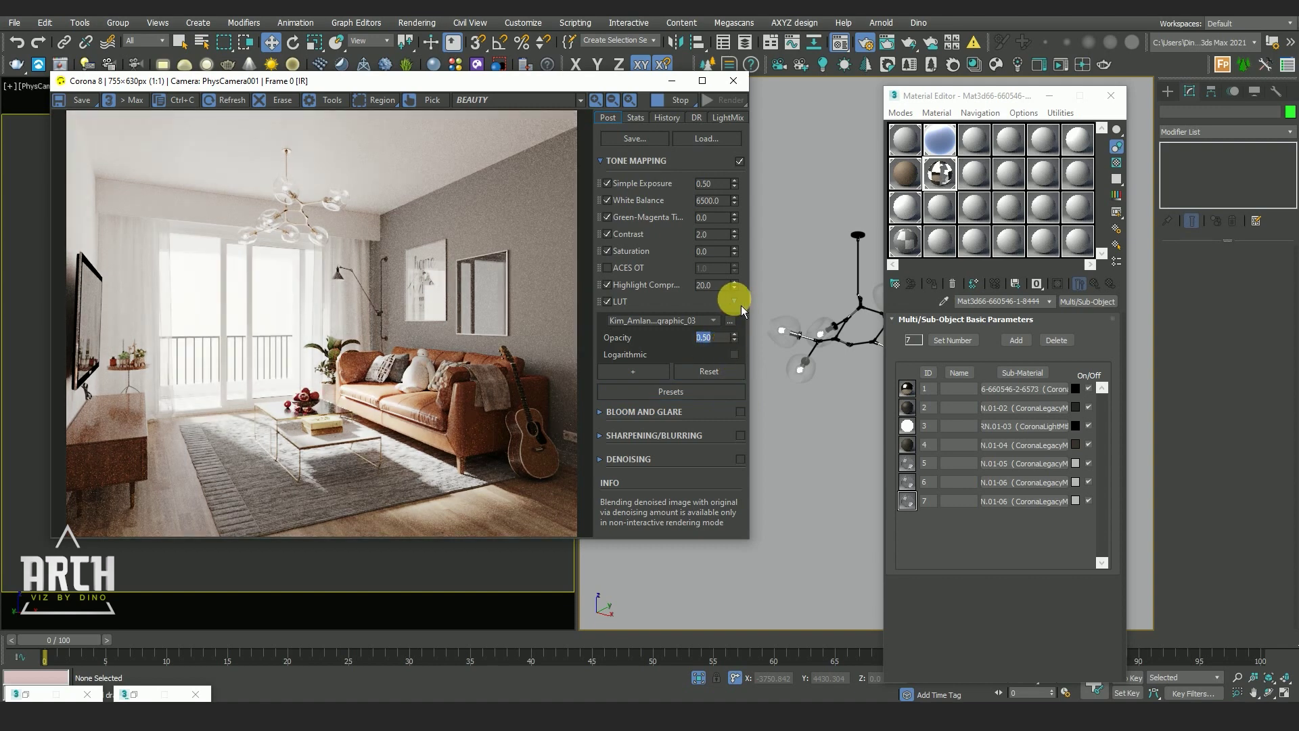
{"action": "left_click", "coordinate": [739, 304]}
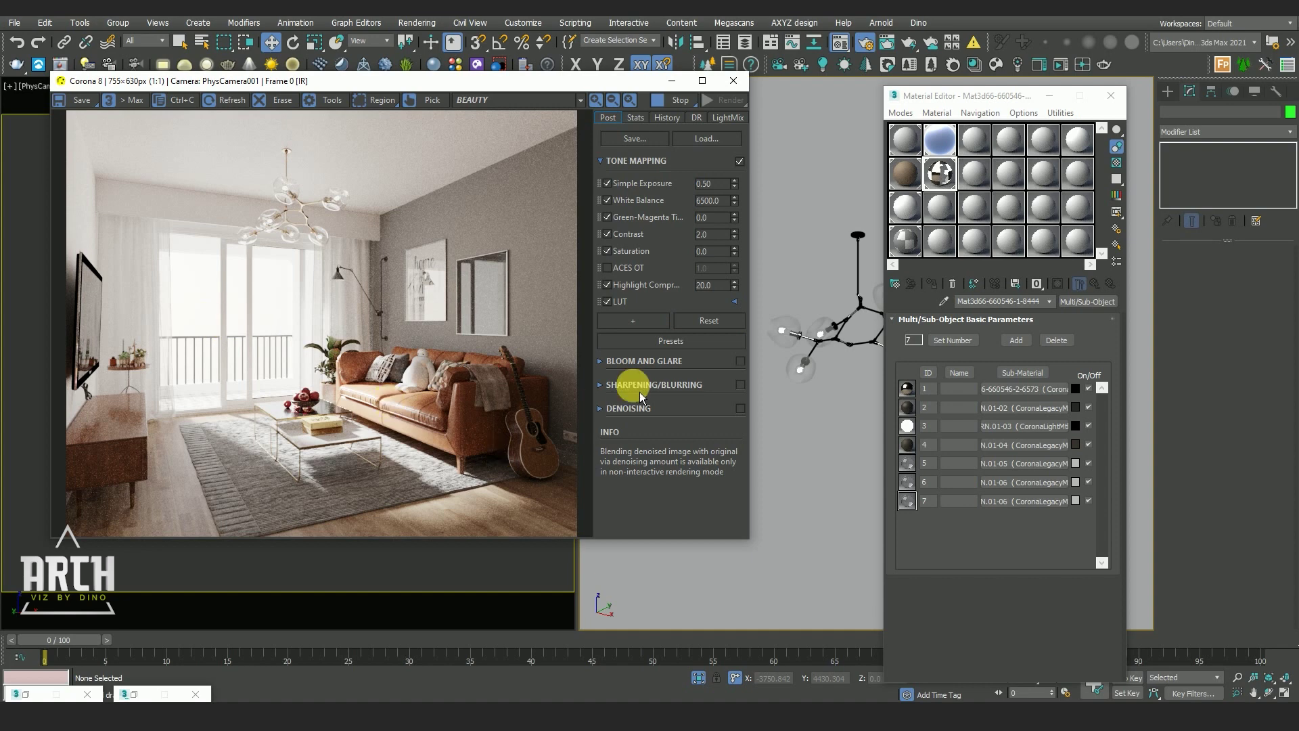
- Set the Bloom and Glare size to 1.0
{"action": "left_click", "coordinate": [596, 361]}
{"action": "double_click", "coordinate": [705, 393]}
{"action": "type", "text": "1"}
{"action": "key", "text": "Return"}
{"action": "double_click", "coordinate": [699, 402]}
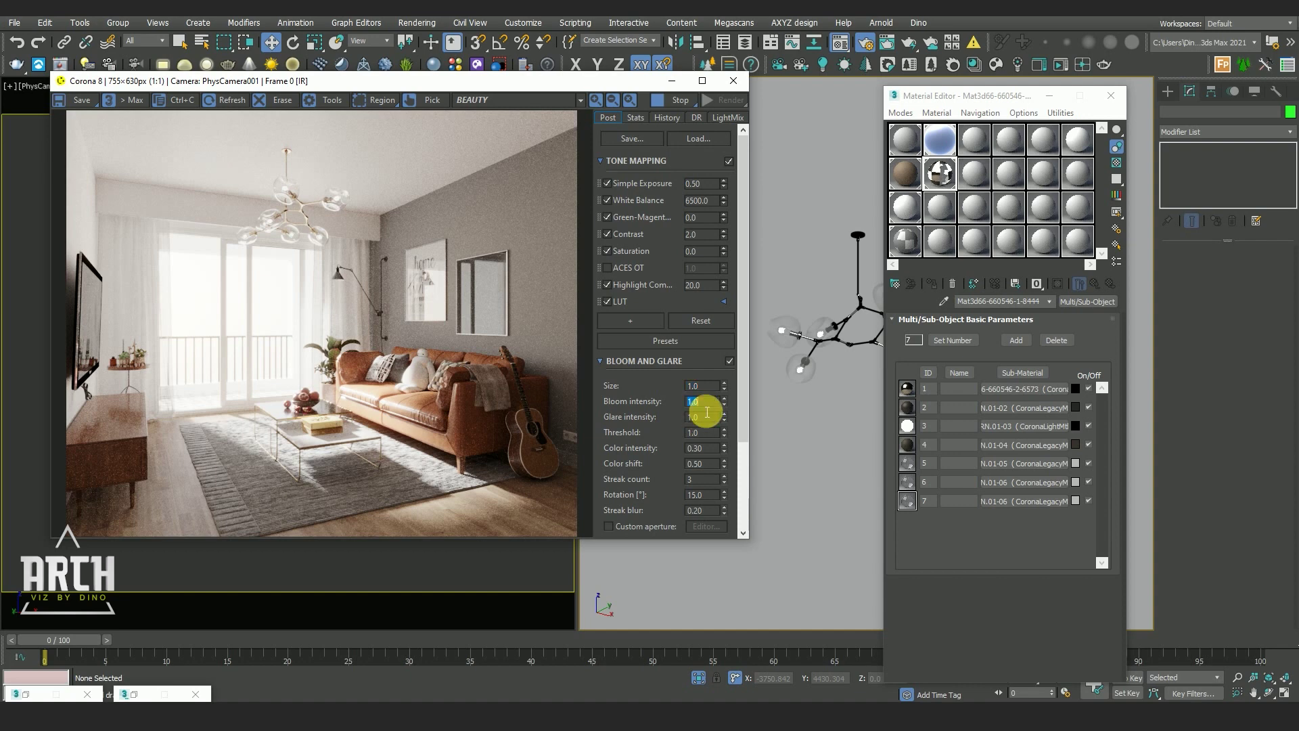
{"action": "left_click", "coordinate": [598, 361]}
- Expand the Denoising settings and reset simple exposure to 0.0
{"action": "left_click", "coordinate": [602, 409]}
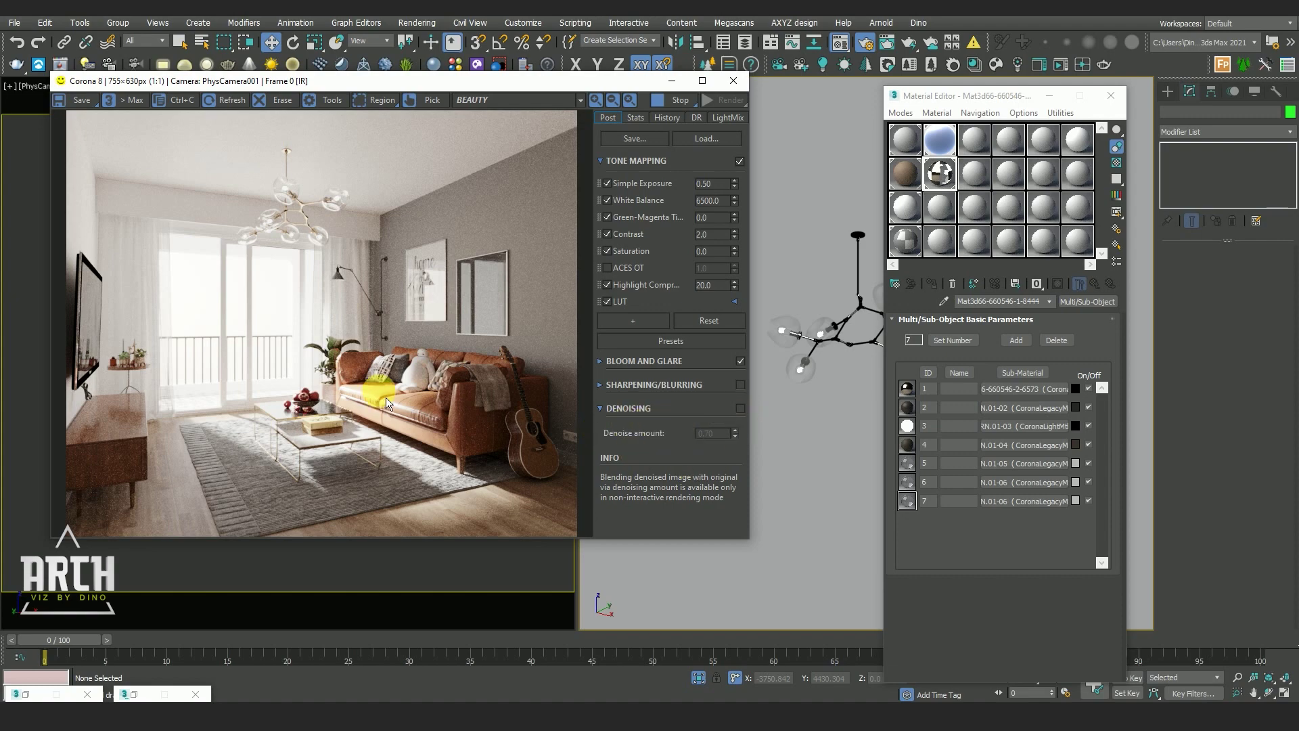
{"action": "scroll", "coordinate": [443, 275], "scroll_direction": "up", "scroll_amount": 2}
{"action": "scroll", "coordinate": [404, 357], "scroll_direction": "down", "scroll_amount": 2}
{"action": "scroll", "coordinate": [389, 458], "scroll_direction": "up", "scroll_amount": 2}
{"action": "scroll", "coordinate": [379, 446], "scroll_direction": "down", "scroll_amount": 2}
{"action": "right_click", "coordinate": [734, 184]}
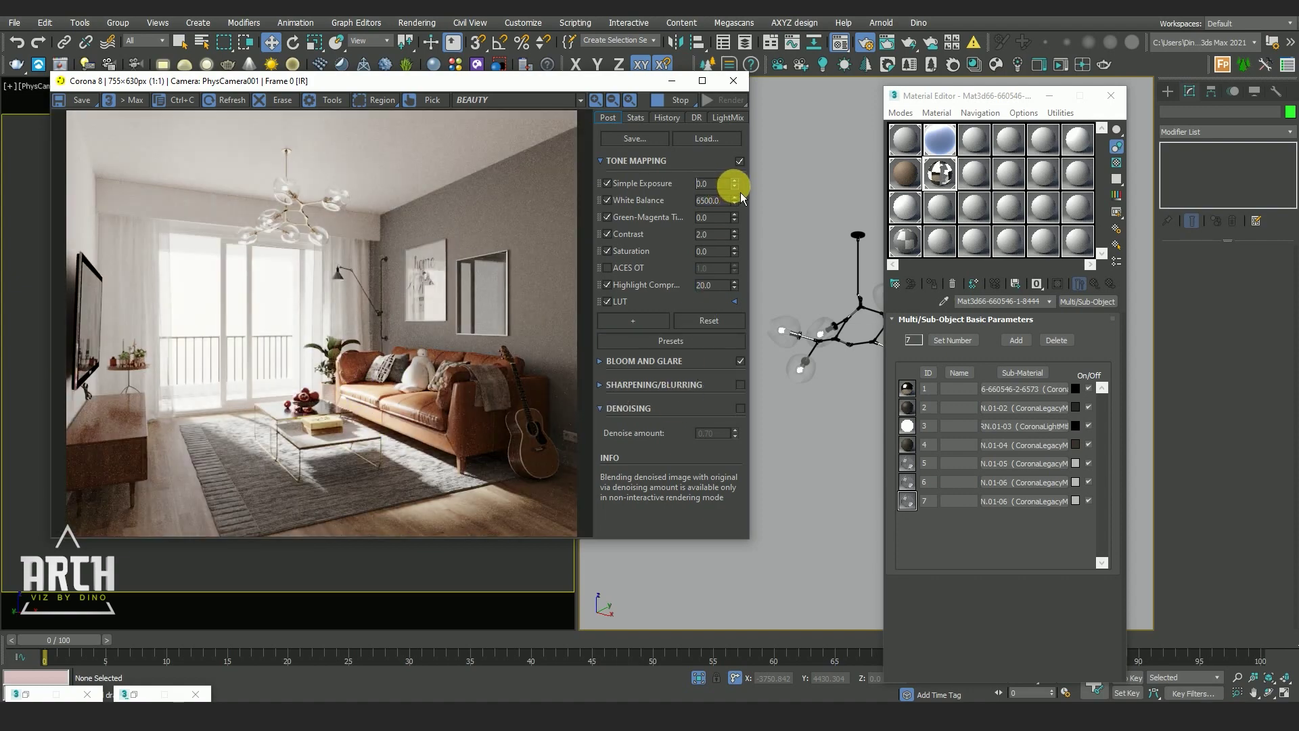
- Preview the Alpha render pass, then return to the BEAUTY pass
{"action": "left_click", "coordinate": [471, 99]}
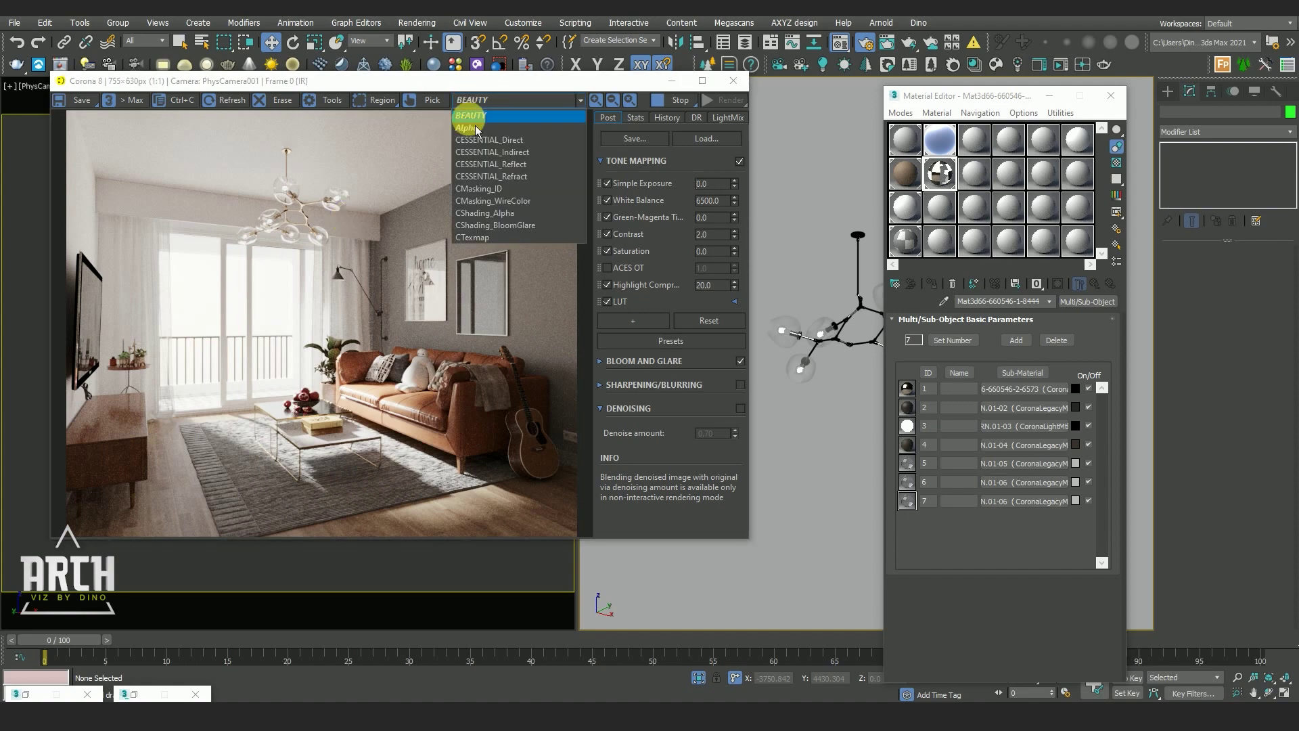
{"action": "left_click", "coordinate": [476, 128]}
{"action": "left_click", "coordinate": [479, 100]}
- Lower the Corona Sky environment map intensity to 0.2
{"action": "left_click", "coordinate": [940, 139]}
{"action": "left_click", "coordinate": [1091, 336]}
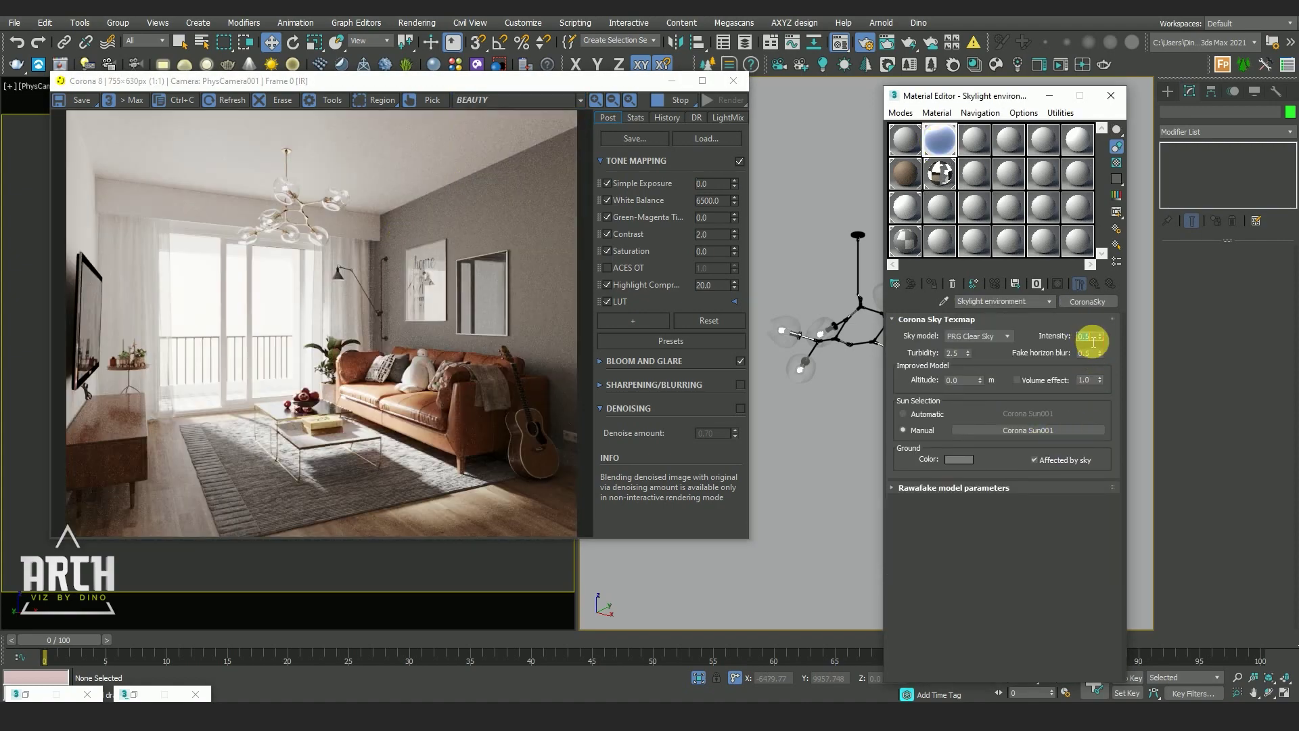
{"action": "type", "text": "0.2"}
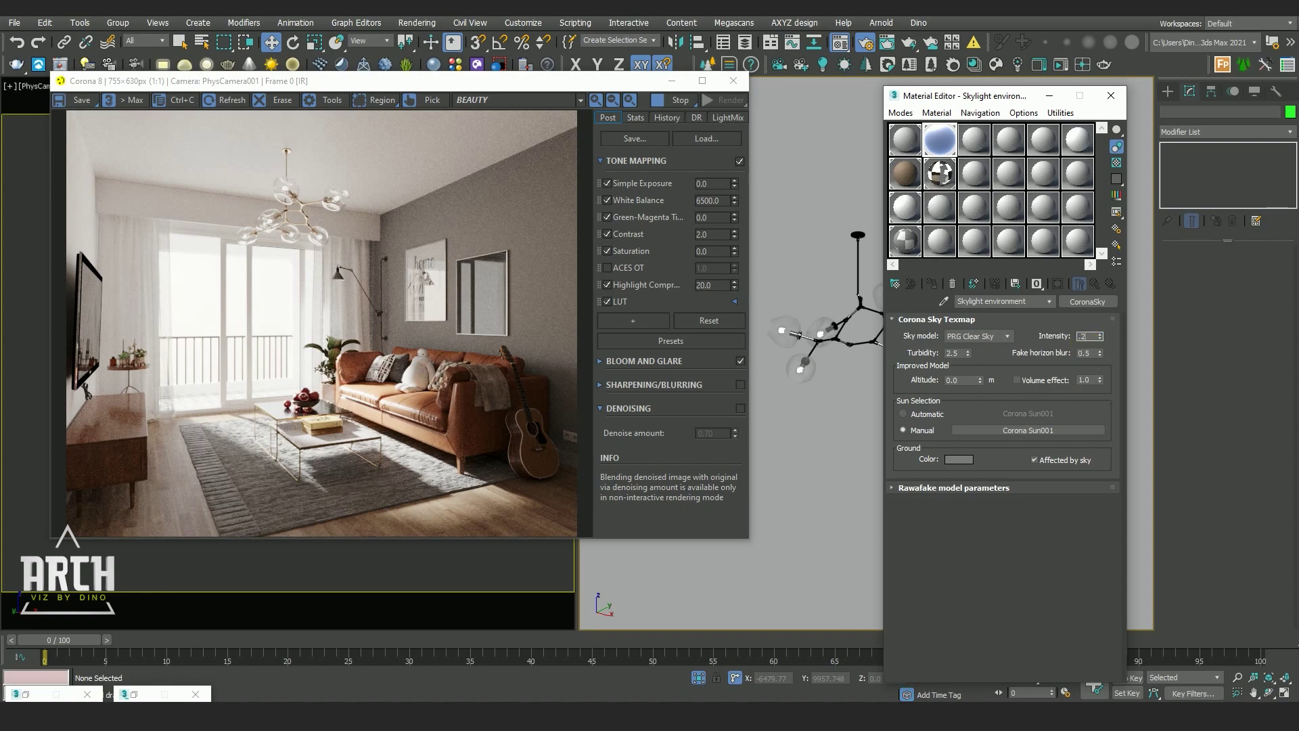
{"action": "key", "text": "Return"}
{"action": "scroll", "coordinate": [242, 314], "scroll_direction": "up", "scroll_amount": 1}
{"action": "scroll", "coordinate": [243, 312], "scroll_direction": "down", "scroll_amount": 1}
{"action": "scroll", "coordinate": [244, 313], "scroll_direction": "up", "scroll_amount": 1}
{"action": "scroll", "coordinate": [243, 313], "scroll_direction": "down", "scroll_amount": 1}
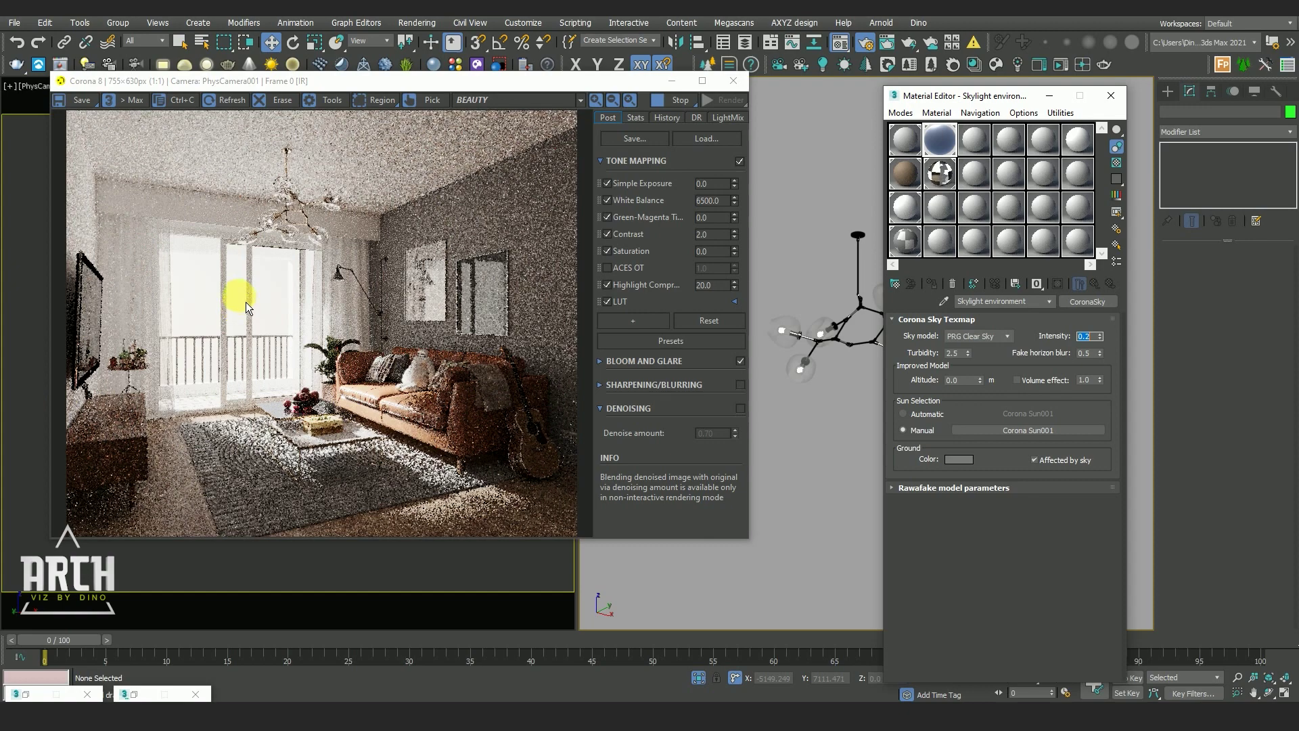
{"action": "left_click", "coordinate": [416, 23]}
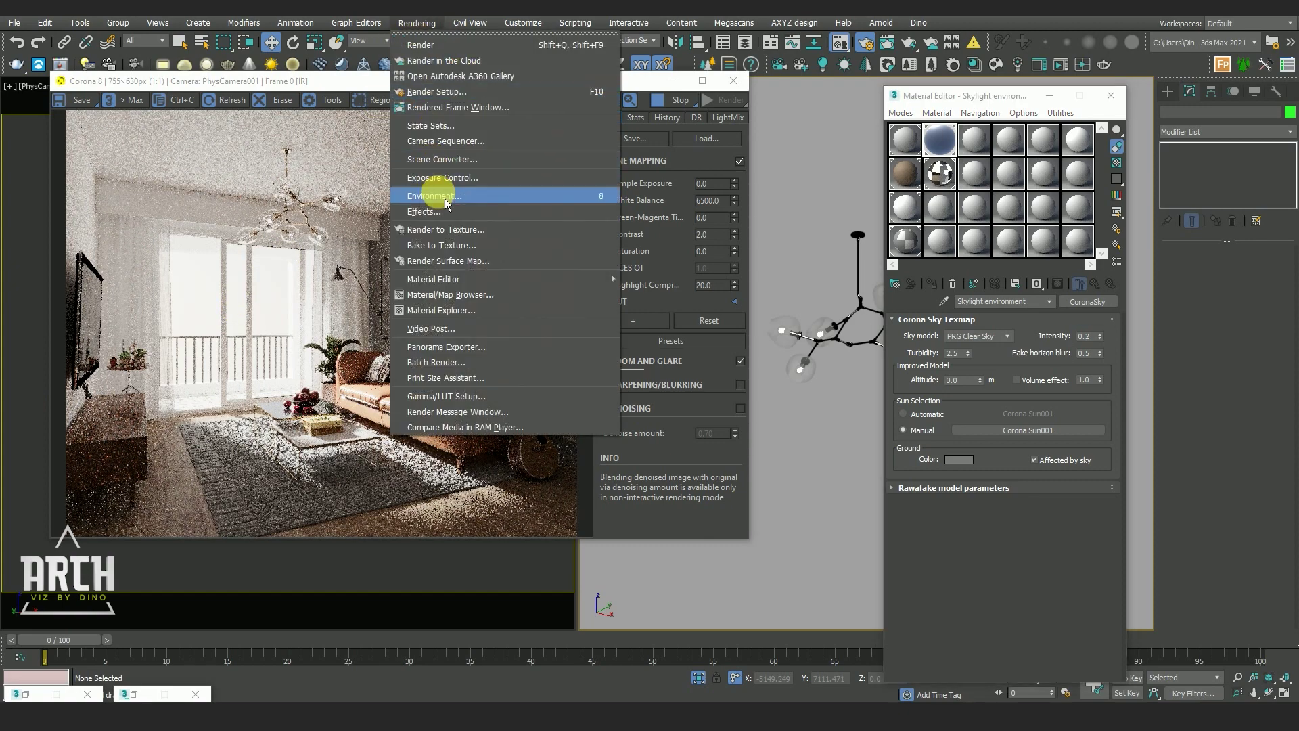
{"action": "left_click", "coordinate": [437, 195]}
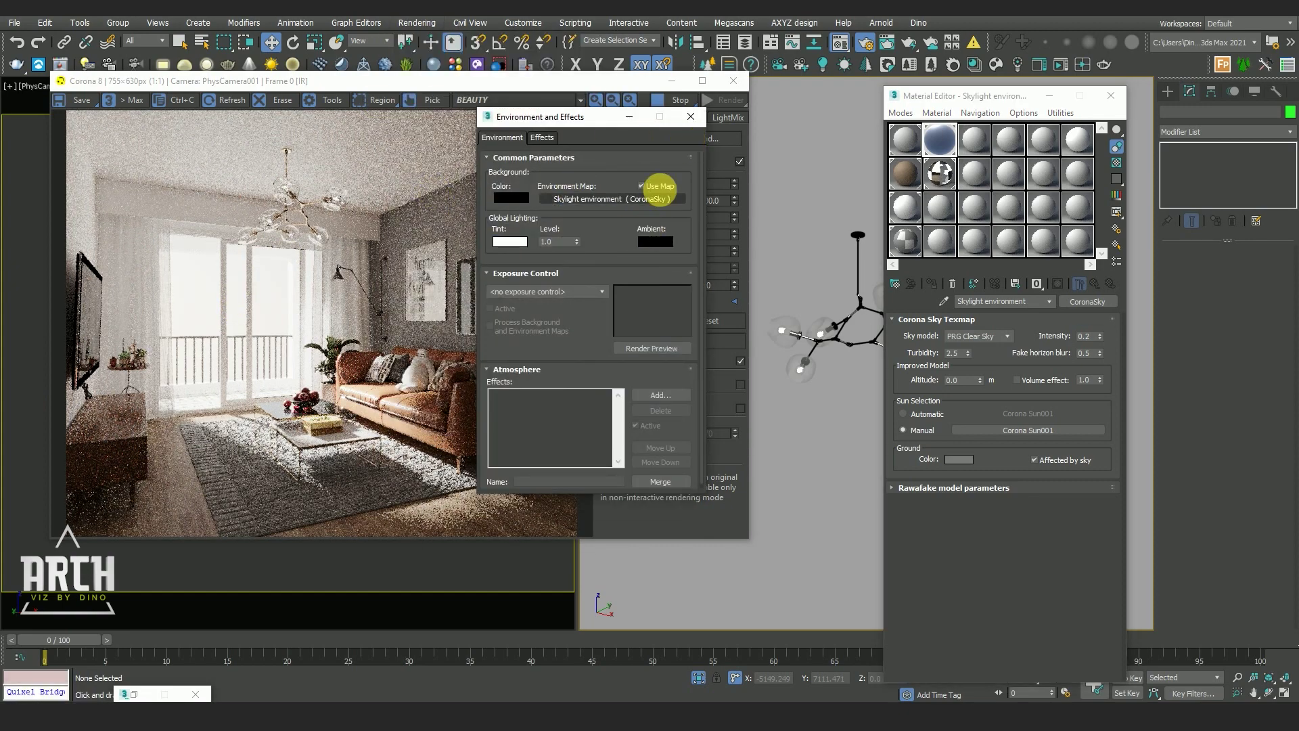
{"action": "left_click", "coordinate": [690, 117]}
{"action": "mouse_move", "coordinate": [296, 367]}
{"action": "left_mouse_down"}
{"action": "mouse_move", "coordinate": [349, 450]}
{"action": "mouse_move", "coordinate": [392, 378]}
{"action": "mouse_move", "coordinate": [408, 395]}
{"action": "left_mouse_up"}
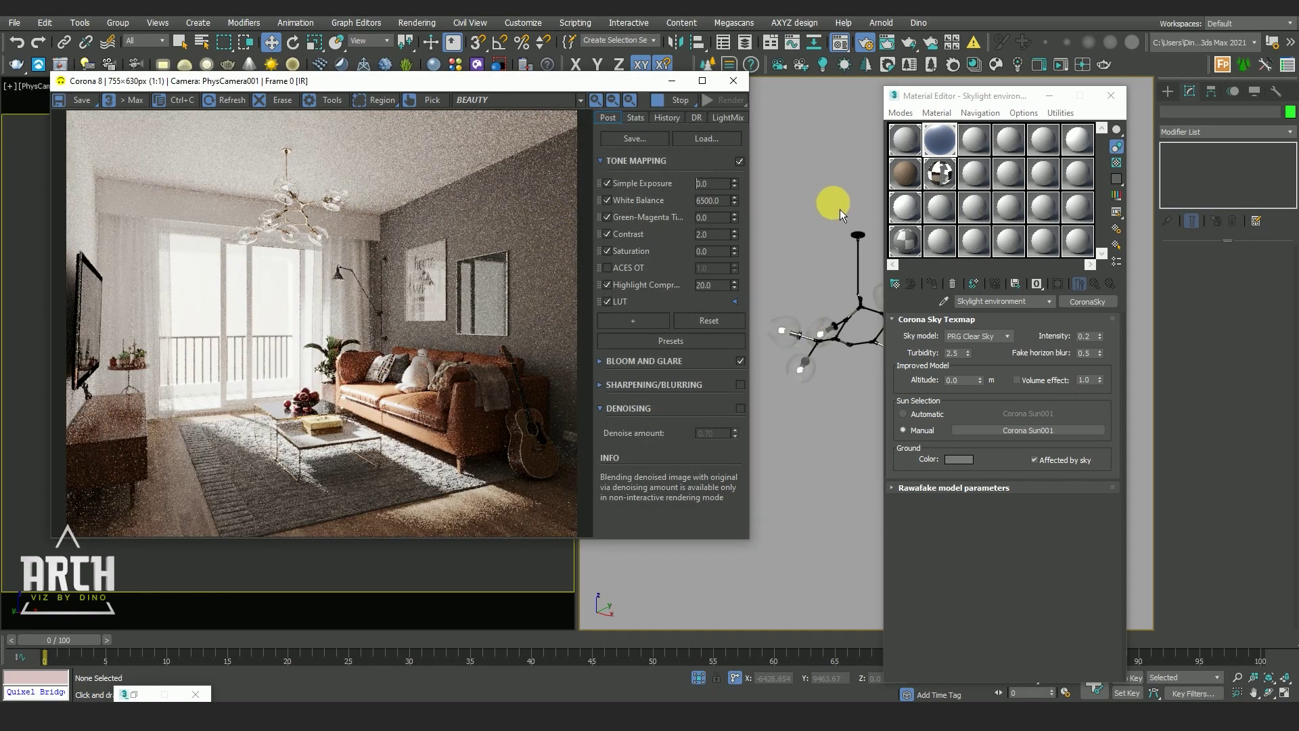
{"action": "left_click", "coordinate": [369, 373]}
{"action": "scroll", "coordinate": [378, 317], "scroll_direction": "up", "scroll_amount": 1}
{"action": "scroll", "coordinate": [335, 286], "scroll_direction": "up", "scroll_amount": 1}
{"action": "scroll", "coordinate": [385, 295], "scroll_direction": "down", "scroll_amount": 1}
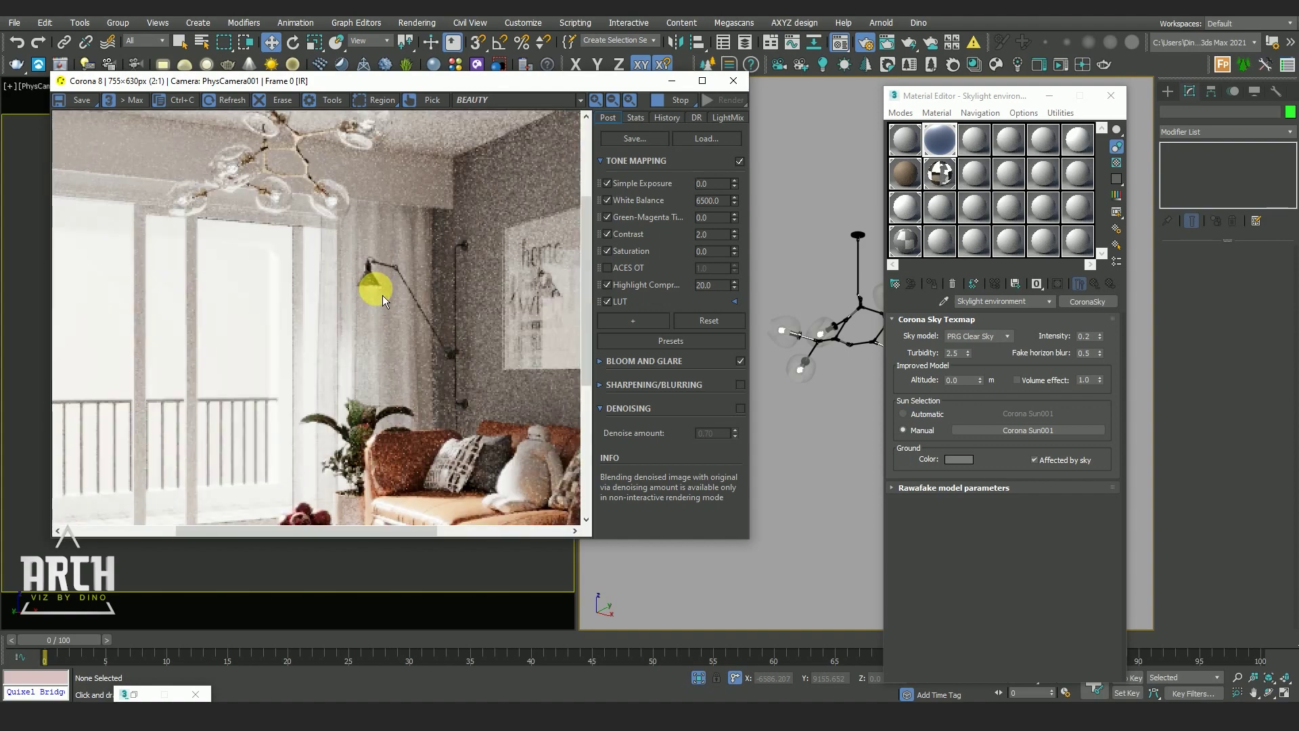
{"action": "scroll", "coordinate": [383, 295], "scroll_direction": "down", "scroll_amount": 1}
{"action": "scroll", "coordinate": [140, 226], "scroll_direction": "up", "scroll_amount": 1}
{"action": "scroll", "coordinate": [149, 226], "scroll_direction": "down", "scroll_amount": 1}
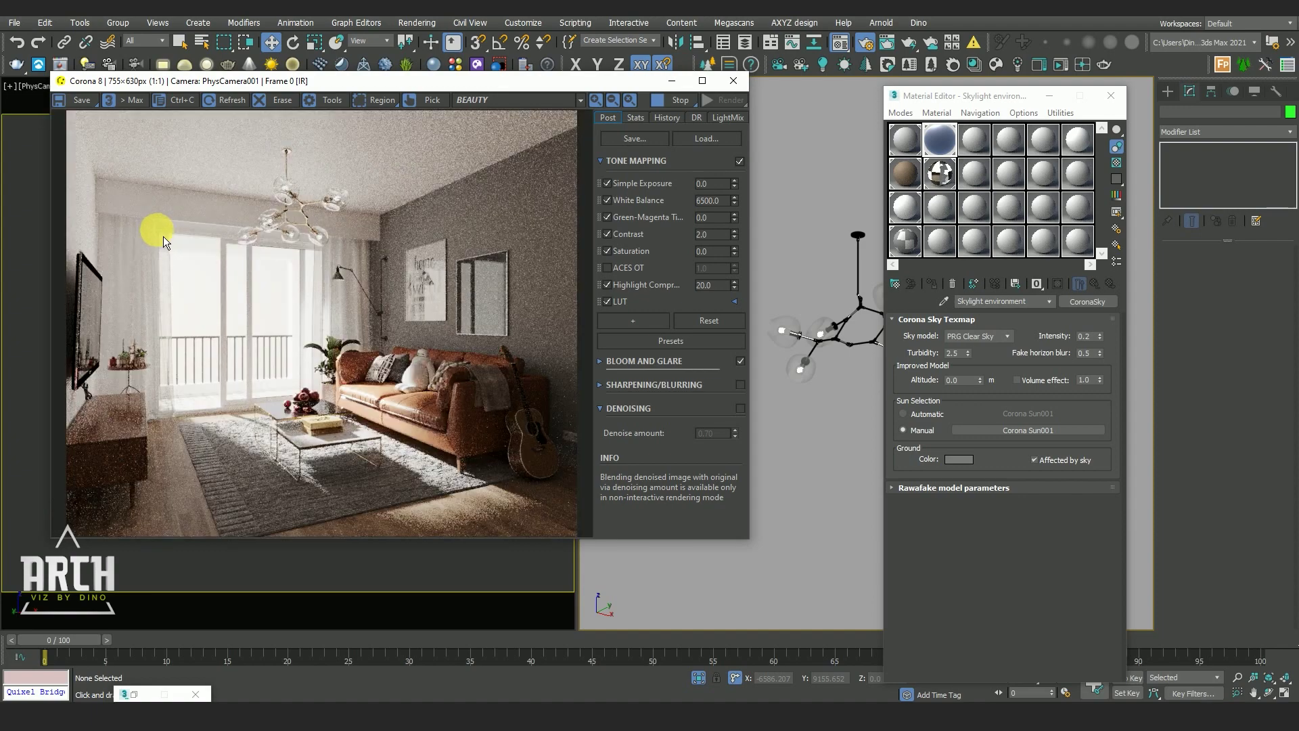
{"action": "scroll", "coordinate": [343, 217], "scroll_direction": "up", "scroll_amount": 1}
{"action": "scroll", "coordinate": [343, 189], "scroll_direction": "up", "scroll_amount": 1}
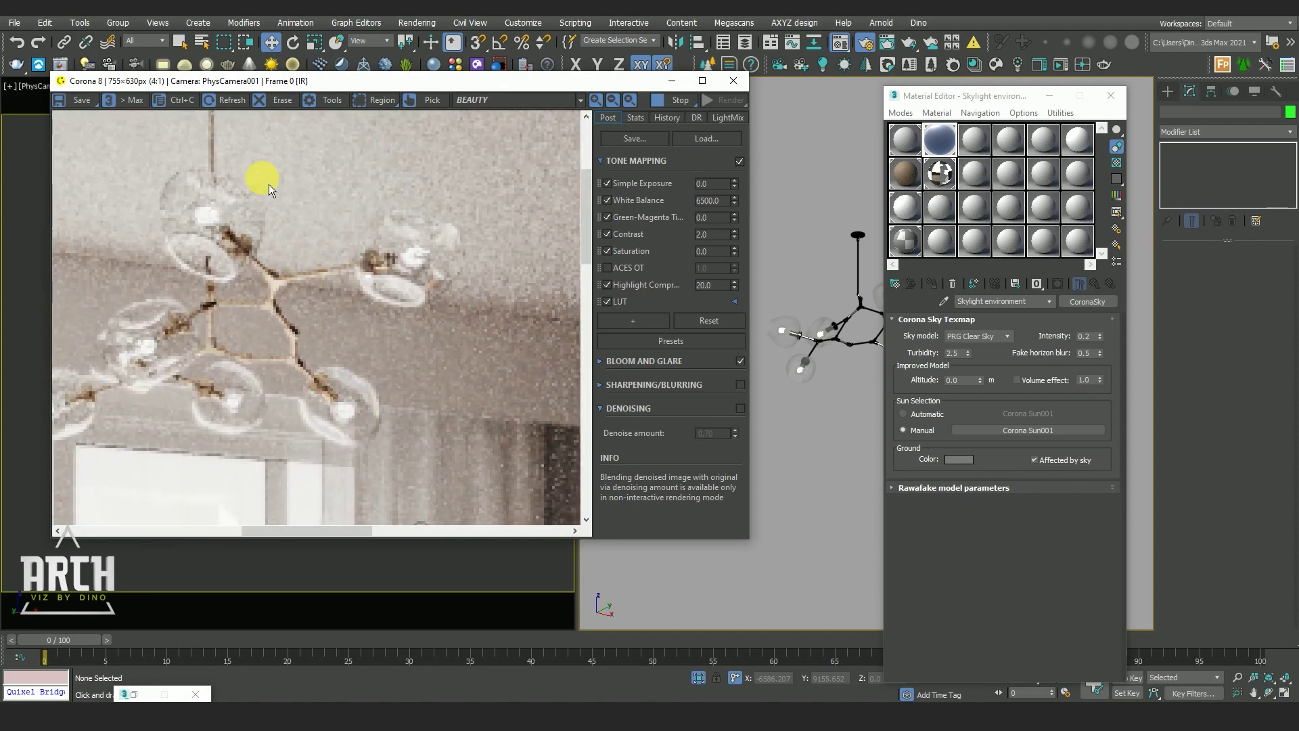
- Add an ACES OT operator below the LUT at strength 0.20
{"action": "scroll", "coordinate": [446, 265], "scroll_direction": "down", "scroll_amount": 2}
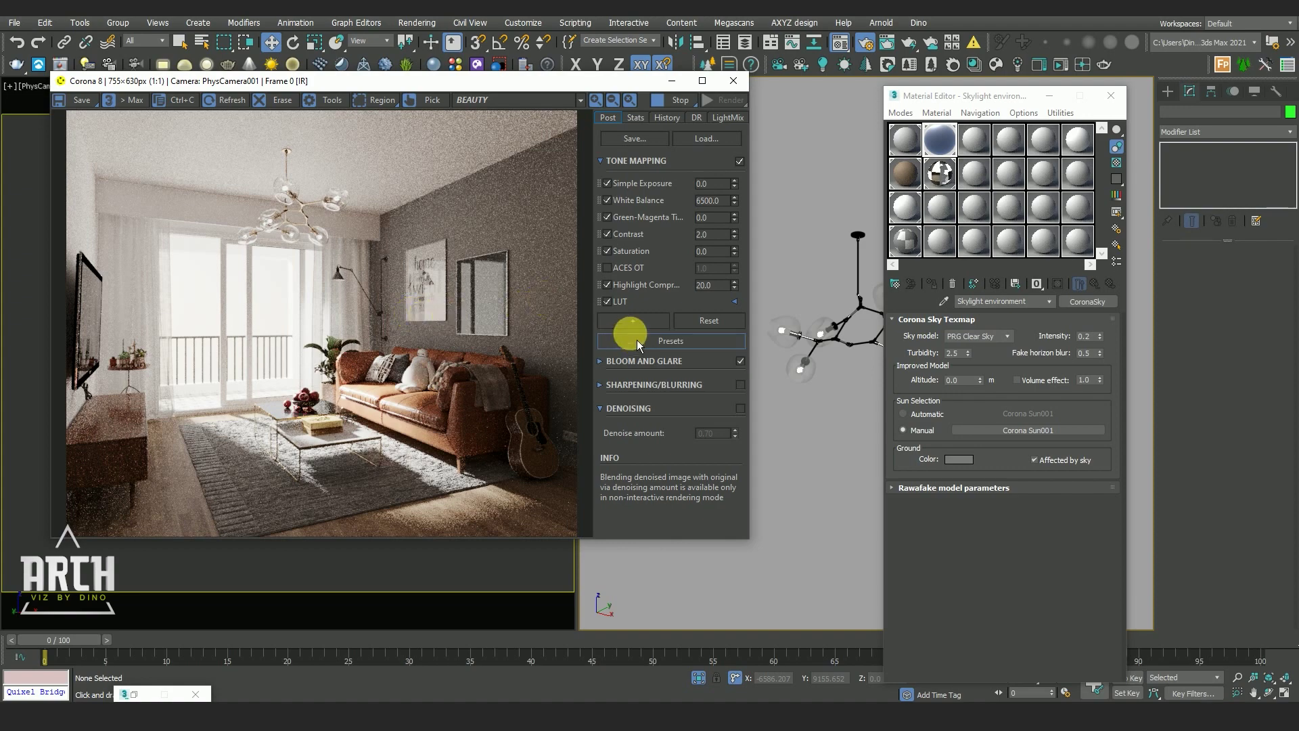
{"action": "left_click", "coordinate": [636, 321]}
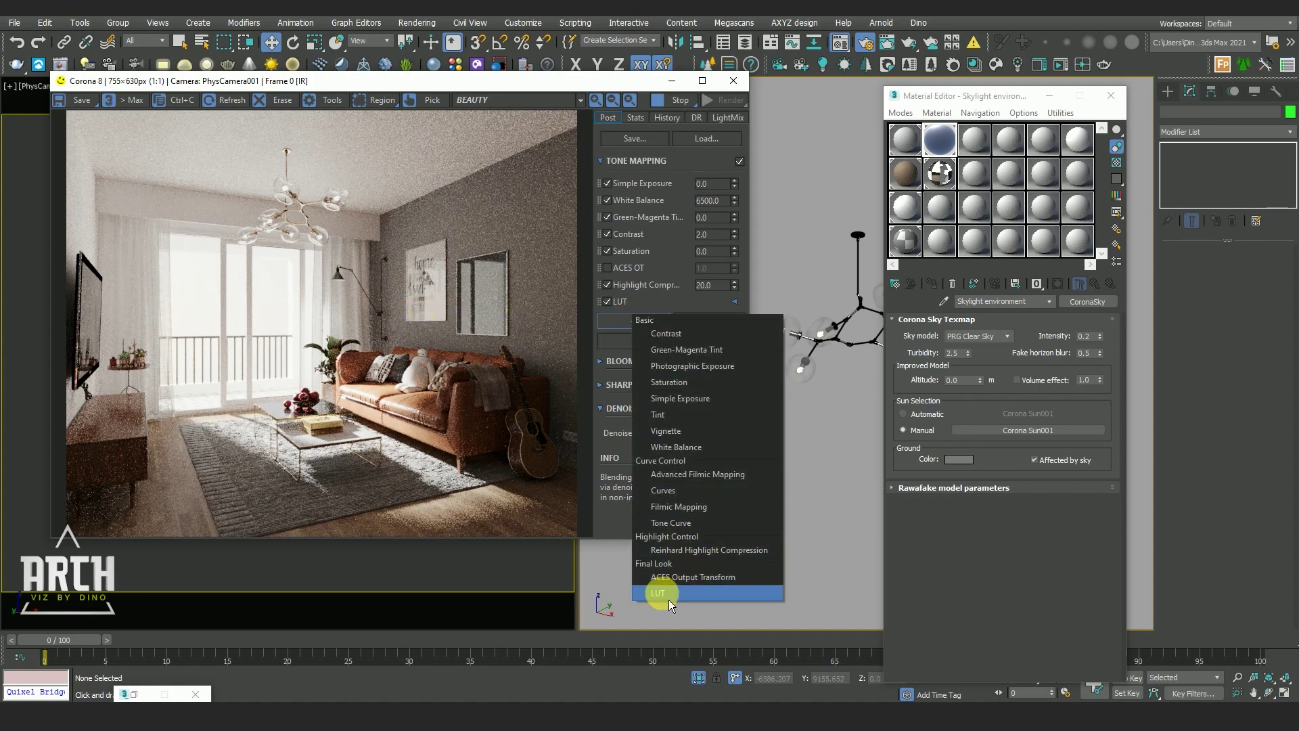
{"action": "mouse_move", "coordinate": [693, 576]}
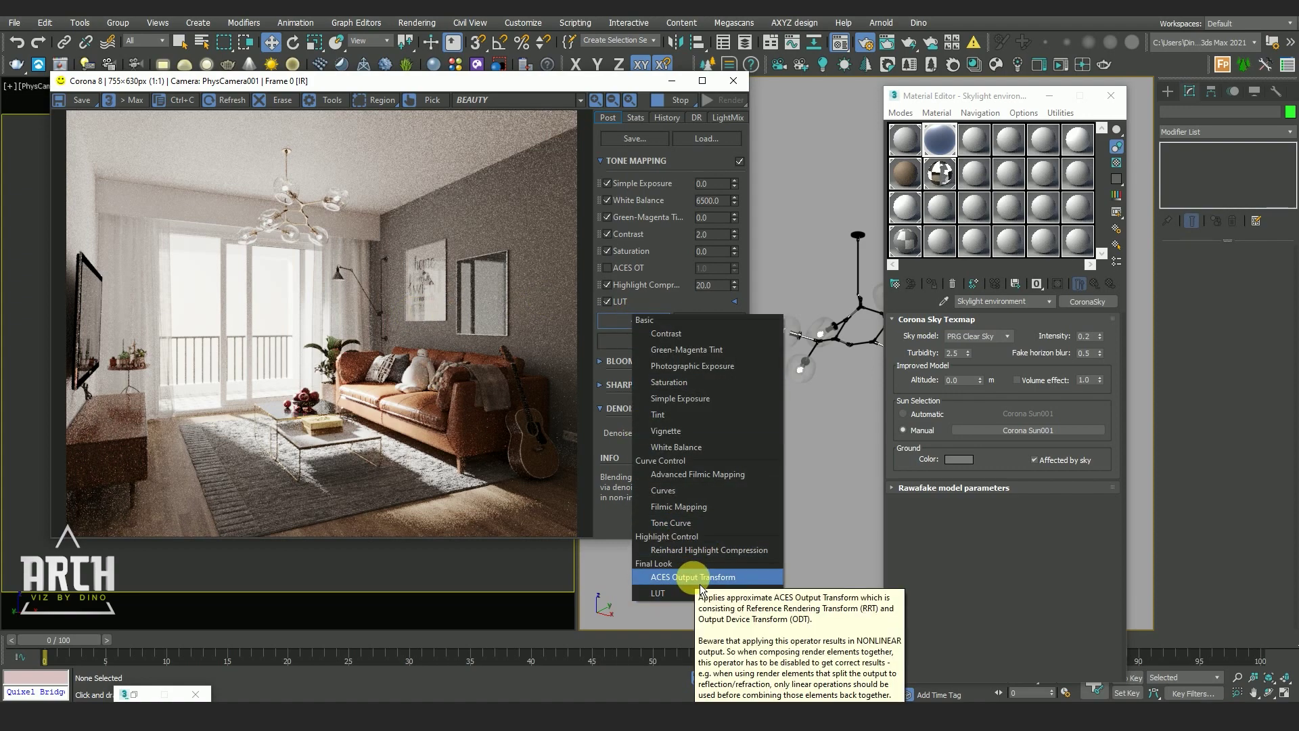
{"action": "left_click", "coordinate": [693, 577]}
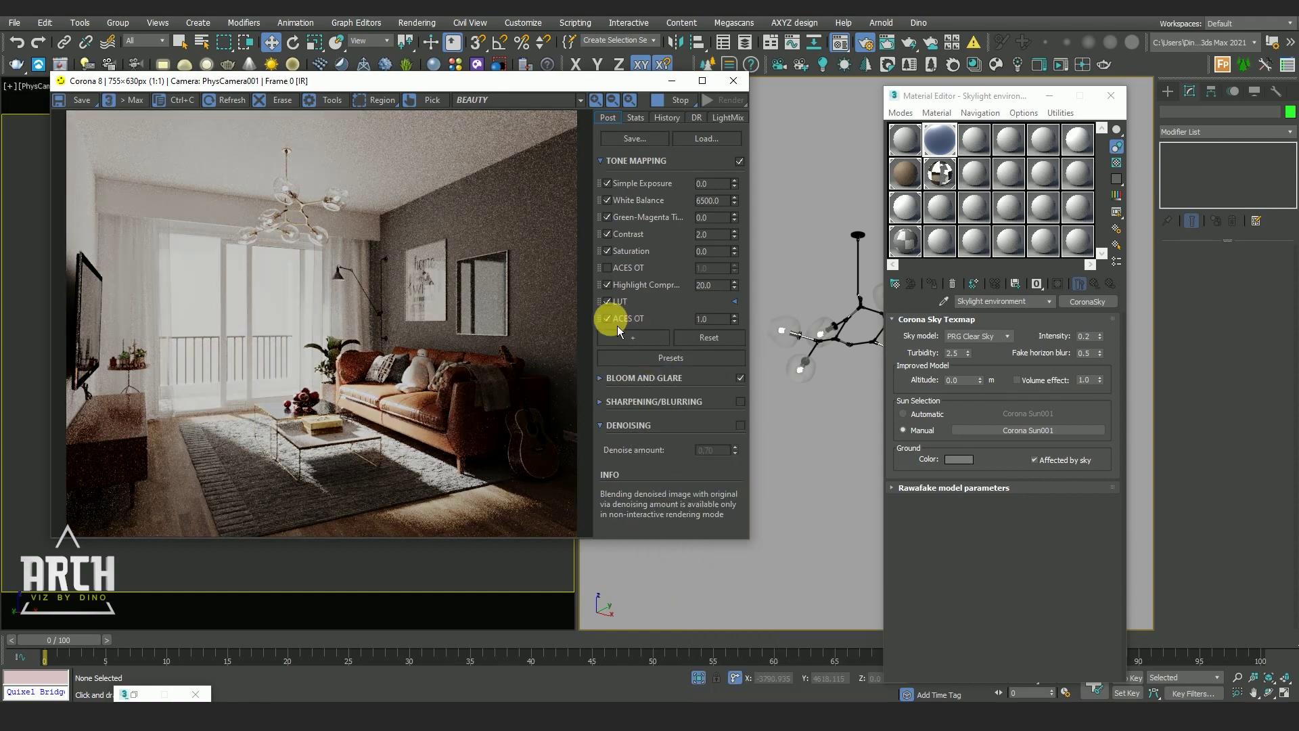
{"action": "double_click", "coordinate": [712, 319]}
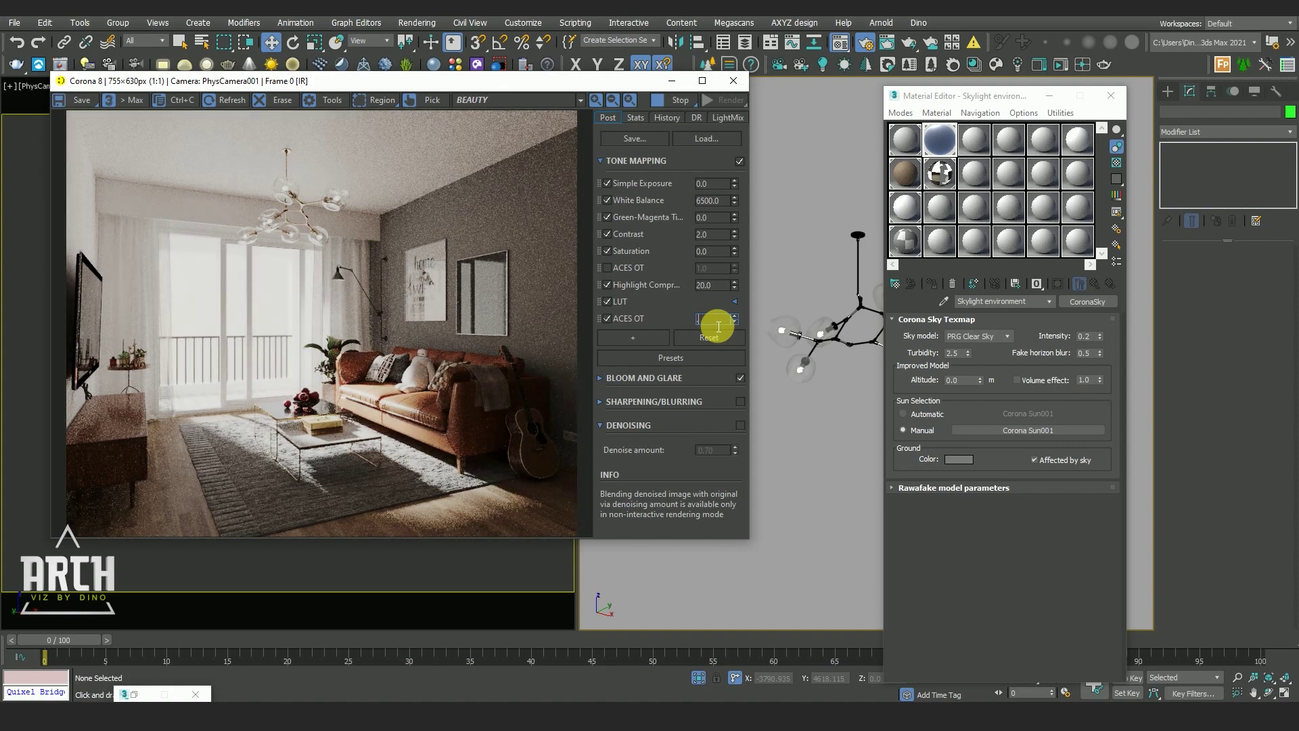
{"action": "key", "text": "Return"}
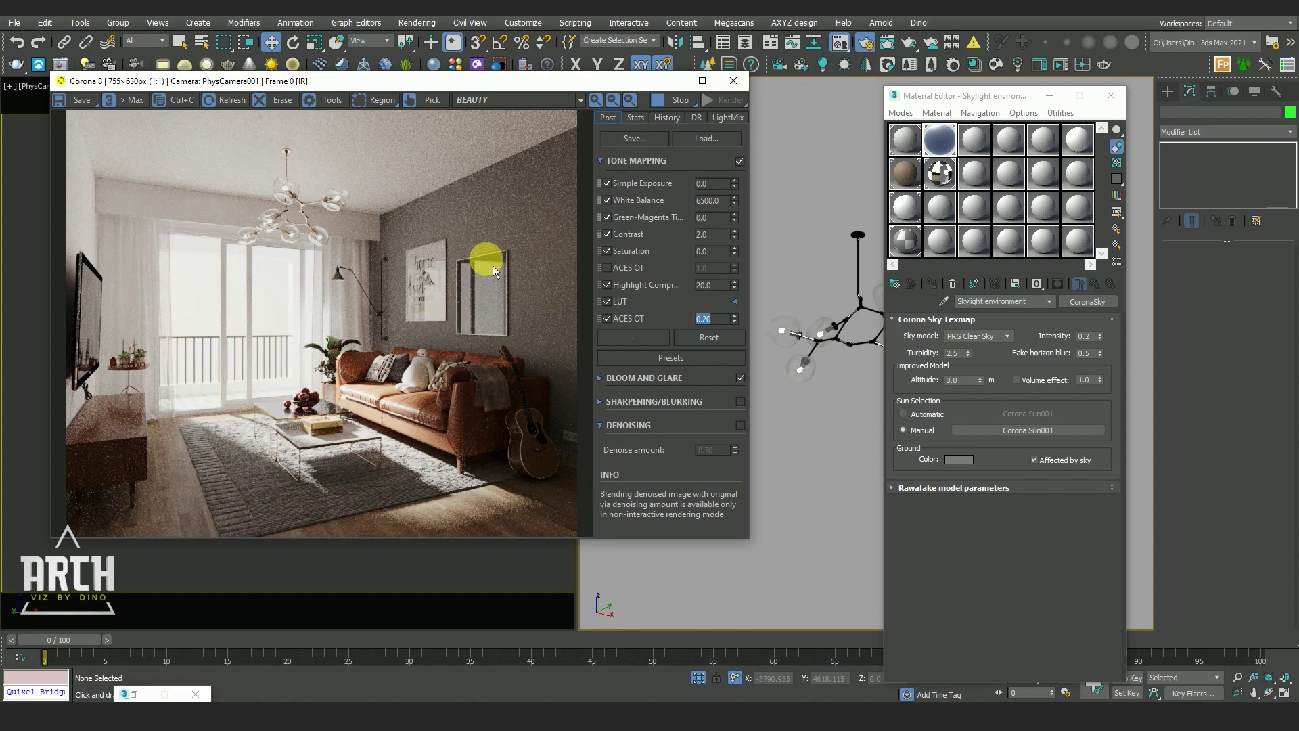
{"action": "left_click", "coordinate": [600, 161]}
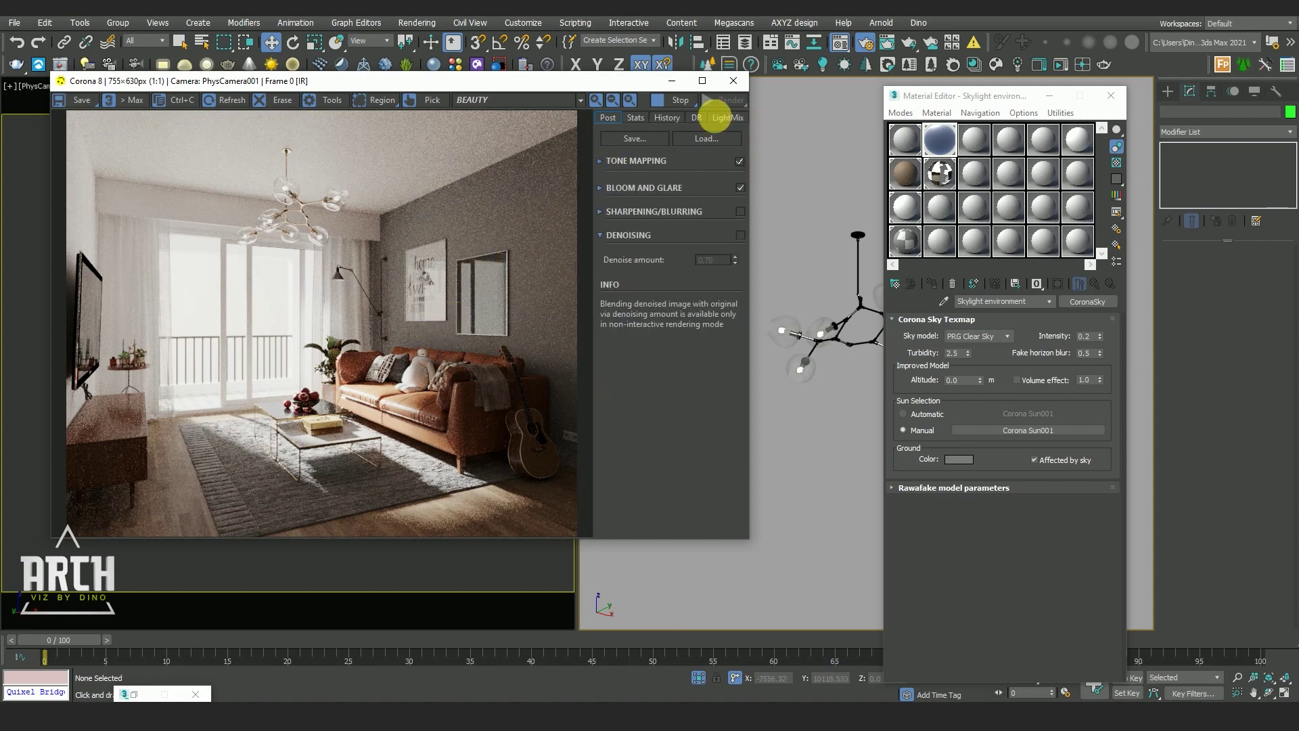
{"action": "left_click_drag", "start_coordinate": [557, 82], "coordinate": [540, 159]}
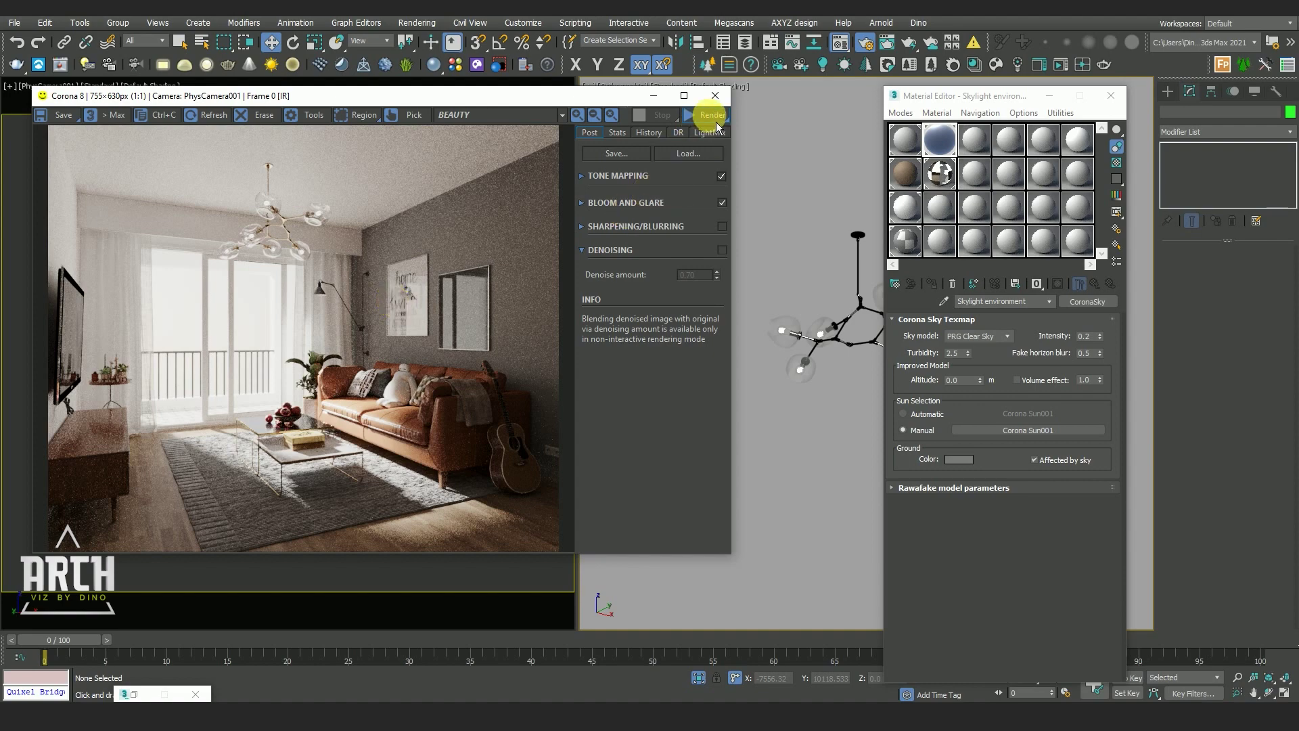
- Start the final 1500×1251 render and view the Alpha and CESSENTIAL_Direct passes
{"action": "left_click", "coordinate": [716, 124]}
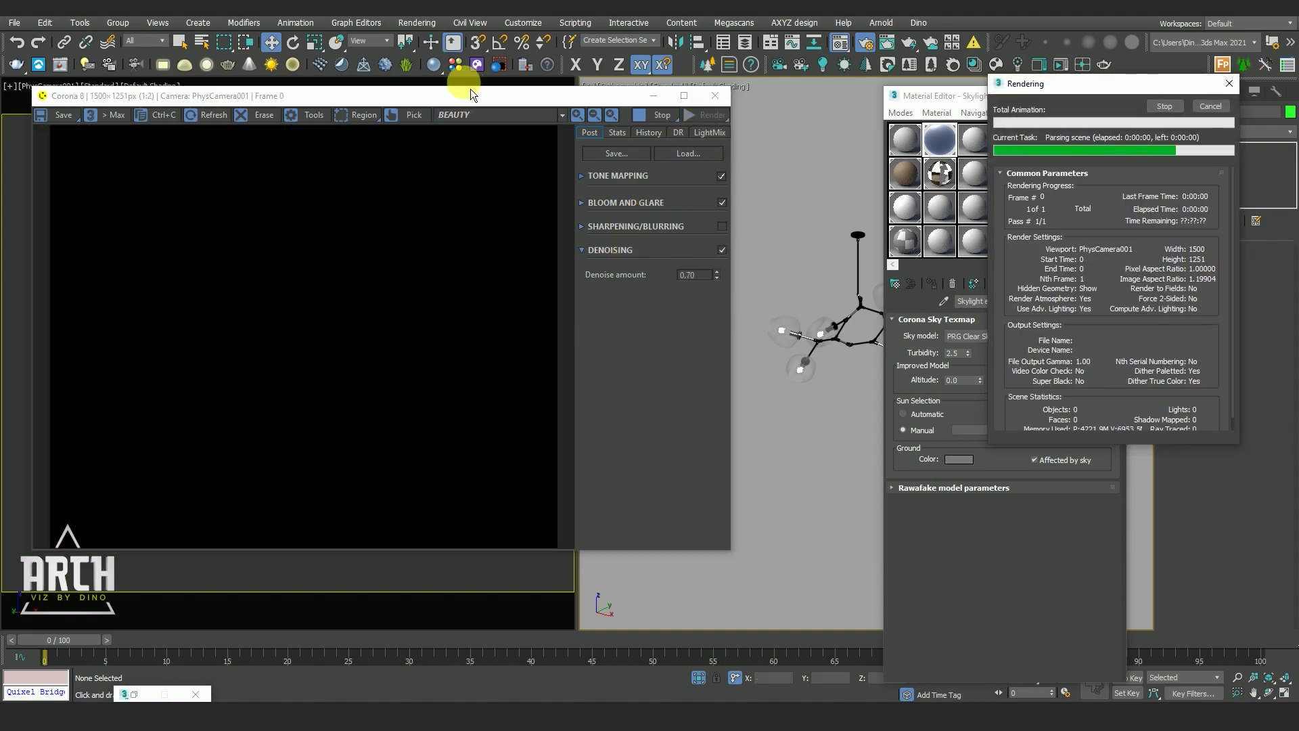
{"action": "left_click_drag", "start_coordinate": [471, 92], "coordinate": [508, 103]}
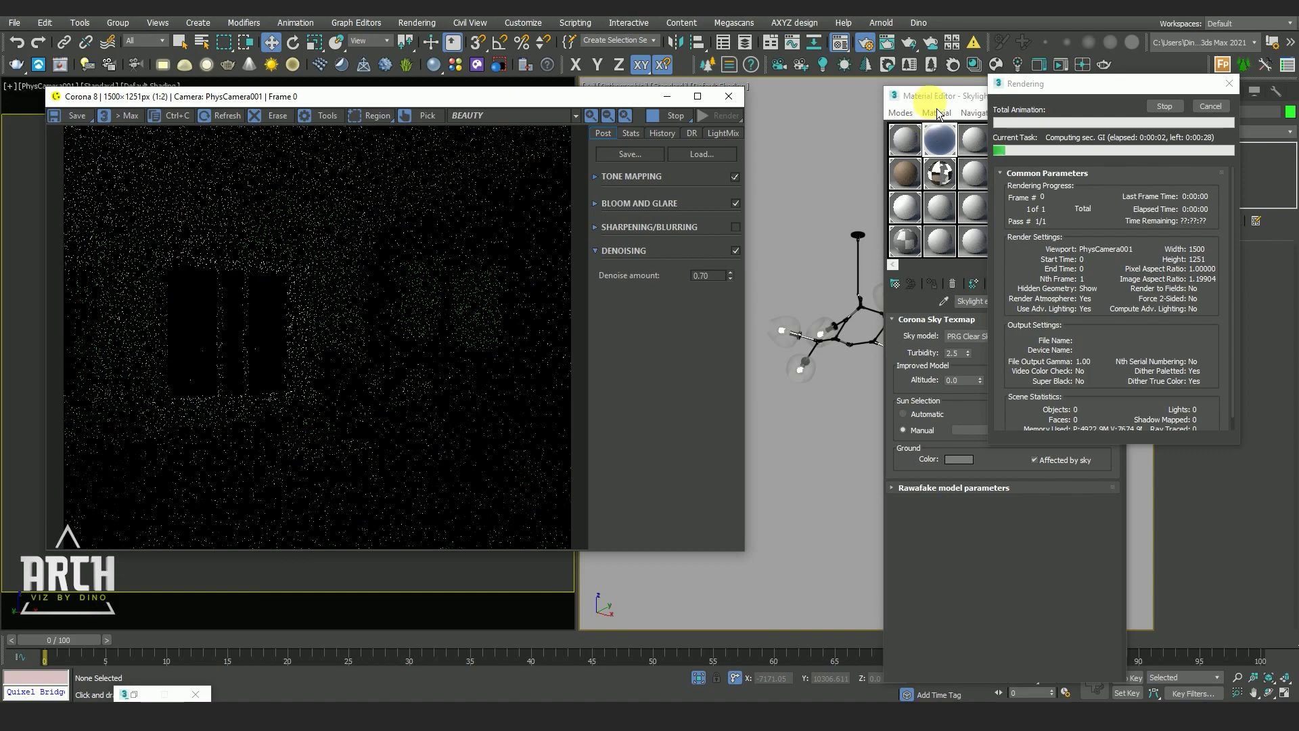
{"action": "left_click_drag", "start_coordinate": [936, 111], "coordinate": [910, 114]}
{"action": "left_click", "coordinate": [511, 115]}
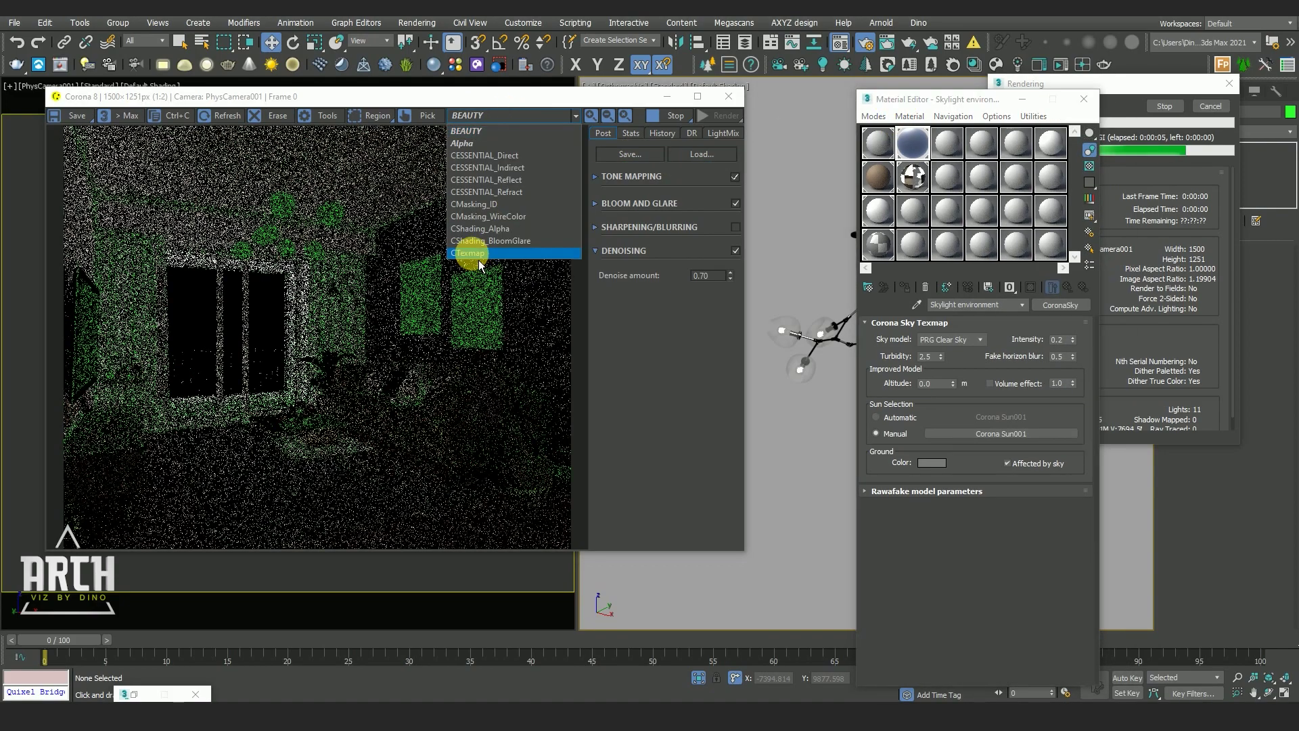
{"action": "left_click", "coordinate": [473, 142]}
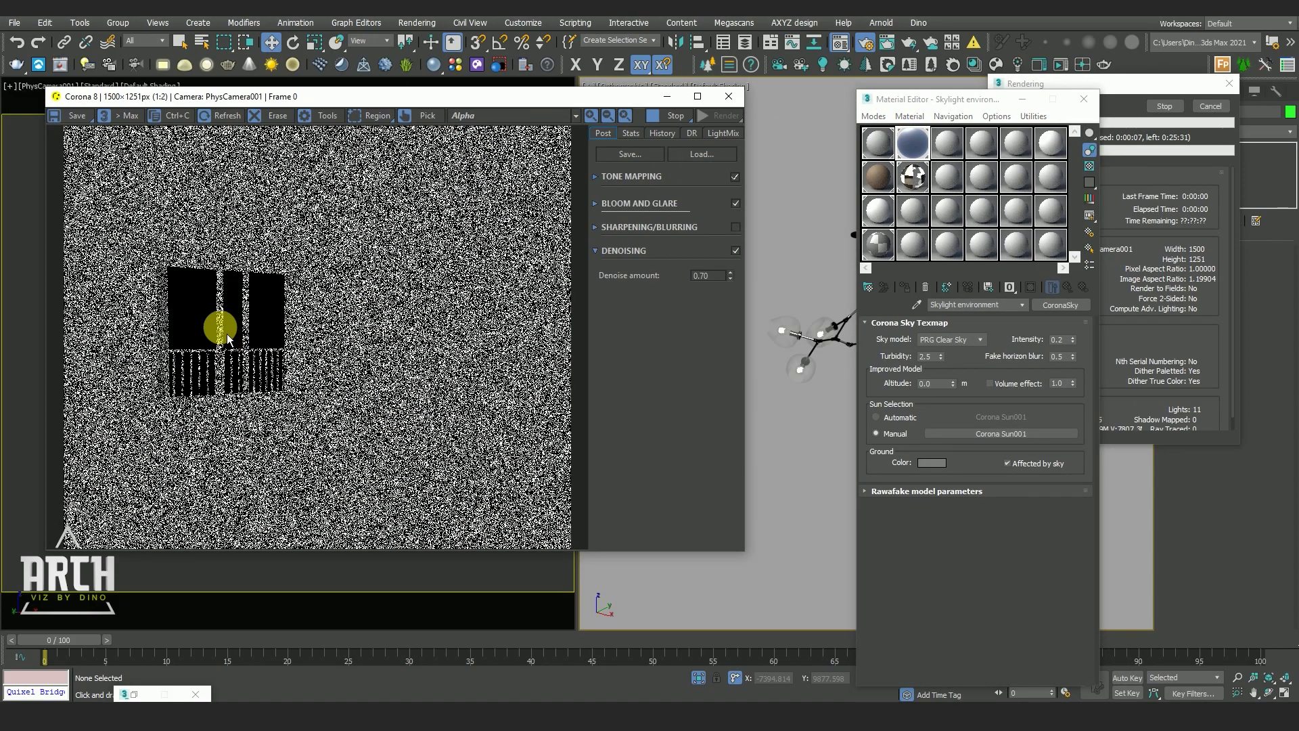
{"action": "left_click", "coordinate": [474, 116]}
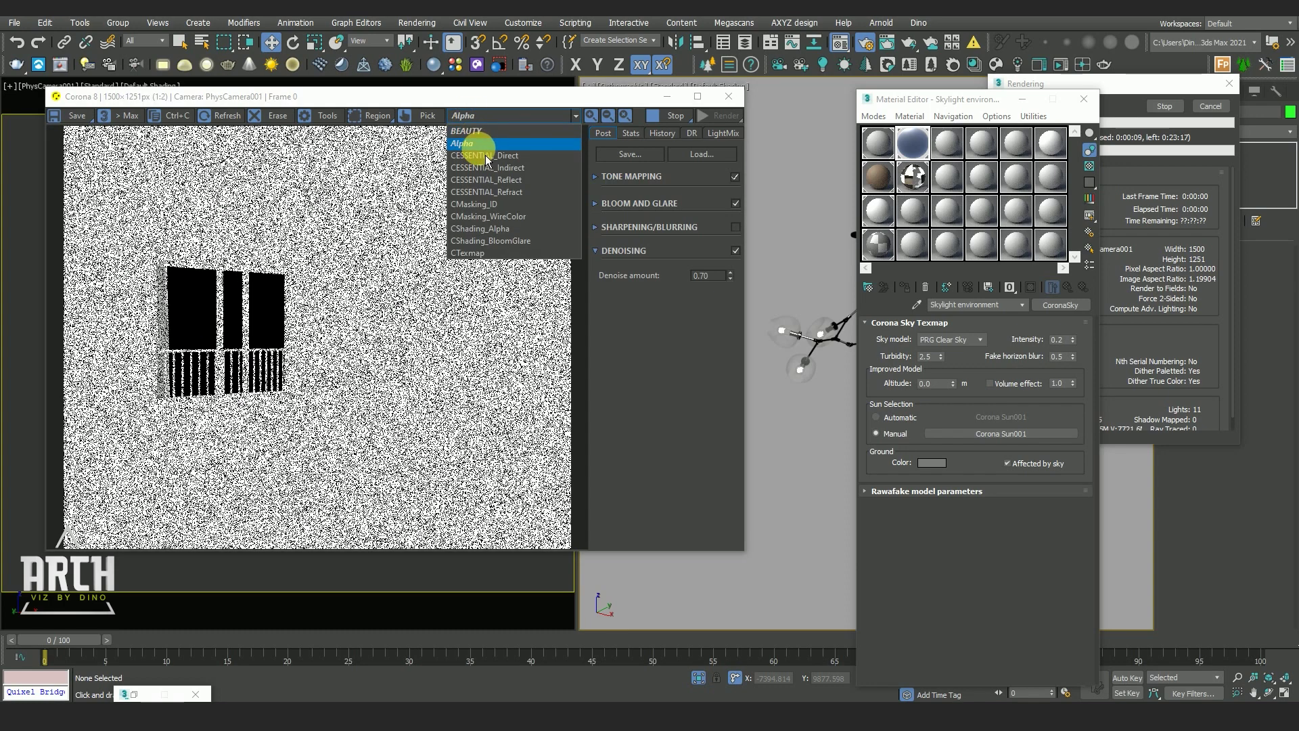
{"action": "left_click", "coordinate": [487, 156]}
- View the CESSENTIAL Indirect, Reflect, Refract and CMasking_ID passes
{"action": "left_click", "coordinate": [490, 120]}
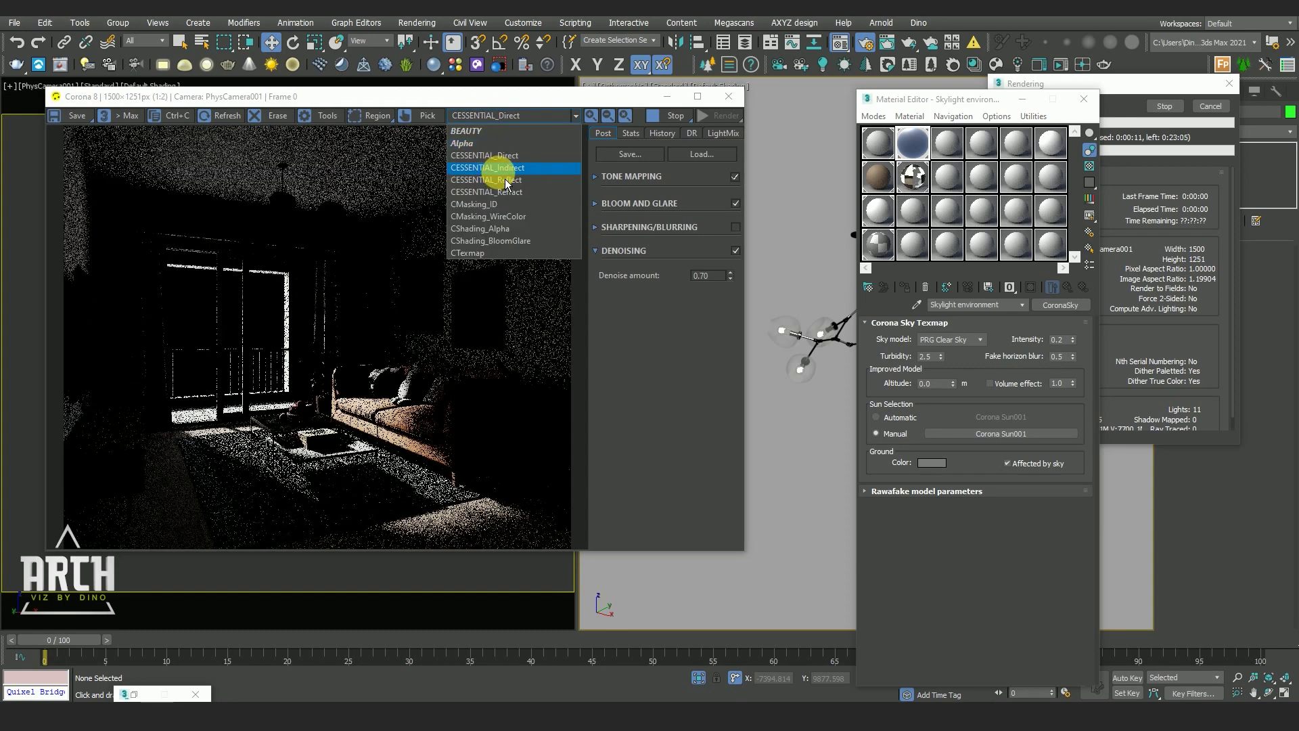
{"action": "left_click", "coordinate": [501, 169]}
{"action": "left_click", "coordinate": [487, 115]}
{"action": "left_click", "coordinate": [493, 180]}
{"action": "left_click", "coordinate": [494, 119]}
{"action": "left_click", "coordinate": [501, 192]}
{"action": "left_click", "coordinate": [495, 120]}
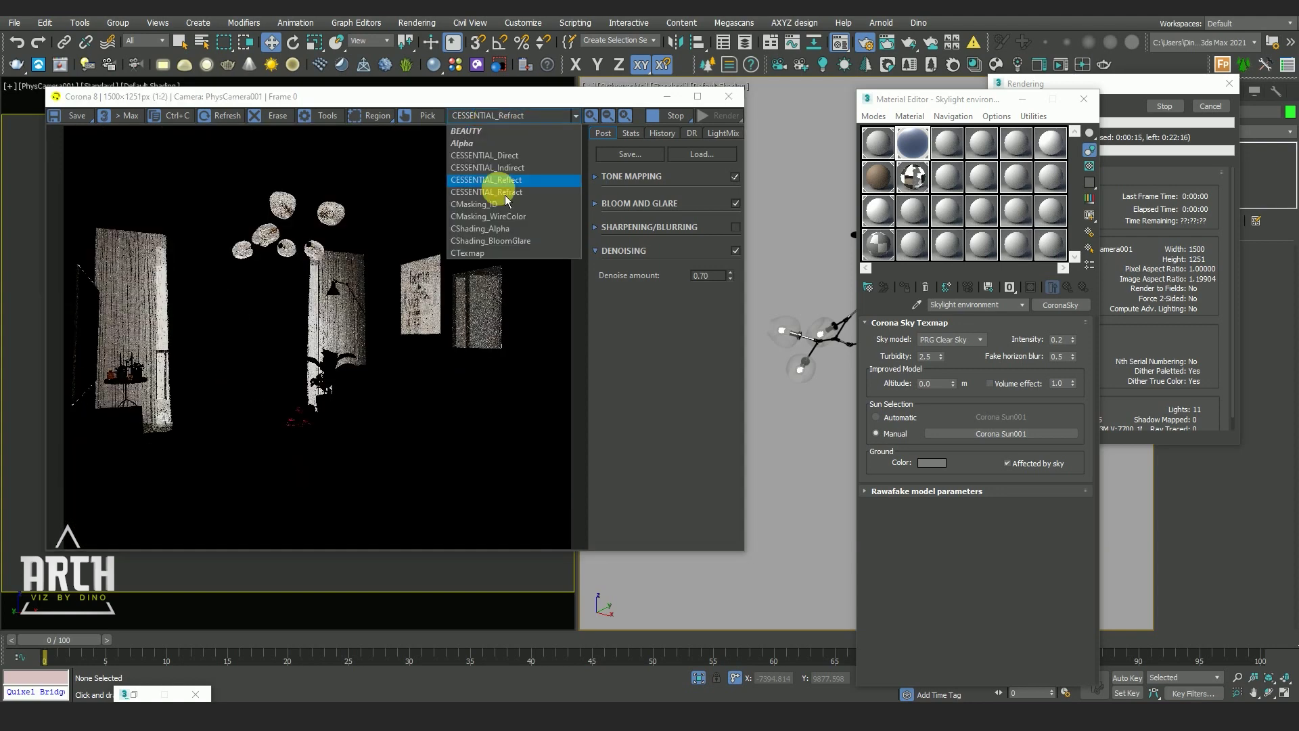
{"action": "left_click", "coordinate": [506, 204]}
- View the WireColor, CShading Alpha, BloomGlare and sketch-style CTexmap passes
{"action": "left_click", "coordinate": [504, 119]}
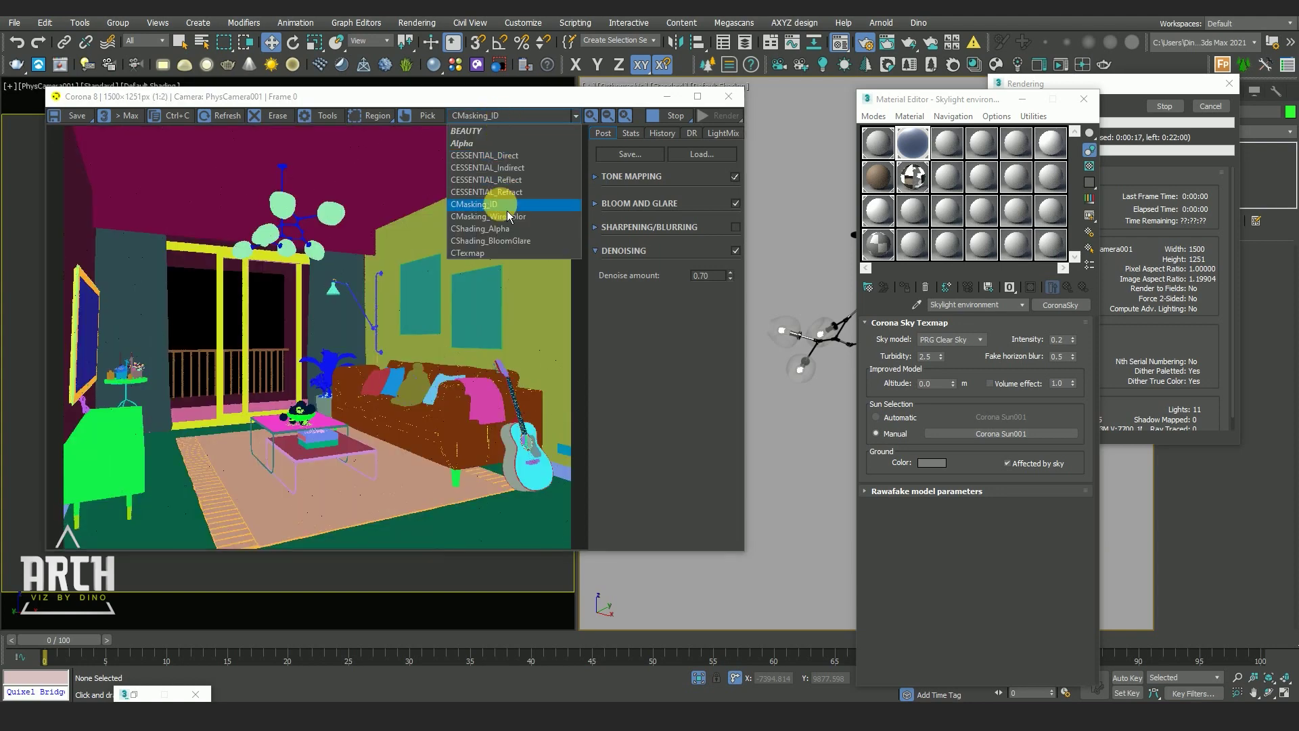
{"action": "left_click", "coordinate": [500, 216]}
{"action": "left_click", "coordinate": [487, 115]}
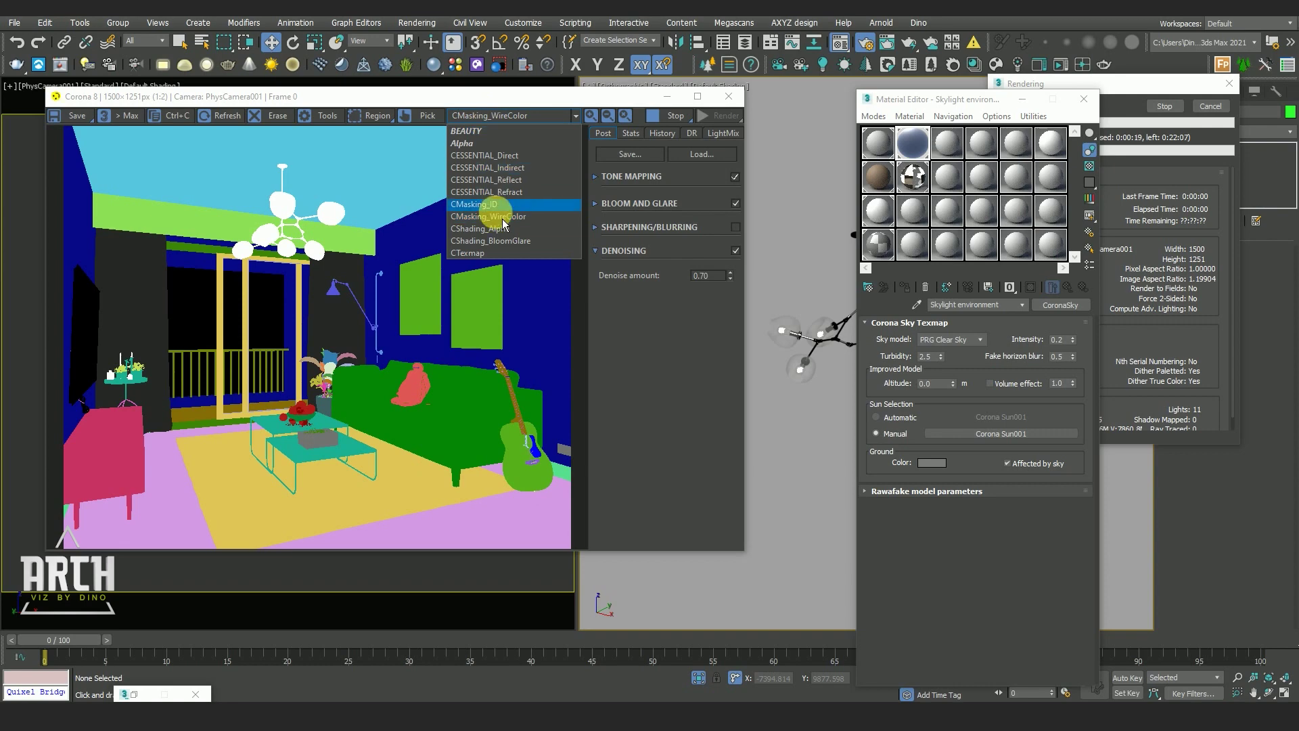
{"action": "left_click", "coordinate": [504, 228]}
{"action": "left_click", "coordinate": [511, 119]}
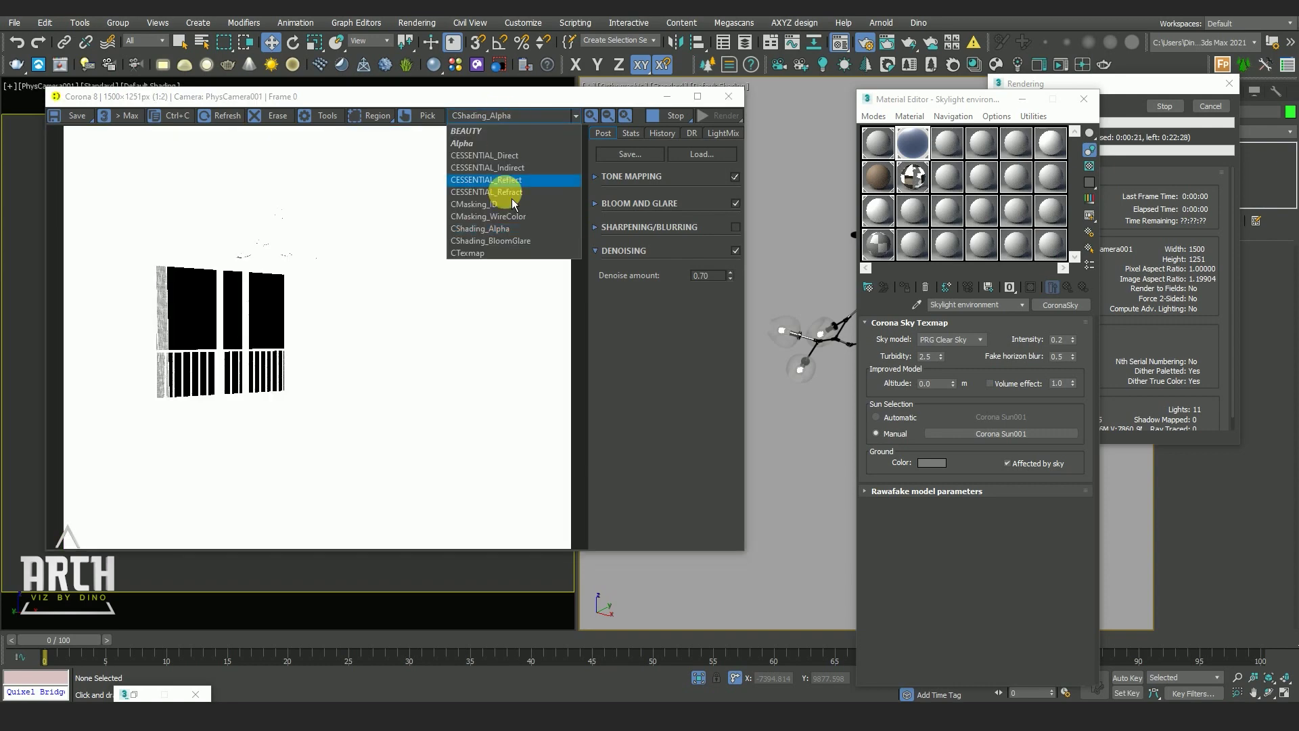
{"action": "left_click", "coordinate": [506, 241]}
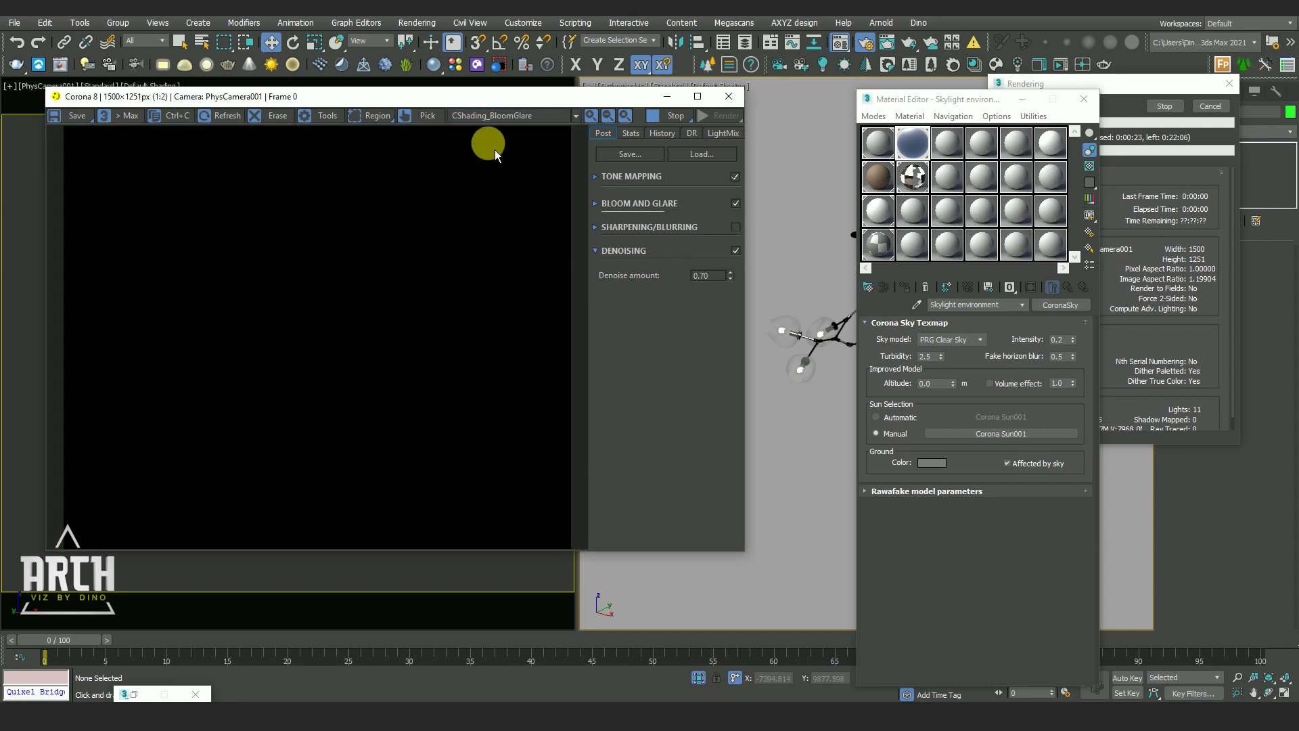
{"action": "left_click", "coordinate": [487, 116]}
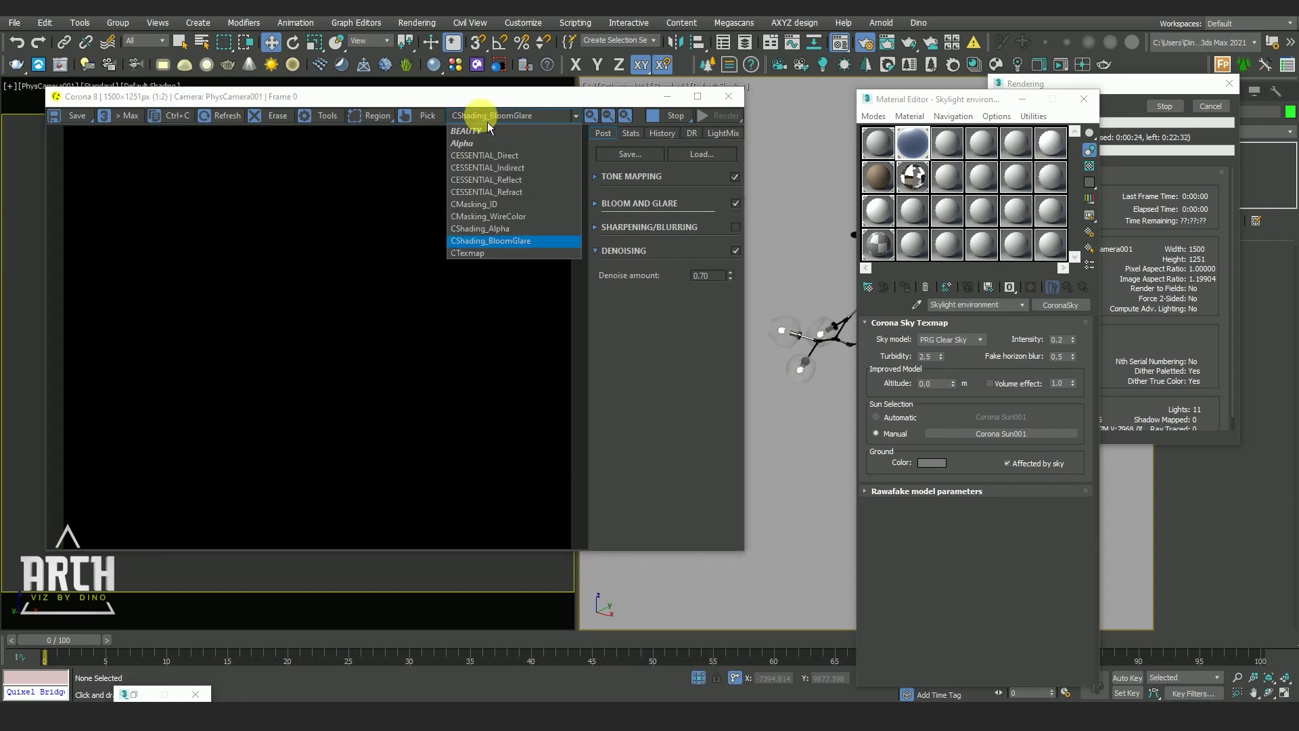
{"action": "left_click", "coordinate": [484, 260]}
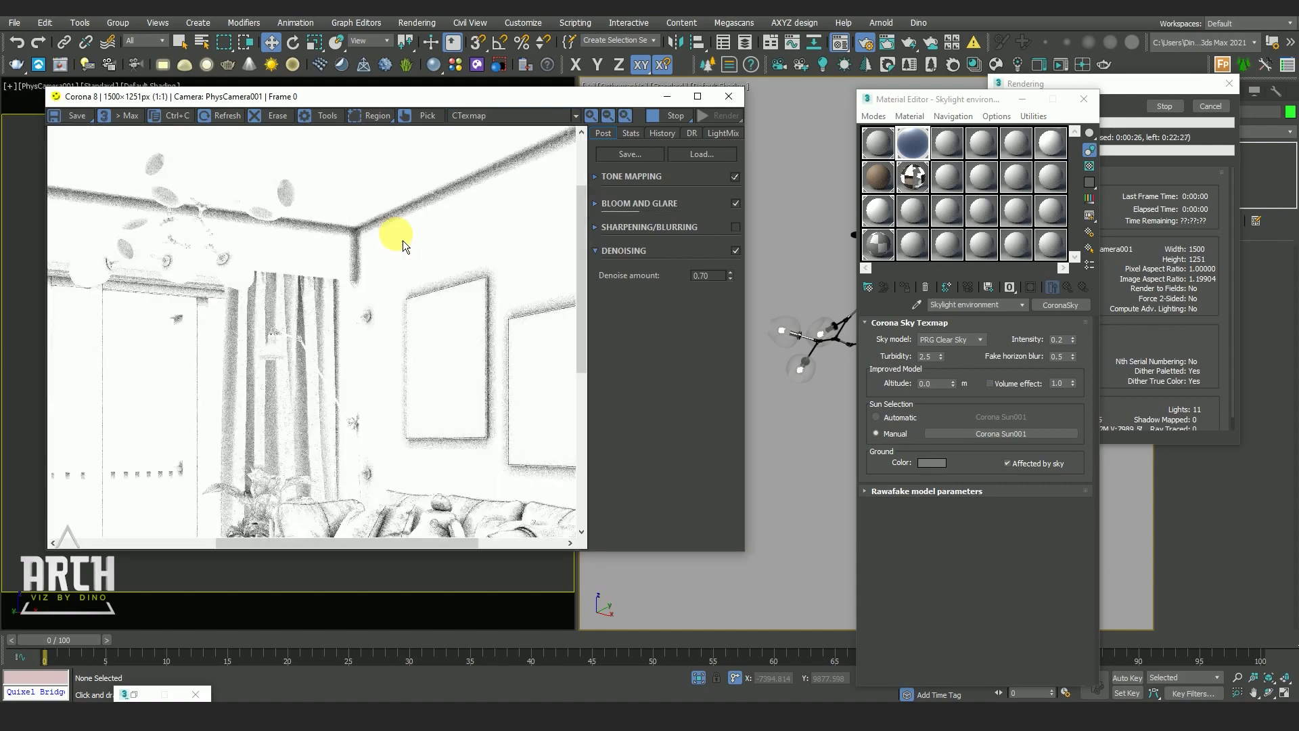
{"action": "scroll", "coordinate": [404, 457], "scroll_direction": "up", "scroll_amount": 2}
{"action": "left_click_drag", "start_coordinate": [404, 458], "coordinate": [171, 441]}
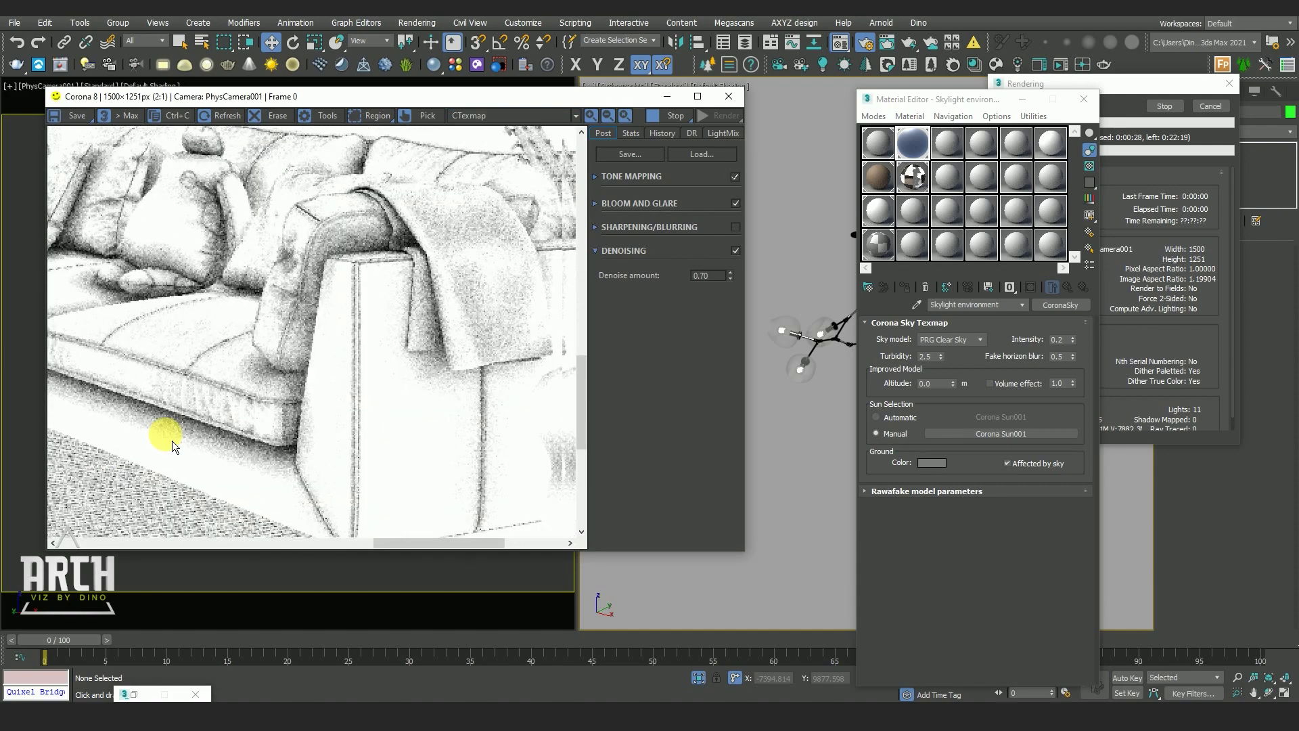
{"action": "scroll", "coordinate": [416, 396], "scroll_direction": "down", "scroll_amount": 3}
{"action": "left_click", "coordinate": [474, 135]}
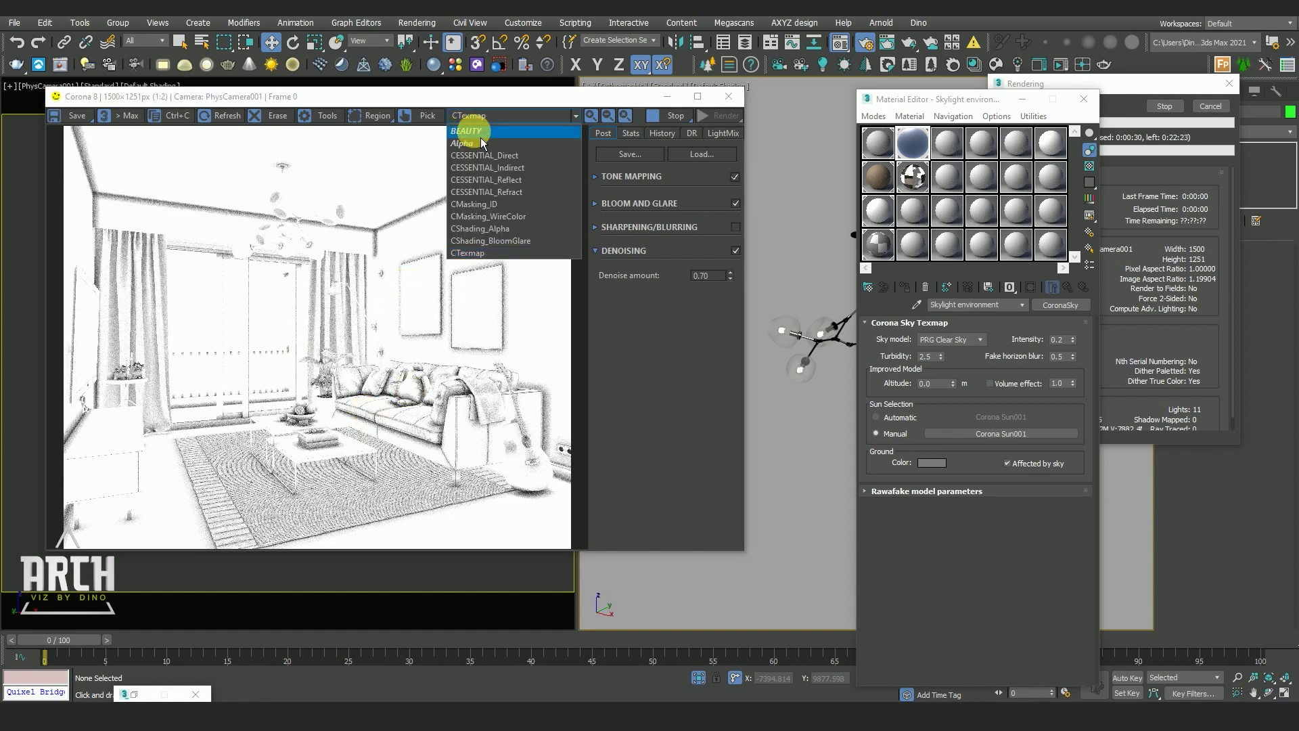
- Switch back to BEAUTY and toggle Highlight Compression off and on to compare
{"action": "left_click", "coordinate": [481, 137]}
{"action": "left_click", "coordinate": [612, 176]}
{"action": "left_click", "coordinate": [714, 309]}
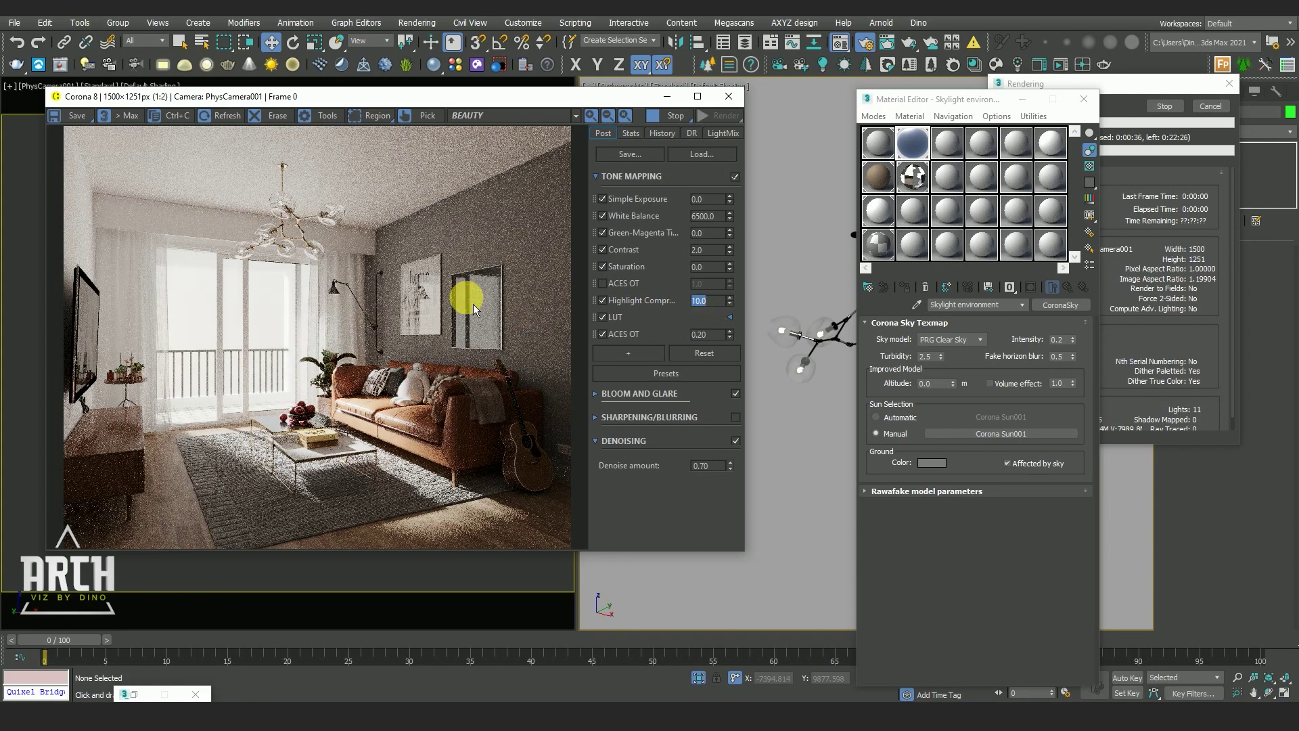
{"action": "left_click", "coordinate": [613, 307]}
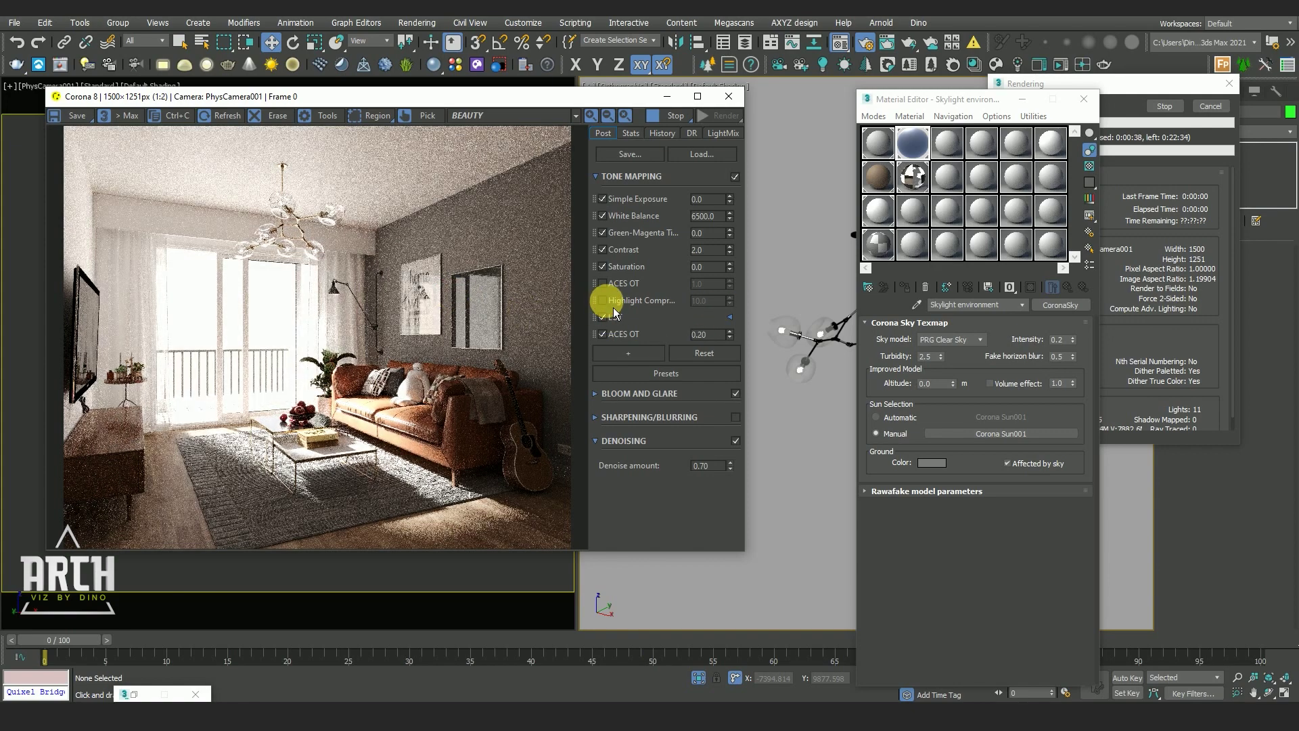
{"action": "left_click", "coordinate": [603, 301]}
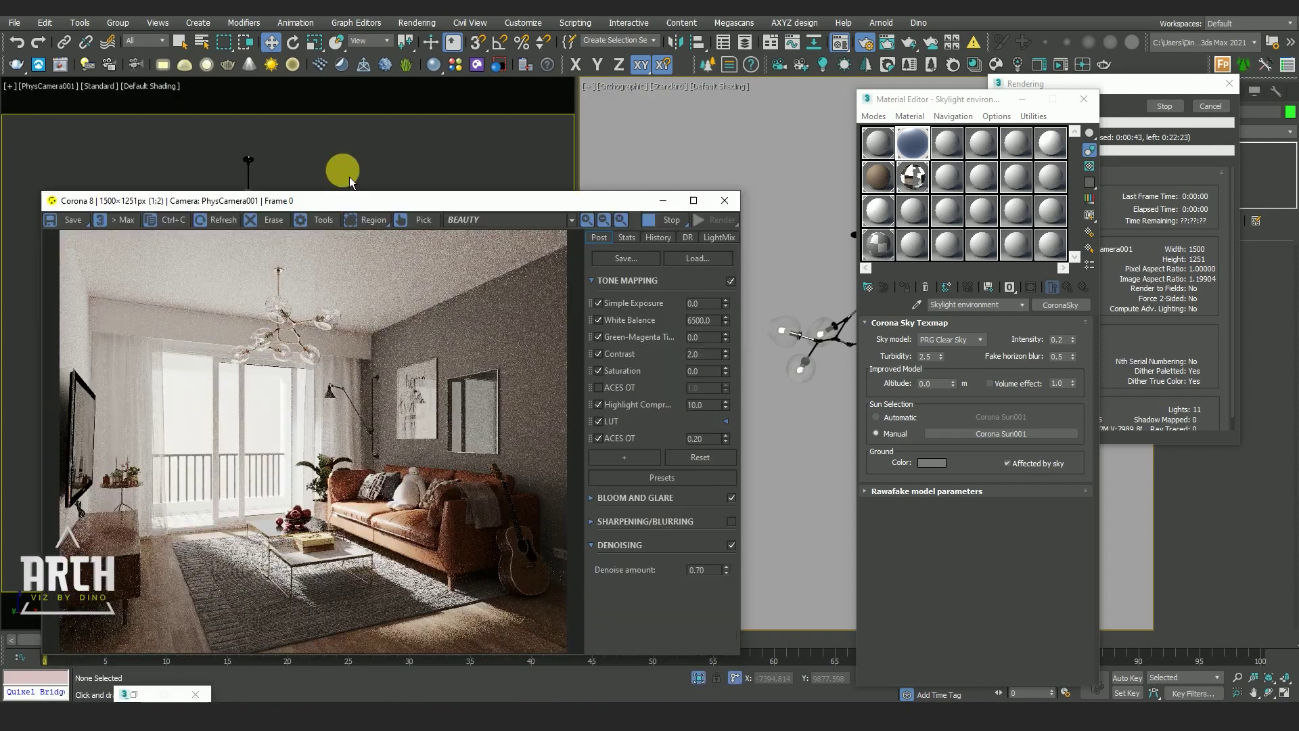
{"action": "left_click_drag", "start_coordinate": [358, 108], "coordinate": [344, 118]}
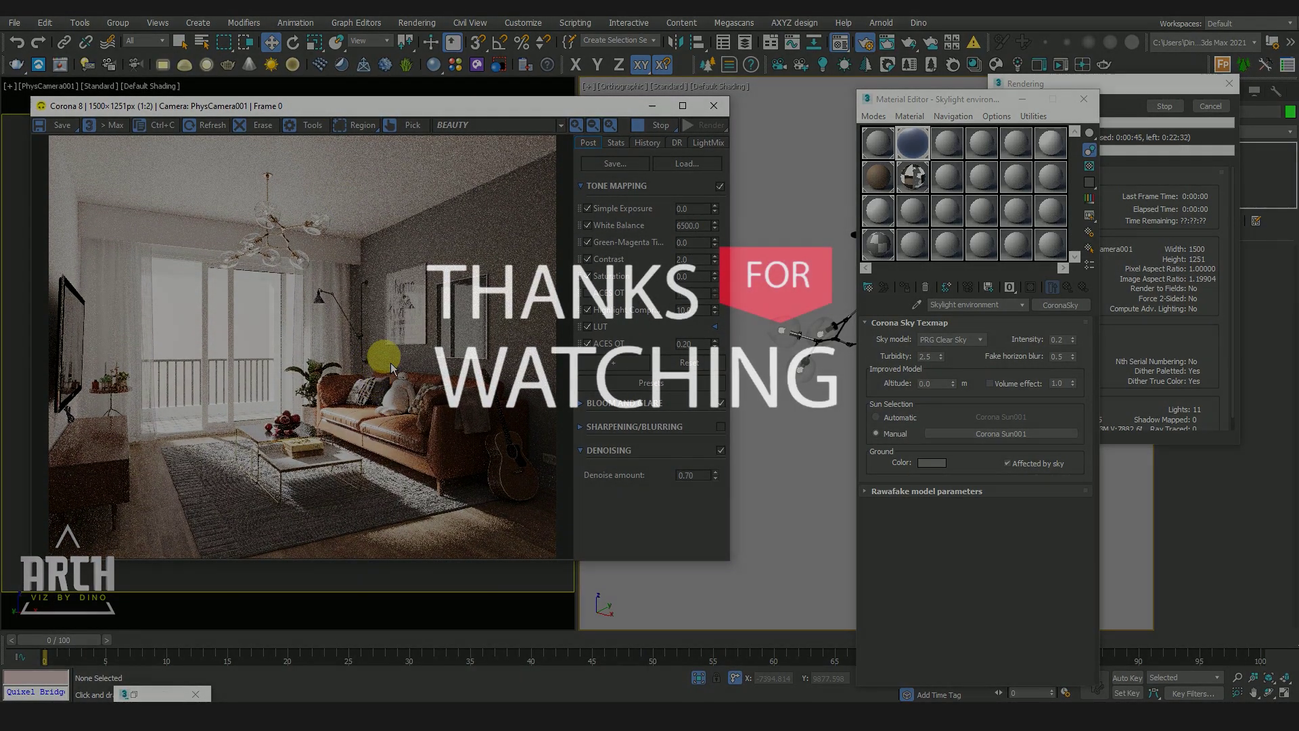